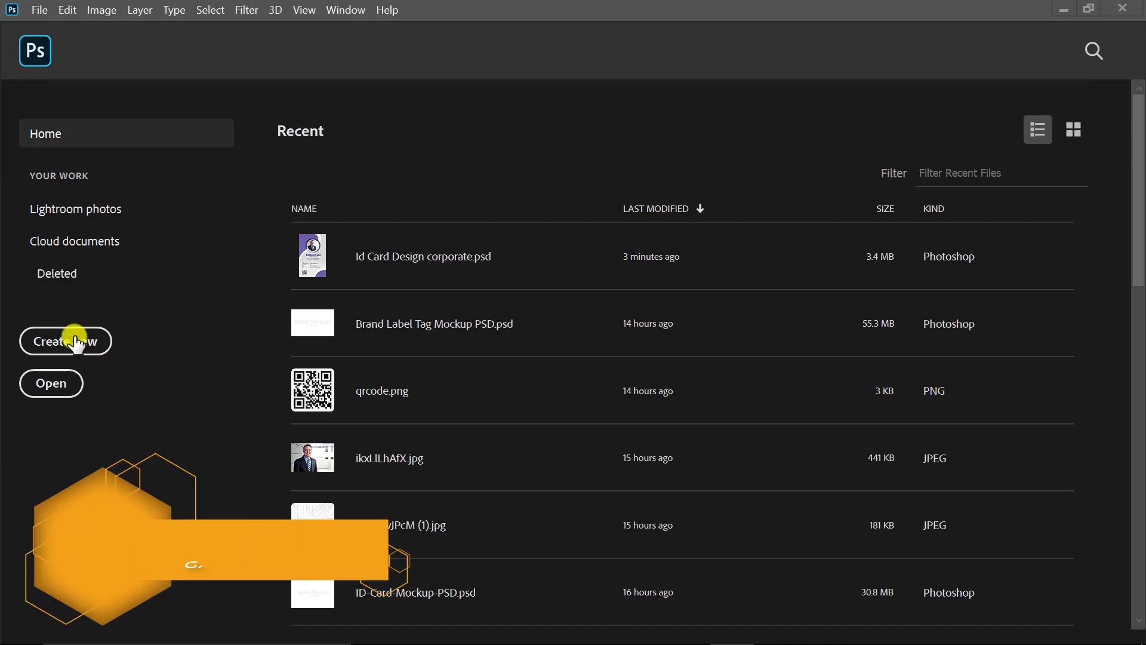
Create a 10 × 3.5 in, 72 ppi document named Event Ticket.
left_click(74, 342)
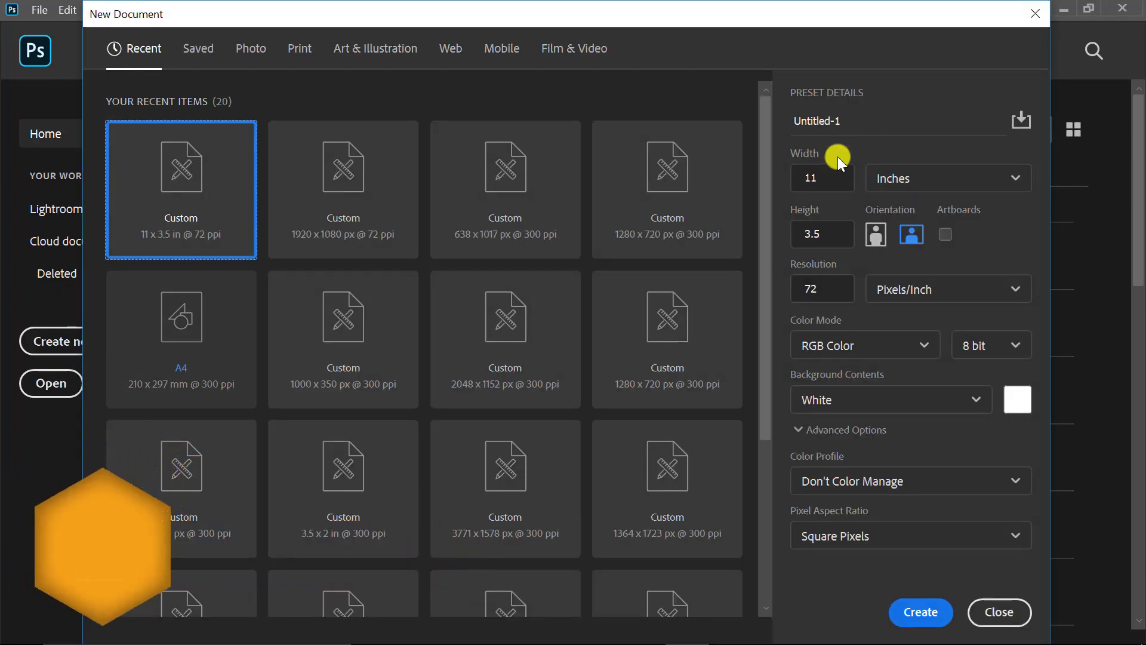
left_click(810, 178)
type("10")
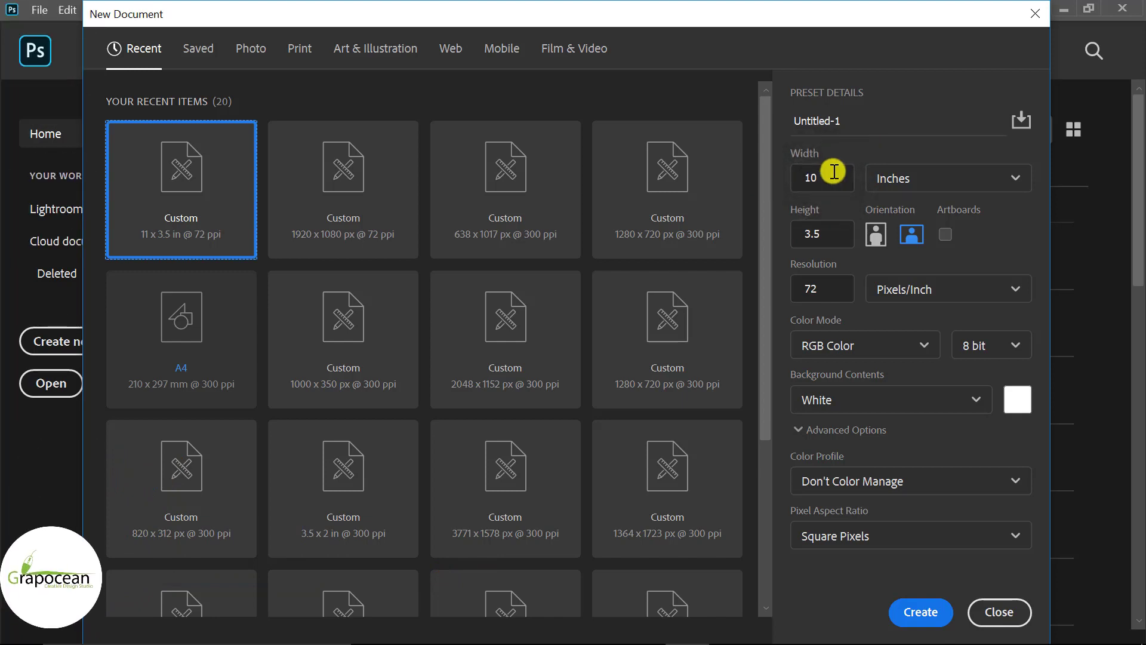
left_click(856, 120)
key("BackSpace")
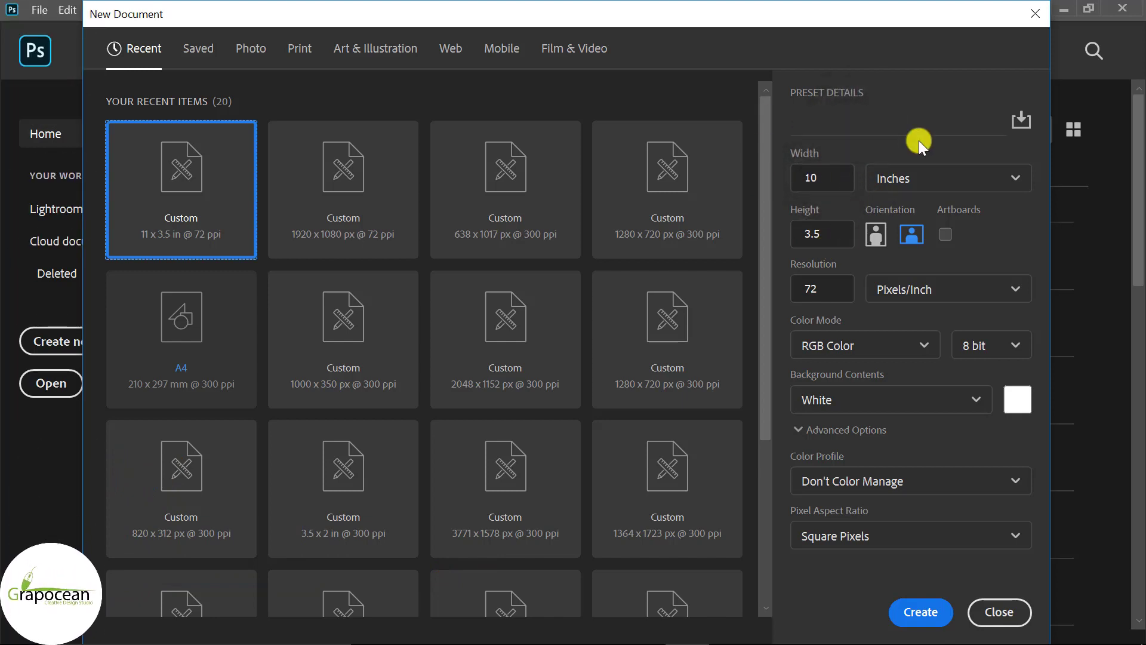
type("Event")
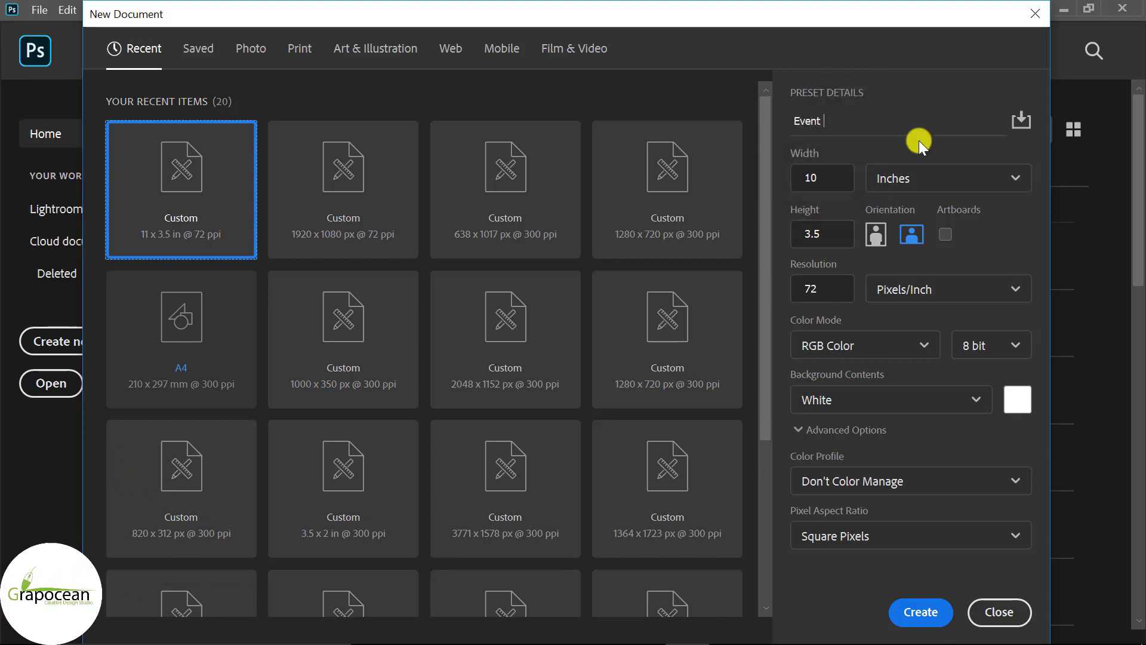
type(" Tic")
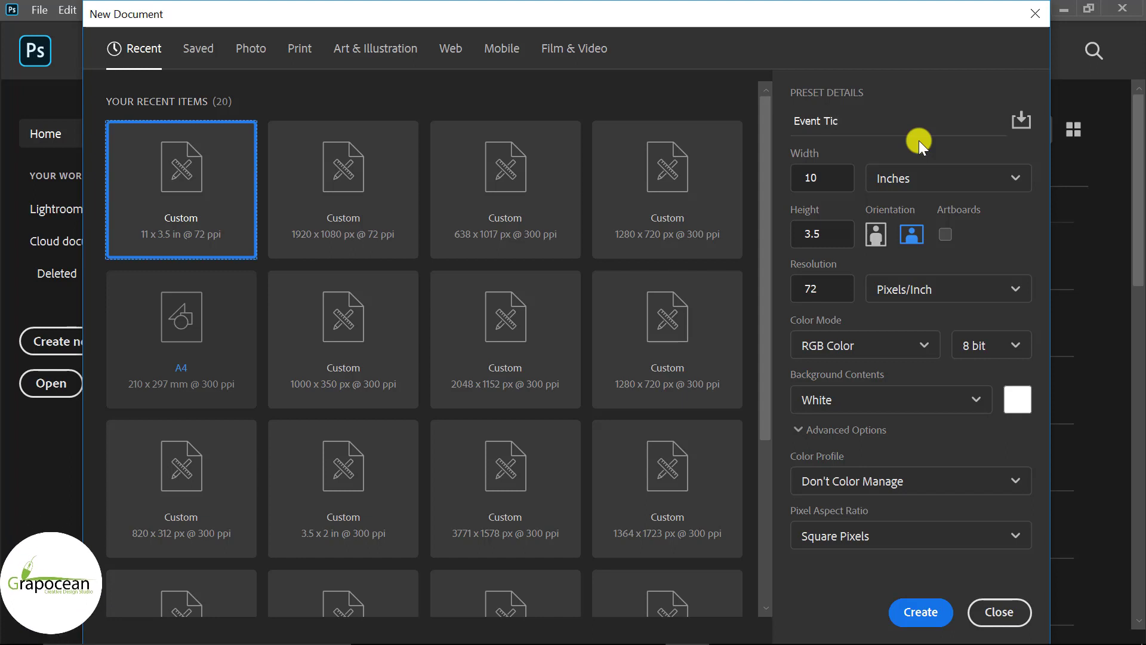
type("ket")
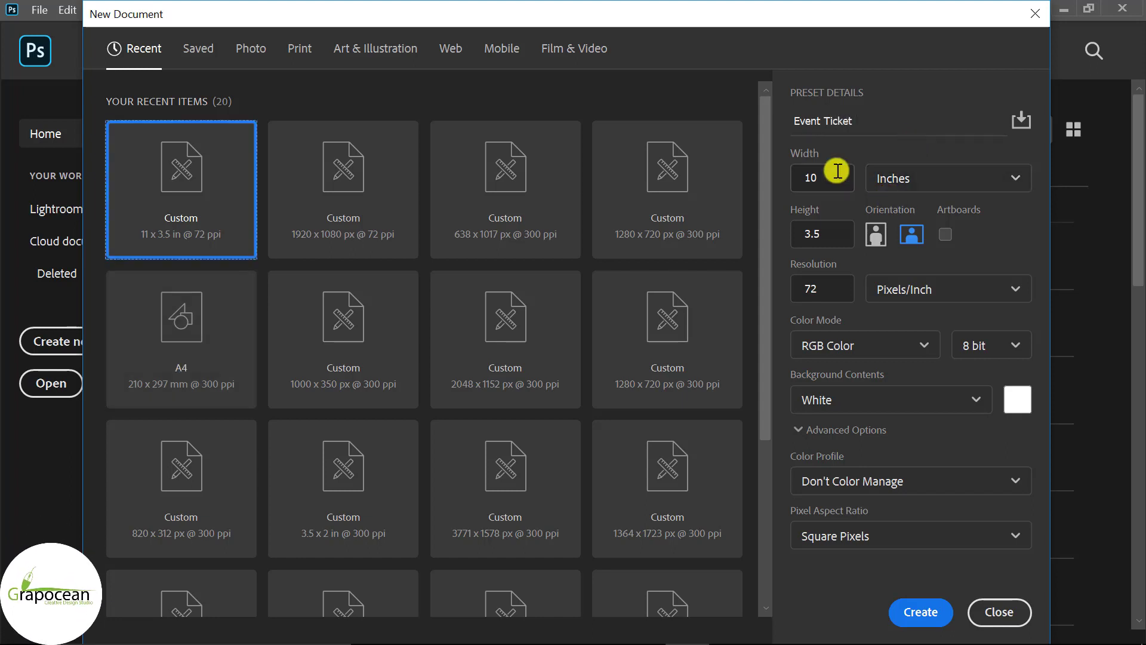
left_click(836, 174)
left_click(835, 232)
left_click(919, 611)
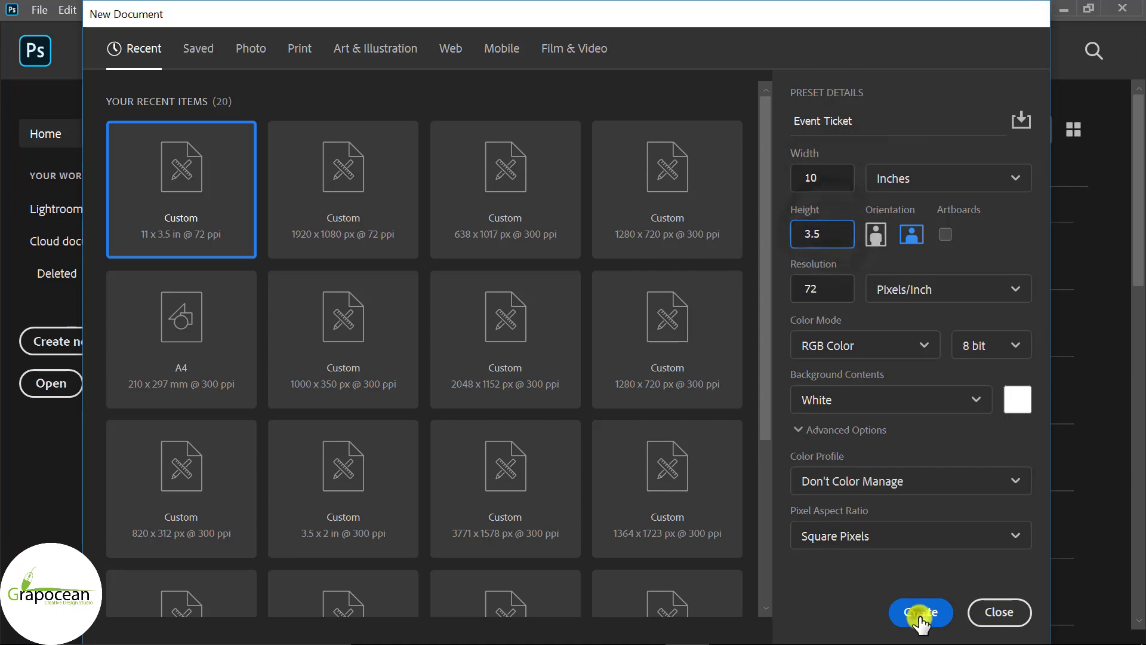
Open the party and beach photos, then return to the Event Ticket document.
left_click(38, 10)
left_click(48, 41)
left_click_drag(435, 185, 245, 150)
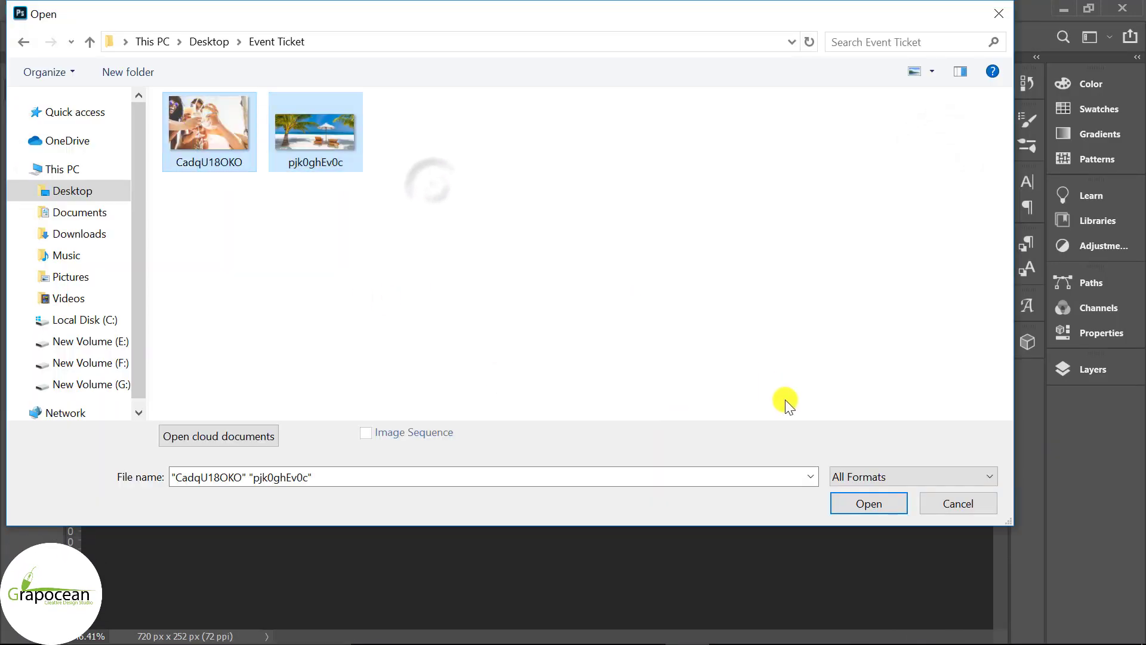
left_click(876, 501)
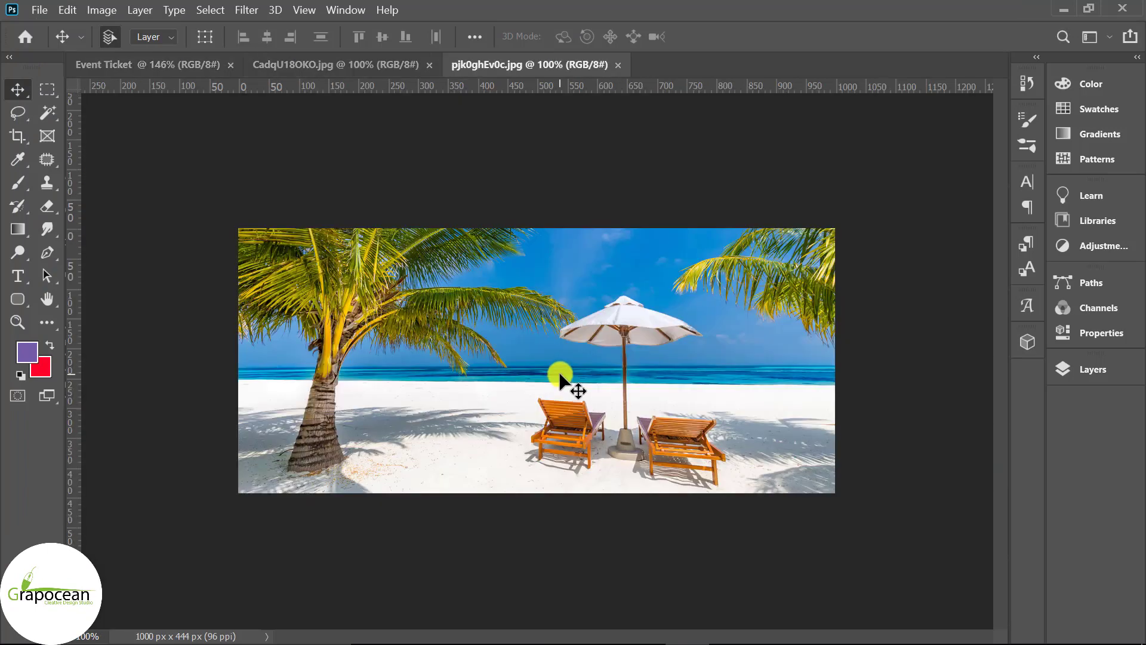
left_click(142, 66)
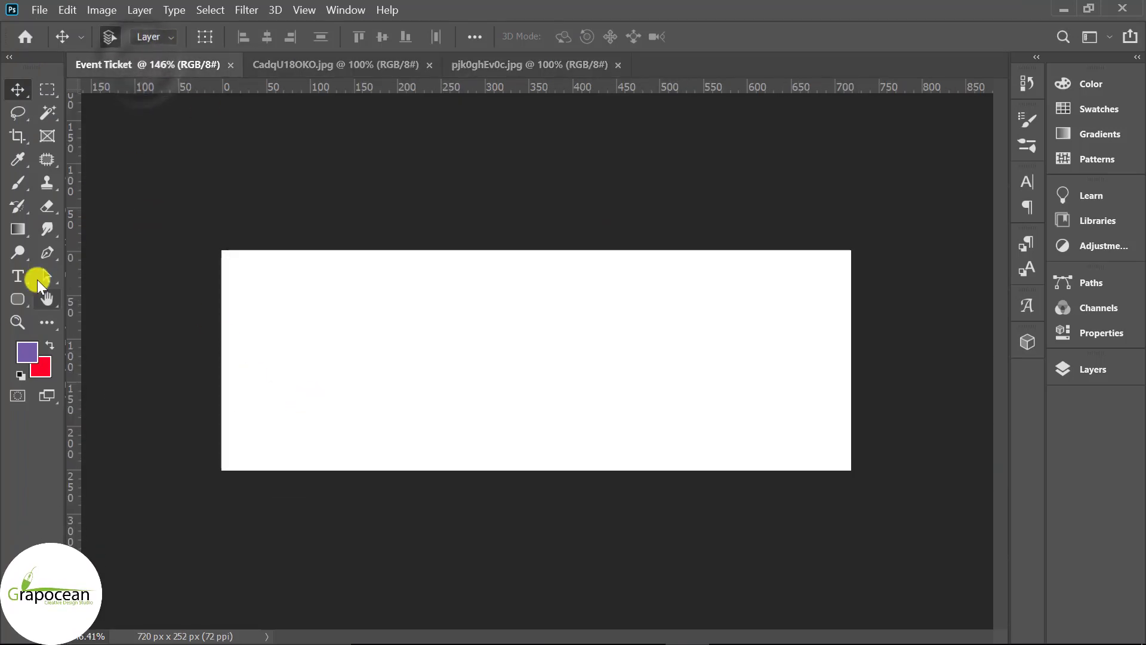
Draw a closed, slanted four-point Pen shape covering the canvas's right side.
left_click(48, 252)
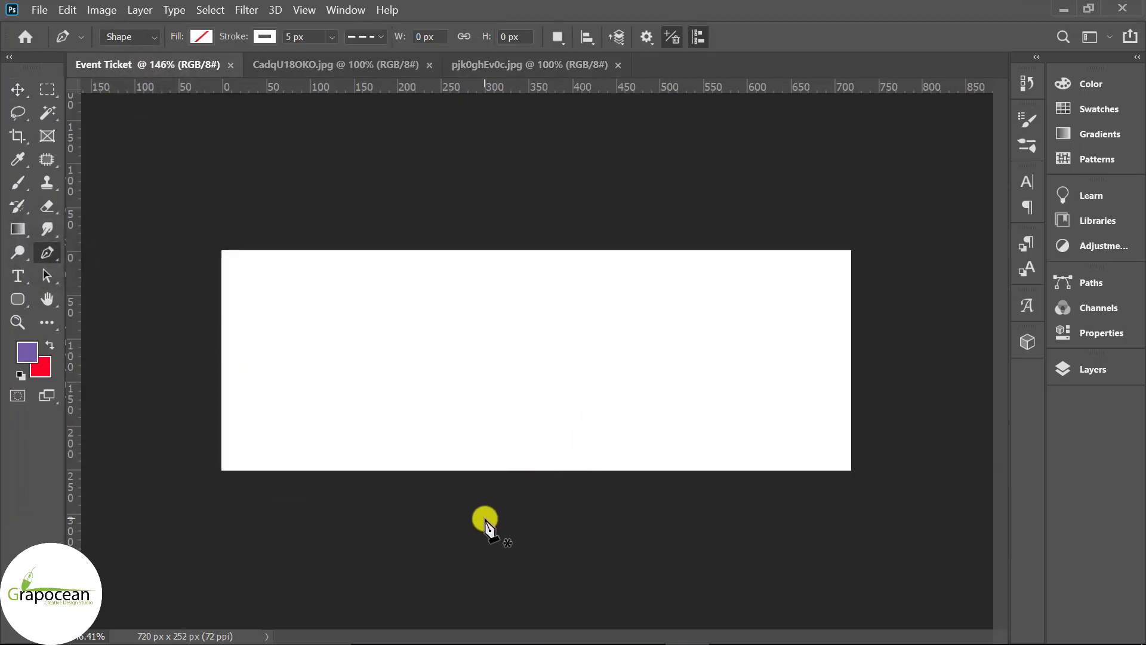
scroll(498, 512, "up", 1)
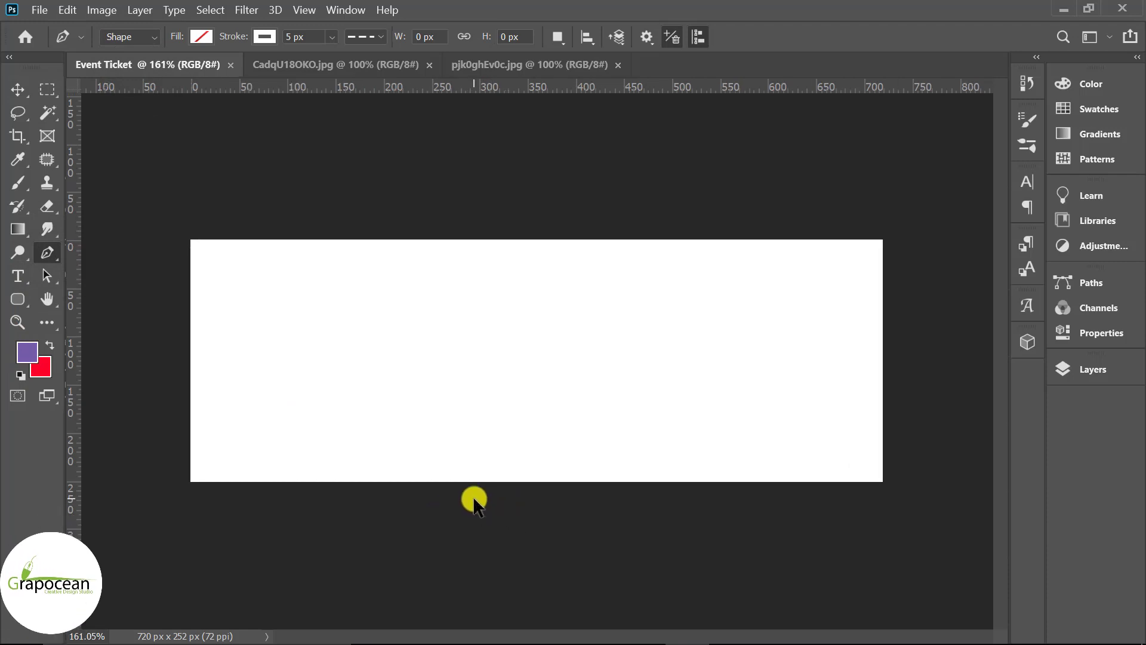
left_click(485, 228)
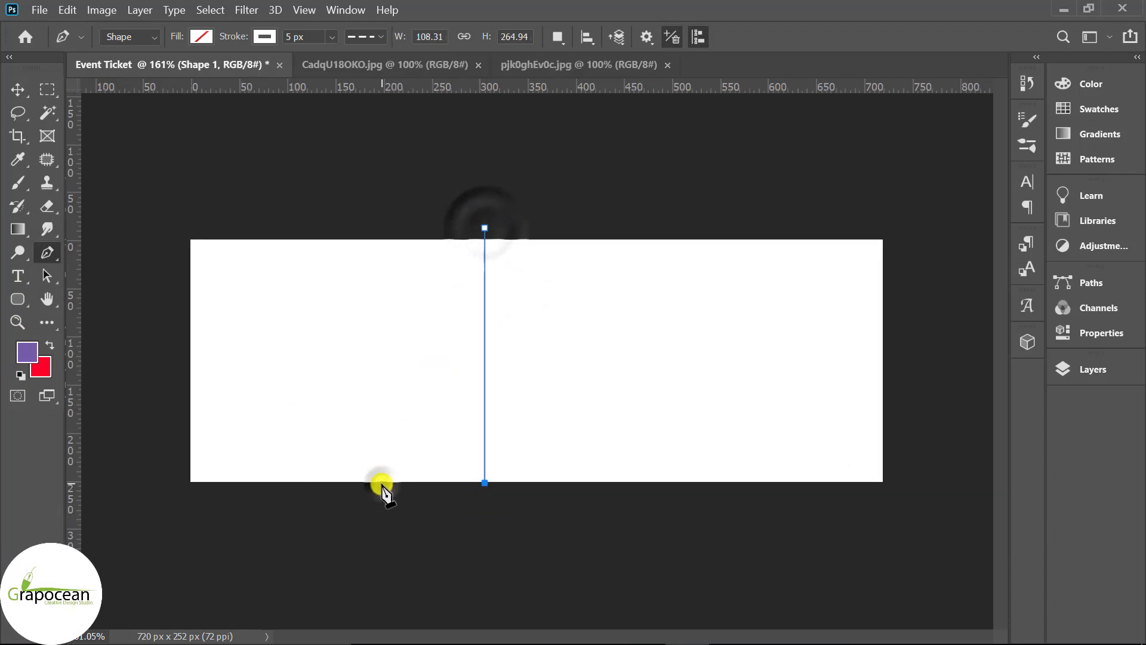
left_click(374, 493)
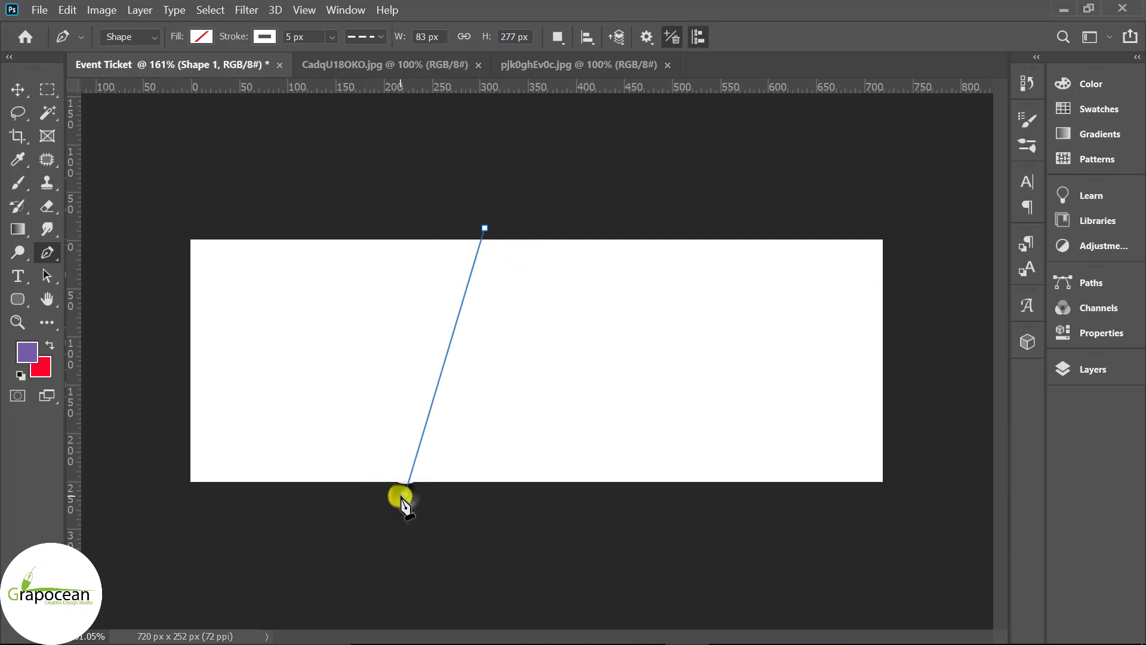
left_click(893, 489)
left_click(890, 220)
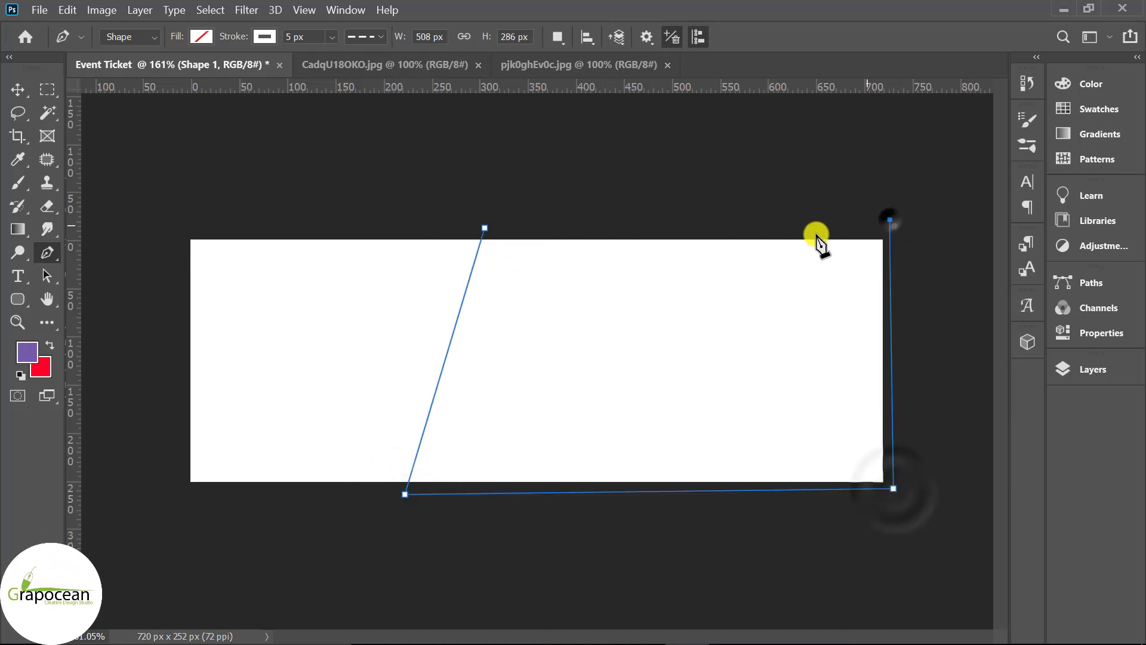
left_click(485, 228)
Give the shape no stroke and a dark indigo-blue fill.
left_click(201, 37)
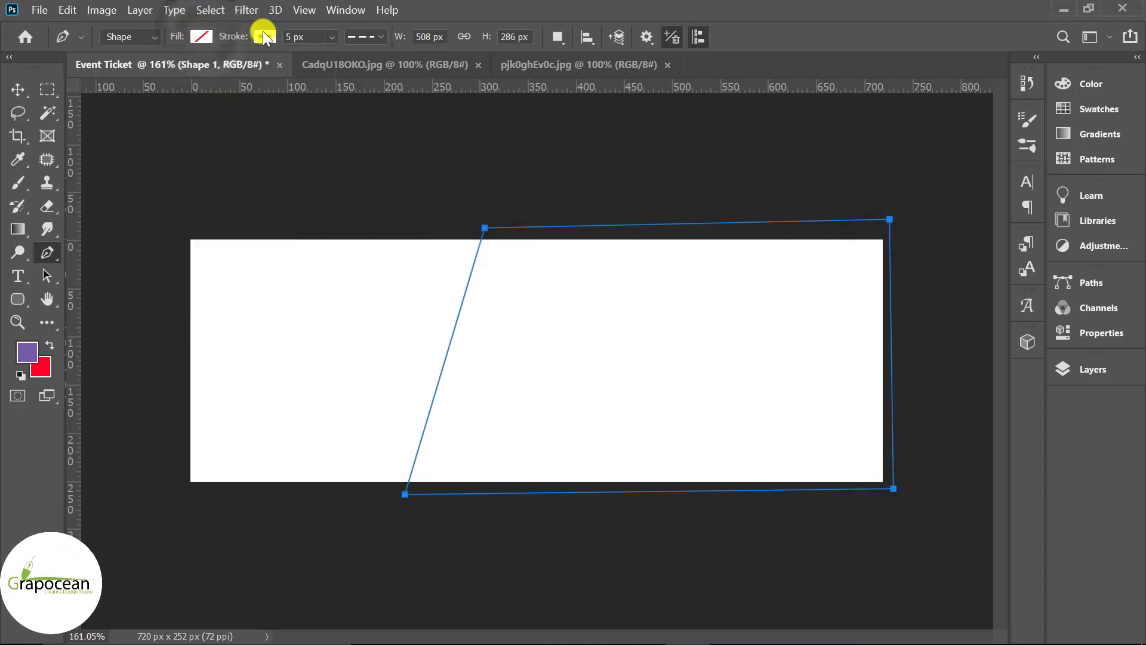
left_click(264, 37)
left_click(201, 37)
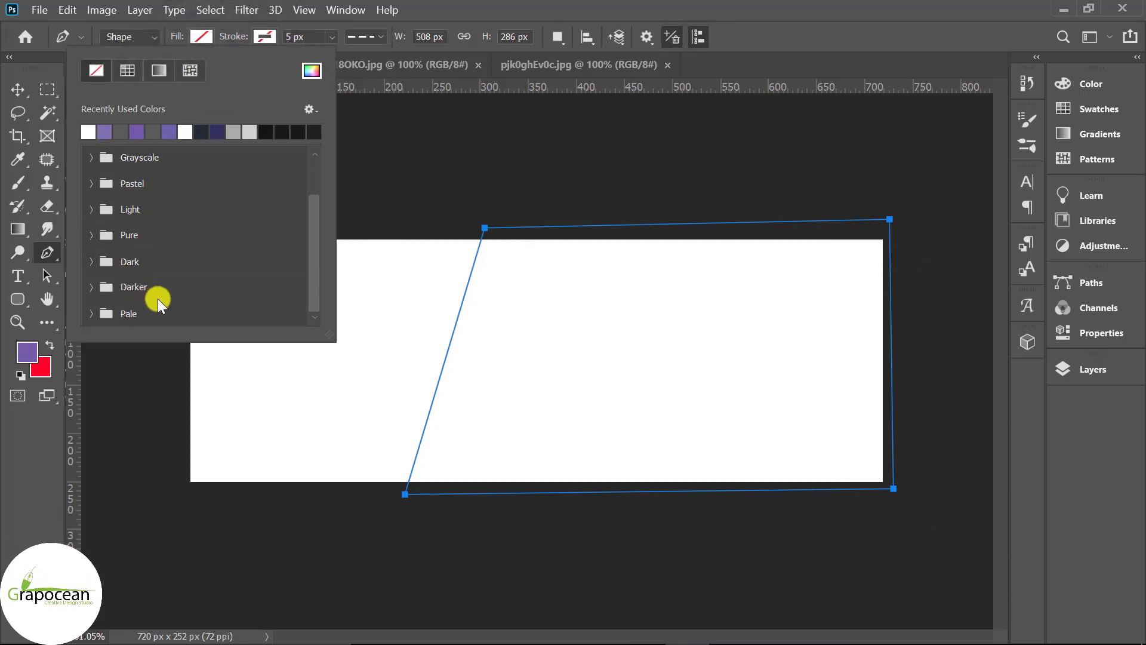
left_click(91, 235)
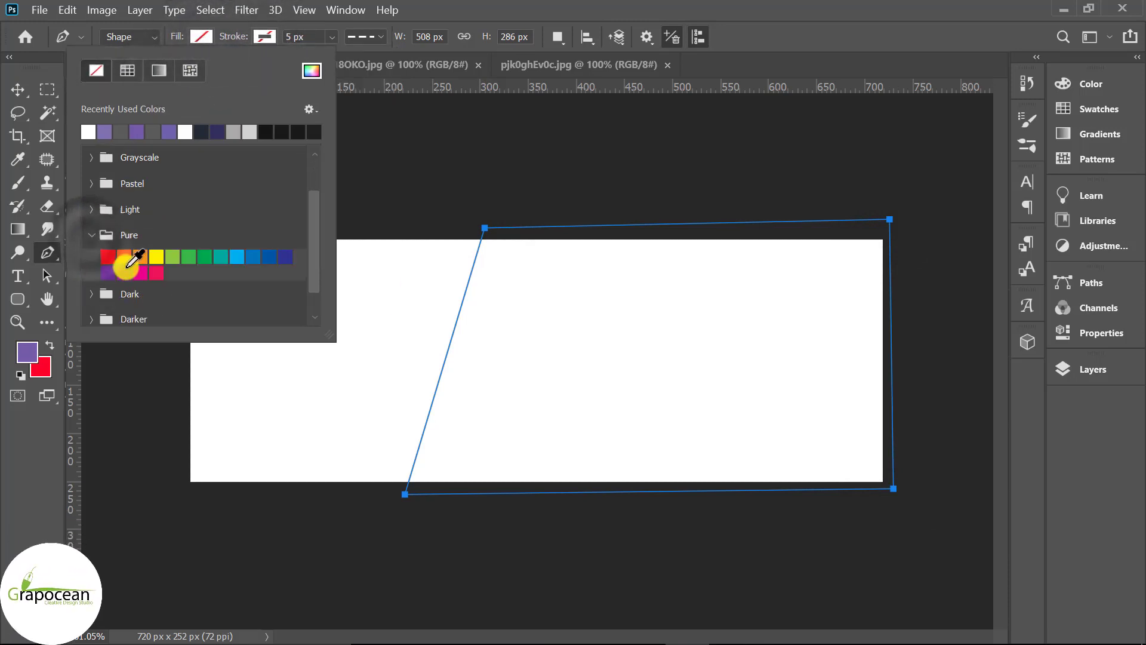
left_click(156, 273)
left_click(286, 256)
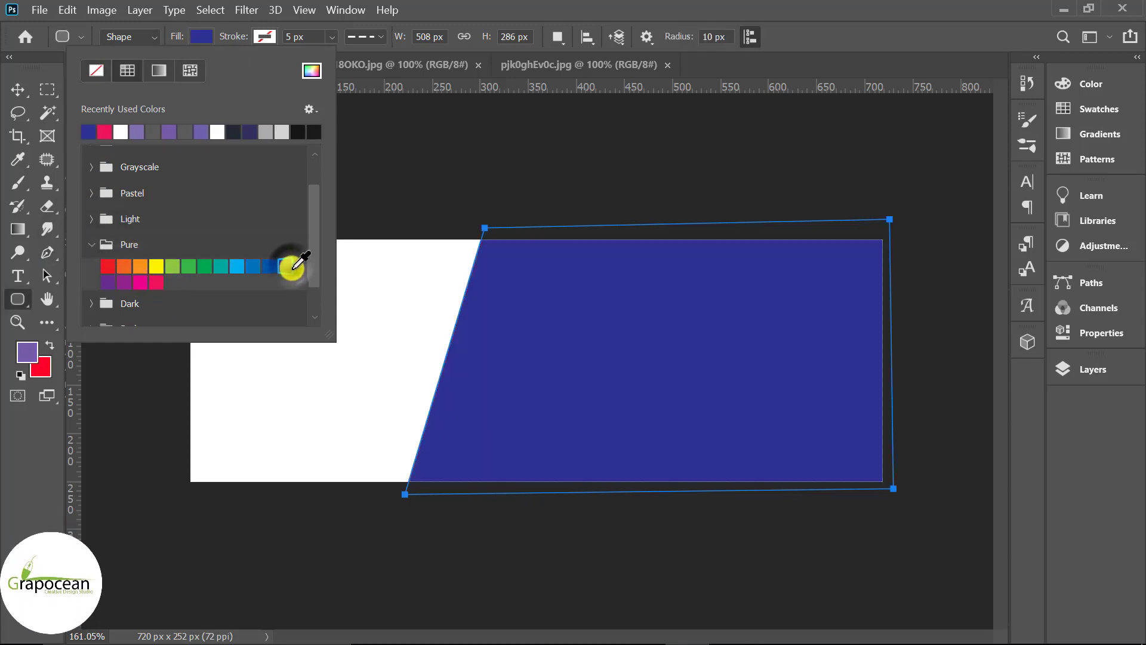
left_click(18, 89)
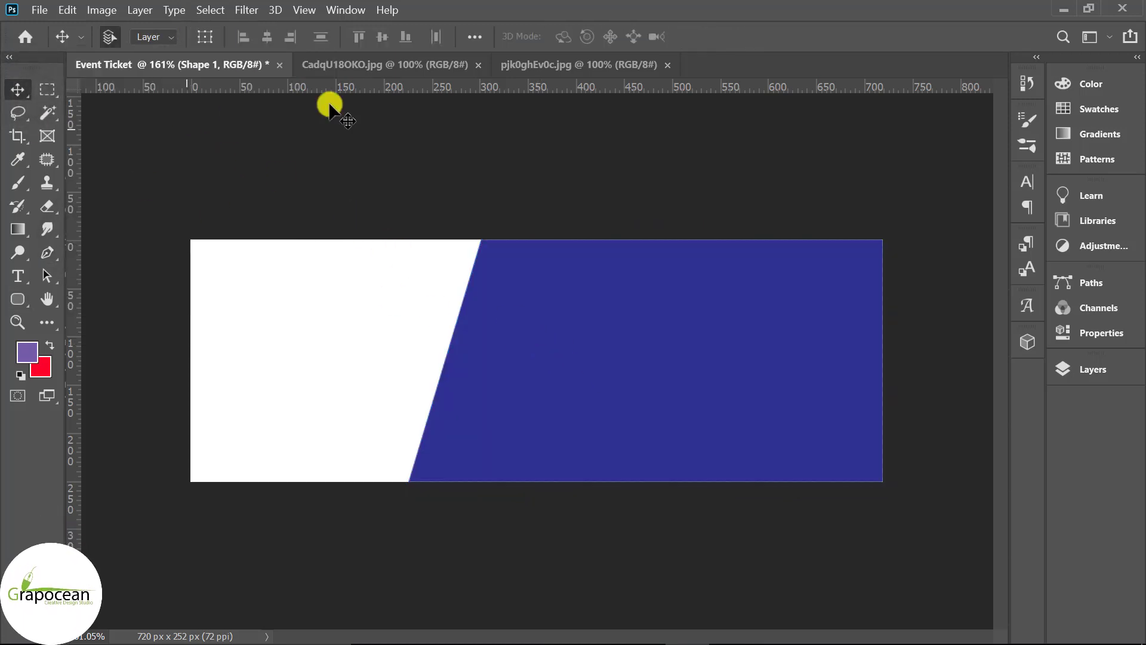
Drag the beach photo into Event Ticket as Layer 1 and scale it to about 65%.
left_click(406, 65)
left_click(570, 65)
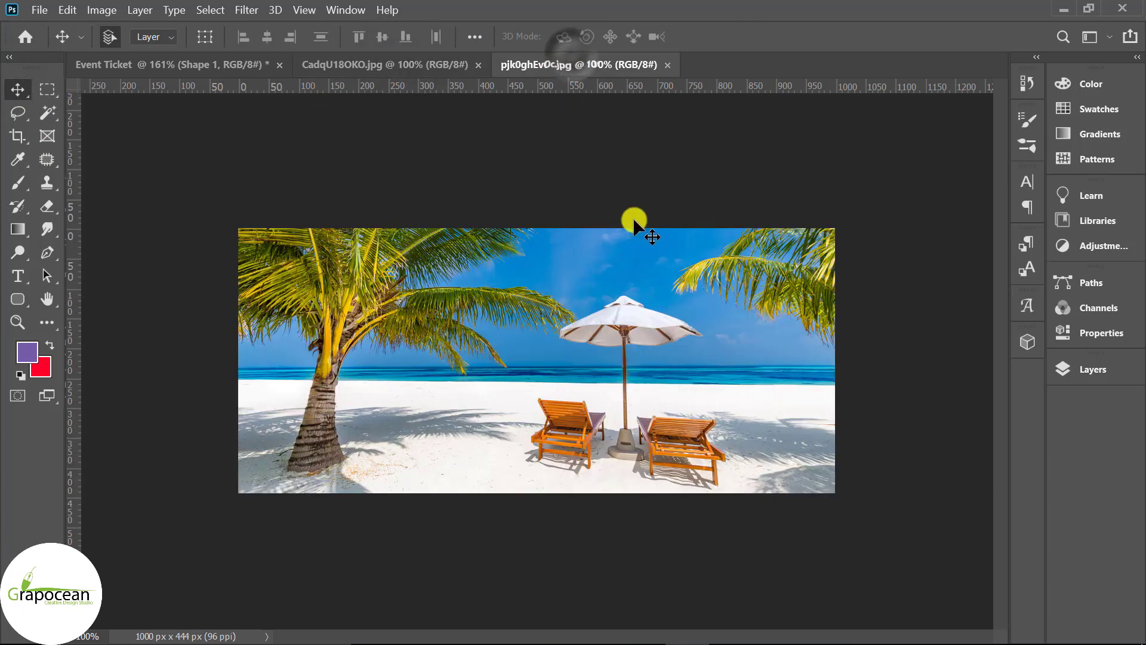
left_click(1095, 370)
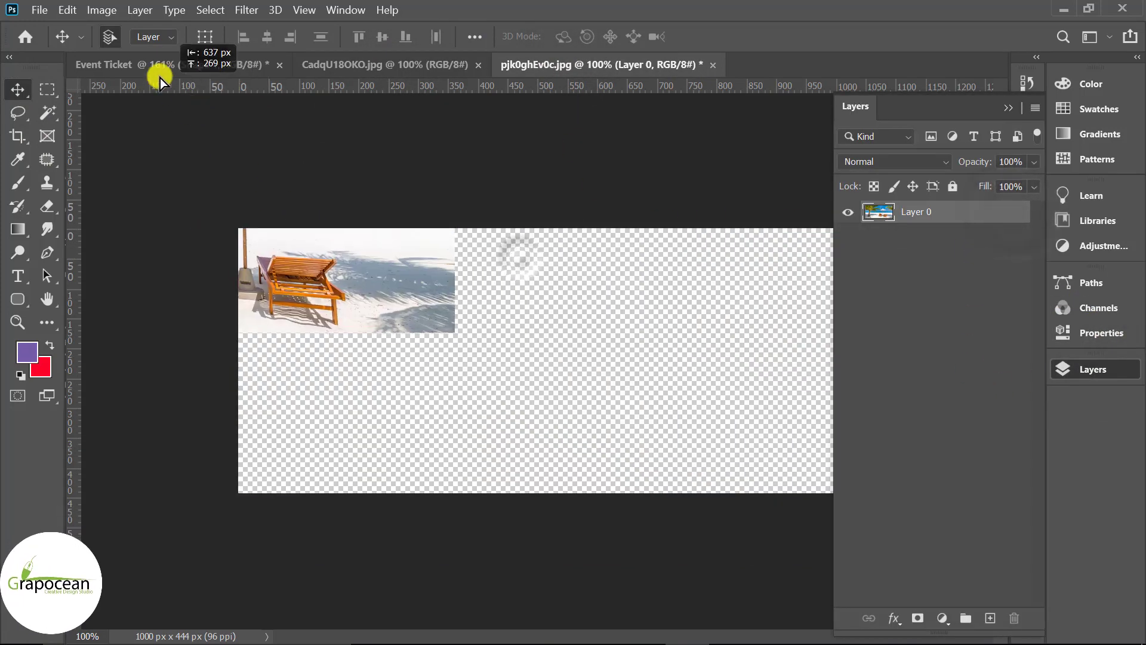
left_click_drag(553, 255, 568, 379)
scroll(460, 396, "down", 2, "alt")
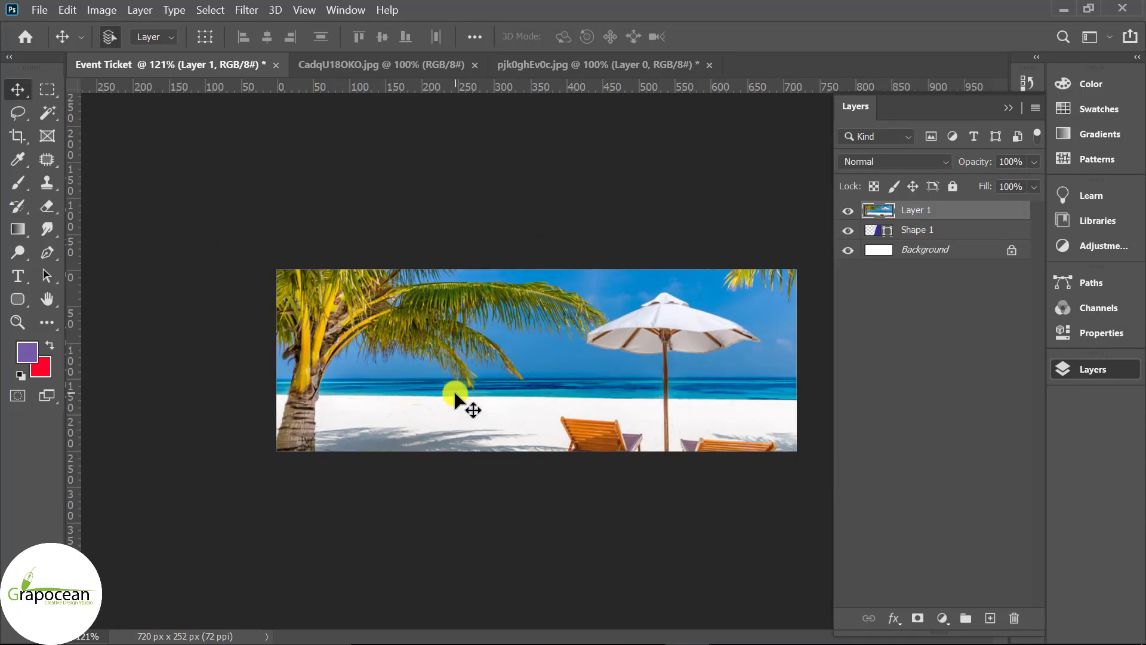
scroll(607, 401, "down", 3, "alt")
key("ctrl+t")
mouse_move(816, 491)
left_mouse_down()
mouse_move(647, 438)
mouse_move(664, 425)
left_mouse_up()
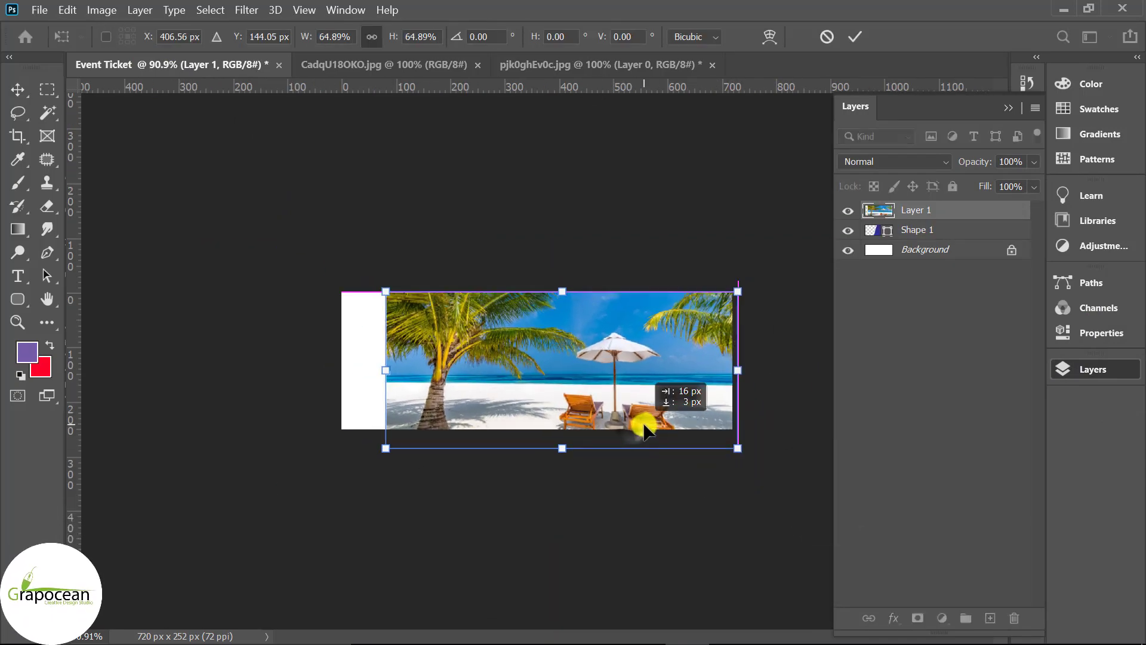
left_click(854, 38)
Duplicate Shape 1 above the beach photo and clip the photo into Shape 1.
left_click(931, 230)
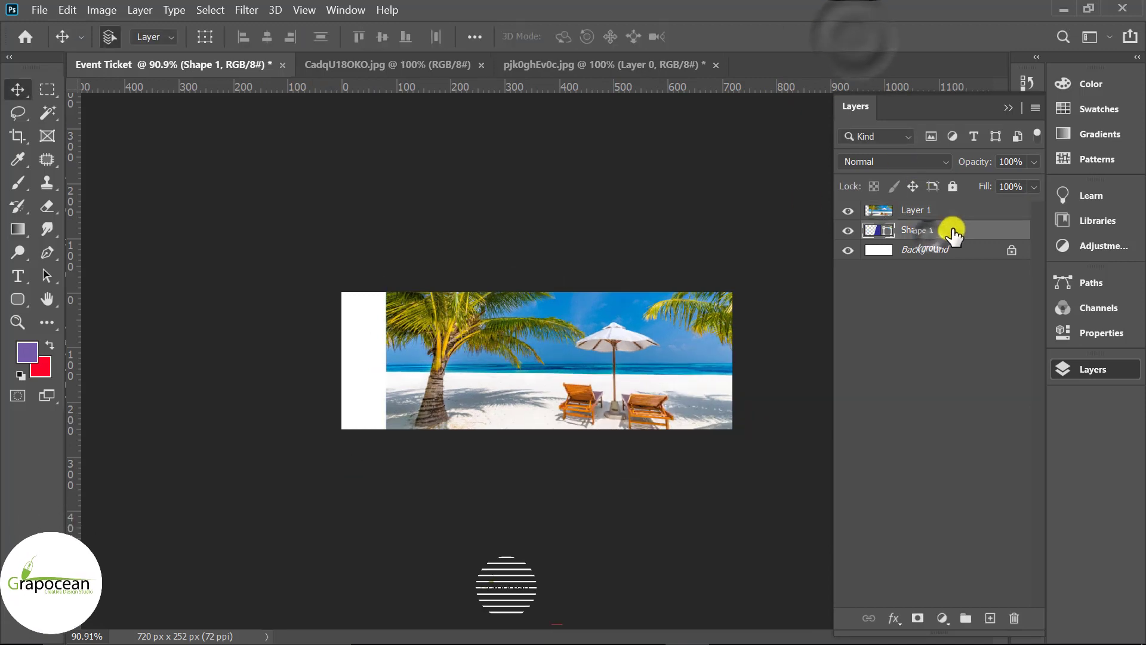
key("ctrl+j")
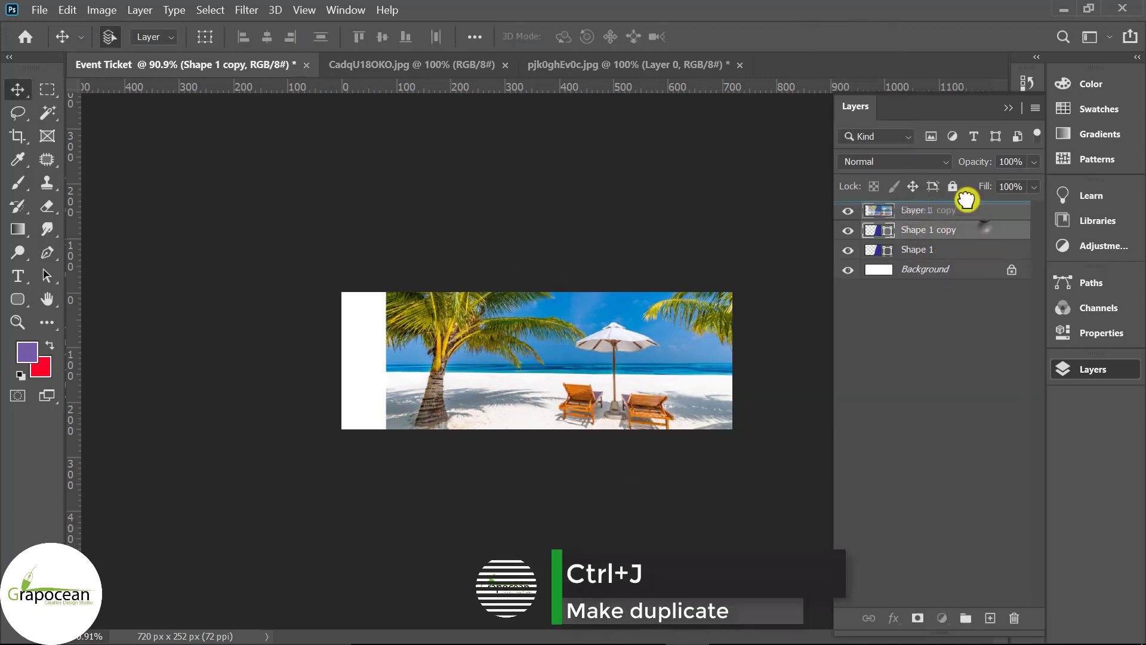
left_click_drag(1007, 227, 953, 221)
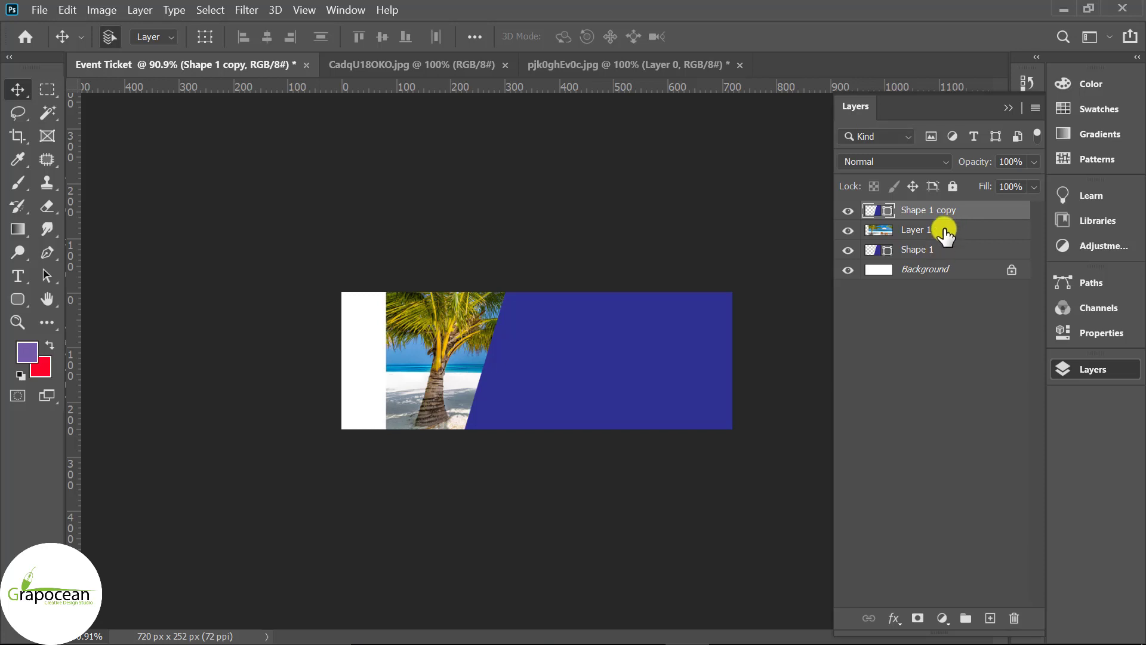
left_click(935, 230)
right_click(937, 231)
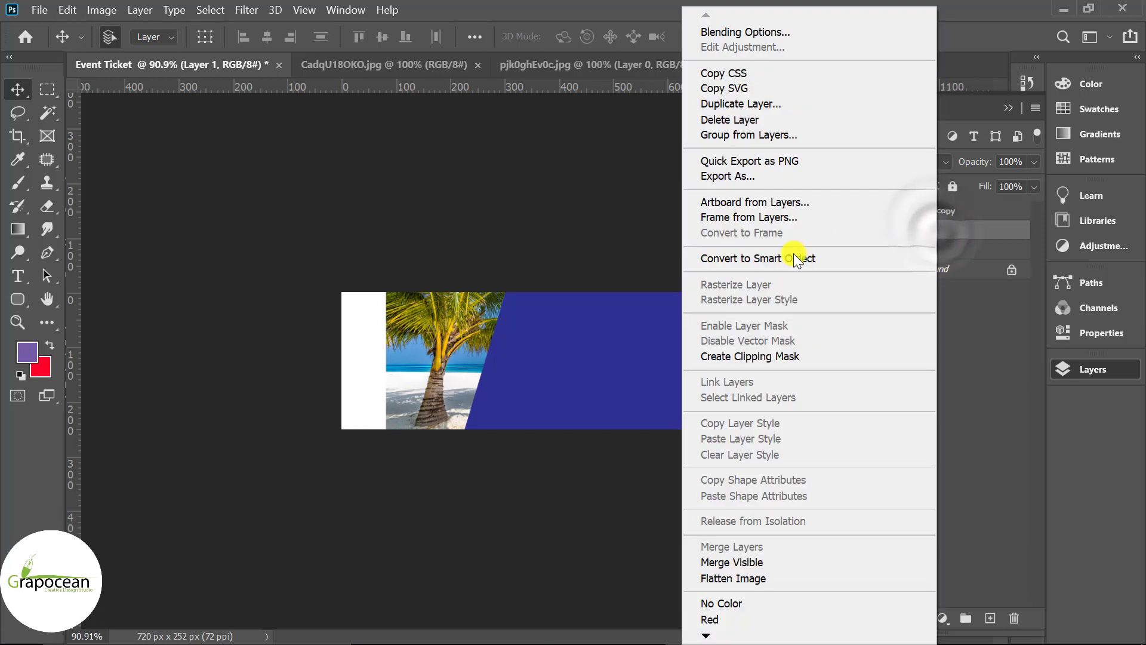
left_click(762, 356)
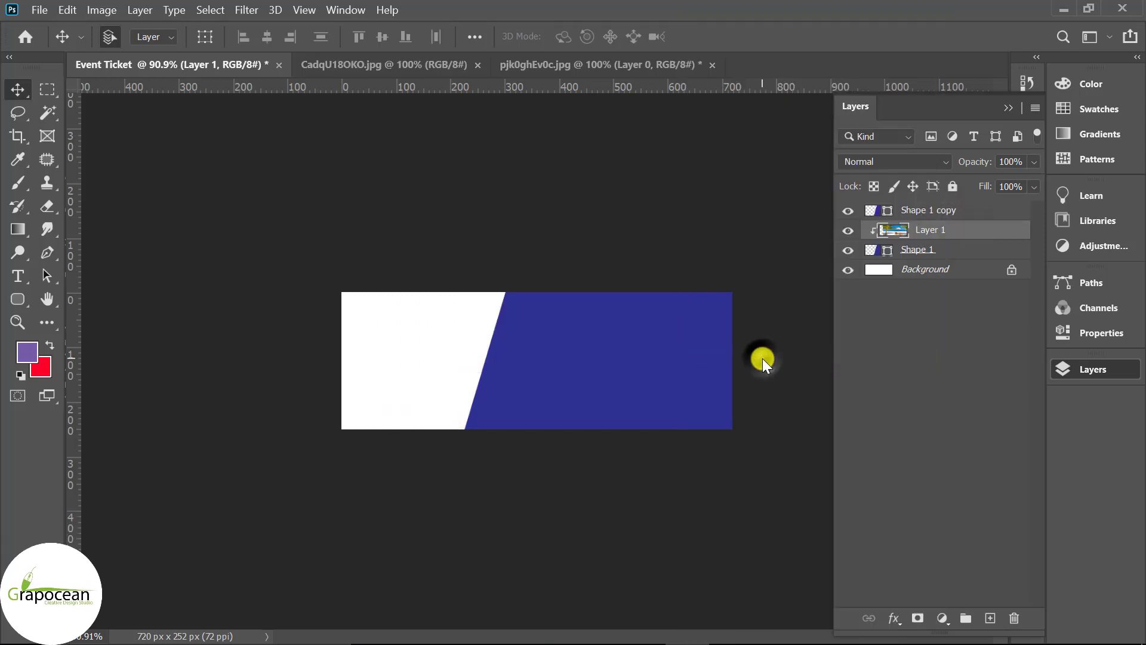
Try a green fill on Shape 1 copy, then revert it to navy.
left_click(931, 211)
left_click(17, 299)
left_click(202, 37)
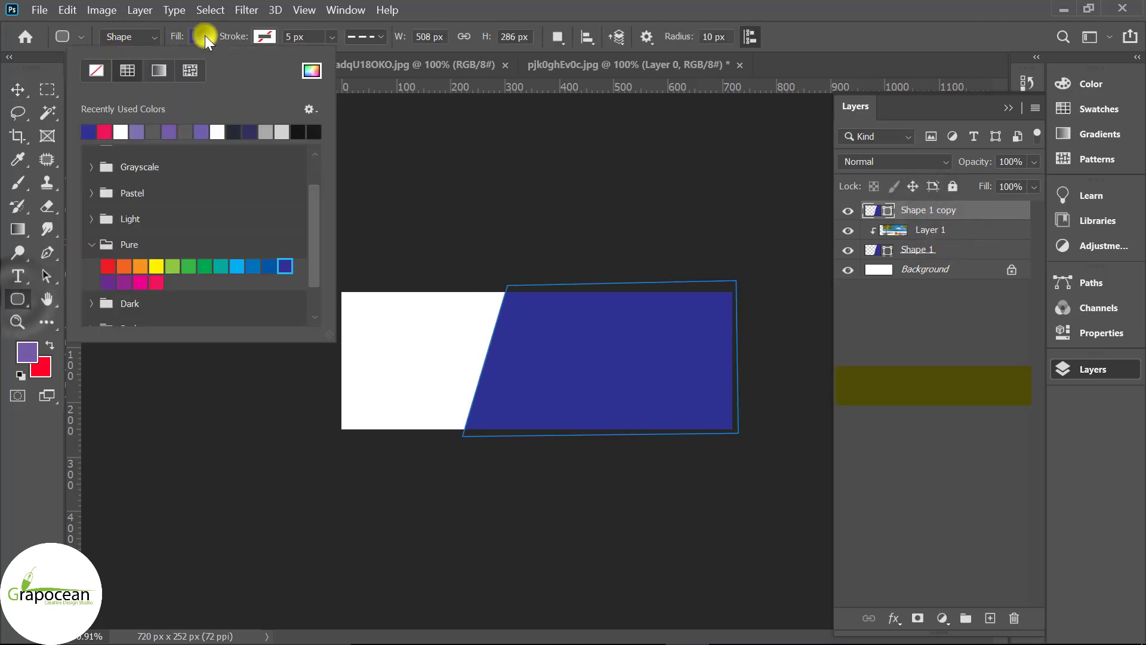
left_click(204, 266)
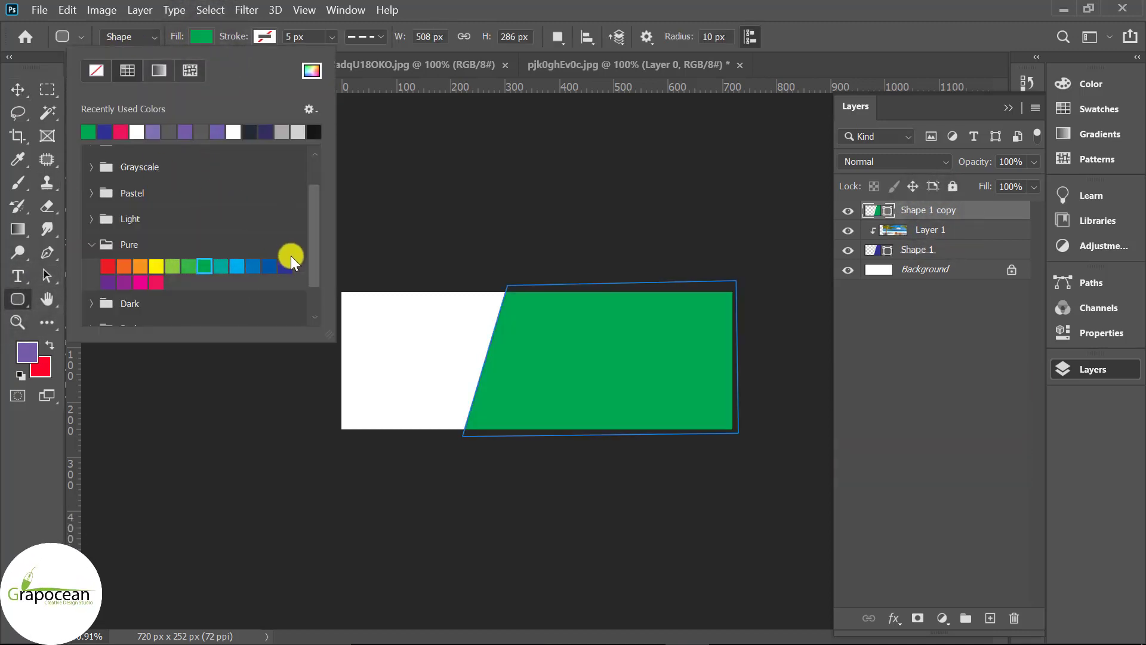
left_click(284, 270)
key("Return")
Mask Shape 1 copy with a soft 300 px black brush so the beach shows faintly through.
key("v")
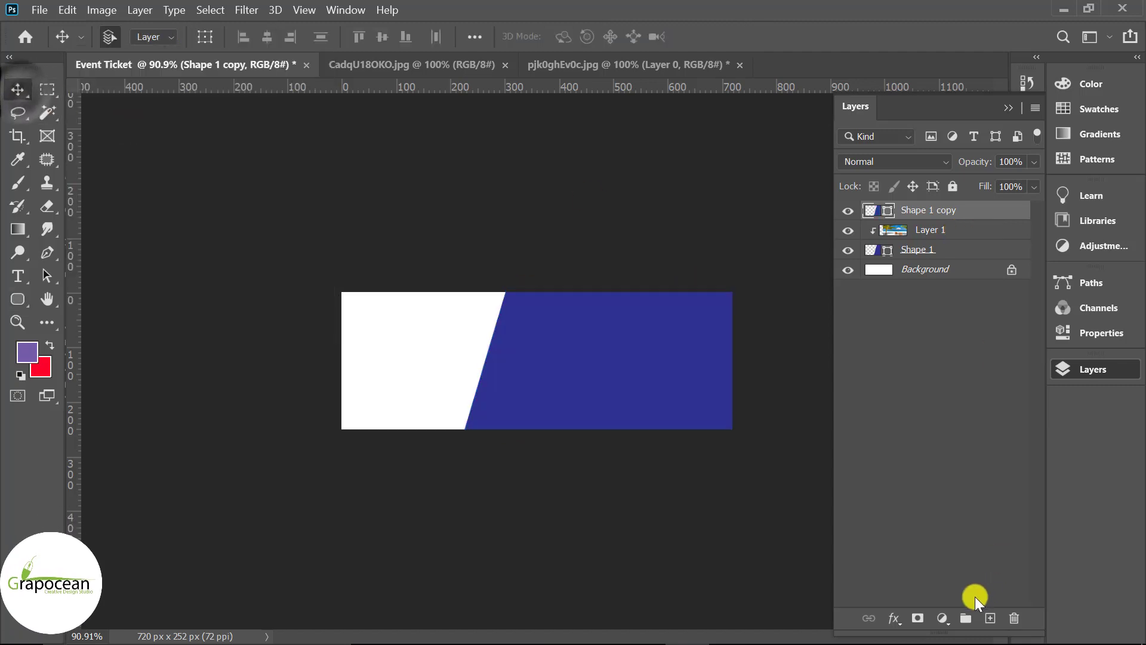
left_click(917, 618)
left_click(20, 190)
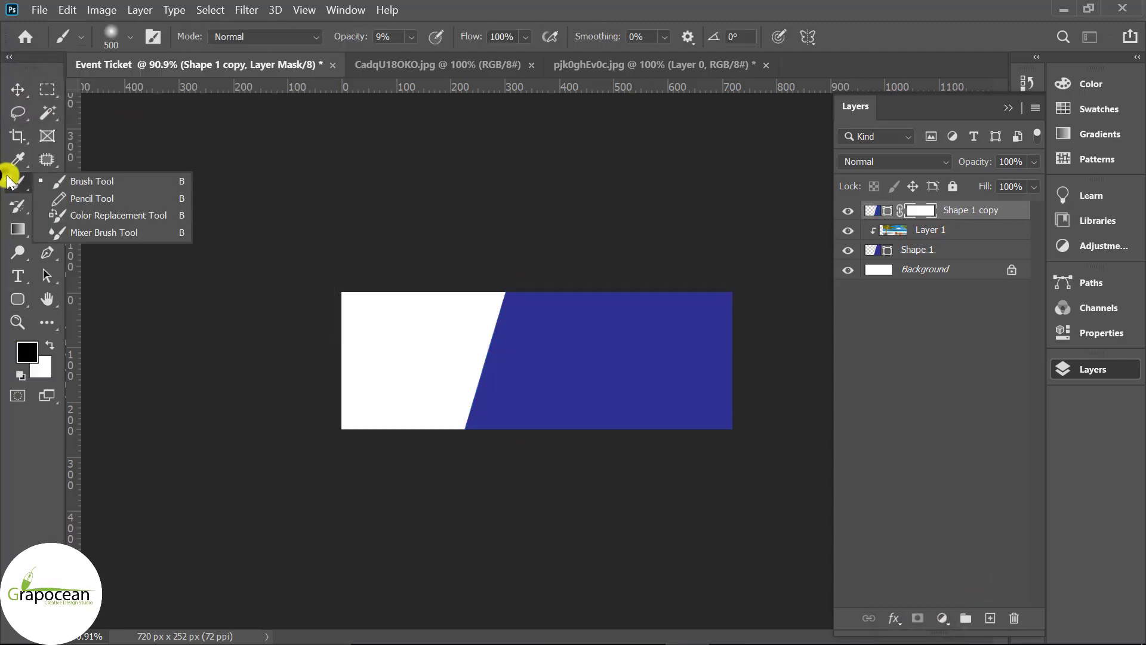
left_click(91, 179)
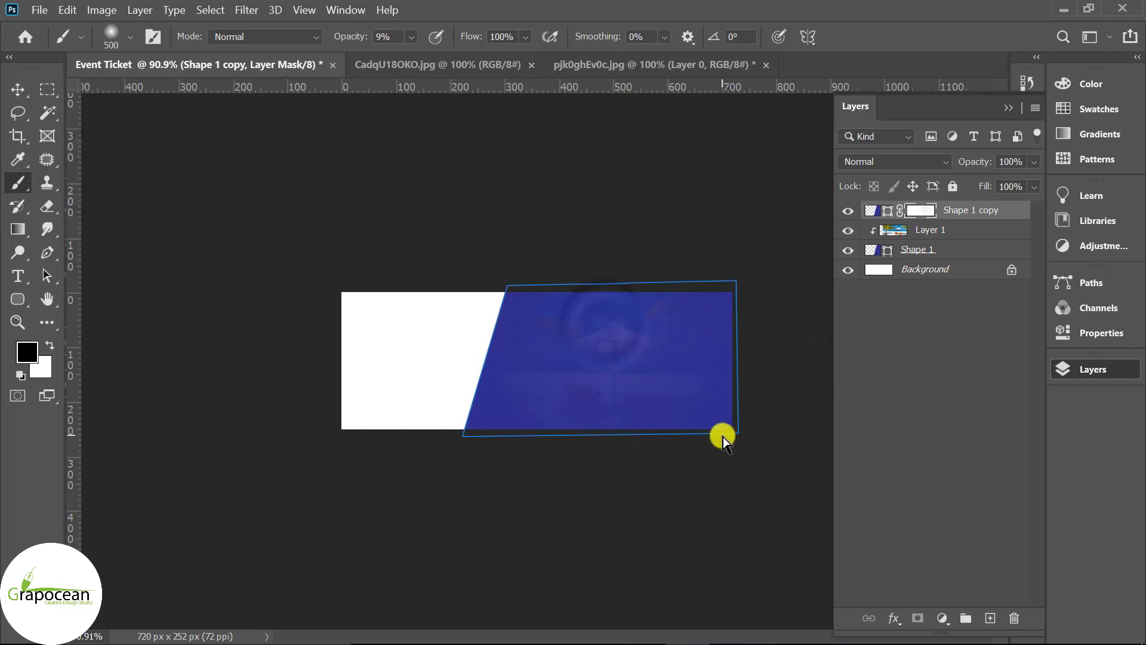
key("bracketleft")
key("bracketleft")
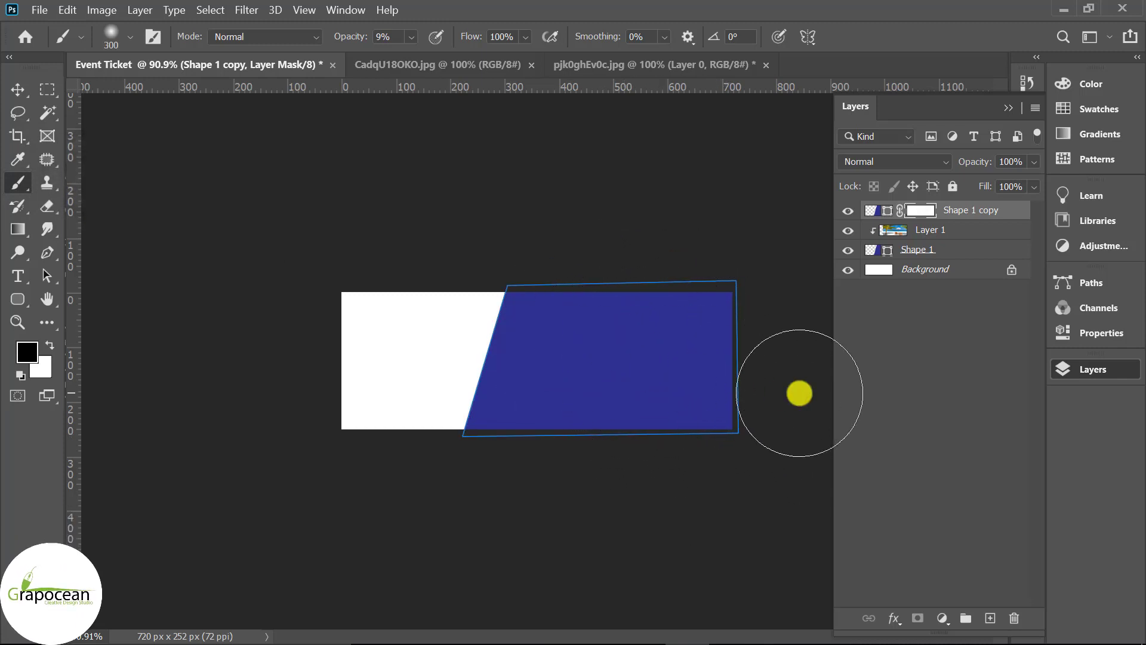
mouse_move(604, 335)
left_mouse_down()
mouse_move(654, 325)
mouse_move(567, 388)
mouse_move(546, 339)
left_mouse_up()
scroll(715, 495, "up", 3)
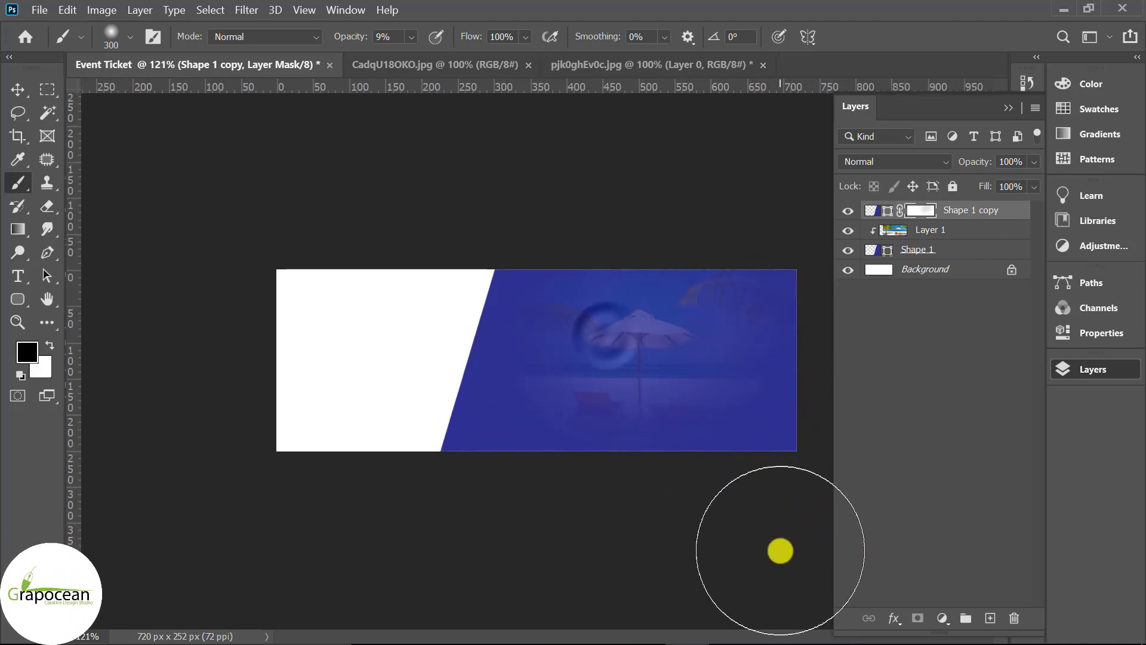
key("ctrl+1")
left_click(654, 65)
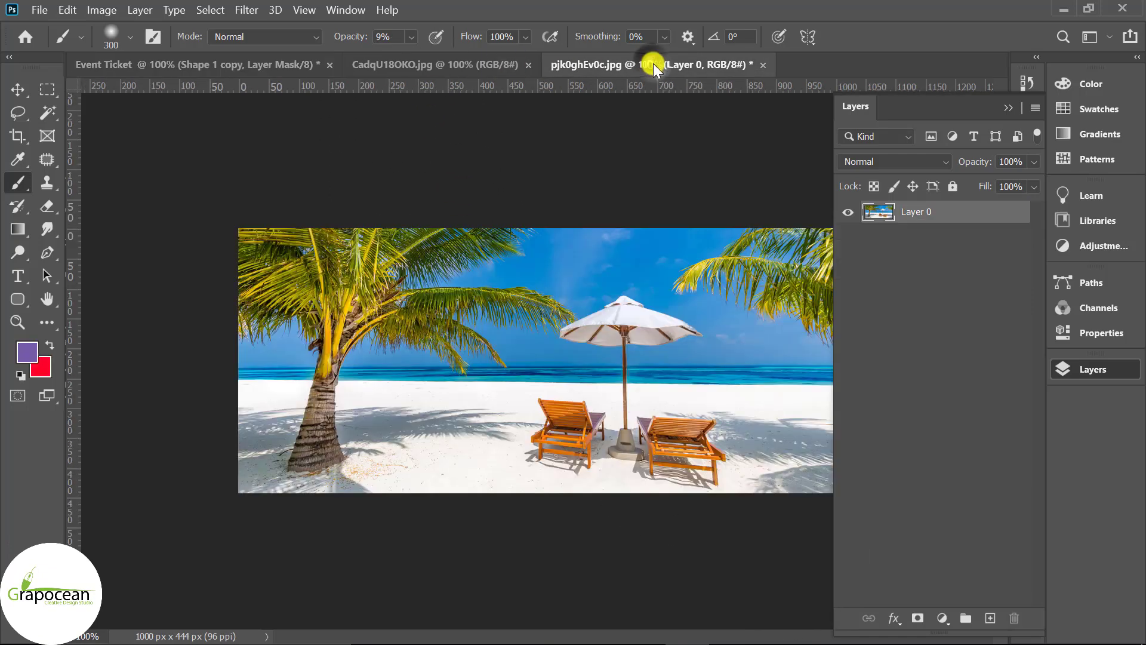
Unlock the party photo and move it into Event Ticket as Layer 2 below the panel.
left_click(430, 65)
left_click(1009, 216)
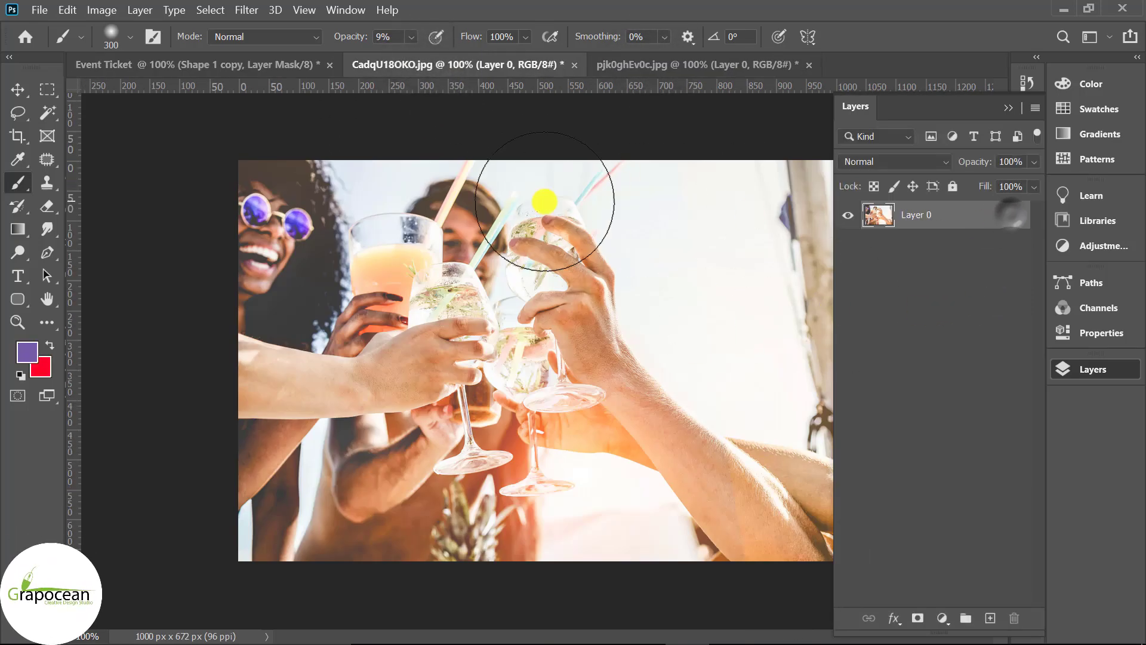
left_click(17, 90)
left_click_drag(476, 203, 409, 404)
mouse_move(982, 214)
left_mouse_down()
mouse_move(959, 291)
mouse_move(960, 281)
left_mouse_up()
Scale the party photo to about 40% and position it in the ticket's left area.
key("ctrl+t")
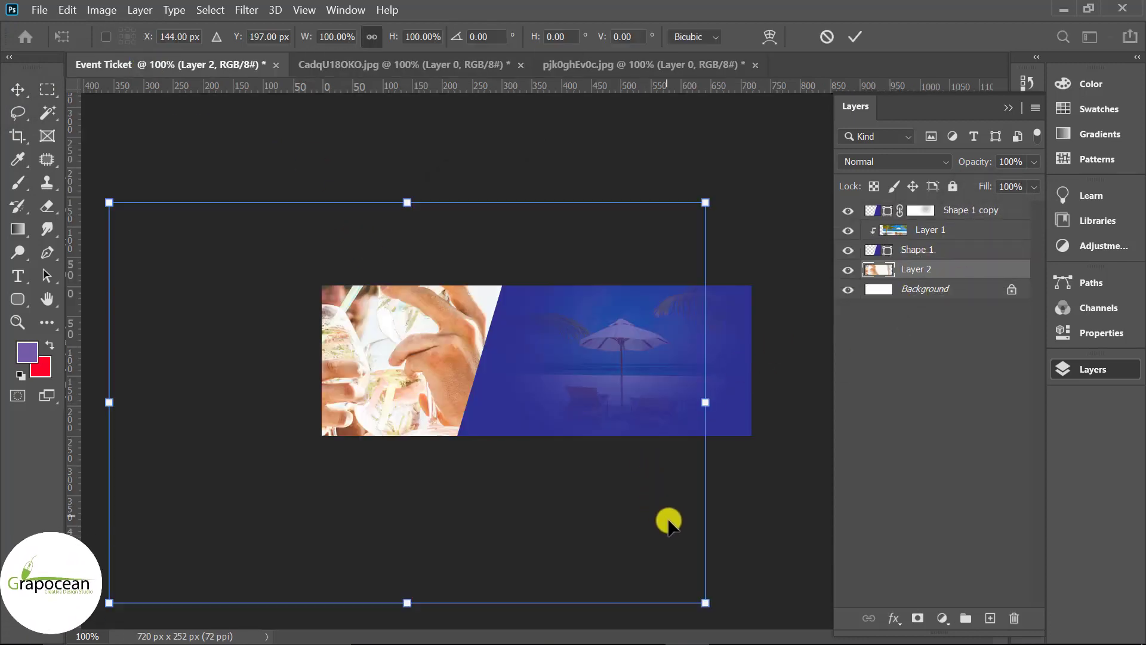
left_click_drag(705, 607, 558, 489)
left_click_drag(423, 411, 490, 383)
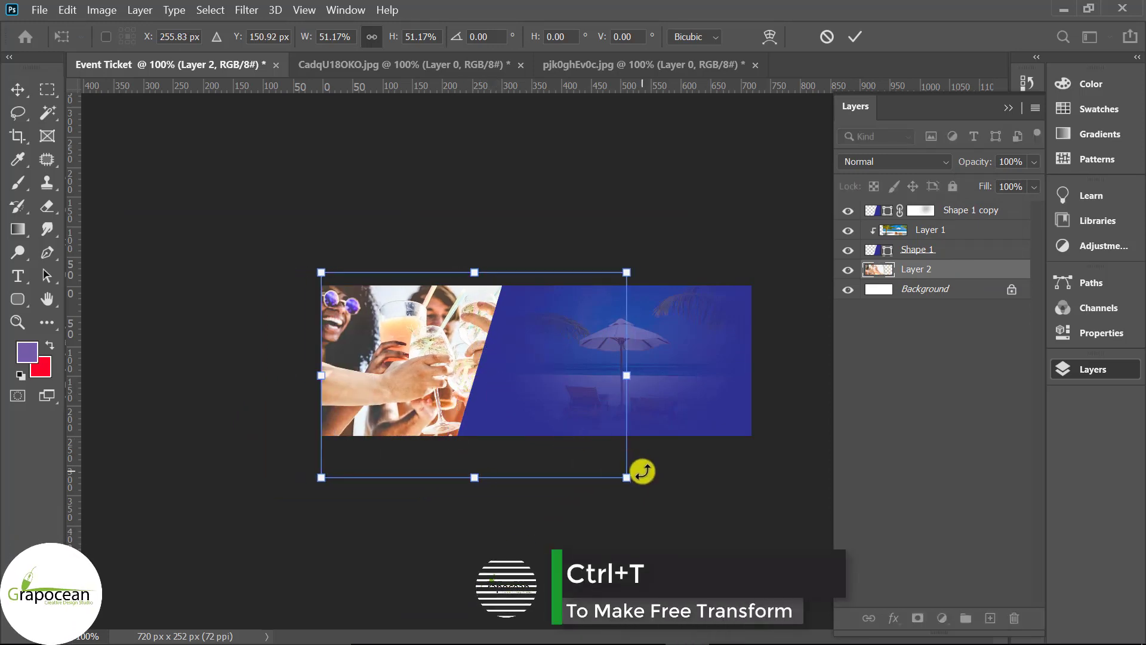
left_click_drag(626, 477, 585, 447)
left_click_drag(427, 387, 381, 366)
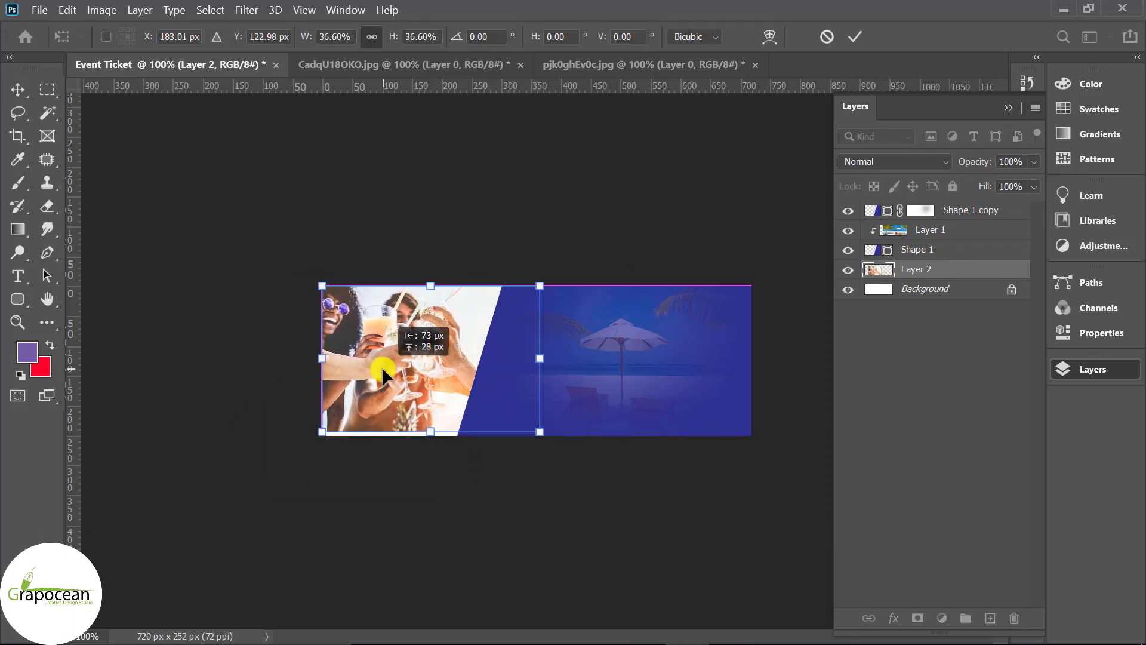
left_click_drag(539, 431, 554, 443)
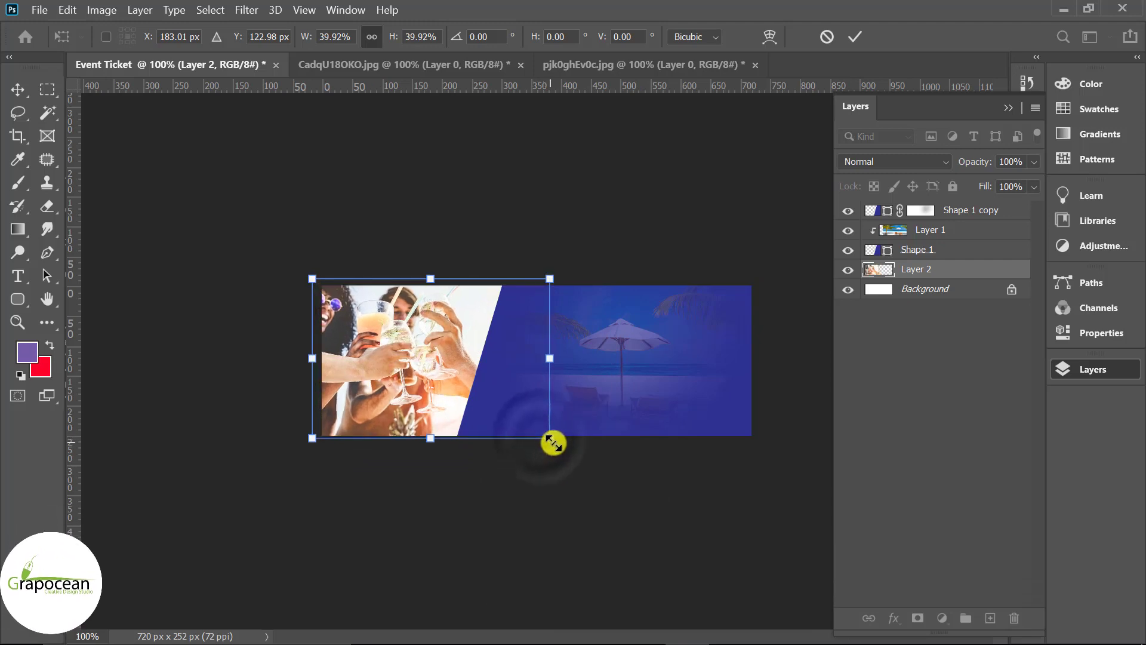
key("Return")
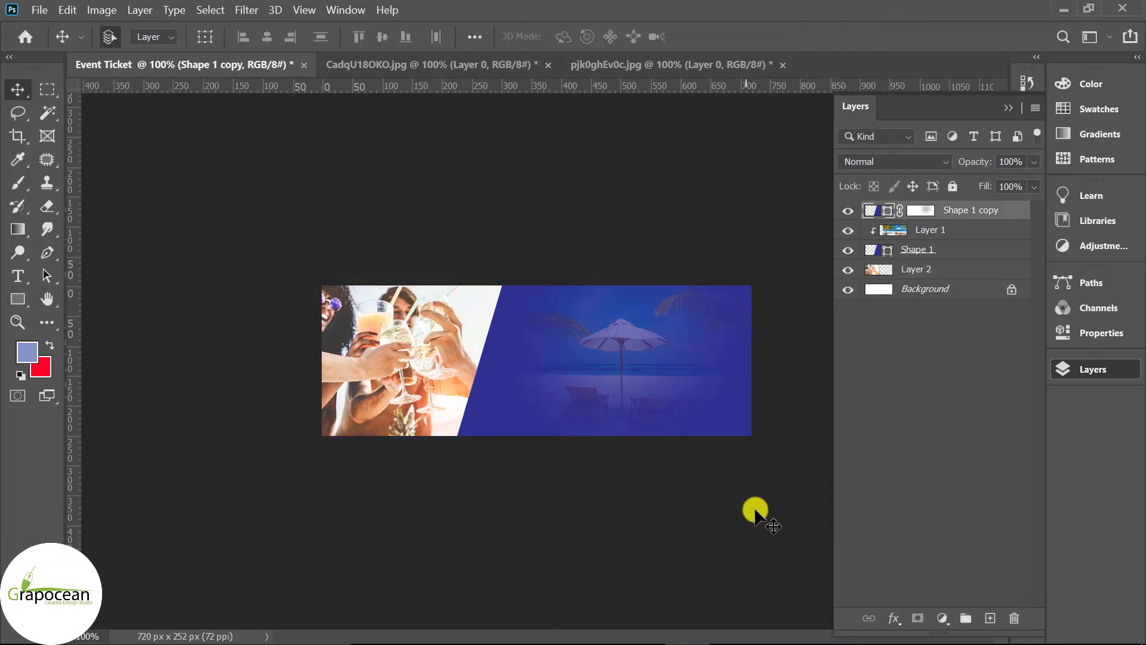
Add Layer 3 and paint a soft 60–70 px brush glow.
left_click(991, 618)
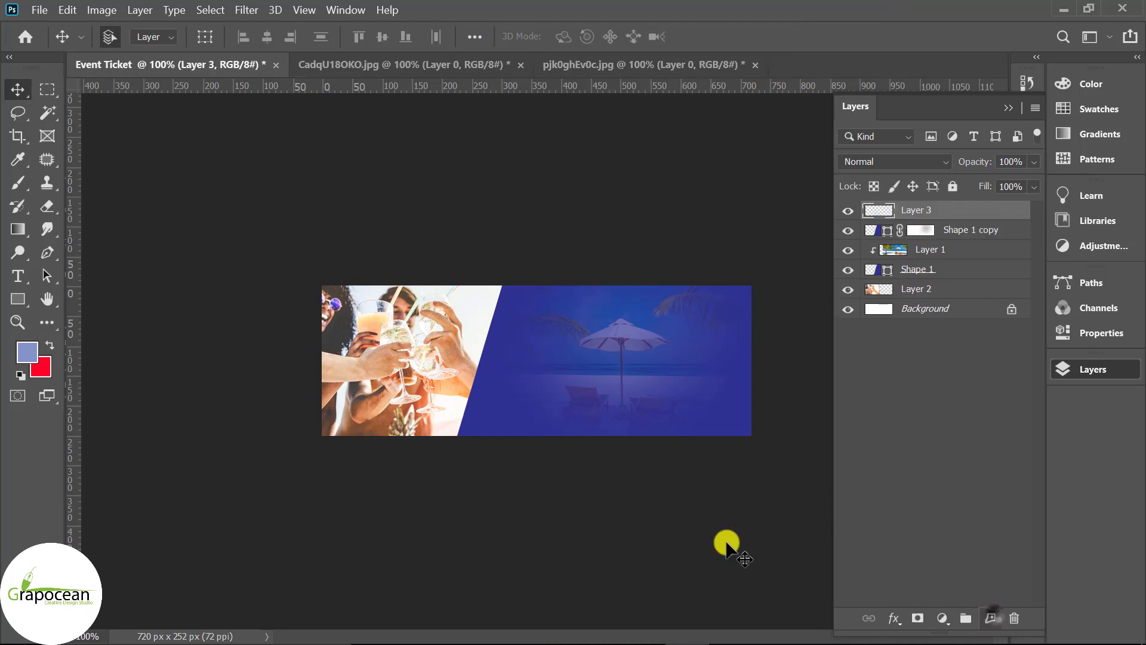
right_click(15, 190)
left_click(89, 179)
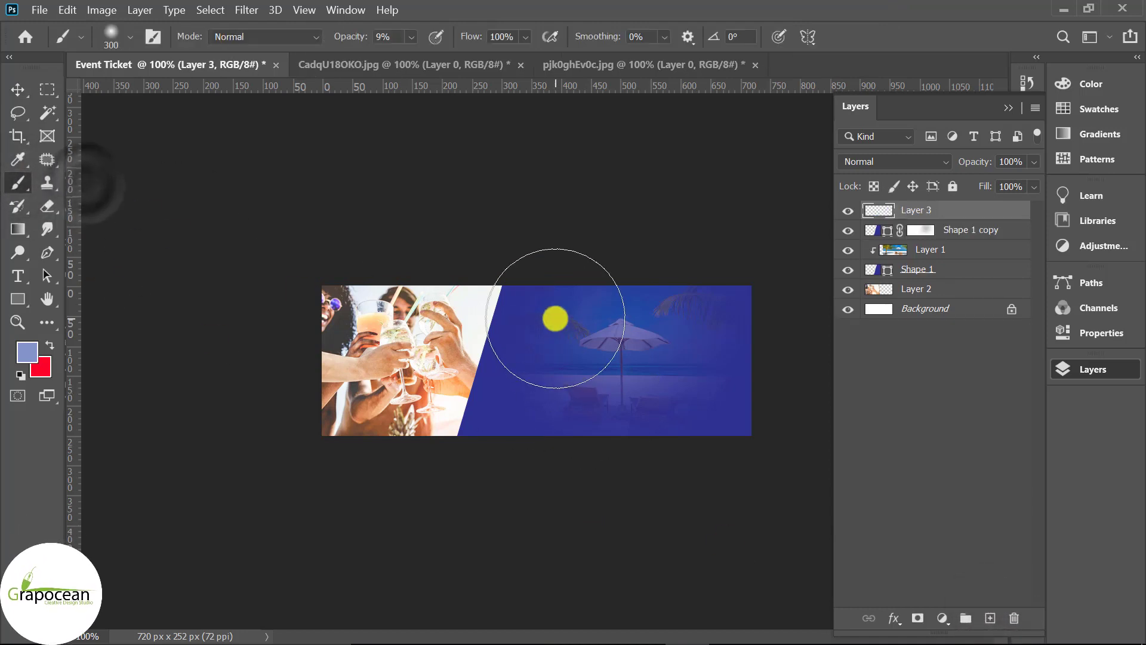
key("bracketright")
key("bracketright")
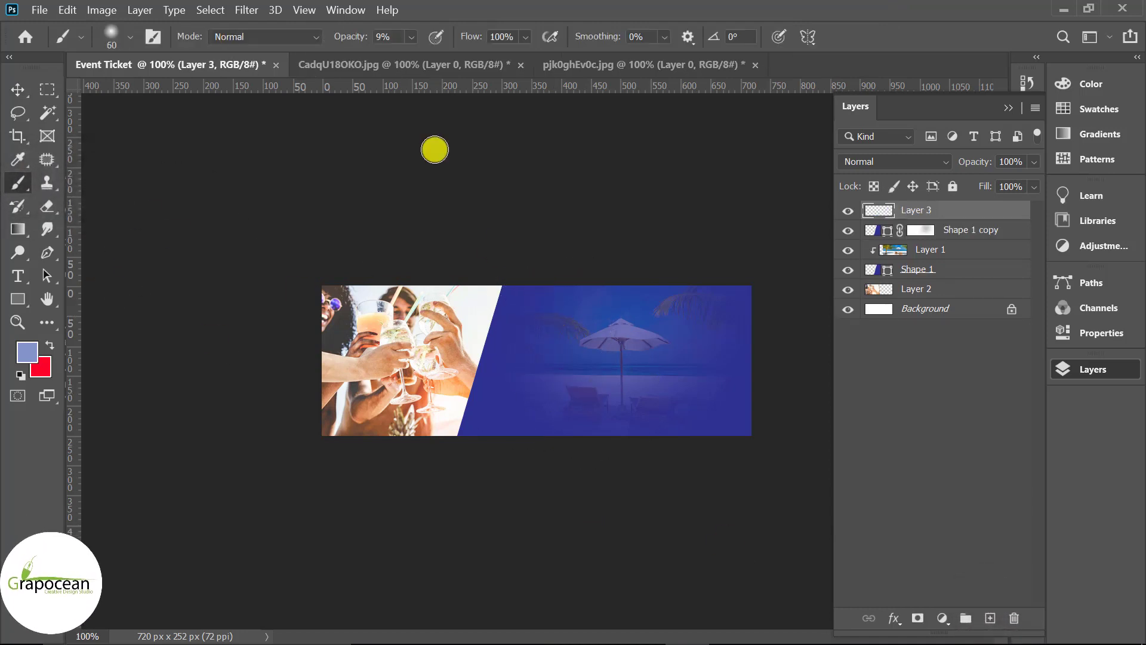
right_click(542, 297, "alt")
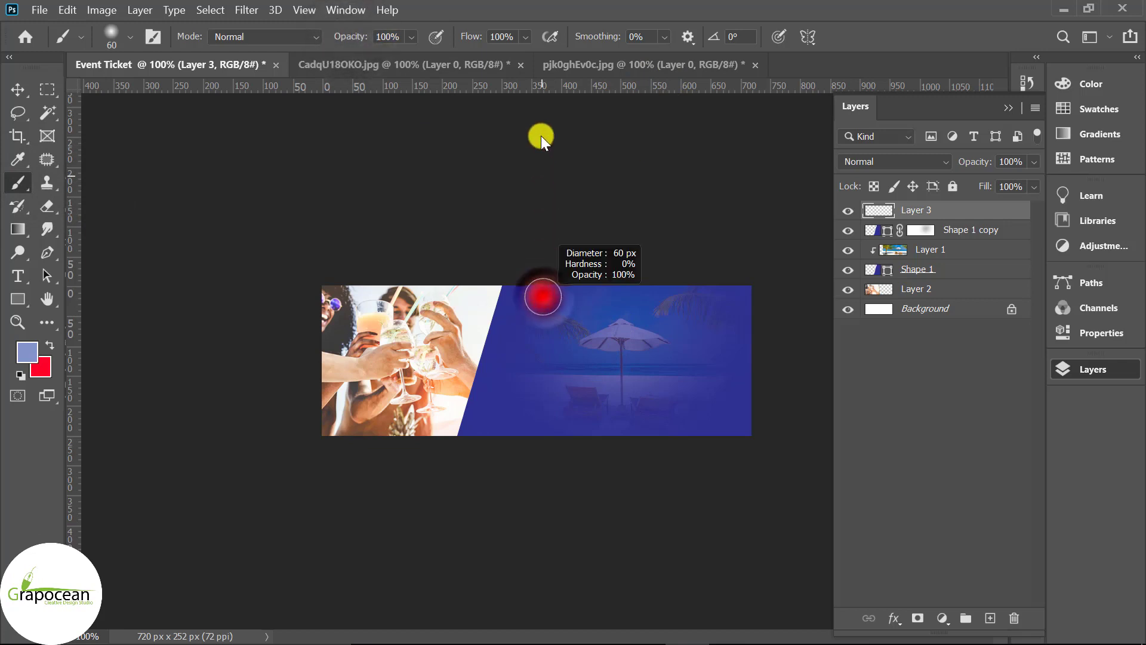
key("bracketright")
key("ctrl+0")
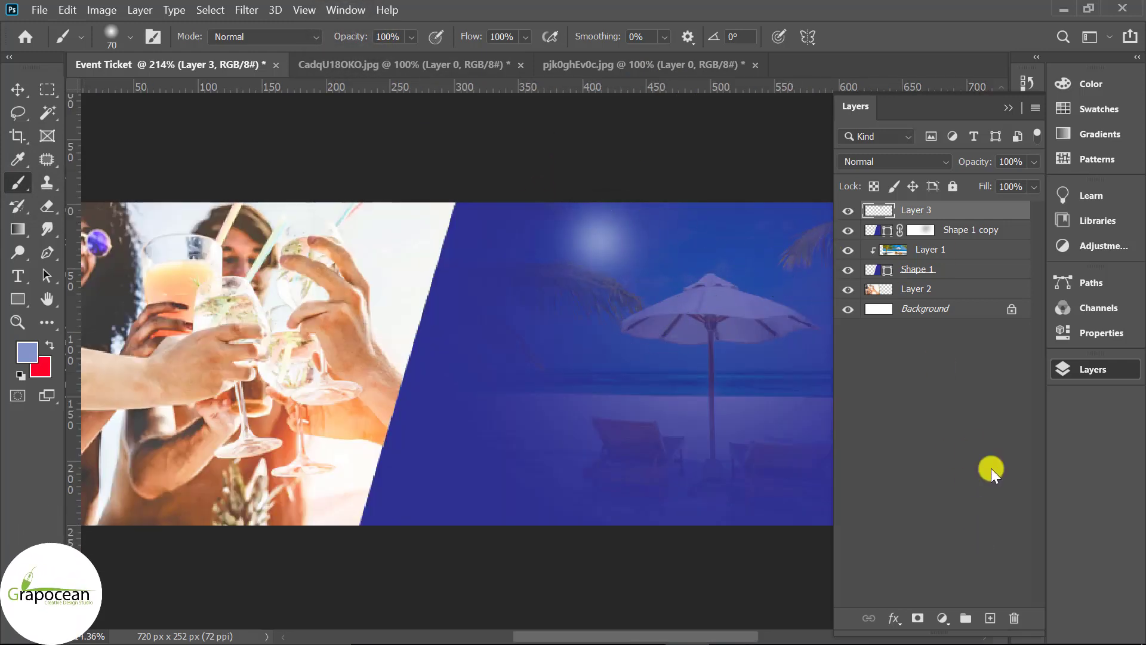
Add Layer 4 above Shape 1 copy and paint a glow at about 57% brush opacity.
left_click(979, 235)
left_click(991, 619)
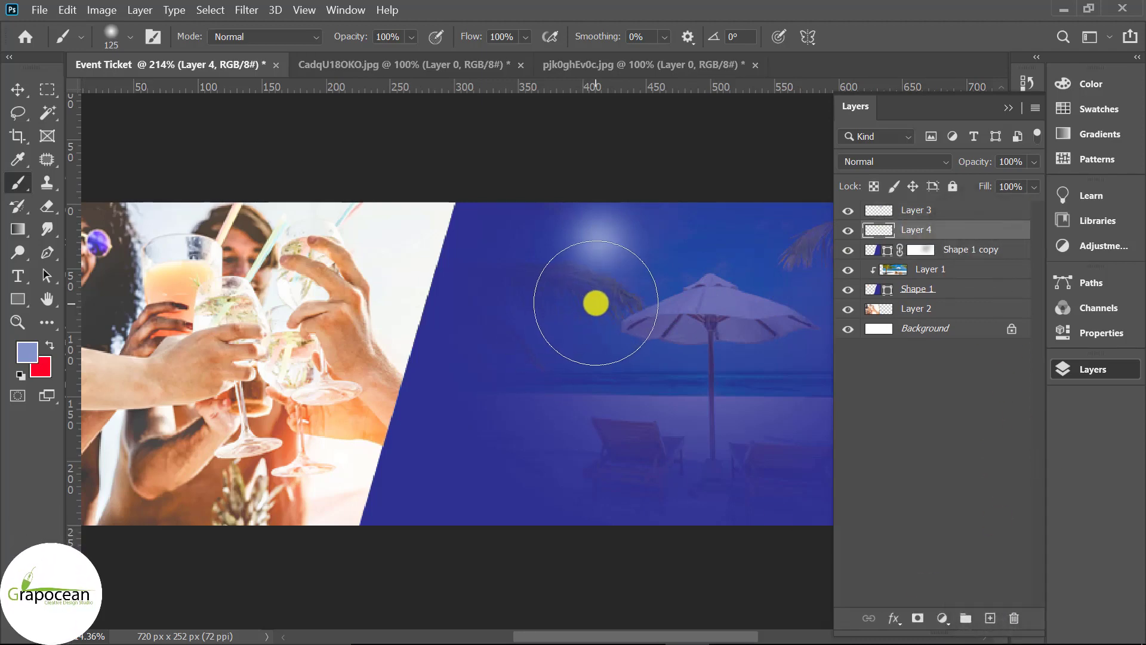
left_click_drag(328, 45, 326, 45)
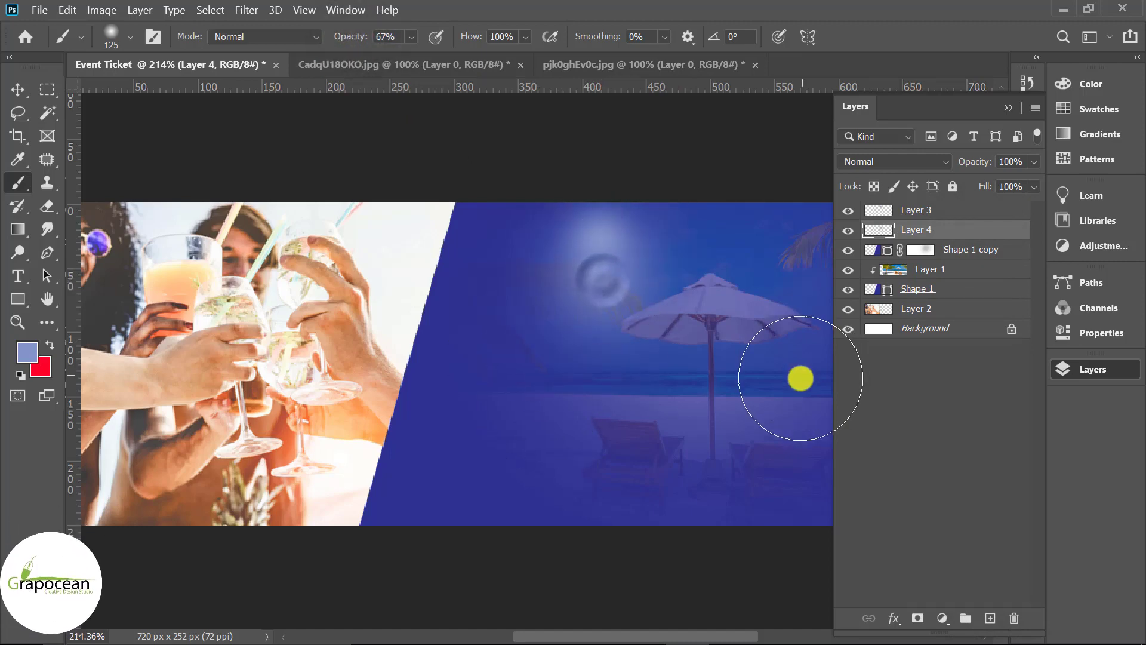
scroll(800, 378, "down", 5)
scroll(650, 450, "down", 3)
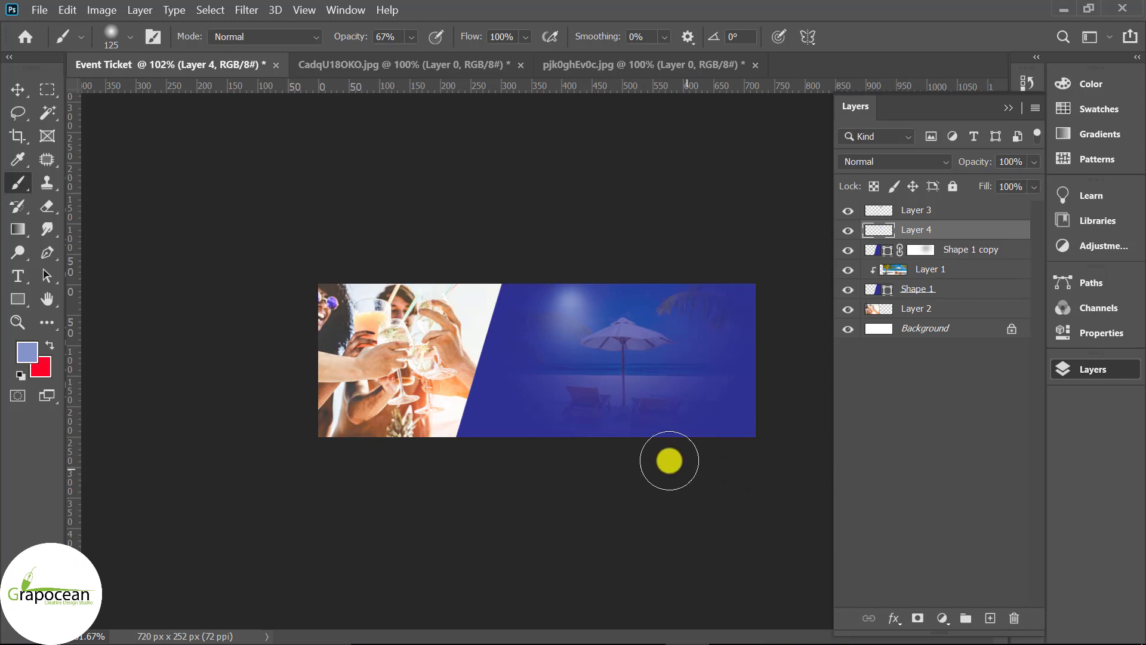
key("ctrl+z")
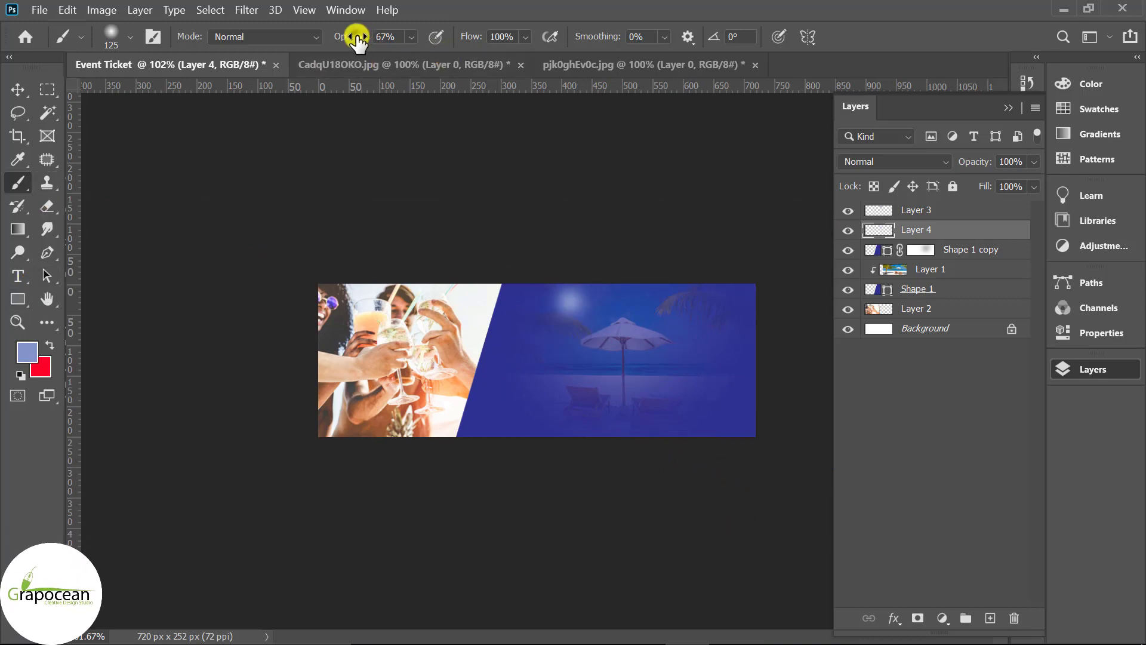
left_click_drag(349, 41, 345, 41)
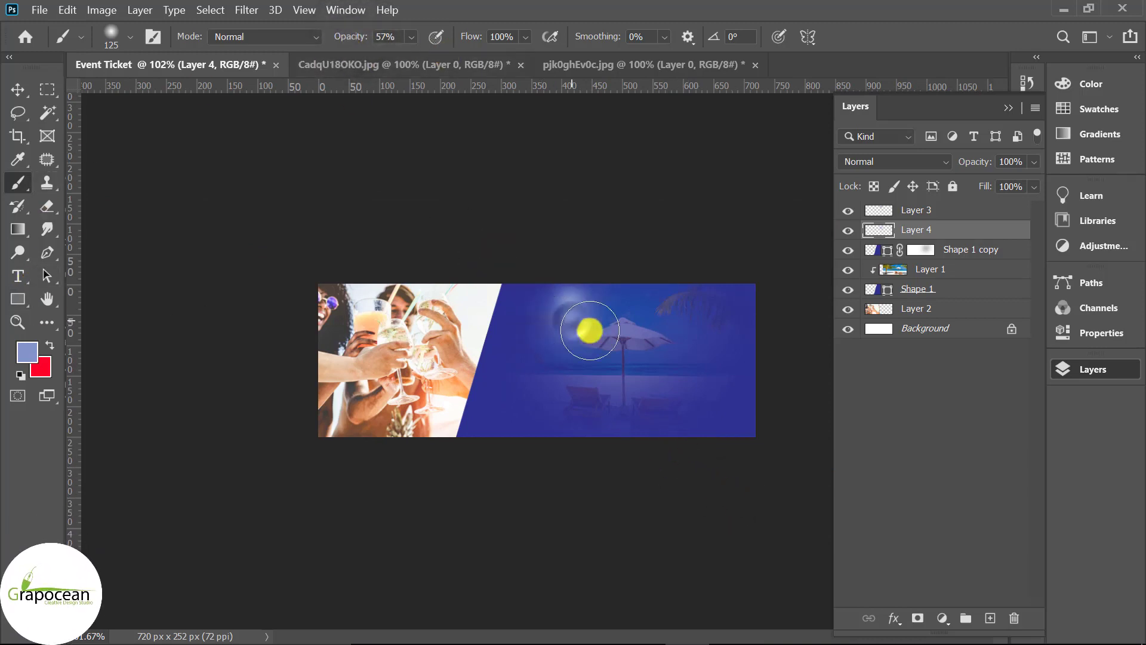
scroll(635, 439, "up", 1)
scroll(635, 439, "up", 2)
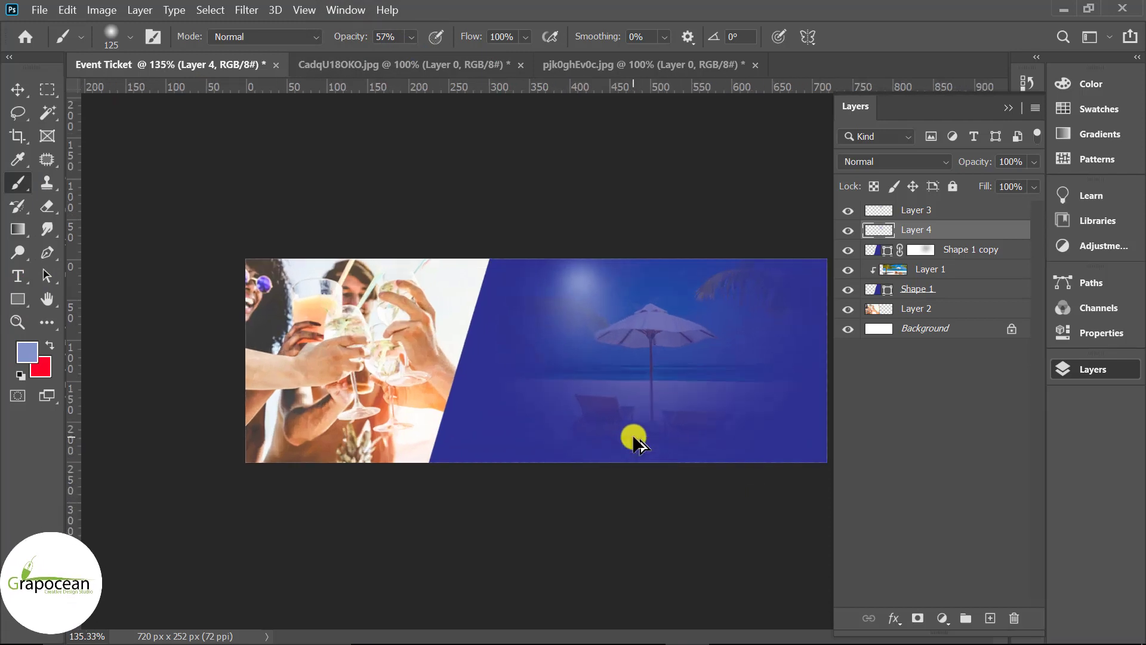
Stretch and skew the Layer 4 glow across the panel, then select both glow layers.
key("ctrl+t")
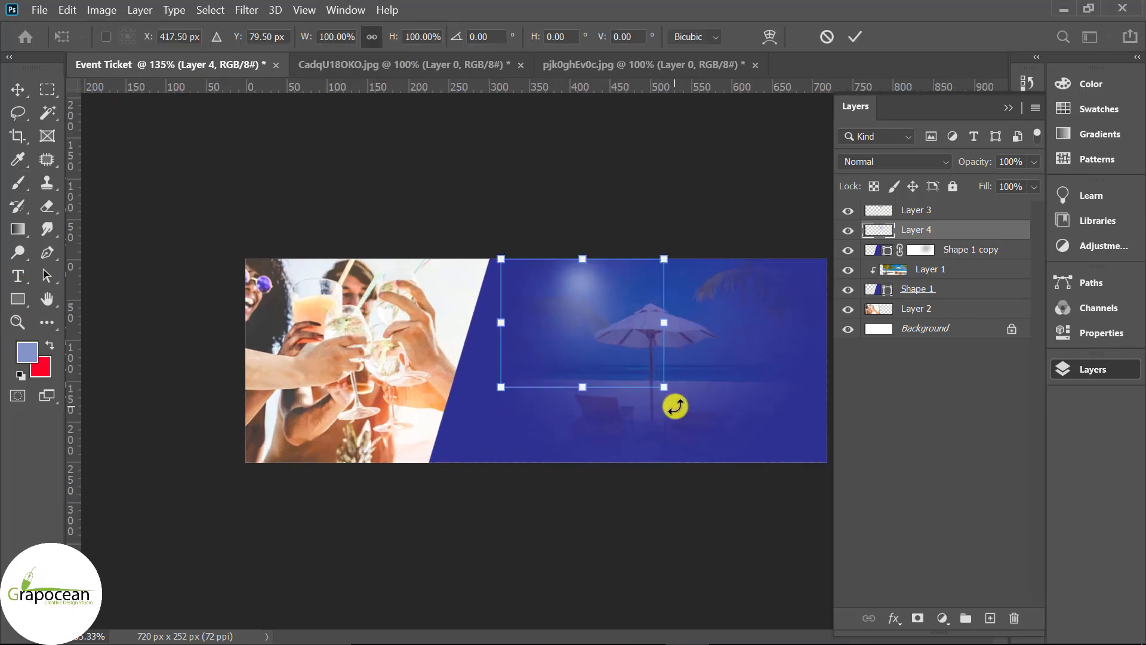
left_click_drag(664, 387, 724, 407)
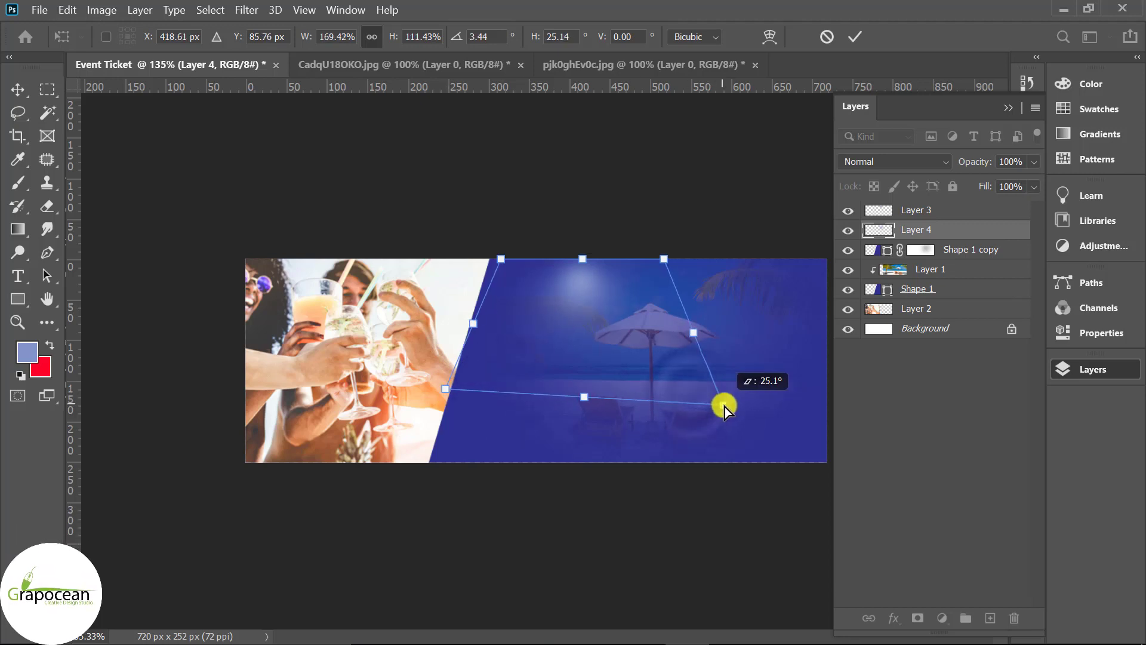
left_click(857, 37)
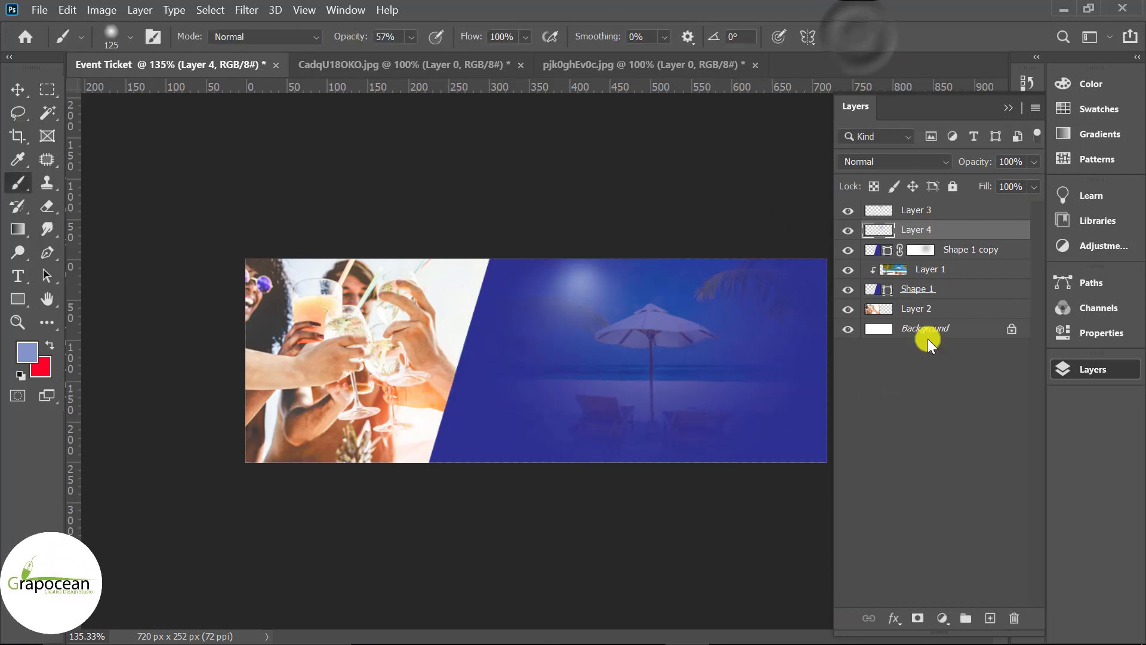
left_click(931, 210, "shift")
Duplicate both glow layers and shift the copies to the right.
left_click_drag(931, 210, 989, 618)
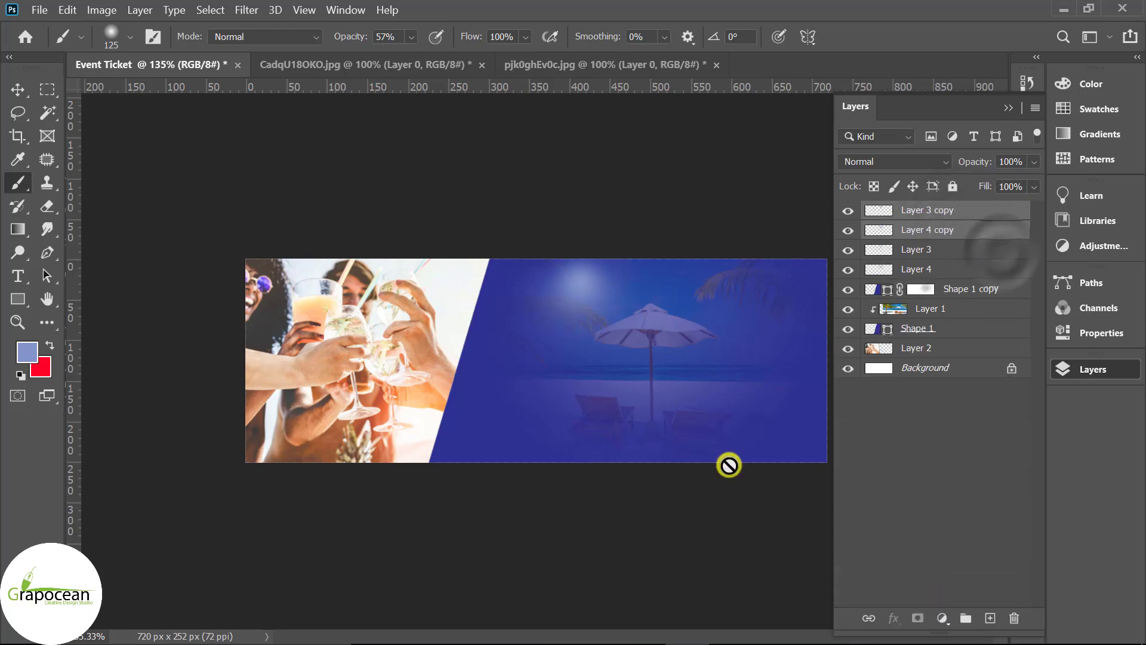
left_click(18, 89)
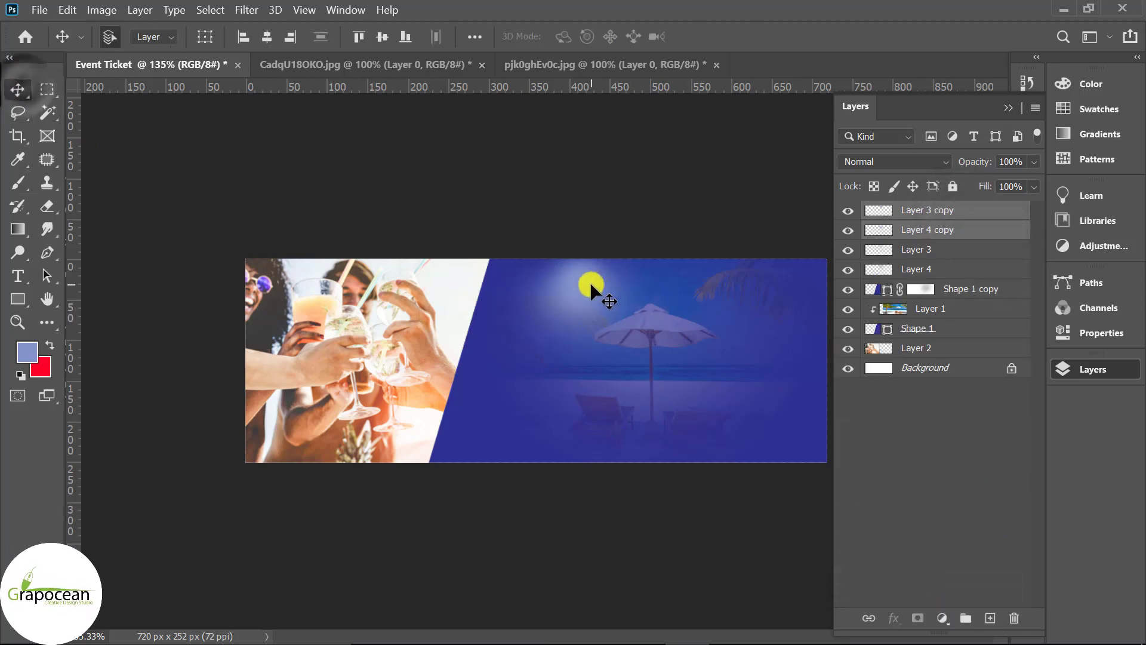
left_click_drag(591, 289, 725, 291)
Zoom out to the full banner and add a new empty layer above the masked panel copy.
key("ctrl+minus")
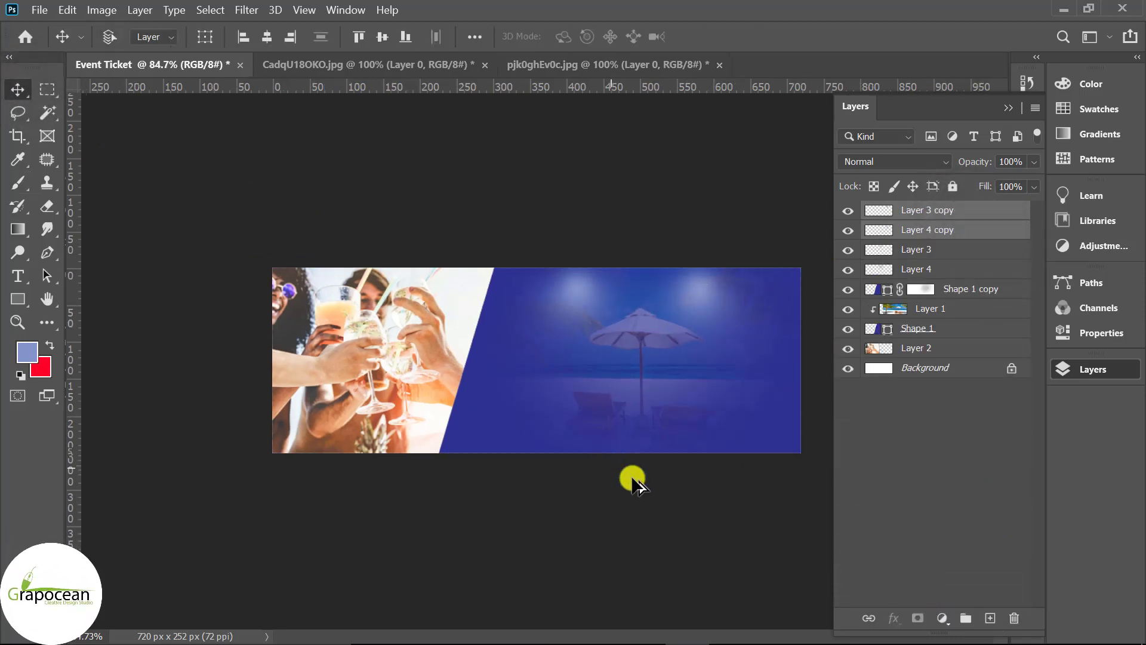
key("ctrl+minus")
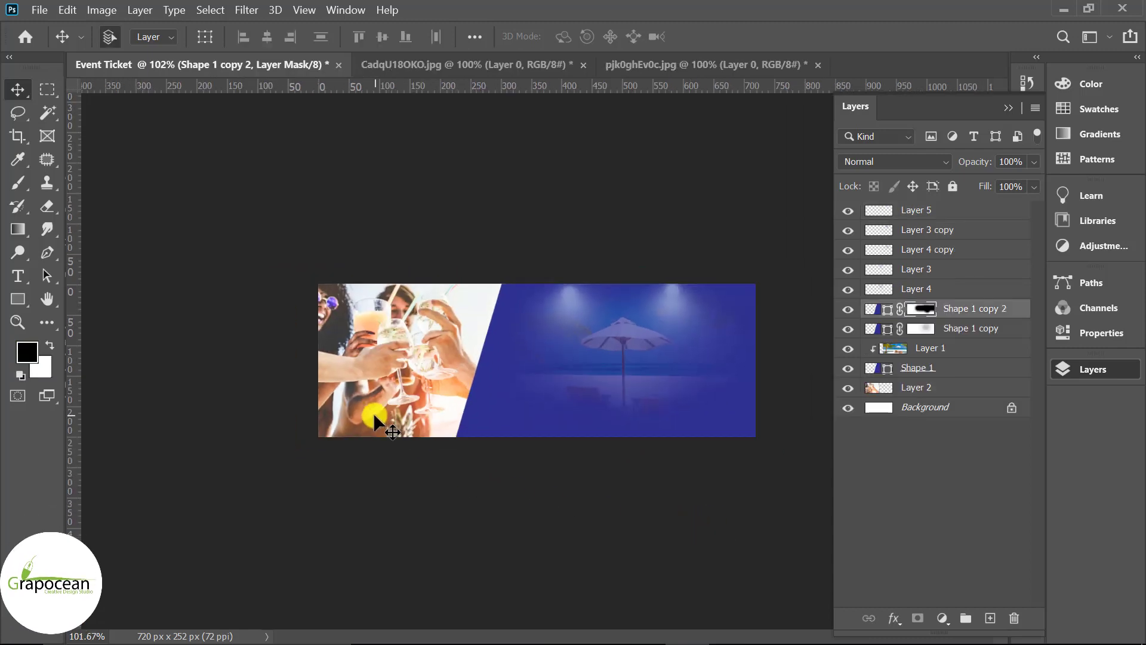
left_click(21, 300)
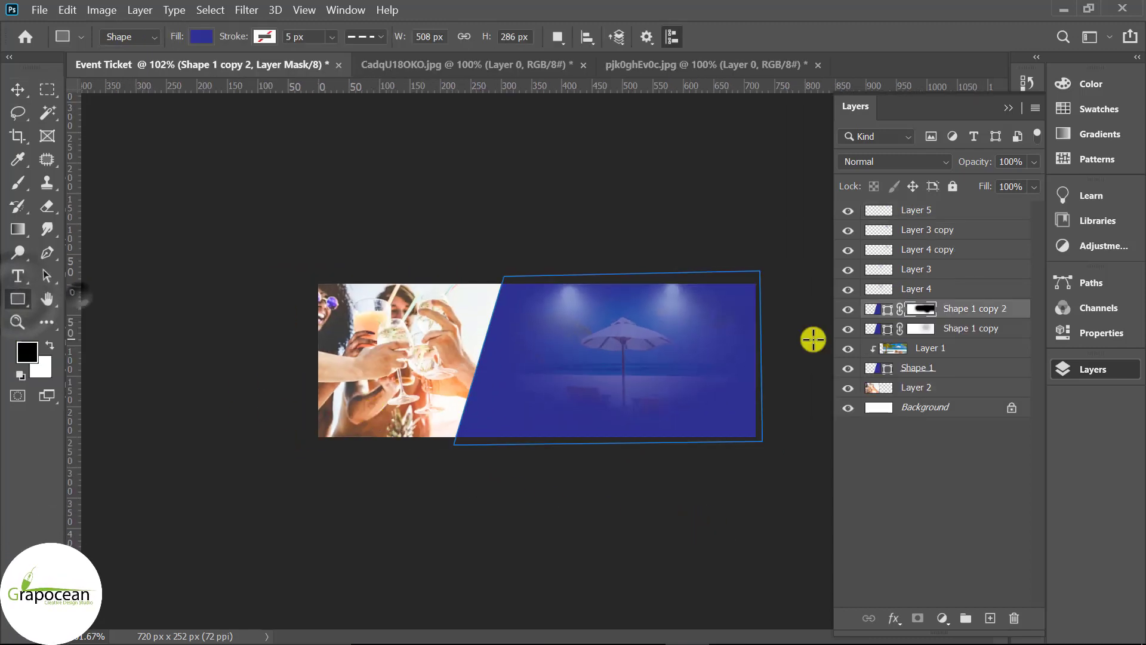
left_click(985, 309)
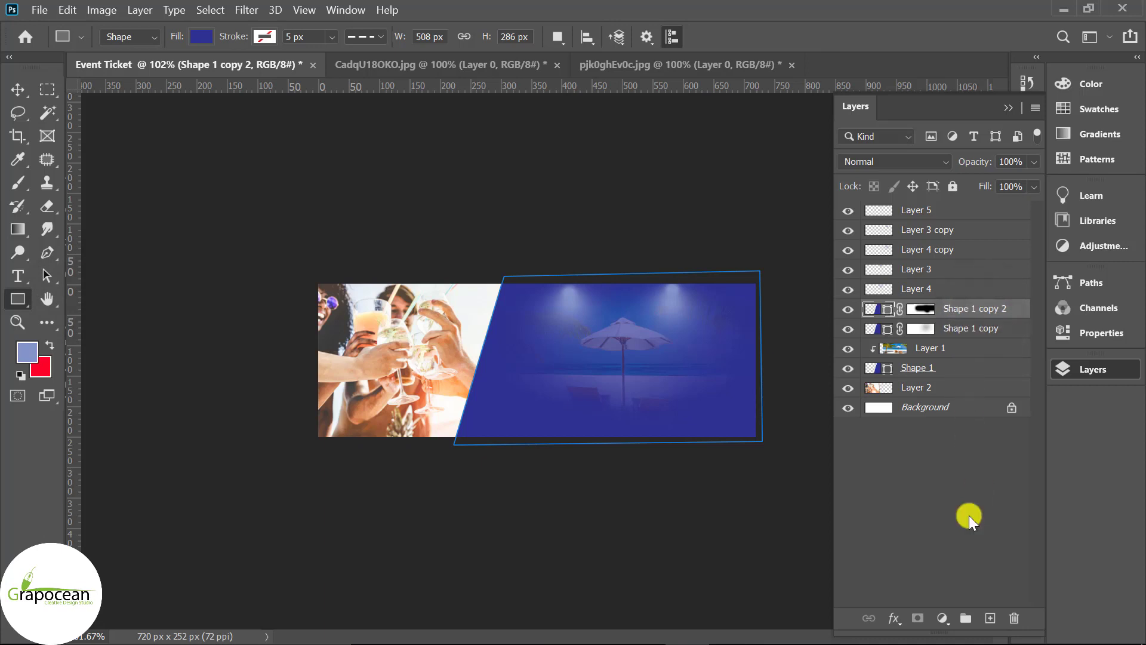
left_click(990, 618)
scroll(593, 435, "up", 1)
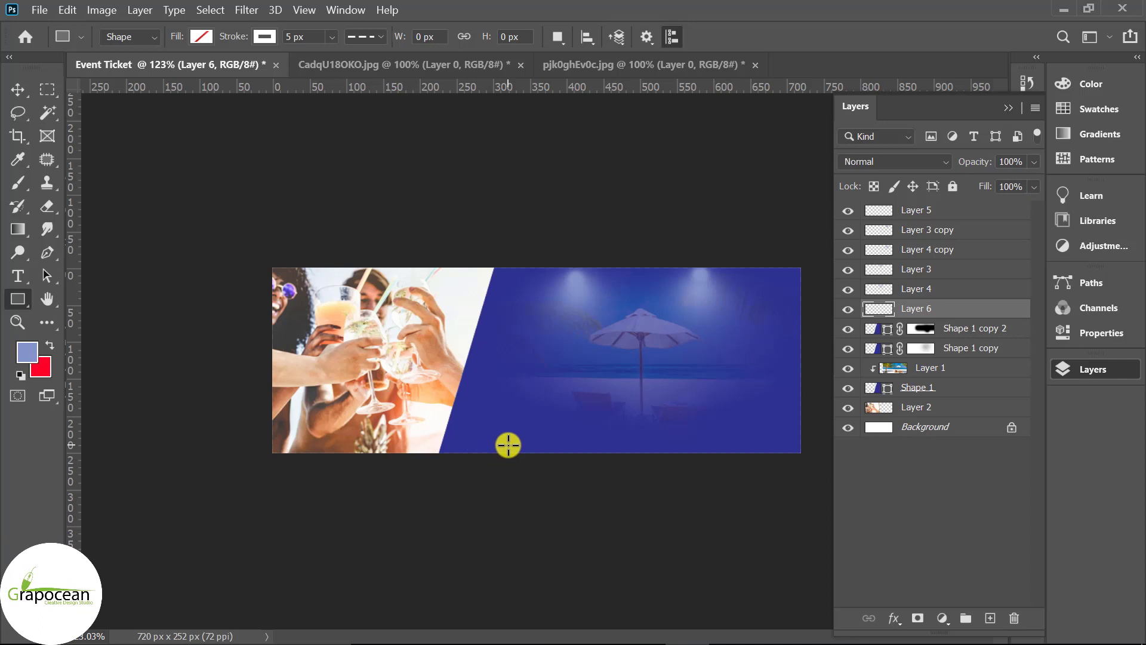
Start the yellow Pen shape at the diagonal's top and curve its first rounded bulge.
left_click(498, 277)
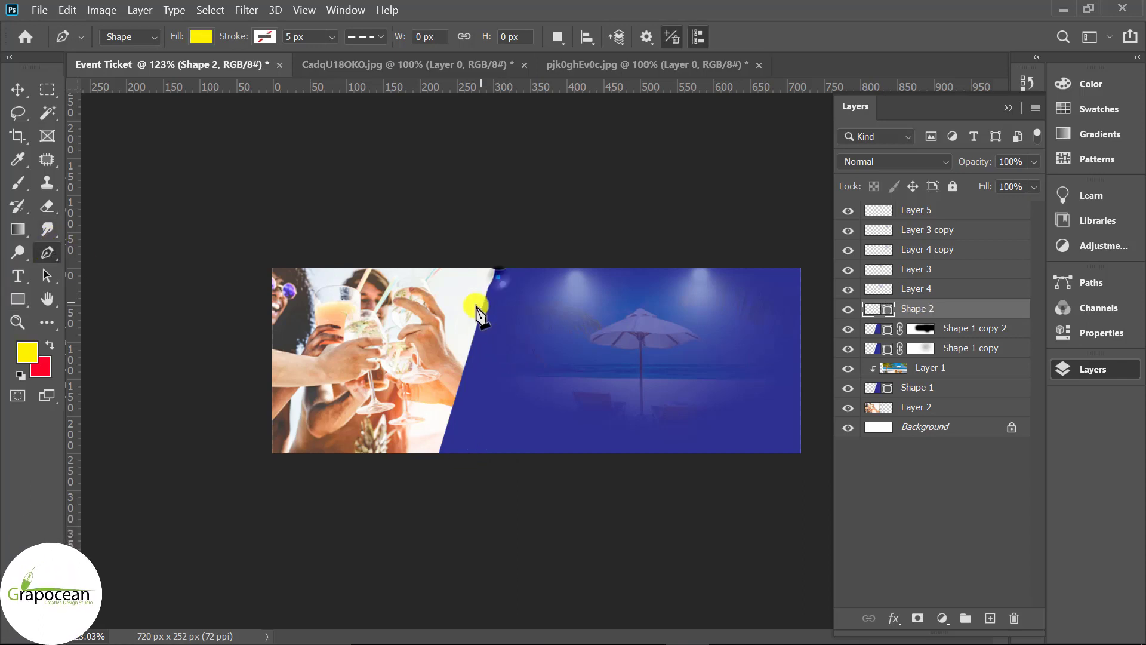
left_click_drag(472, 328, 476, 367)
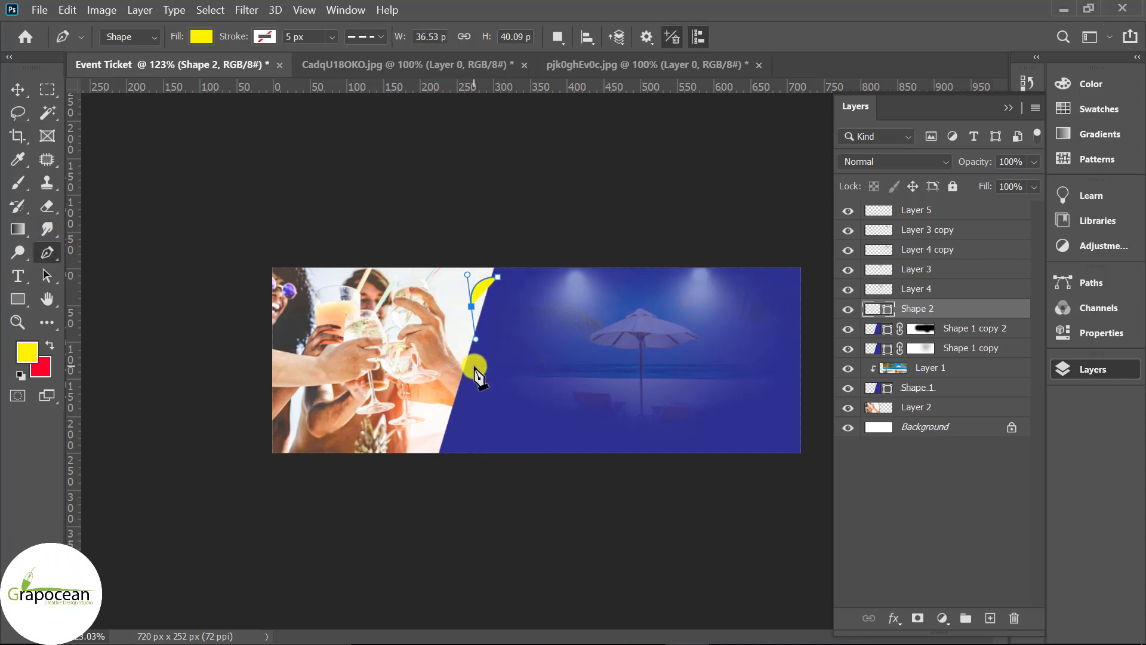
scroll(481, 374, "up", 5)
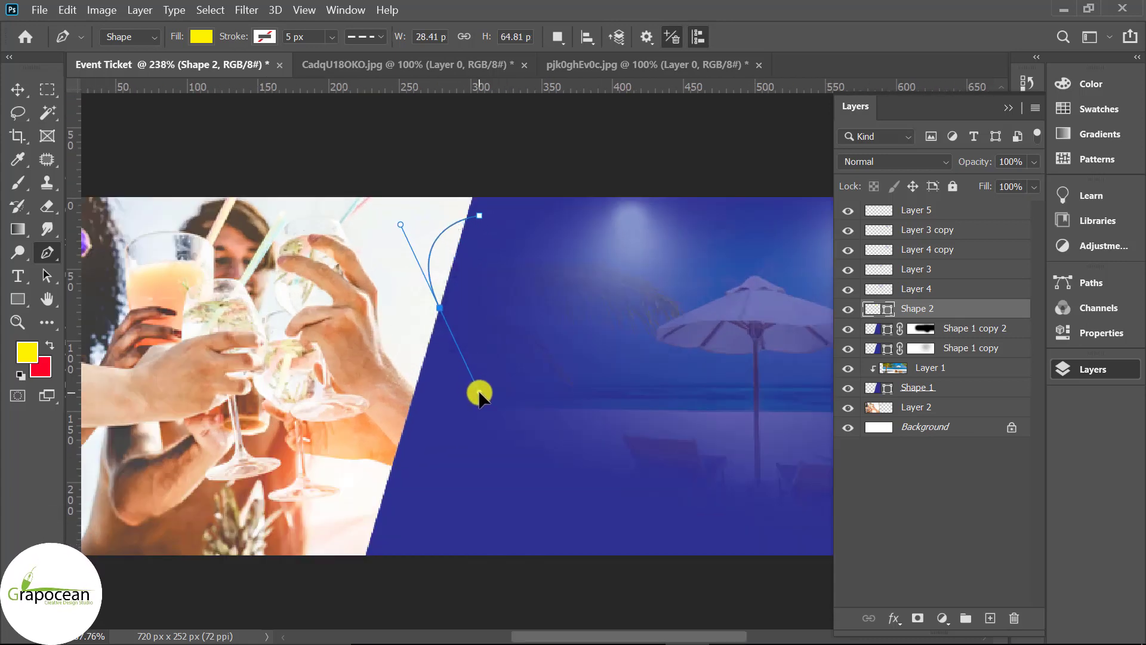
left_click_drag(480, 394, 485, 401)
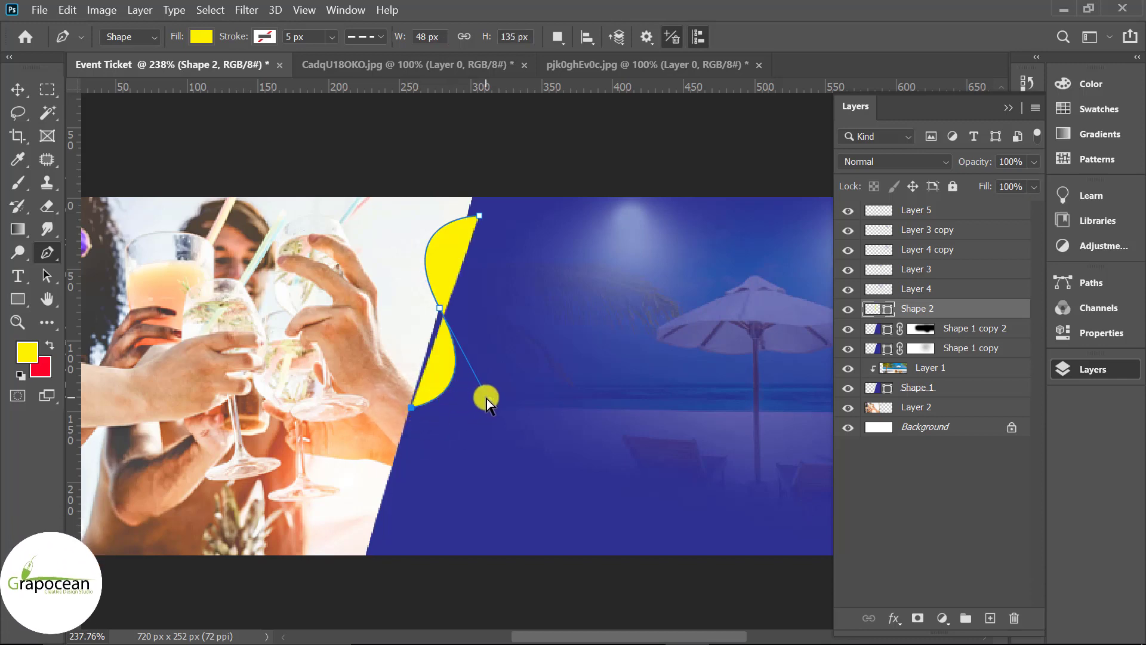
mouse_move(488, 399)
left_mouse_down()
mouse_move(477, 385)
mouse_move(488, 399)
left_mouse_up()
left_click(412, 408)
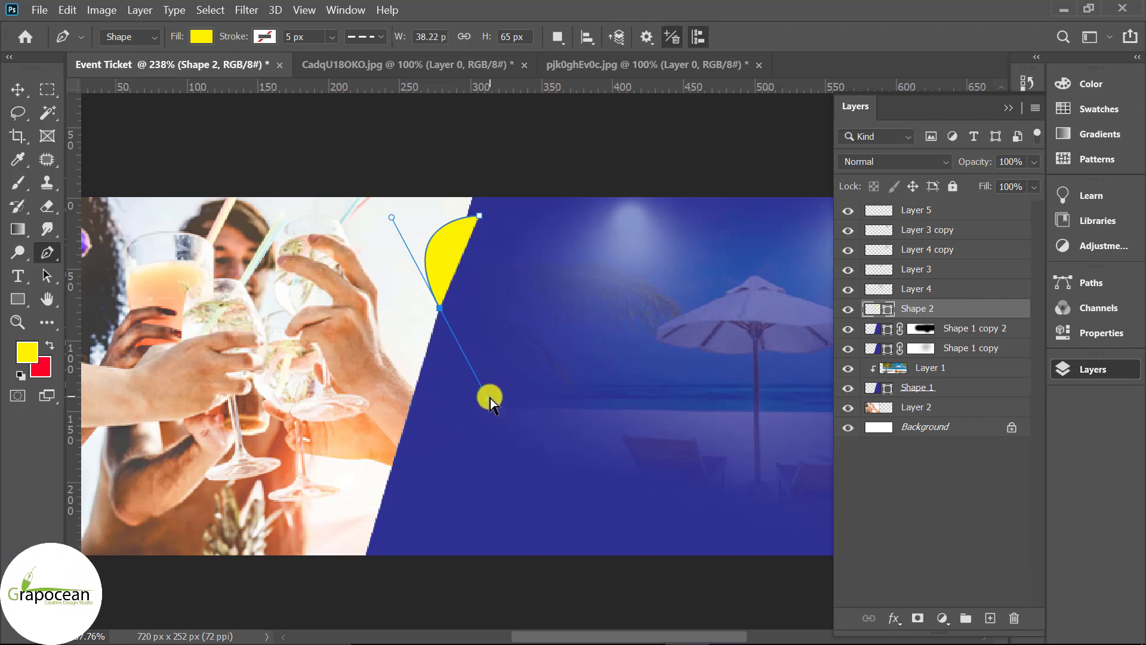
left_click_drag(488, 399, 454, 342)
scroll(481, 219, "up", 2)
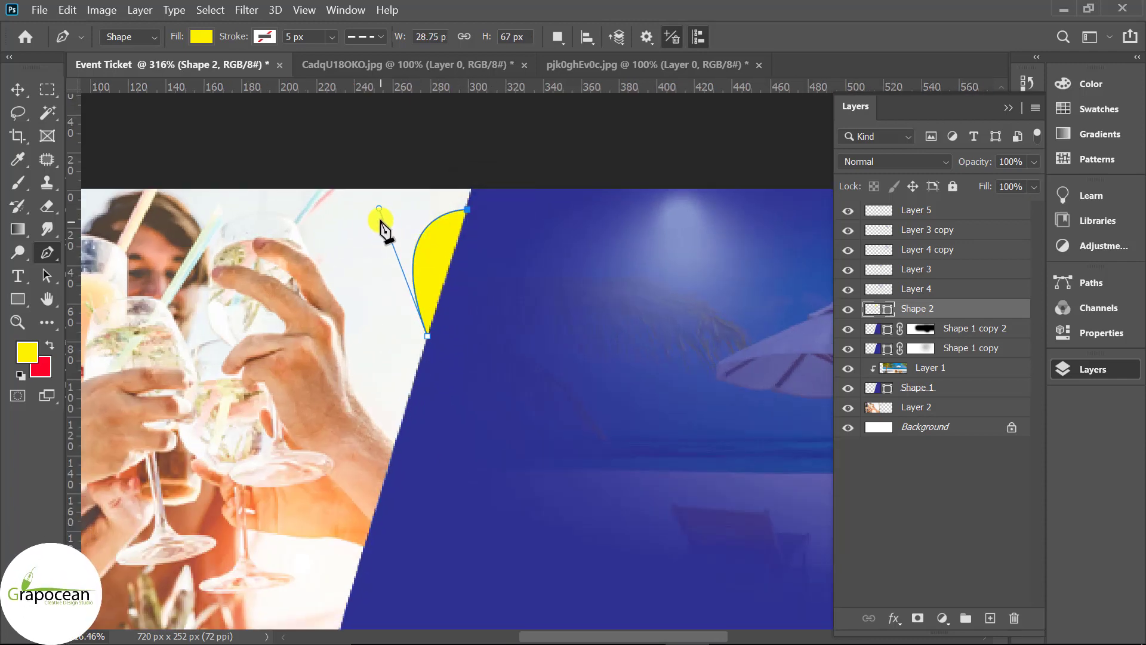
left_click_drag(380, 222, 364, 222)
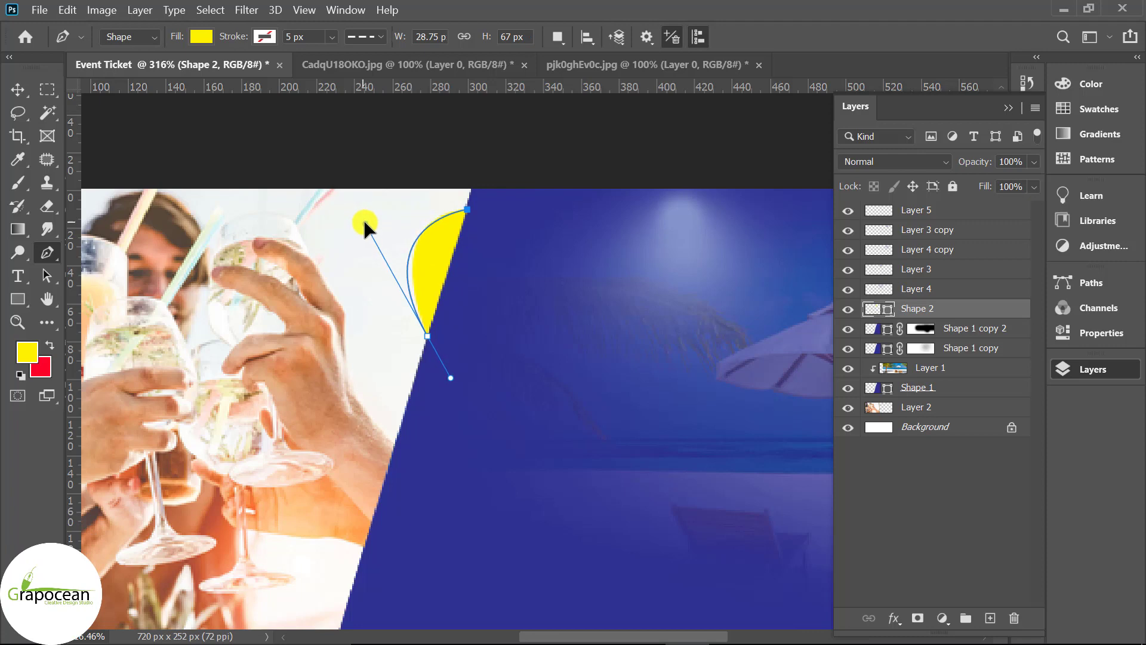
Add the lower curved points down the diagonal, completing the three-bulge yellow Shape 2.
scroll(510, 392, "down", 2)
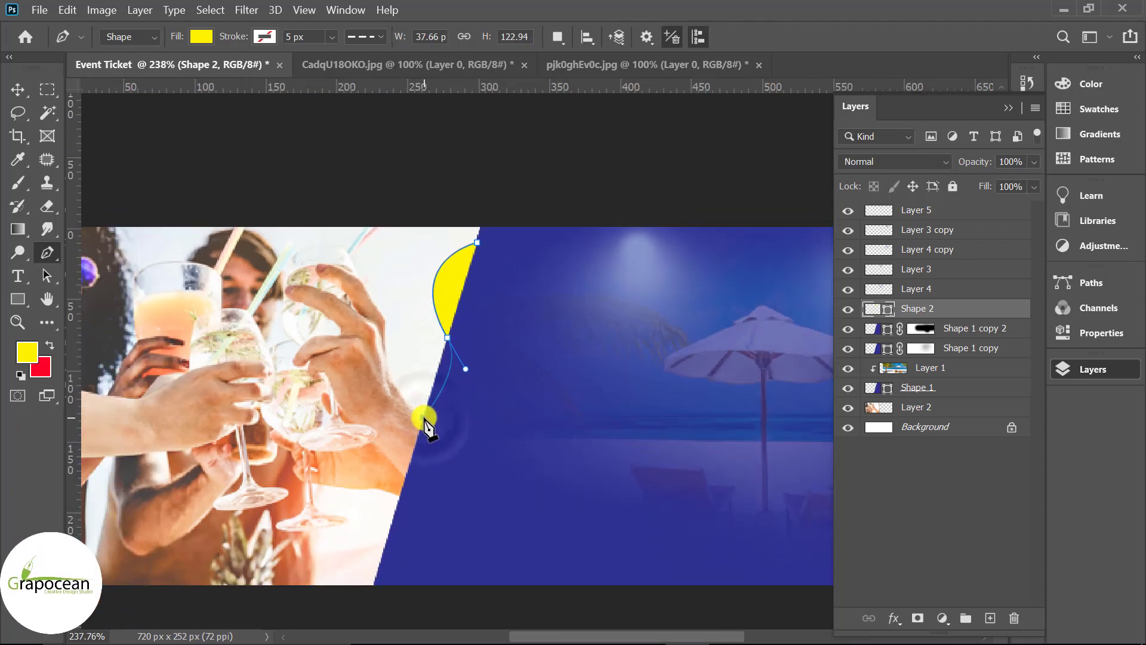
mouse_move(425, 421)
left_mouse_down()
mouse_move(423, 435)
mouse_move(370, 450)
left_mouse_up()
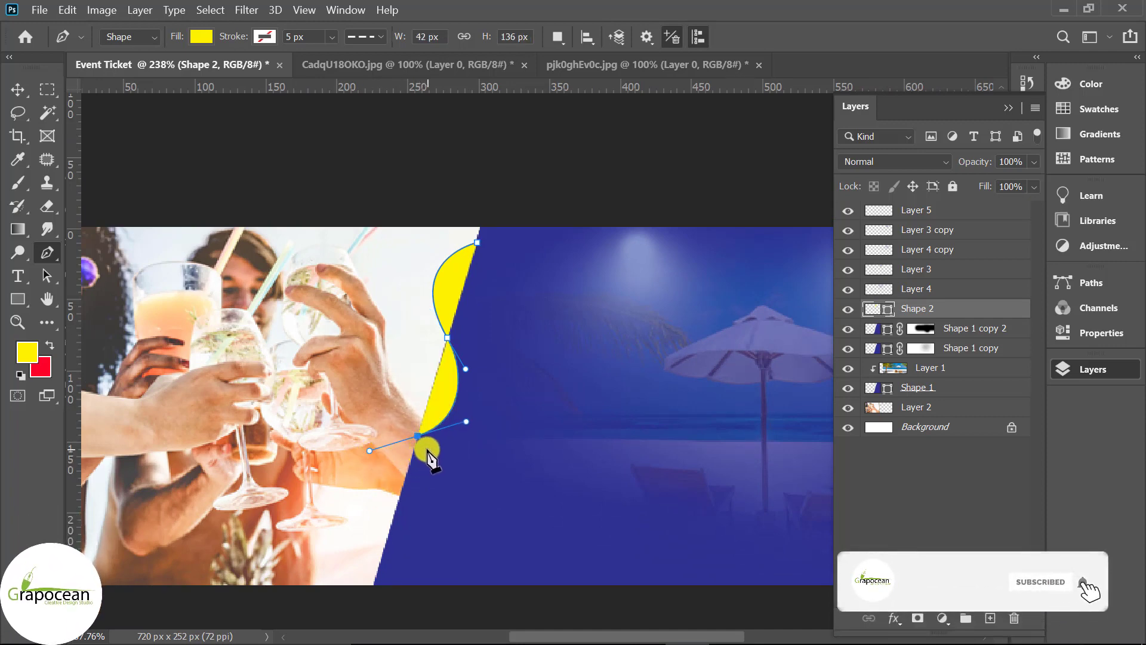
left_click(395, 514)
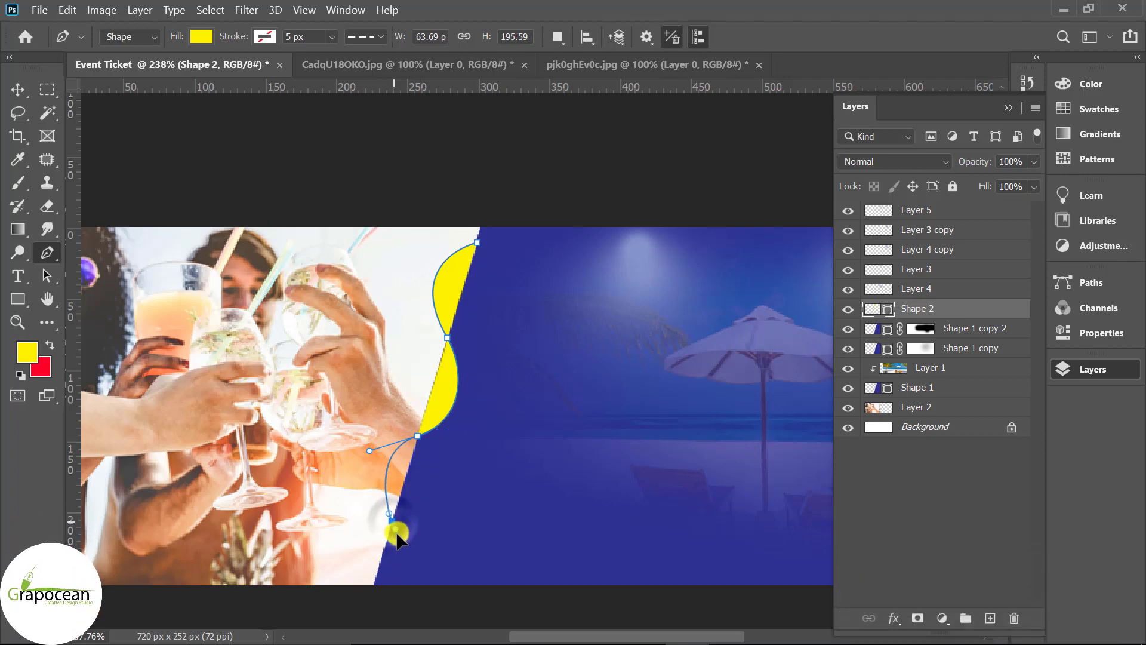
left_click_drag(396, 536, 401, 540)
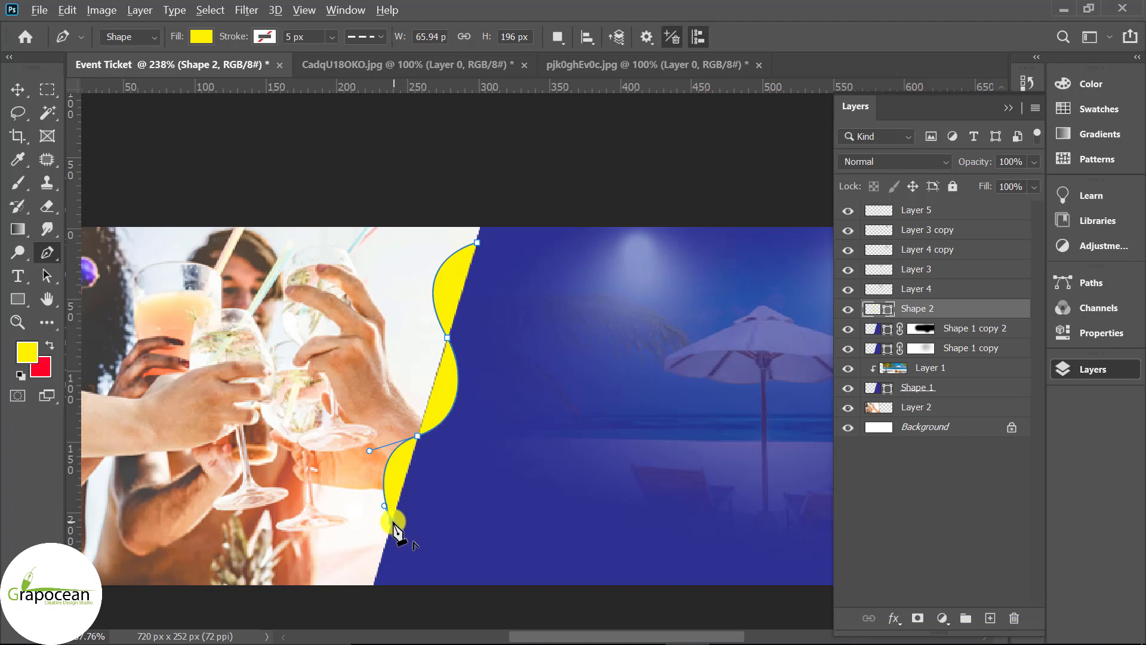
left_click(17, 90)
left_click(204, 145)
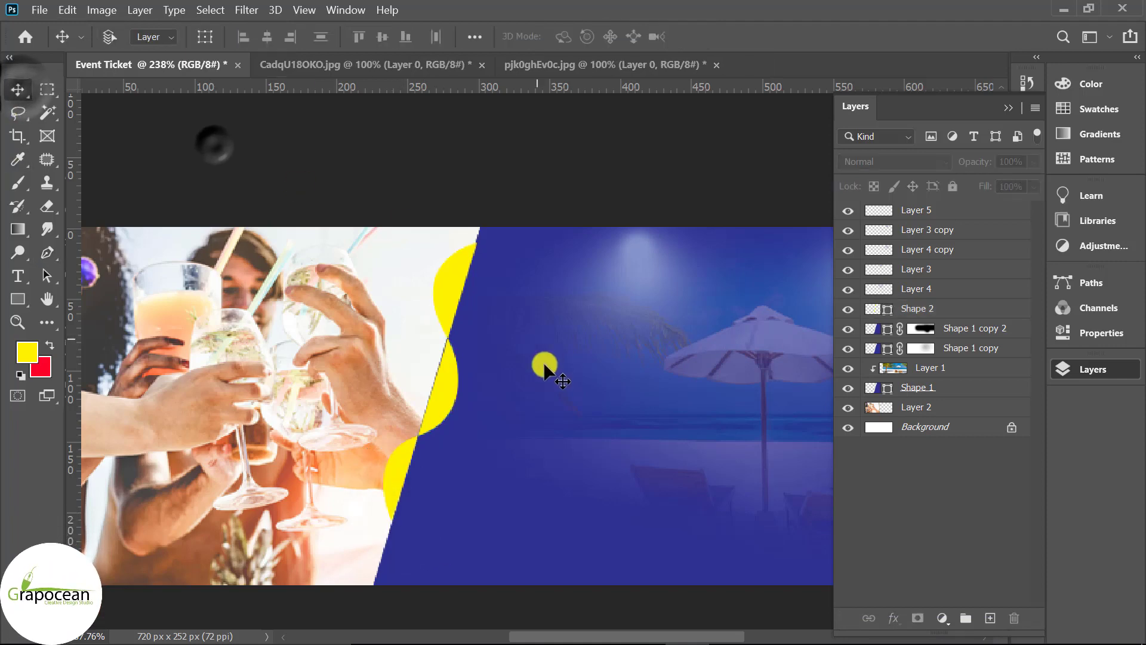
Set black as foreground with a smaller brush, then delete the unused empty Layer 6.
scroll(545, 366, "up", 2)
scroll(430, 389, "up", 2)
left_click(975, 332)
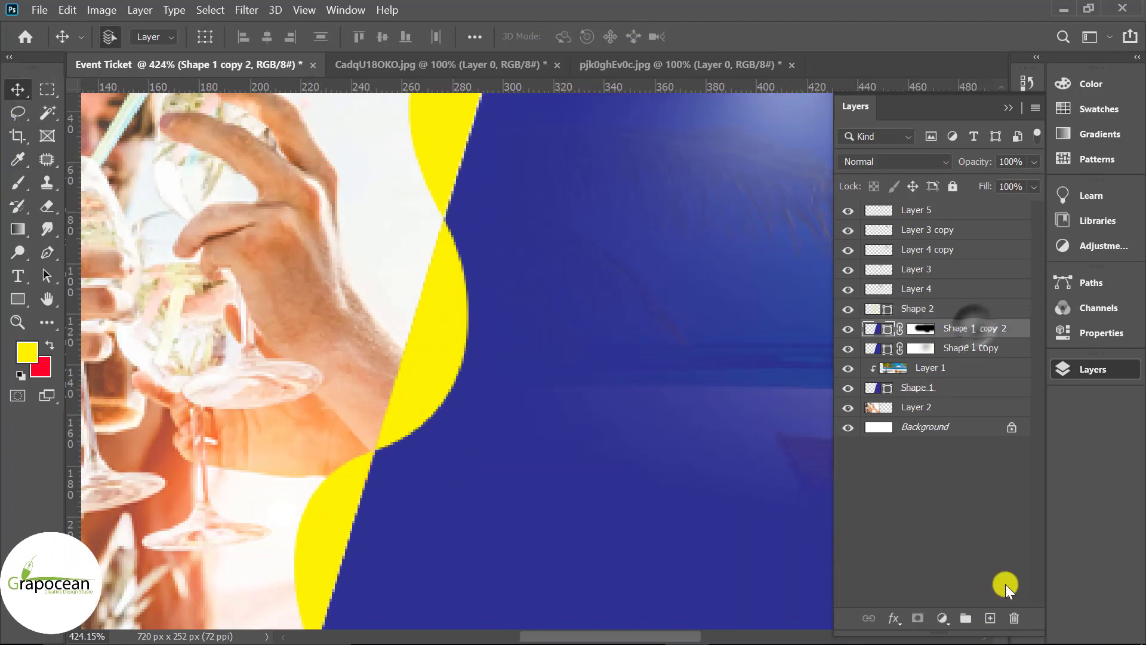
left_click(989, 618)
scroll(460, 446, "up", 2)
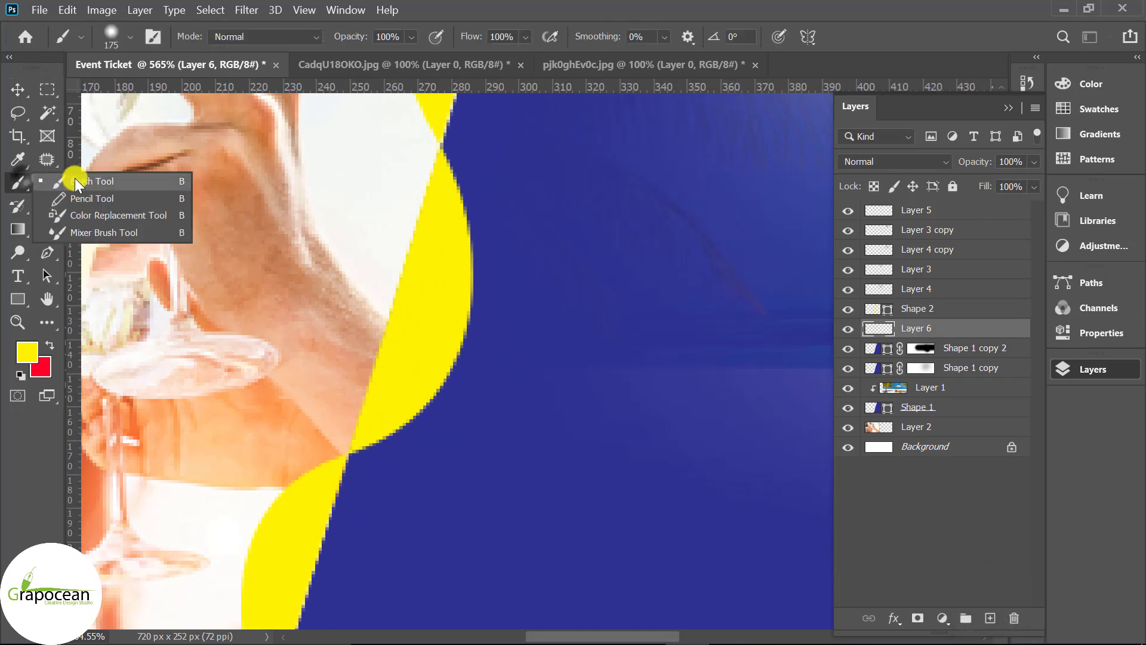
left_click(27, 351)
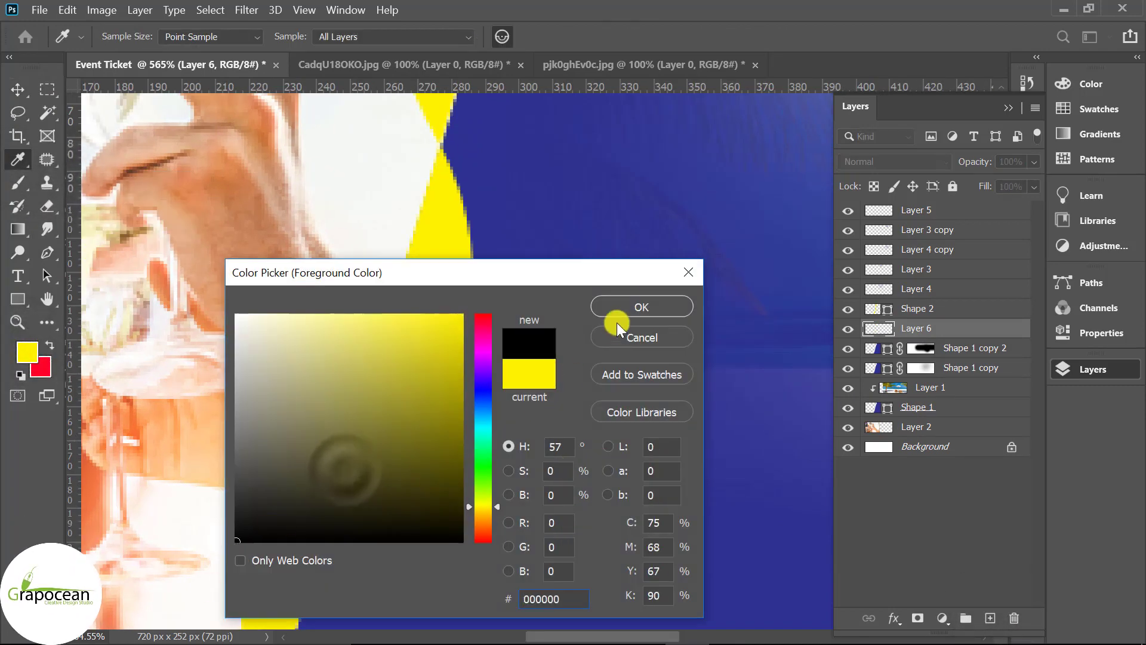
left_click(624, 308)
key("b")
key("bracketleft")
key("bracketleft")
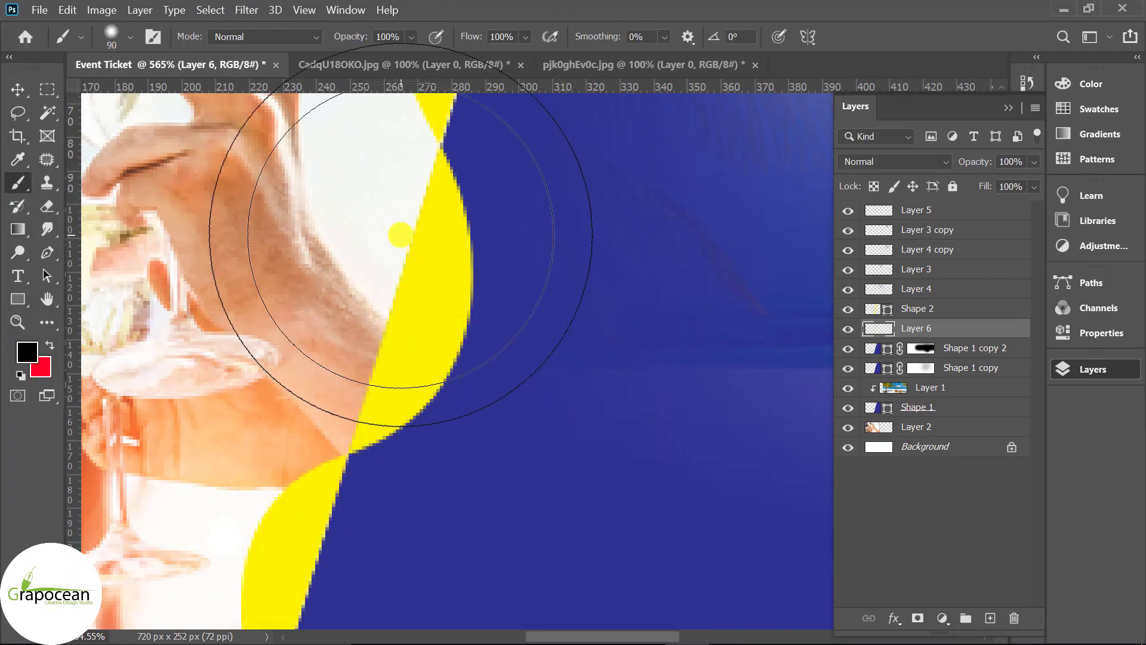
key("bracketleft")
key("bracketleft")
key("bracketleft")
key("Delete")
scroll(520, 415, "down", 3)
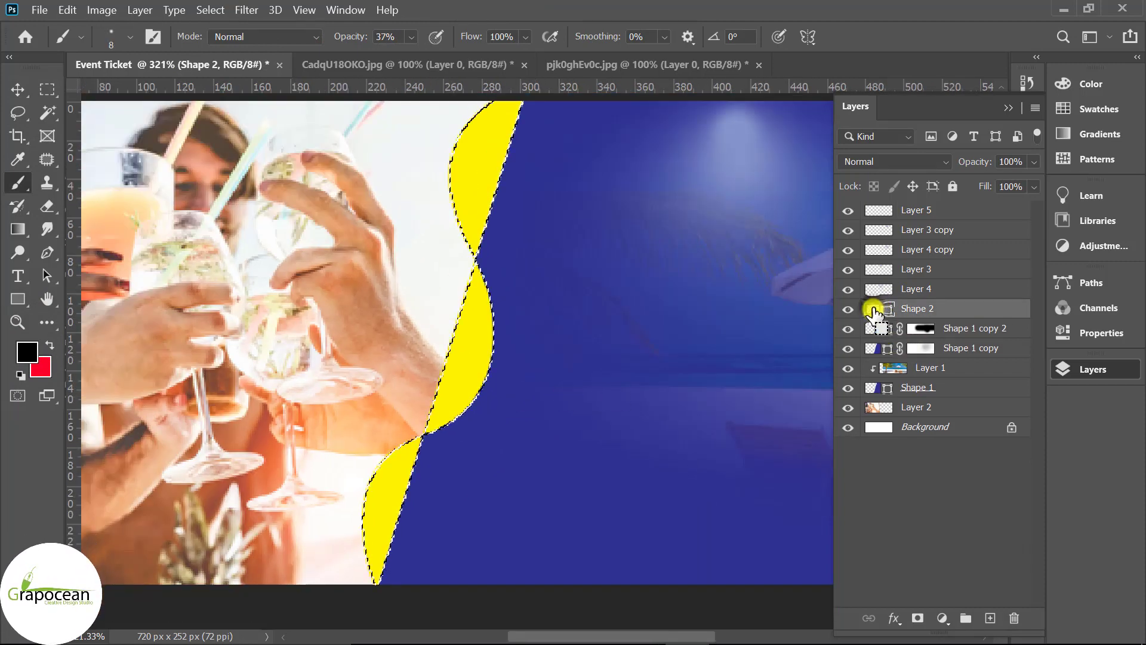
scroll(563, 418, "up", 2)
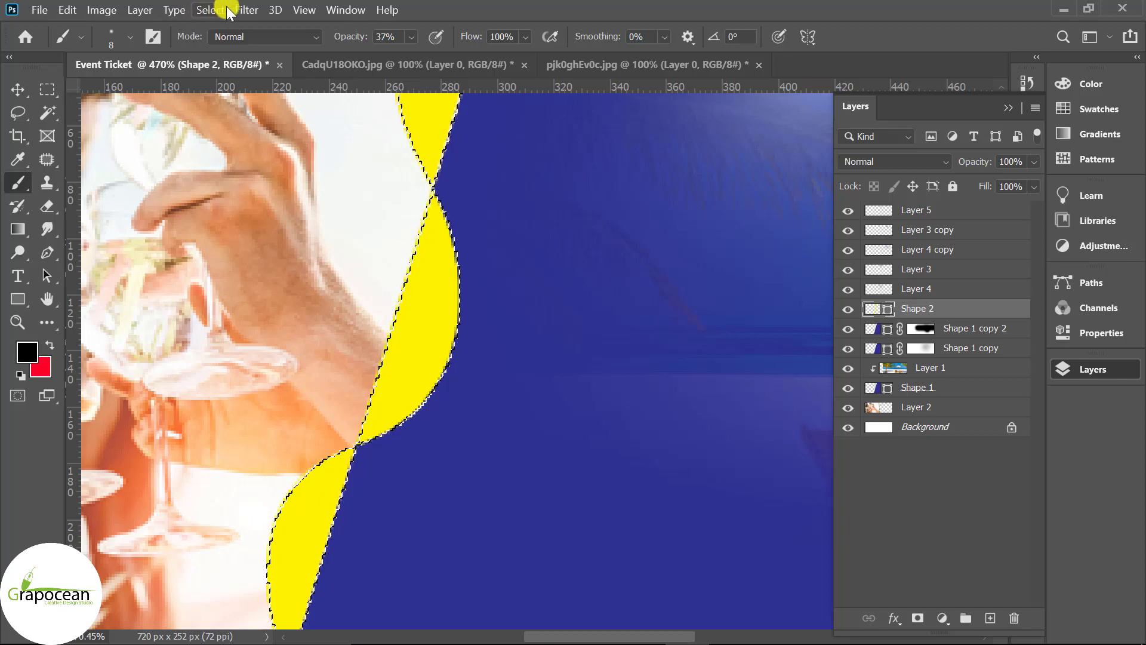
Expand the Shape 2 selection outward by 5 pixels.
left_click(225, 10)
mouse_move(226, 247)
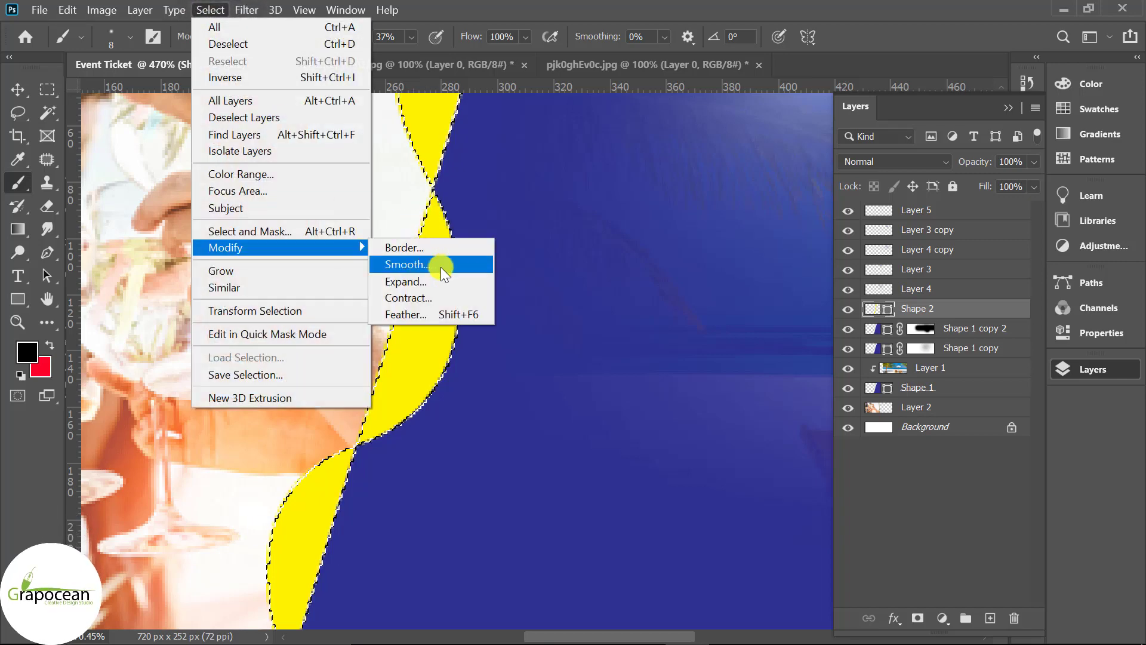
left_click(434, 281)
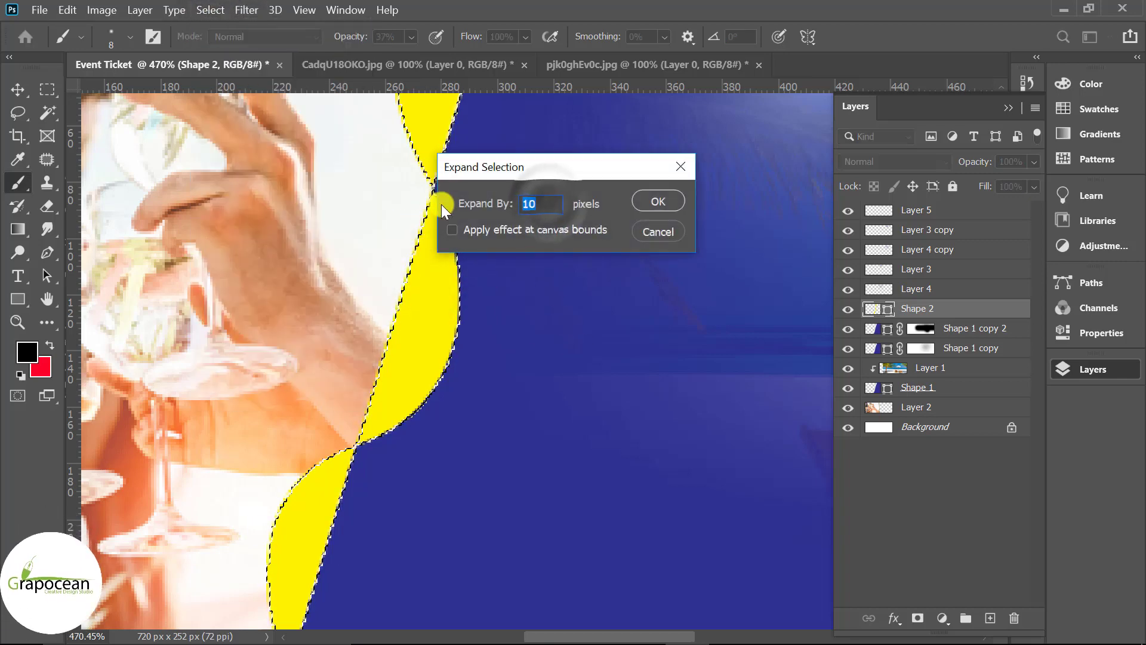
type("5")
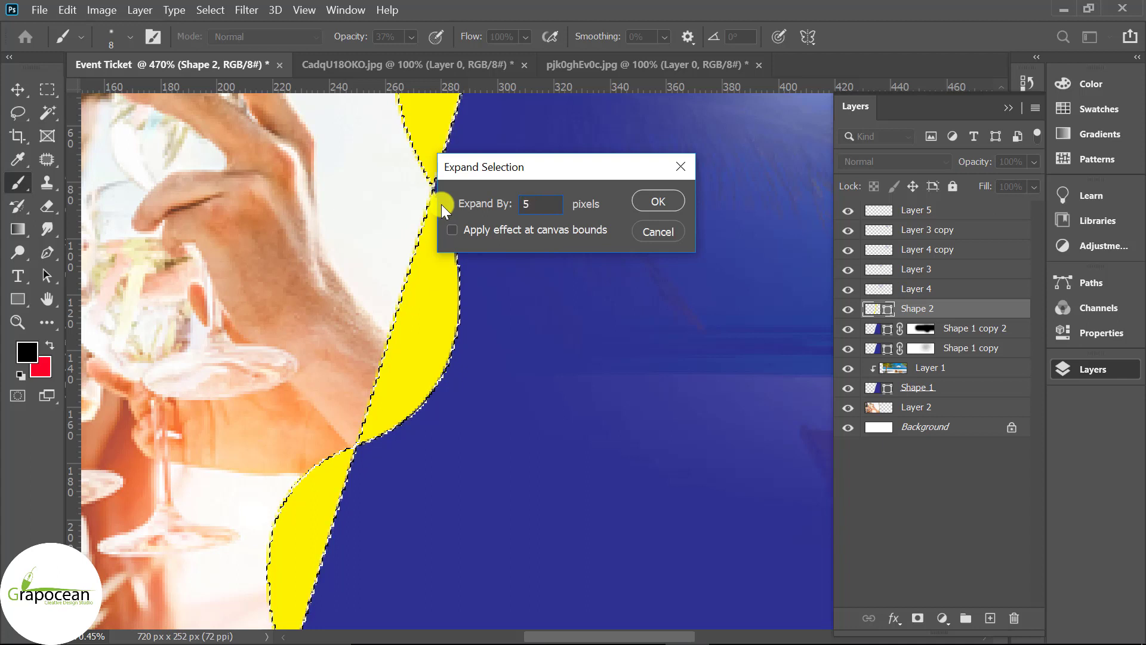
key("Return")
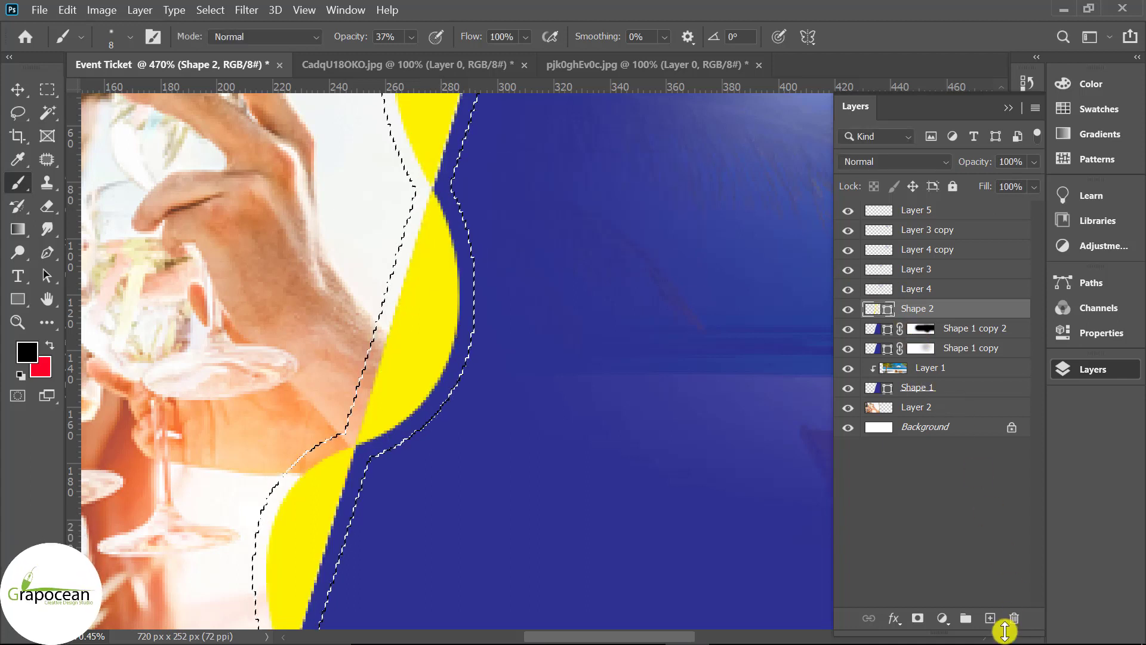
Add a new layer above Shape 1 copy 2 and paint grey along the upper yellow wave edge.
left_click(931, 328)
left_click(989, 618)
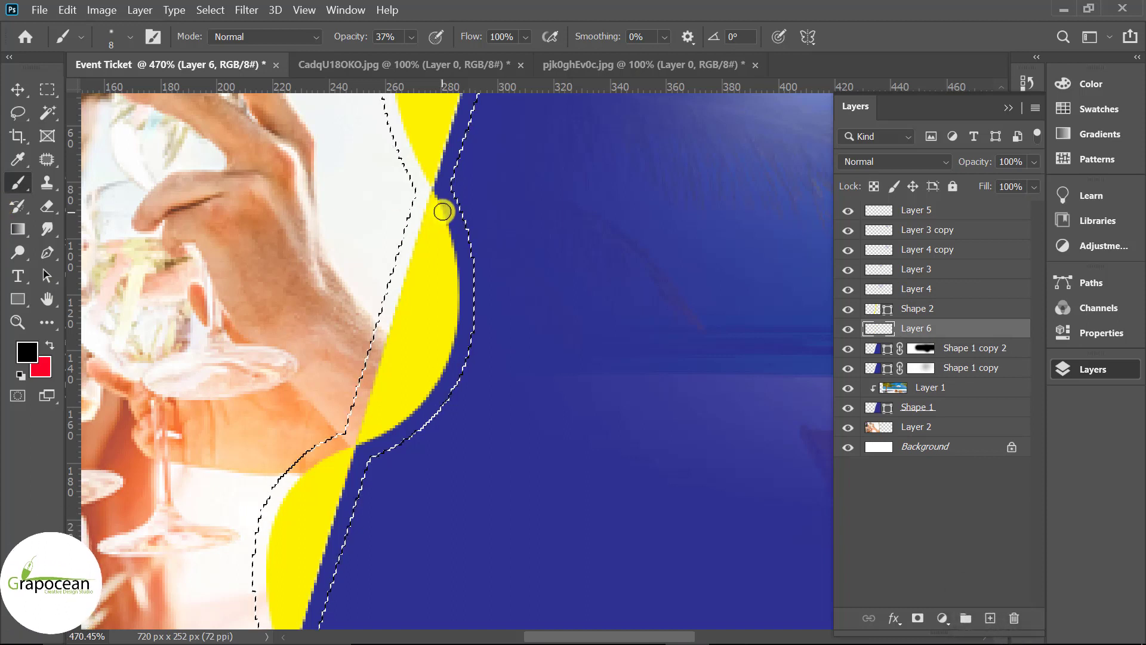
key("bracketright")
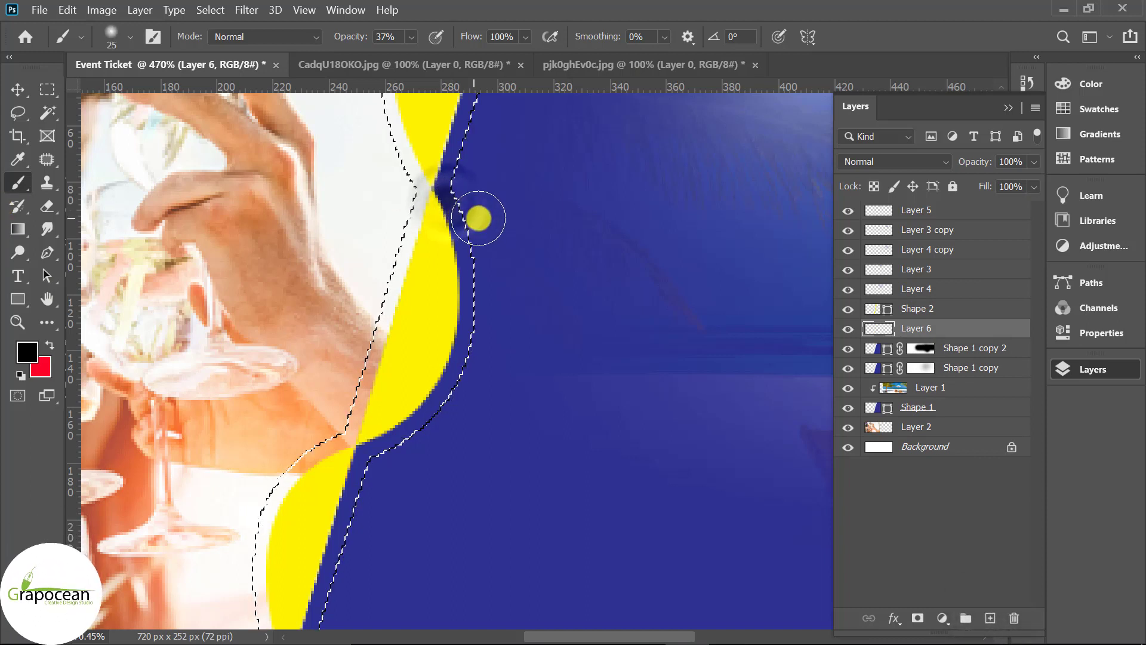
key("ctrl+z")
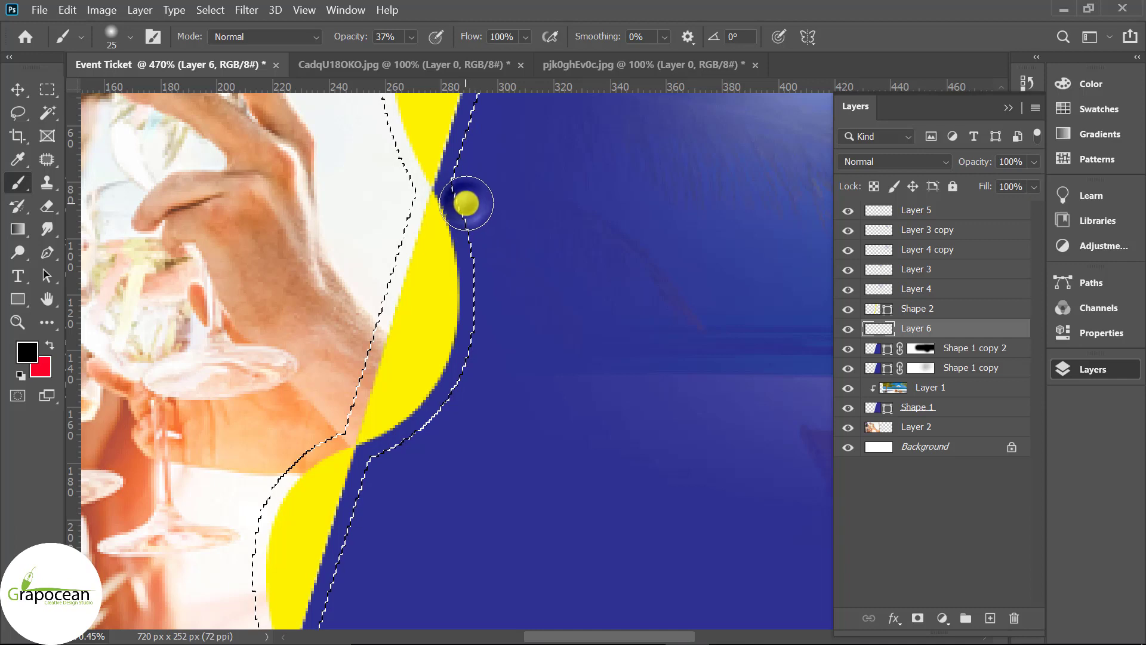
left_click_drag(462, 198, 406, 426)
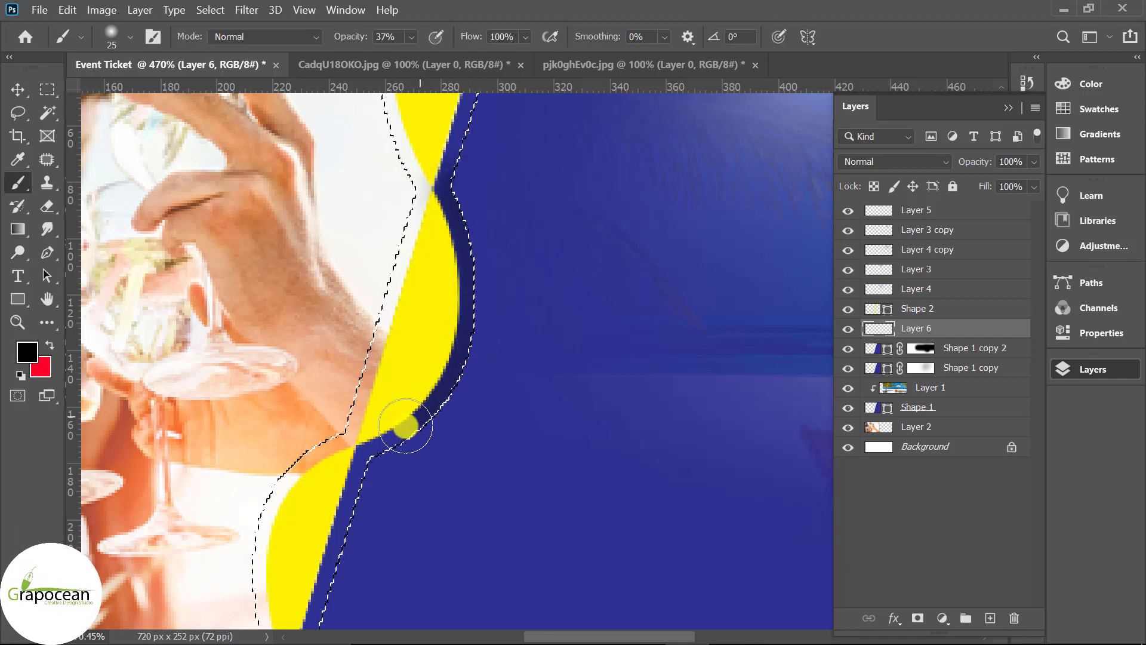
scroll(519, 406, "down", 3)
scroll(511, 294, "up", 2)
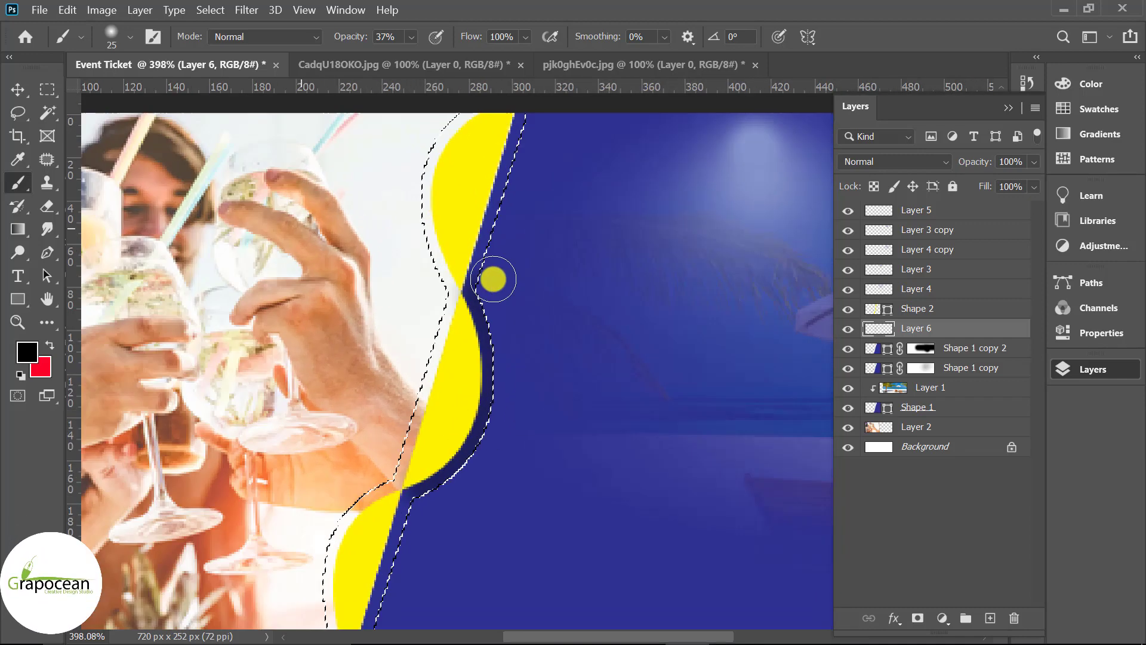
scroll(494, 276, "up", 2)
scroll(478, 146, "up", 3)
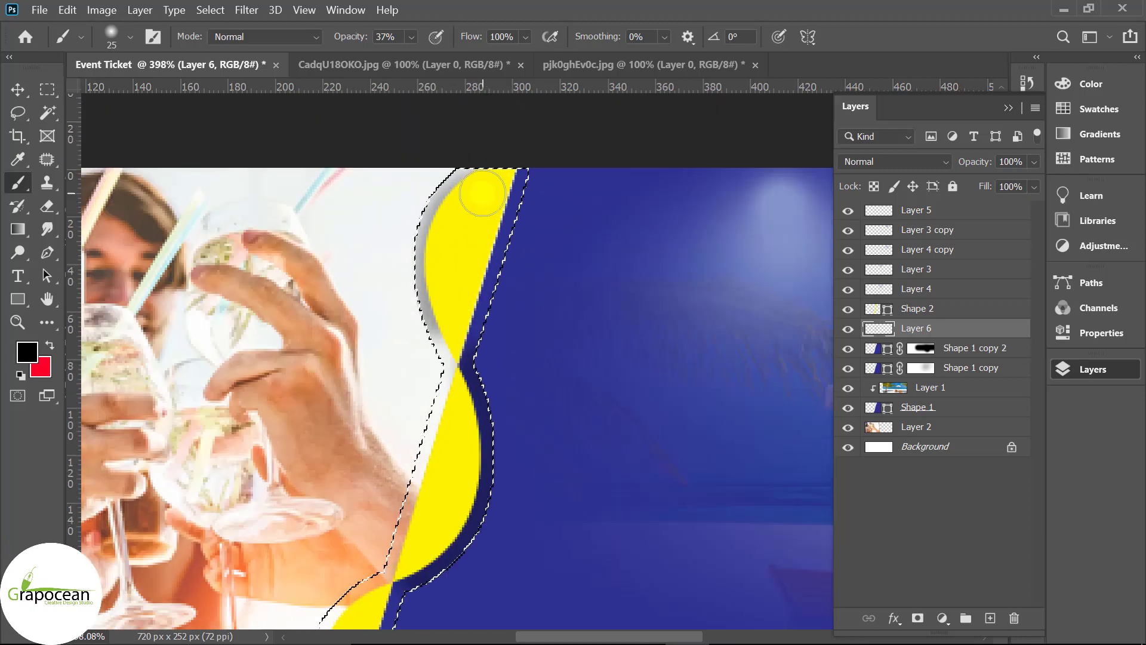
left_click_drag(456, 176, 451, 345)
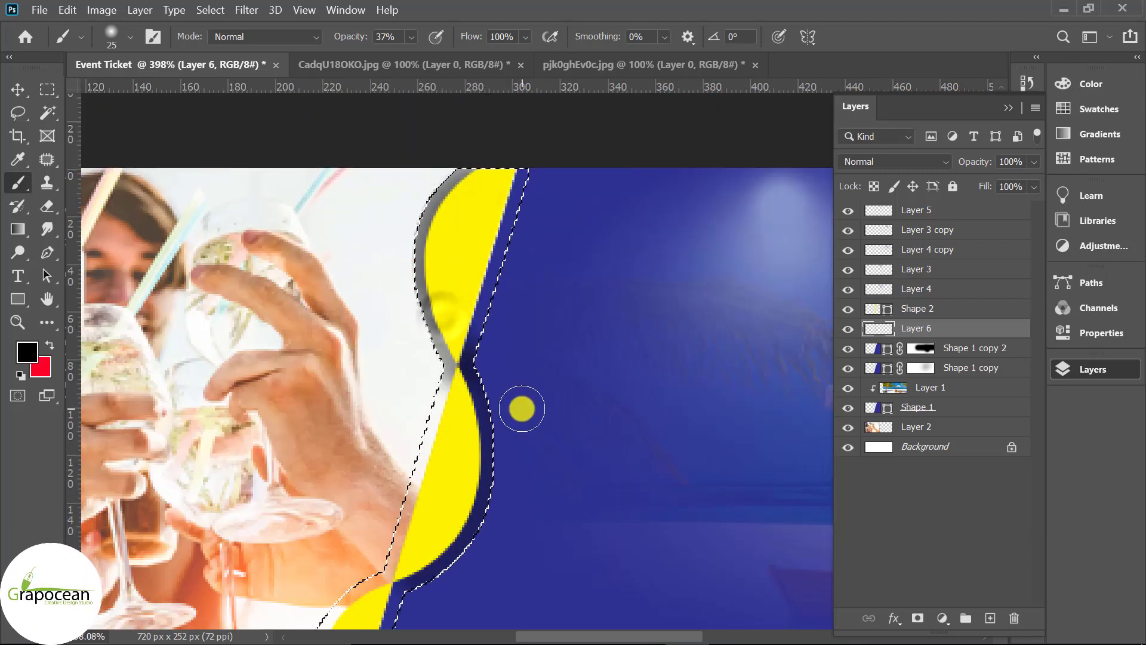
Paint grey shading along the lower wave edge down to the banner bottom.
scroll(516, 406, "down", 1)
scroll(486, 410, "down", 3)
left_click_drag(395, 446, 333, 472)
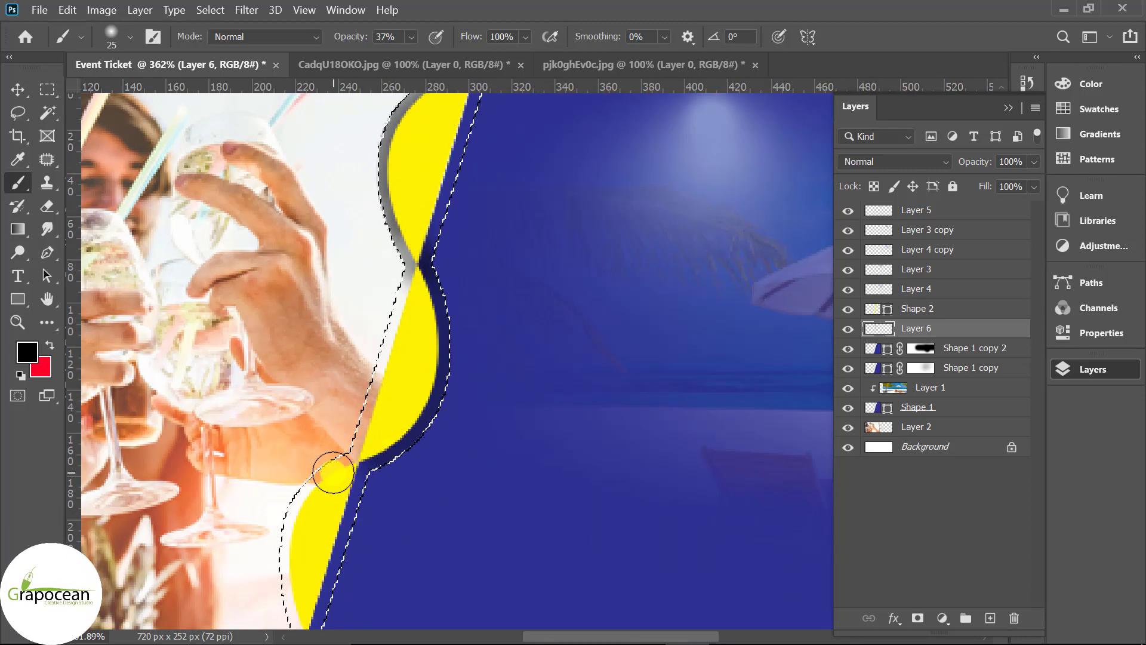
left_click_drag(293, 551, 302, 619)
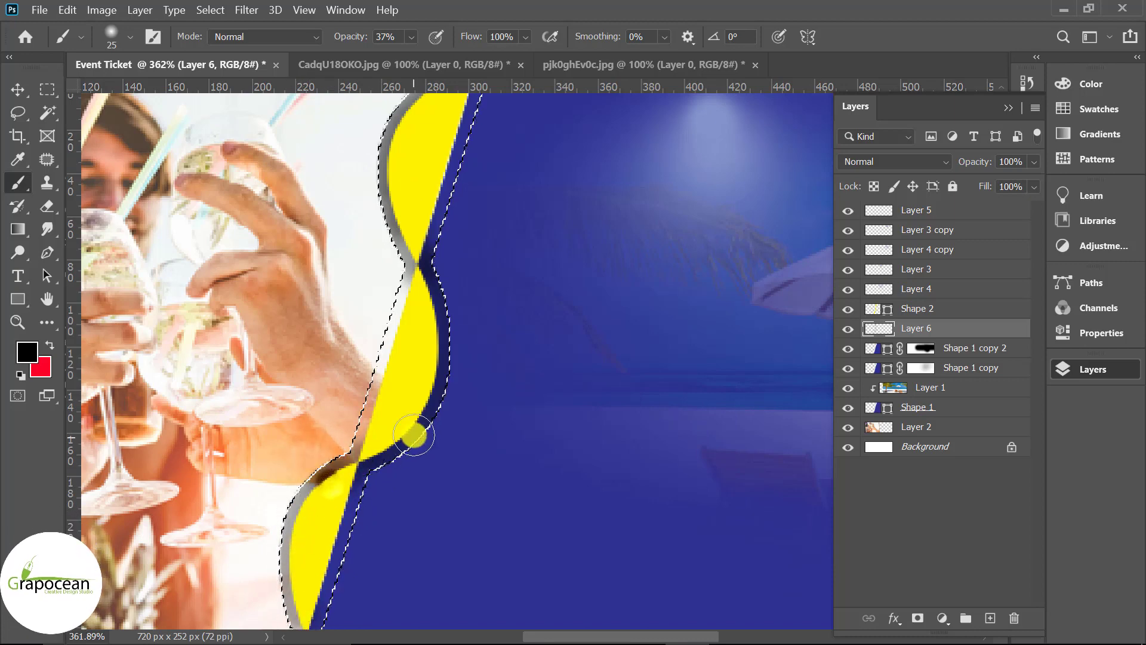
left_click_drag(364, 417, 346, 468)
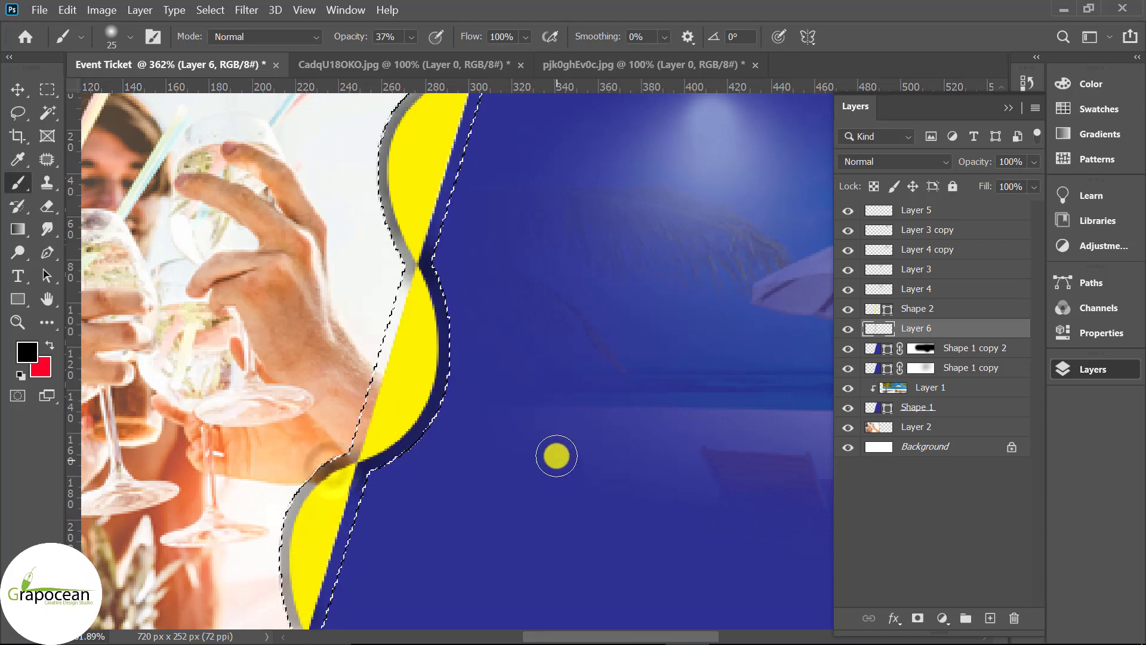
scroll(555, 455, "down", 5)
Clear the selection around the wave and bring up Layer 6's layer options.
key("ctrl+d")
key("m")
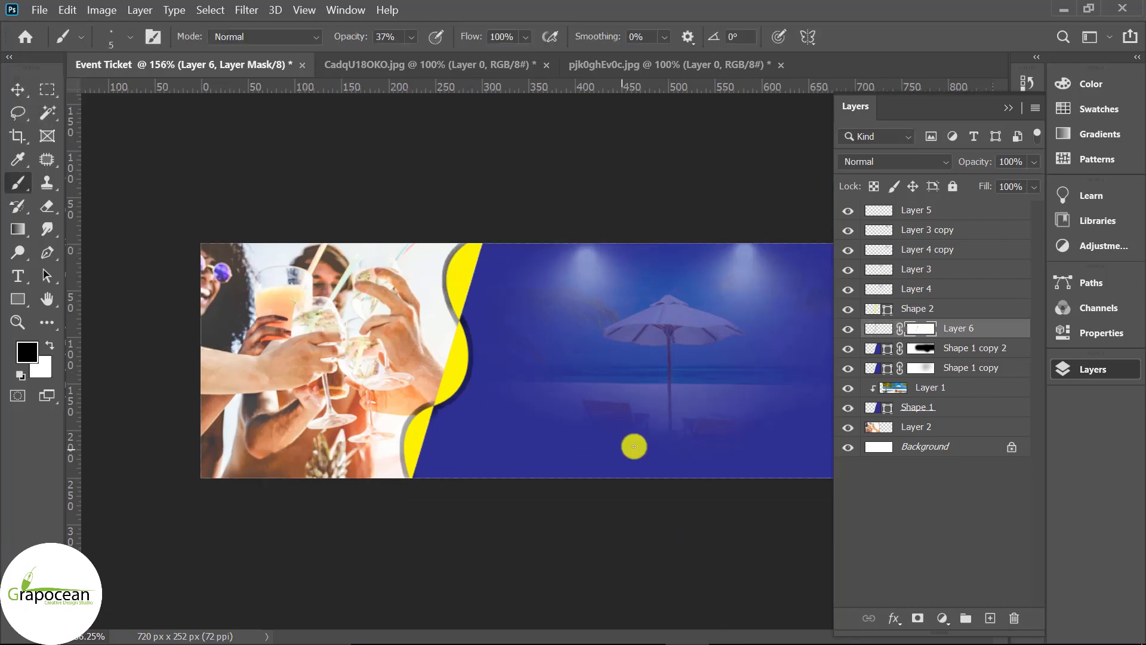
right_click(963, 334)
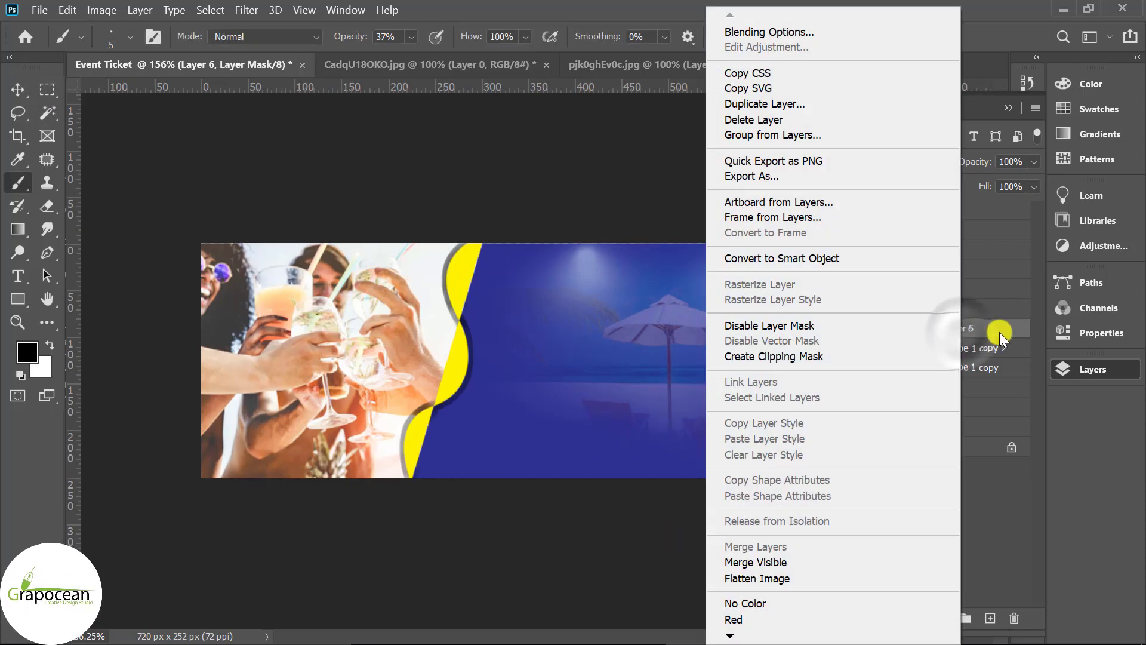
right_click(994, 332)
Enable Drop Shadow on Layer 6 with 63% opacity, 12 px distance and adjusted softness.
left_click(818, 34)
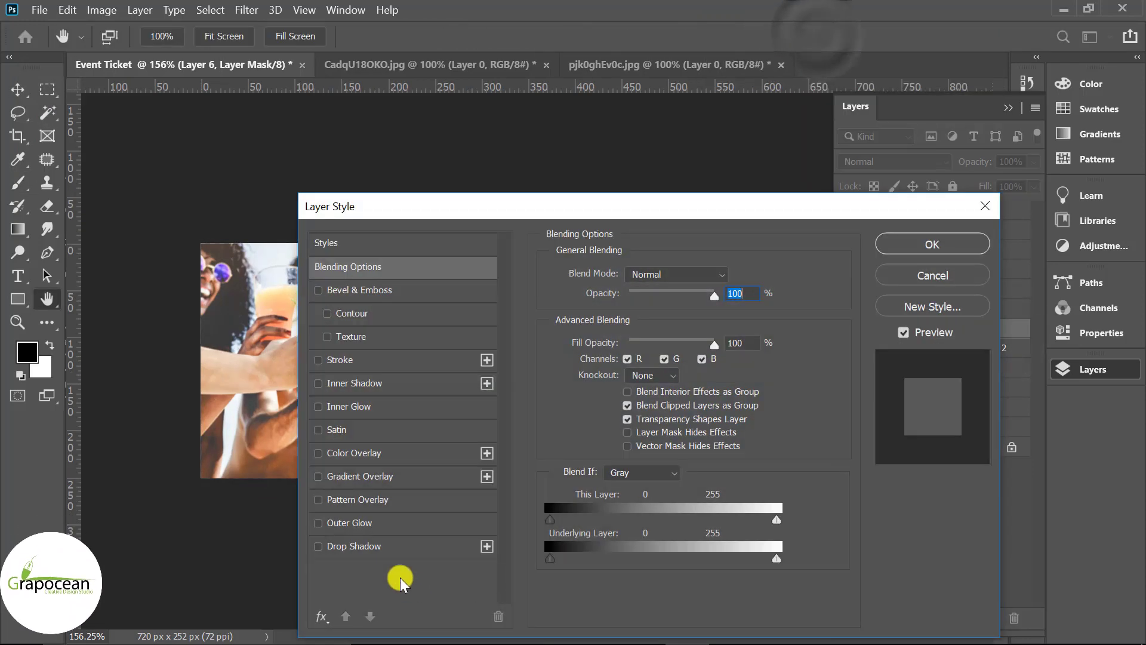
left_click(375, 546)
mouse_move(611, 206)
left_mouse_down()
mouse_move(958, 230)
mouse_move(901, 220)
left_mouse_up()
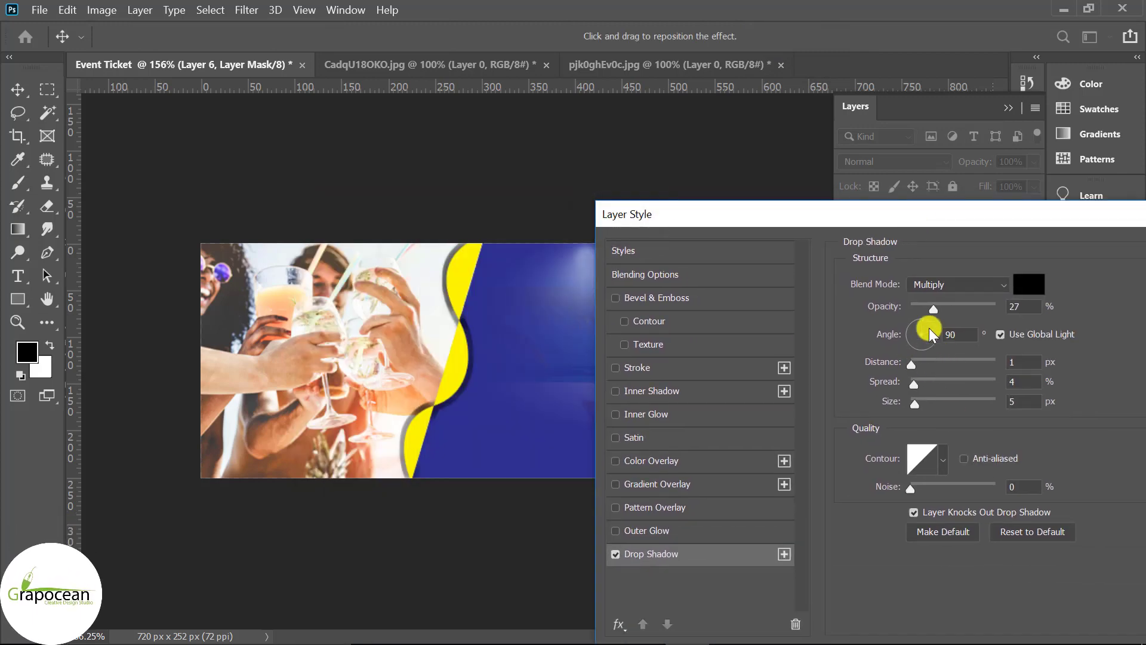
left_click_drag(950, 308, 969, 308)
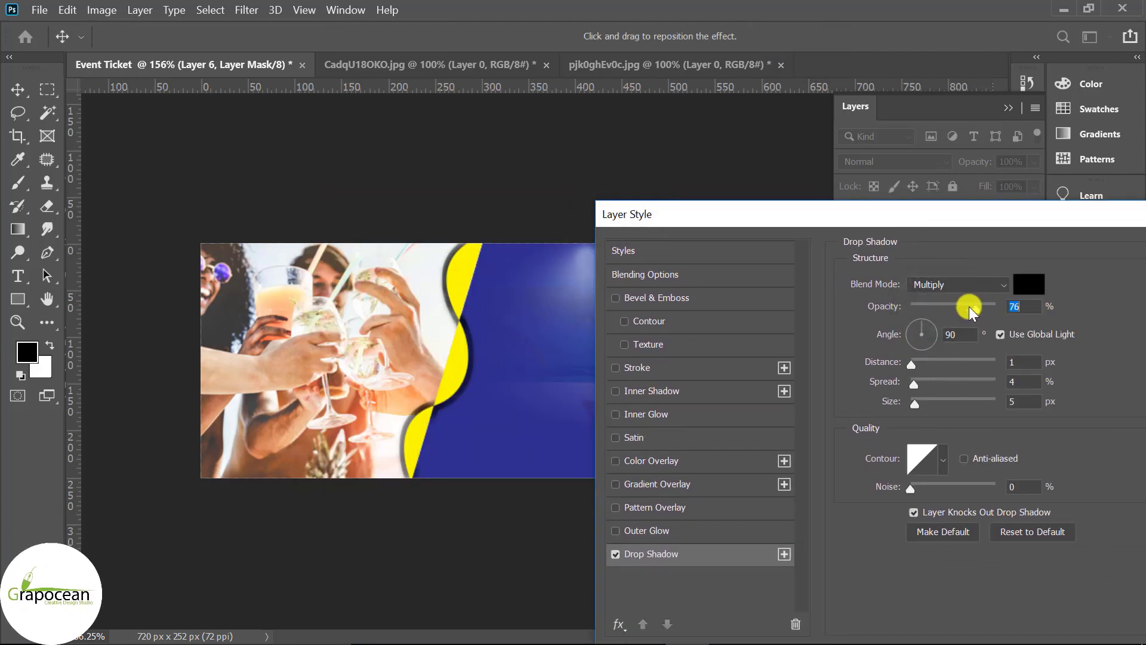
left_click_drag(915, 360, 925, 364)
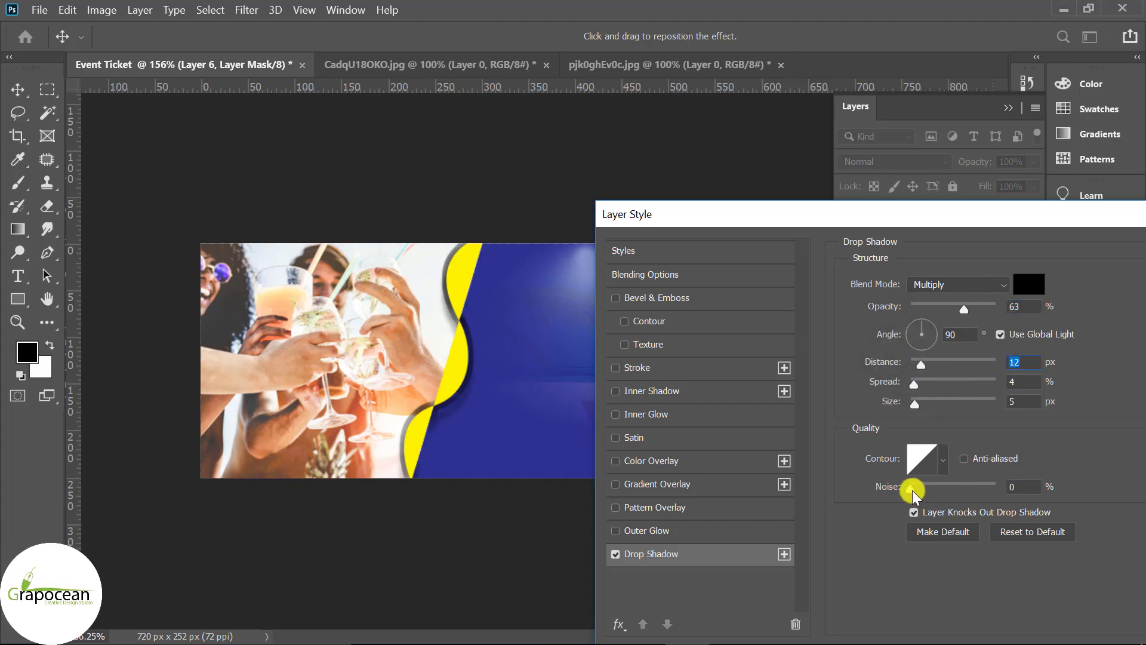
left_click_drag(915, 403, 915, 407)
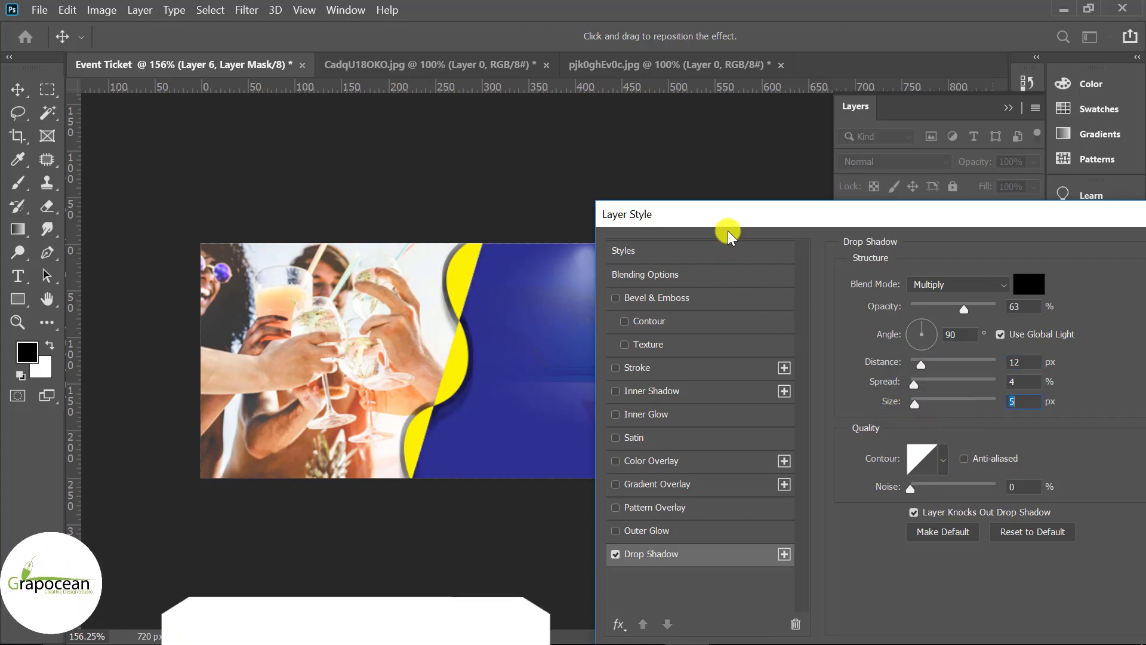
left_click_drag(728, 222, 466, 423)
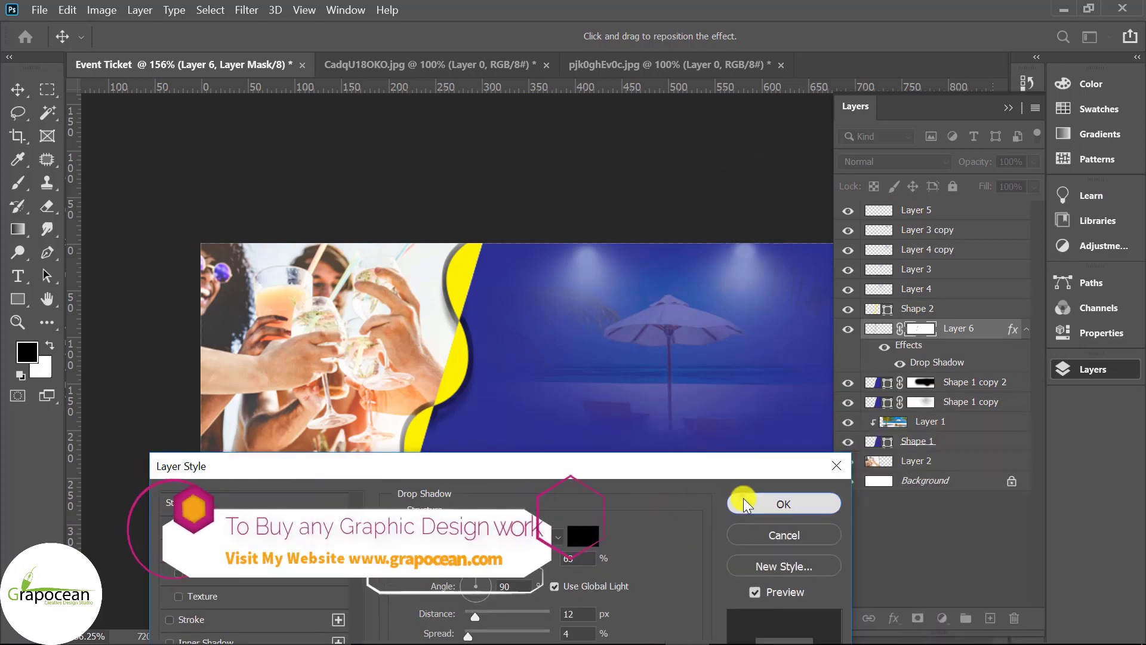
left_click(743, 431)
scroll(454, 500, "down", 3)
Add a new text layer reading 'Party' on the blue panel.
key("b")
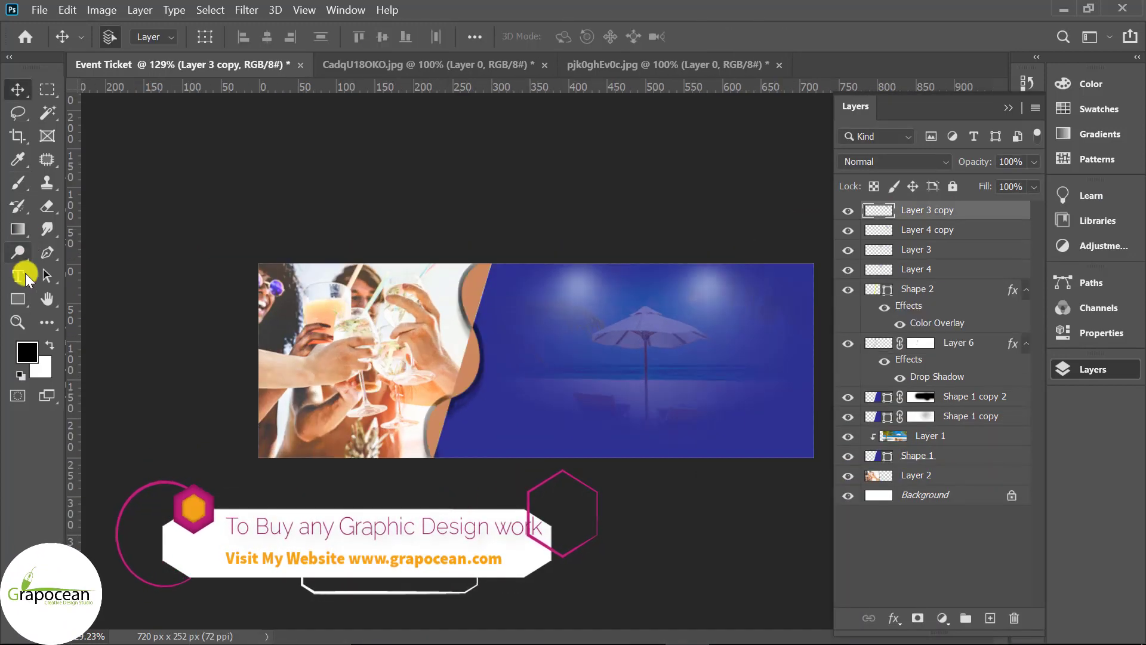
left_click(18, 275)
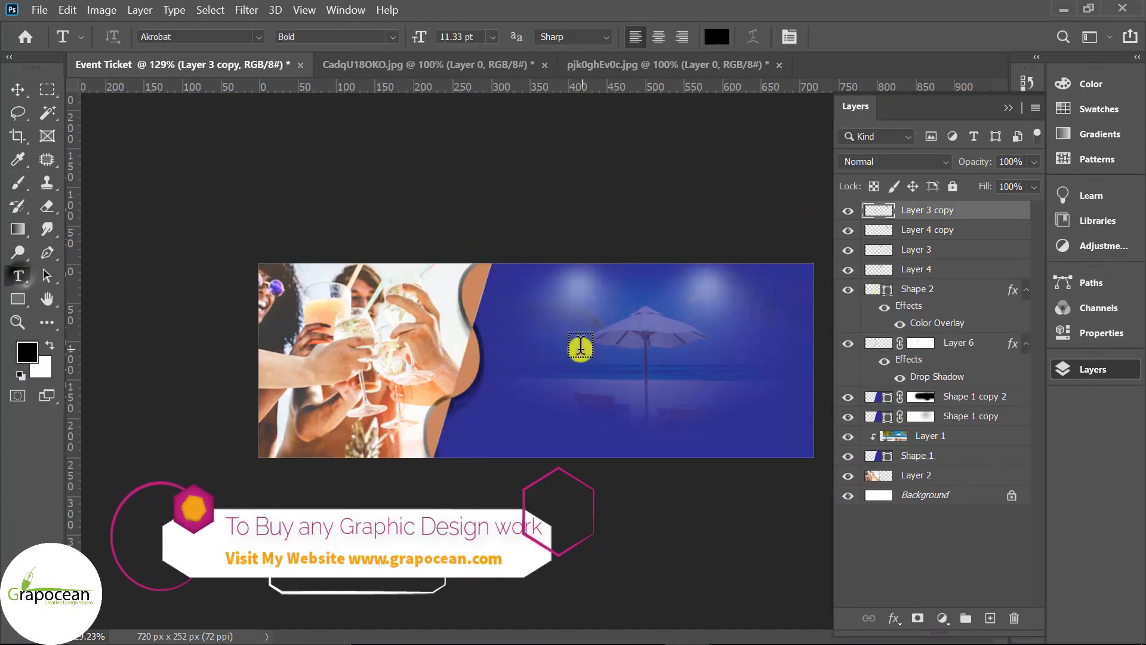
left_click(549, 333)
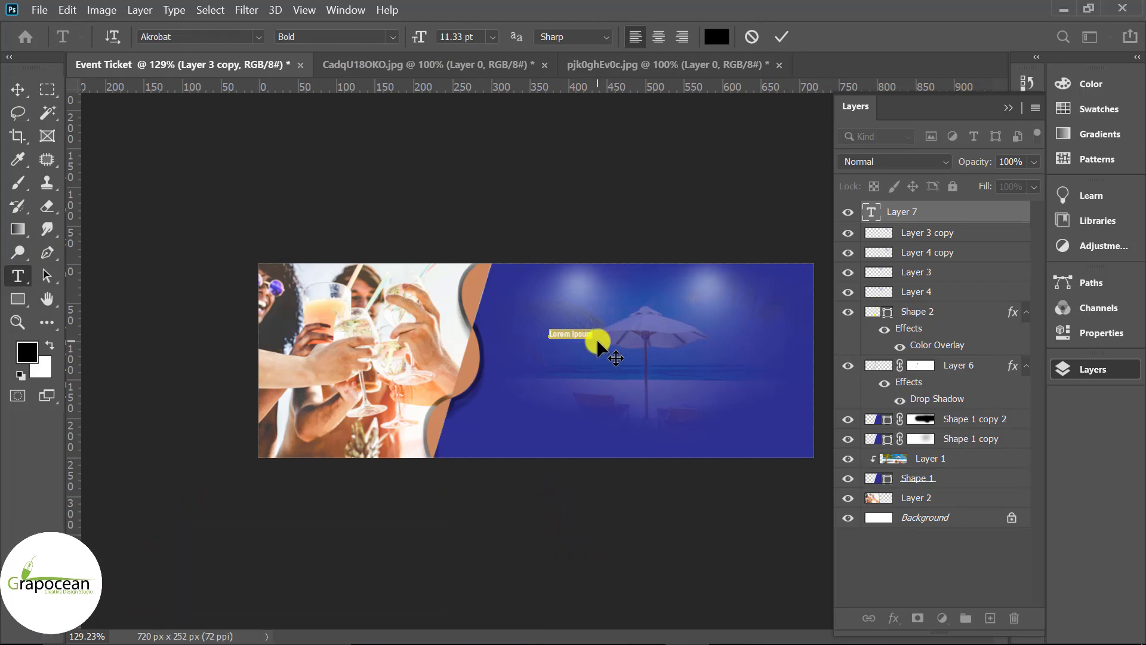
key("BackSpace")
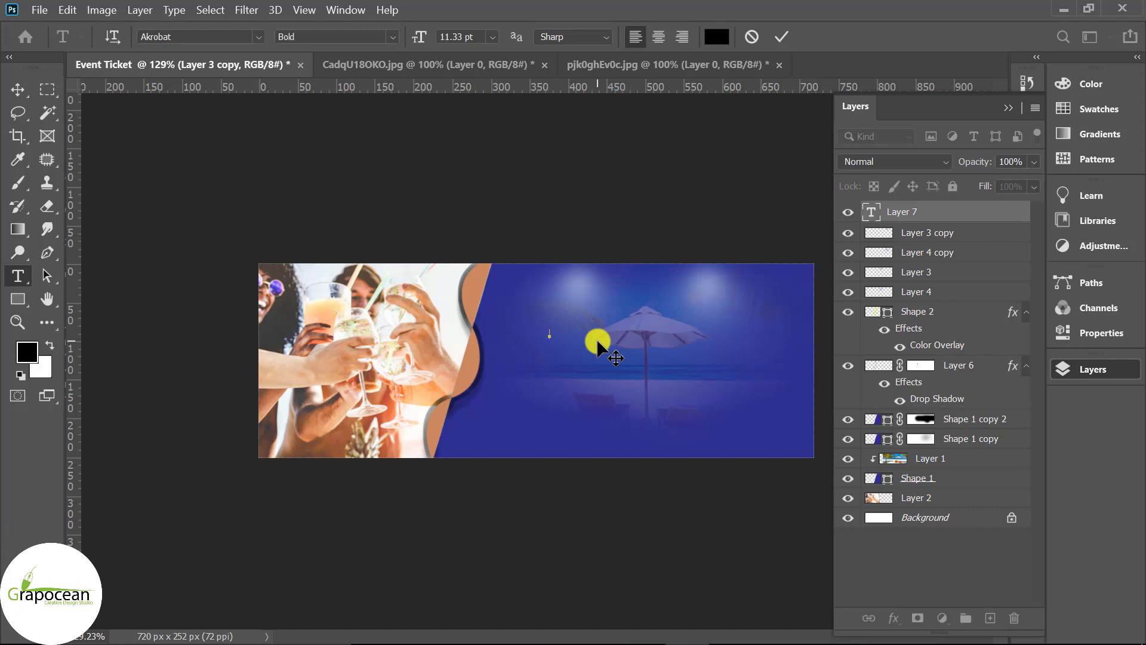
type("Party")
scroll(573, 355, "up", 5)
Colour the Party text white.
double_click(589, 311)
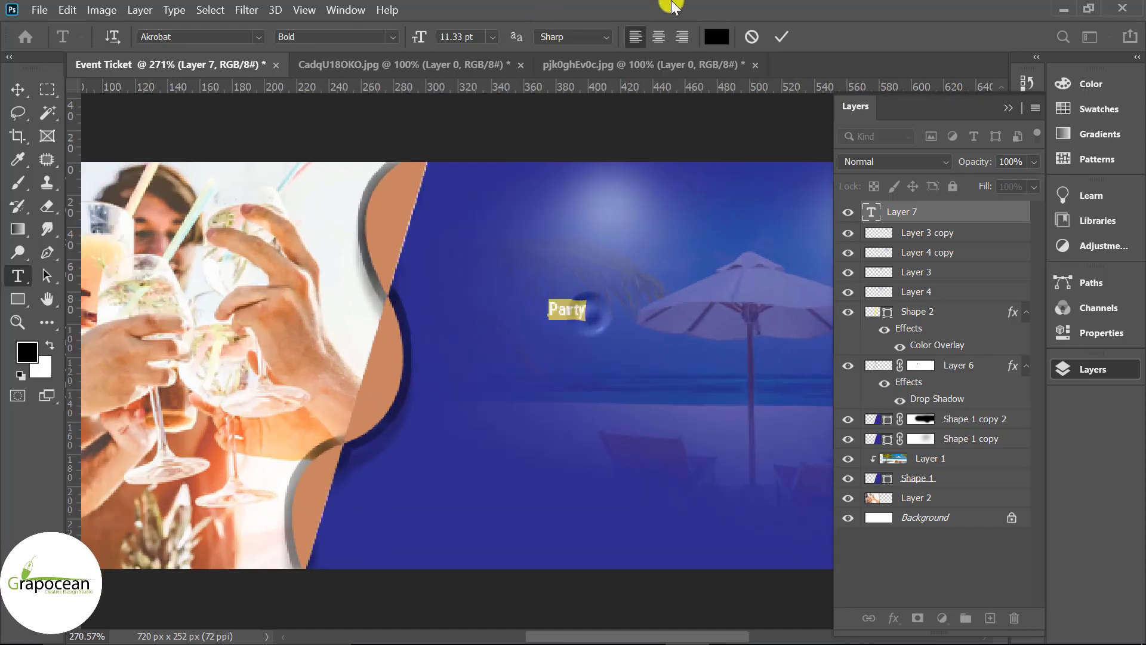
left_click(716, 37)
left_click(327, 225)
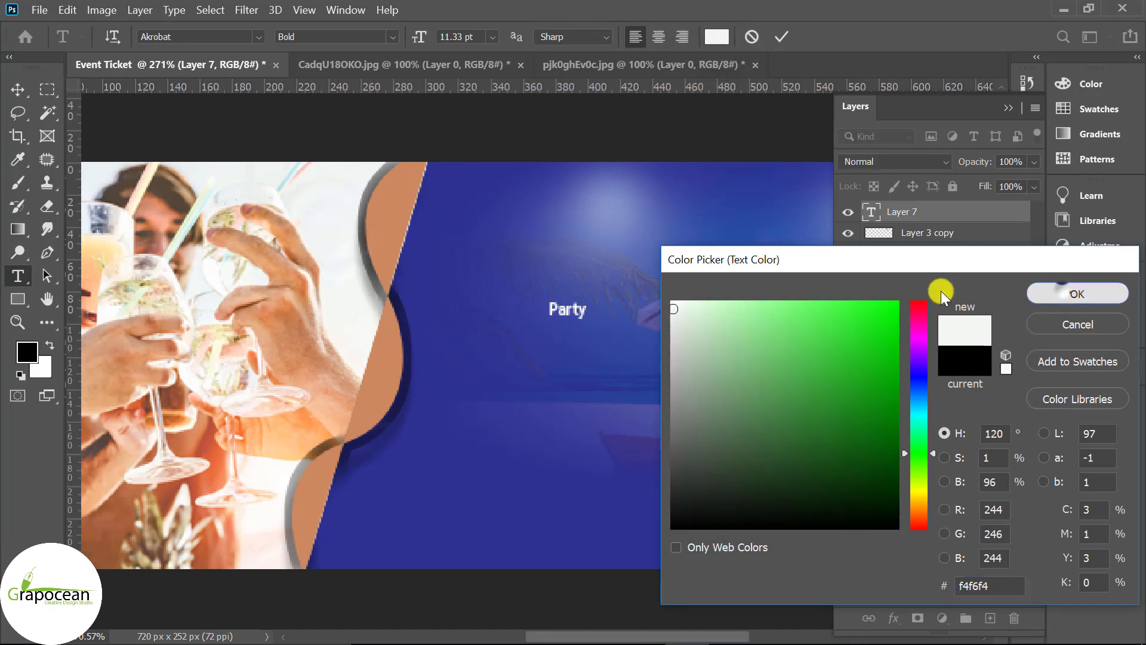
key("Return")
scroll(574, 349, "down", 2)
scroll(281, 208, "down", 2)
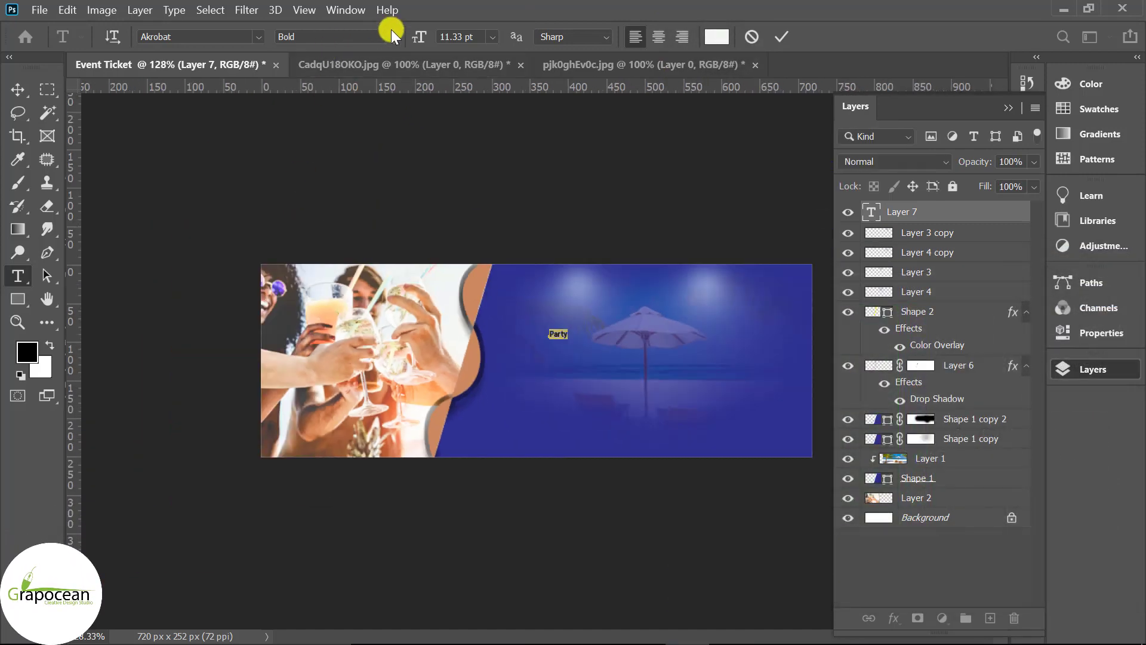
Set Party to Akrobat Light at 33*1.618 (18.33) pt and commit it.
left_click(392, 37)
left_click(332, 87)
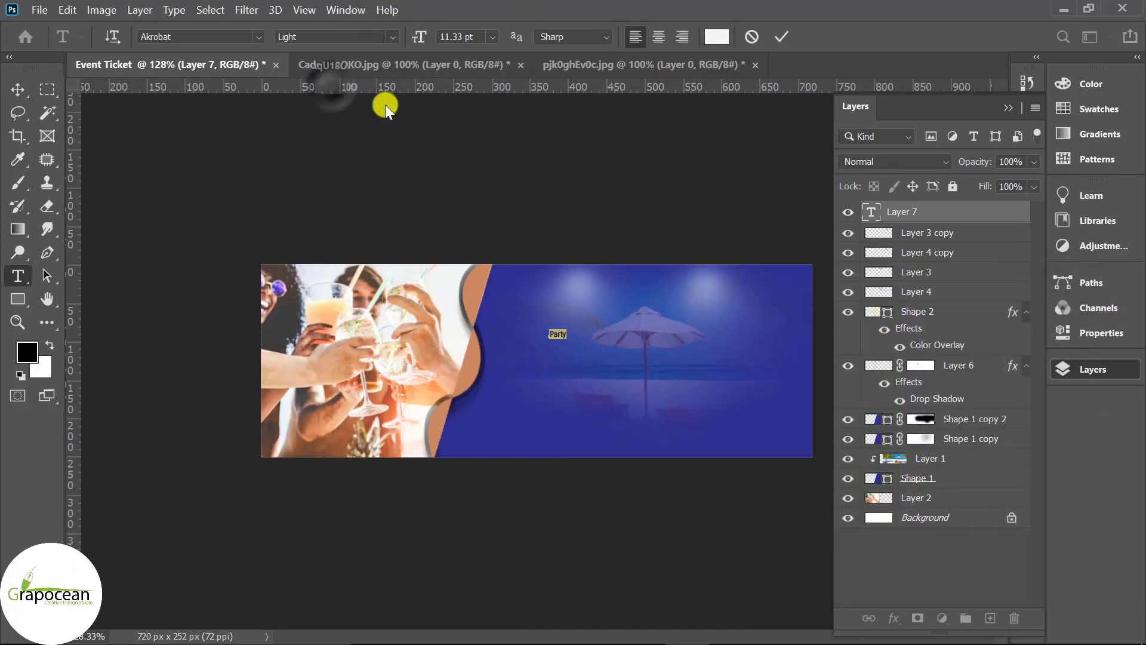
scroll(580, 320, "up", 2)
left_click(474, 35)
type("*1")
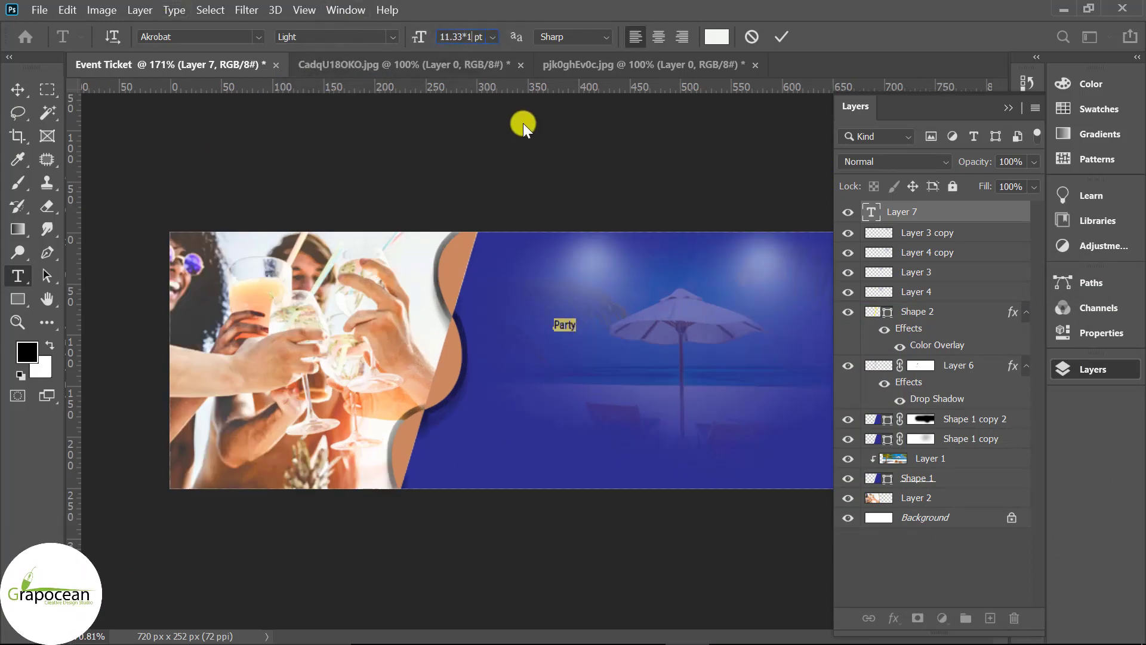
type("33*1.618")
key("Return")
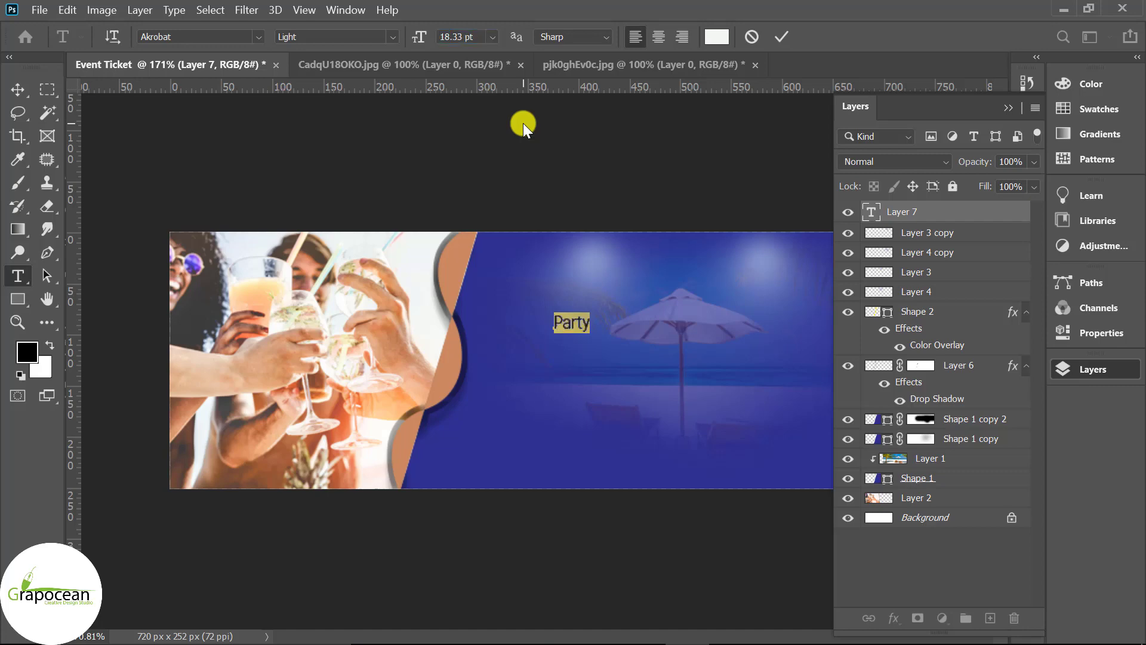
left_click(16, 89)
key("ctrl+minus")
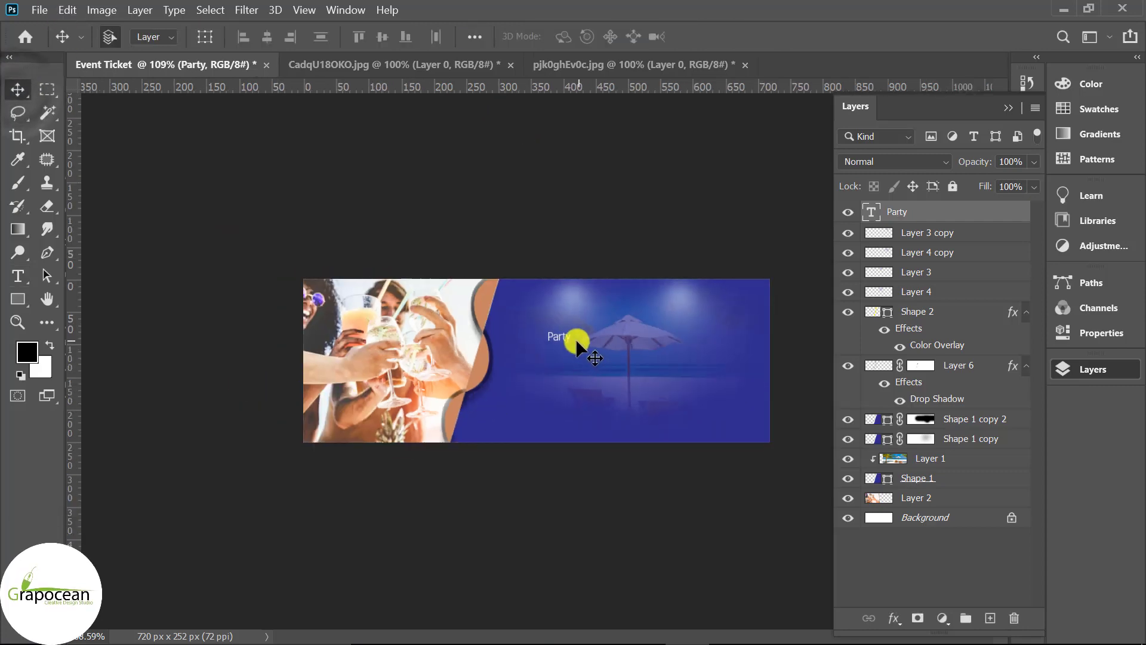
Move Party near the panel top and make it all caps with tracking 280.
mouse_move(664, 317)
left_mouse_down()
mouse_move(640, 304)
mouse_move(653, 292)
left_mouse_up()
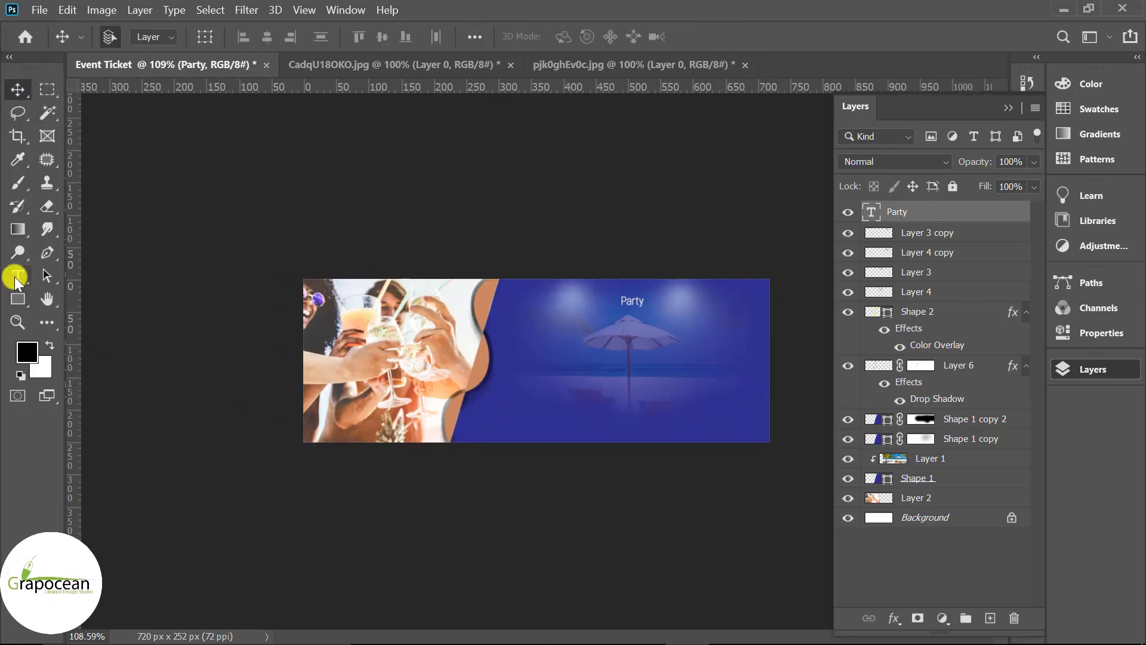
left_click(17, 275)
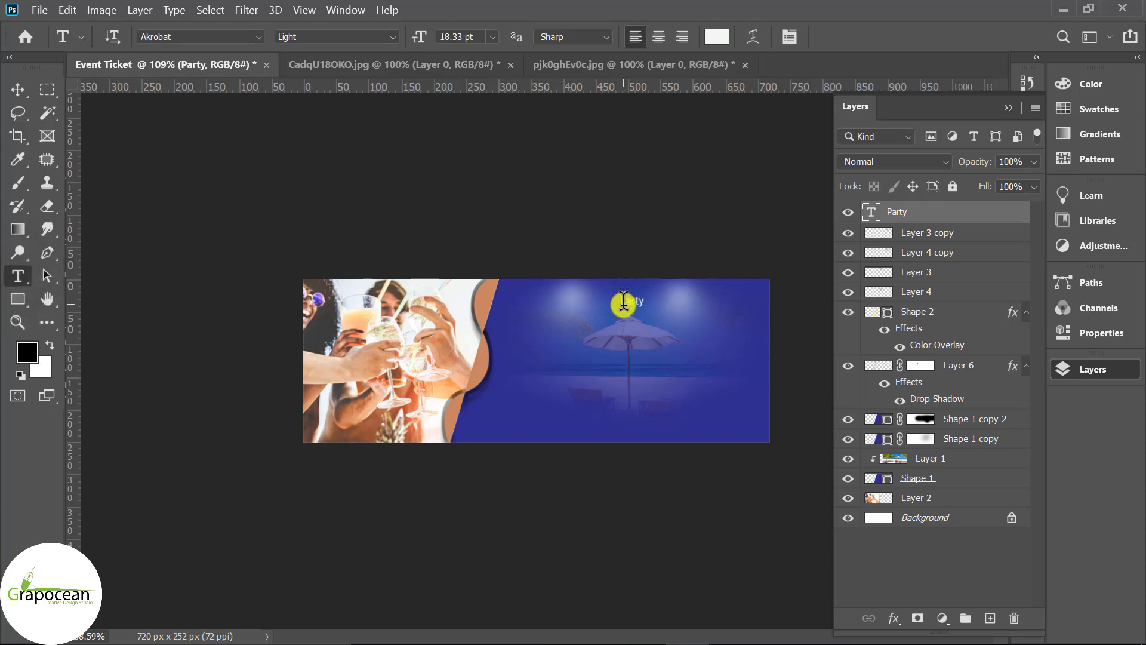
double_click(623, 301)
left_click(1009, 108)
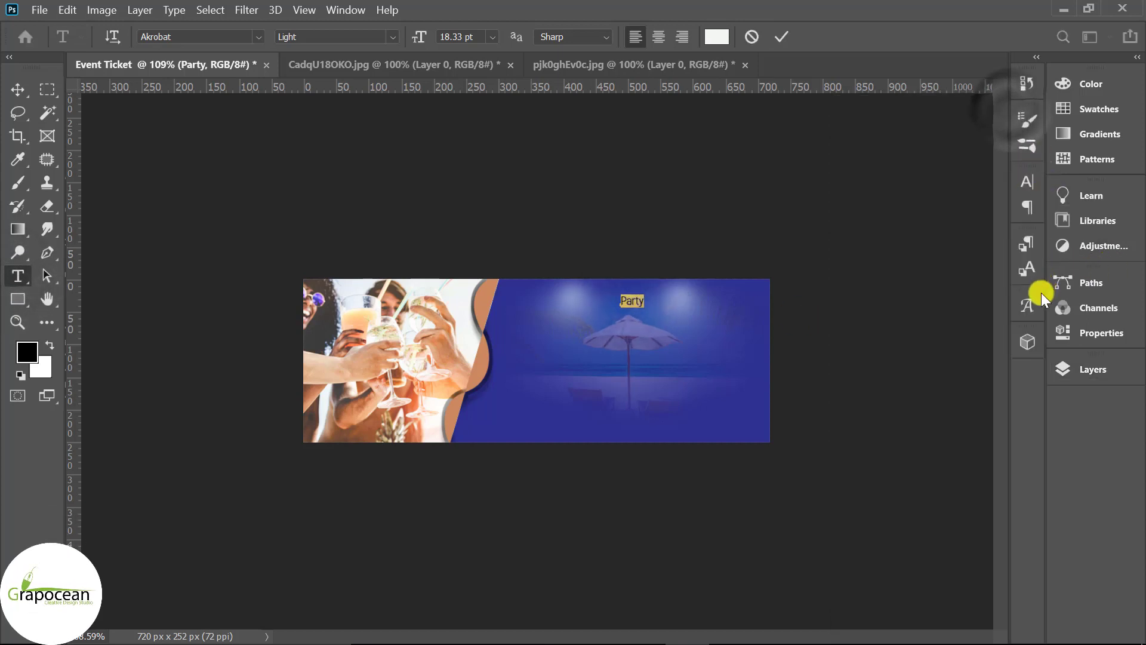
left_click(1027, 183)
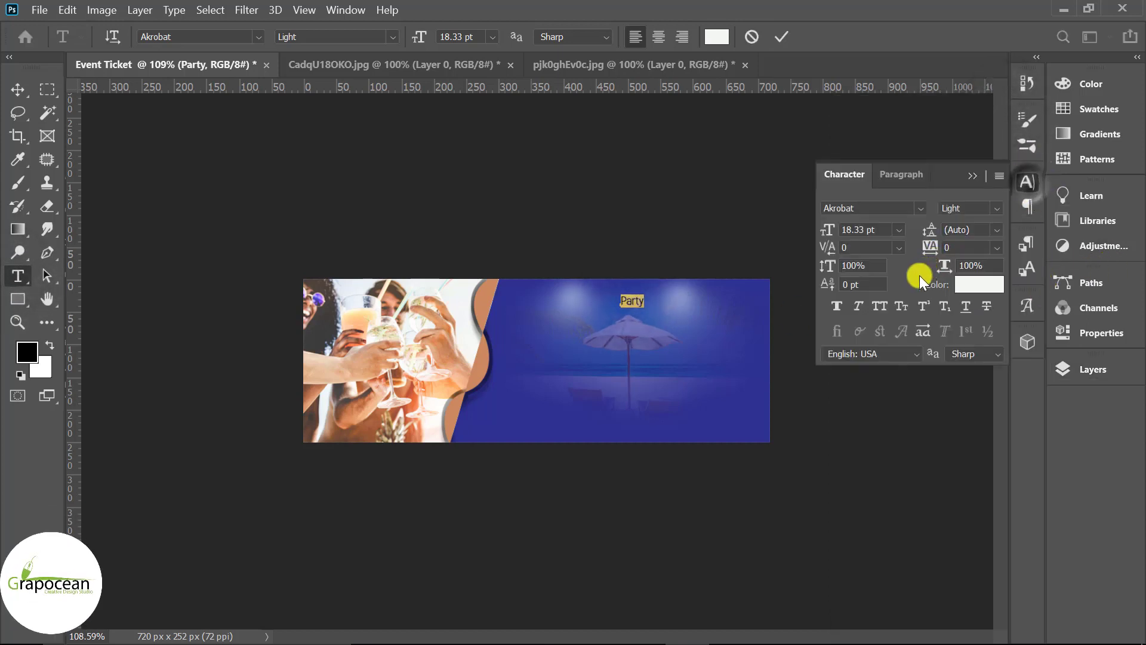
left_click(881, 304)
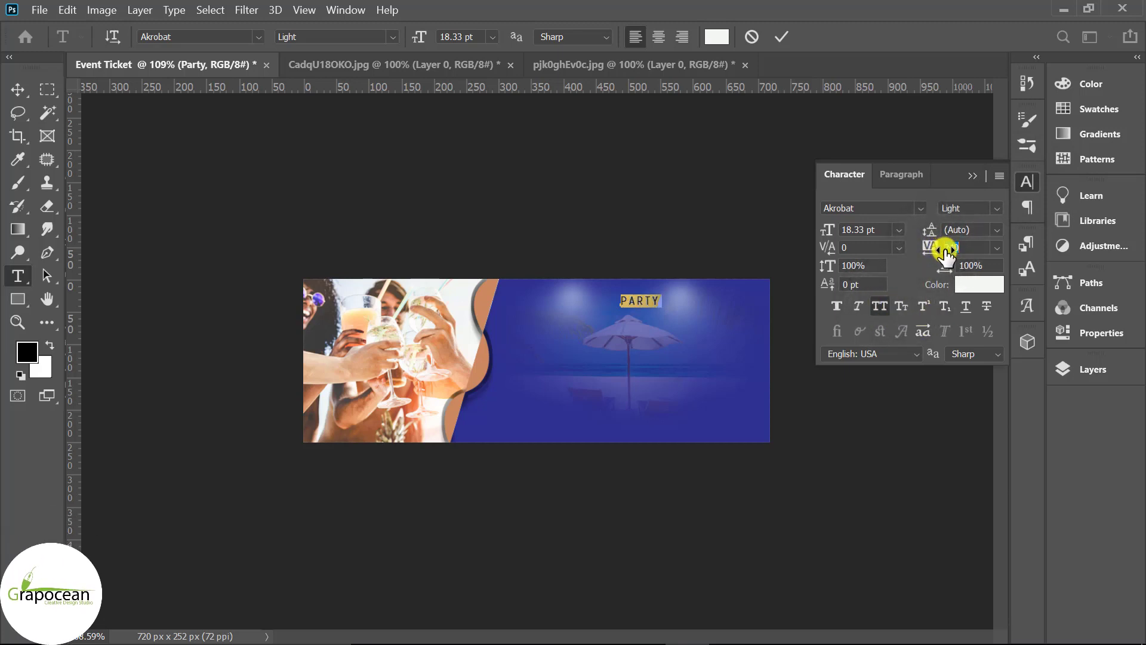
left_click_drag(946, 253, 947, 253)
Commit the PARTY text and start a new text line beneath it.
left_click(18, 89)
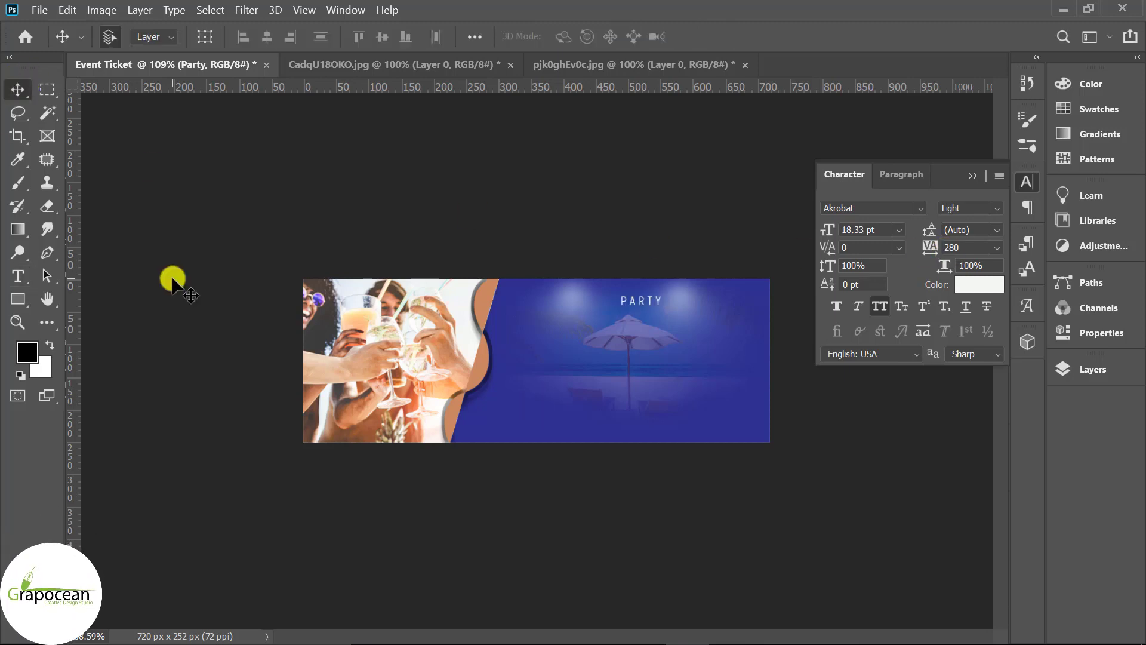
left_click(18, 276)
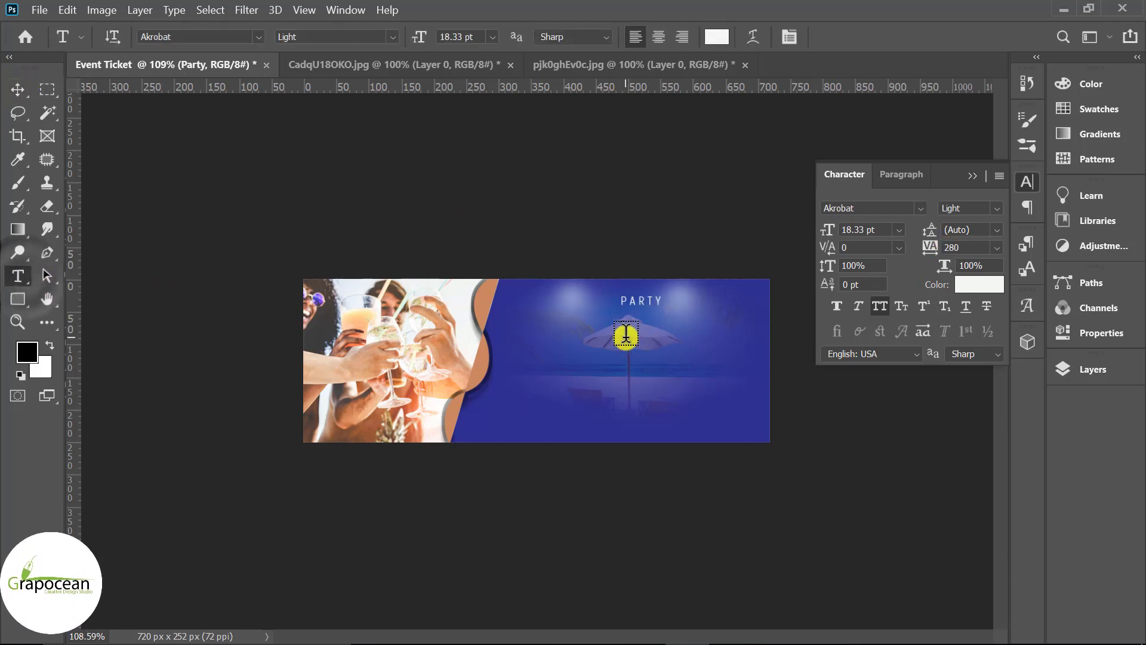
left_click(685, 349)
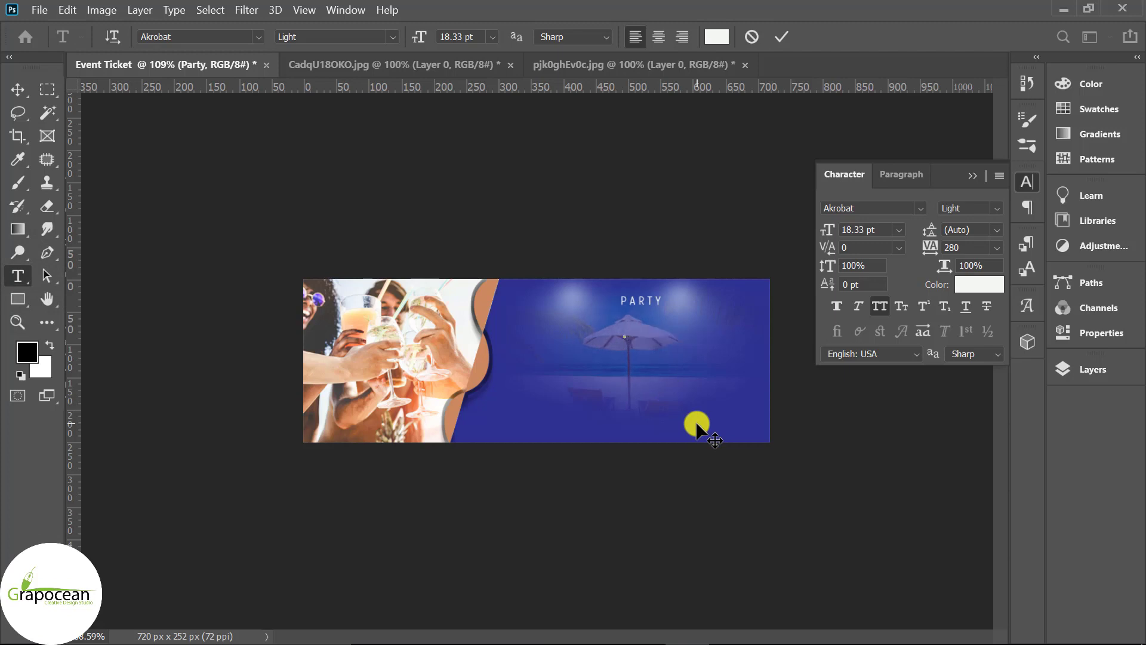
Type SEA BEACH and set it in Geometos at 29.66 pt with tracking 0.
type("SEA")
type(" BEACH")
key("ctrl+plus")
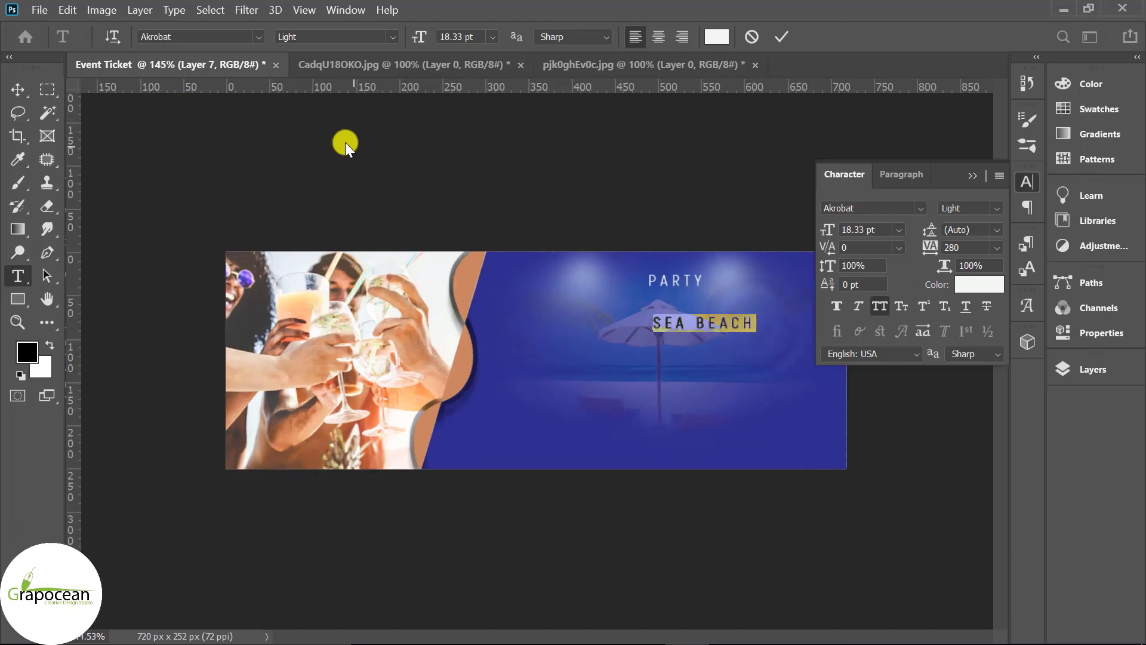
left_click(257, 37)
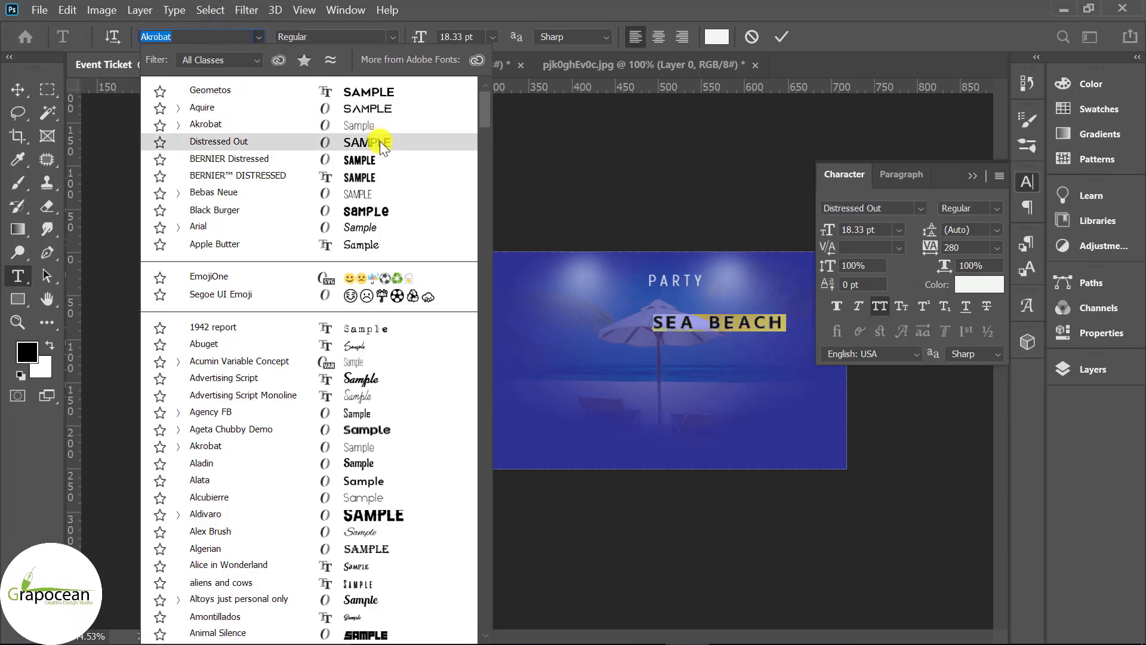
left_click(381, 93)
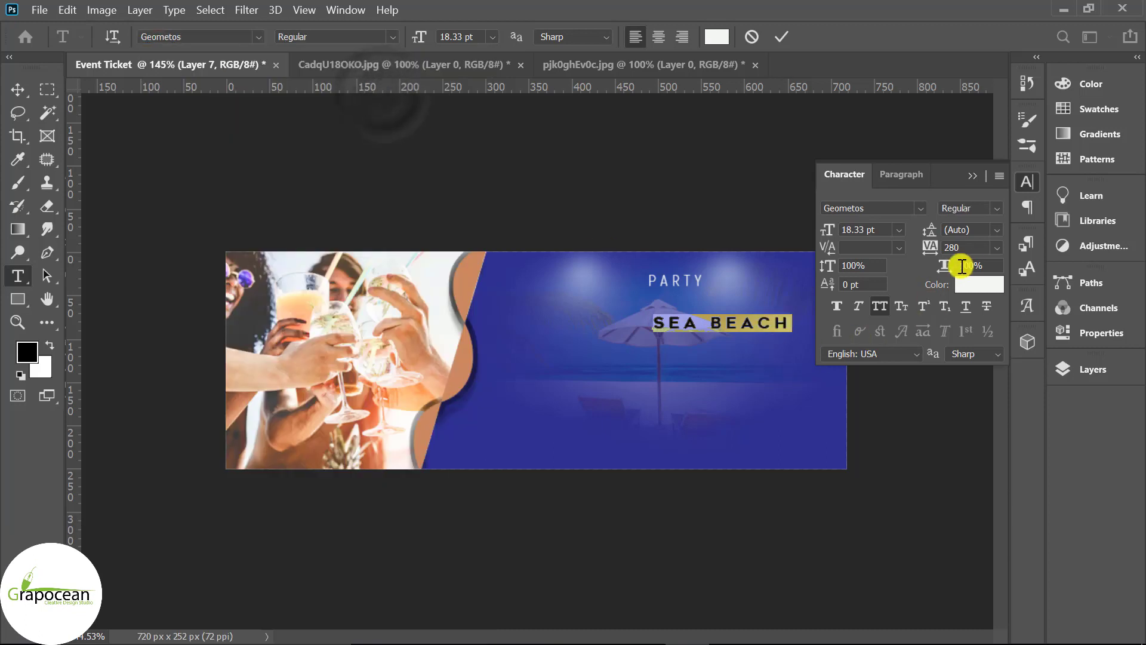
left_click(970, 247)
type("0")
key("Return")
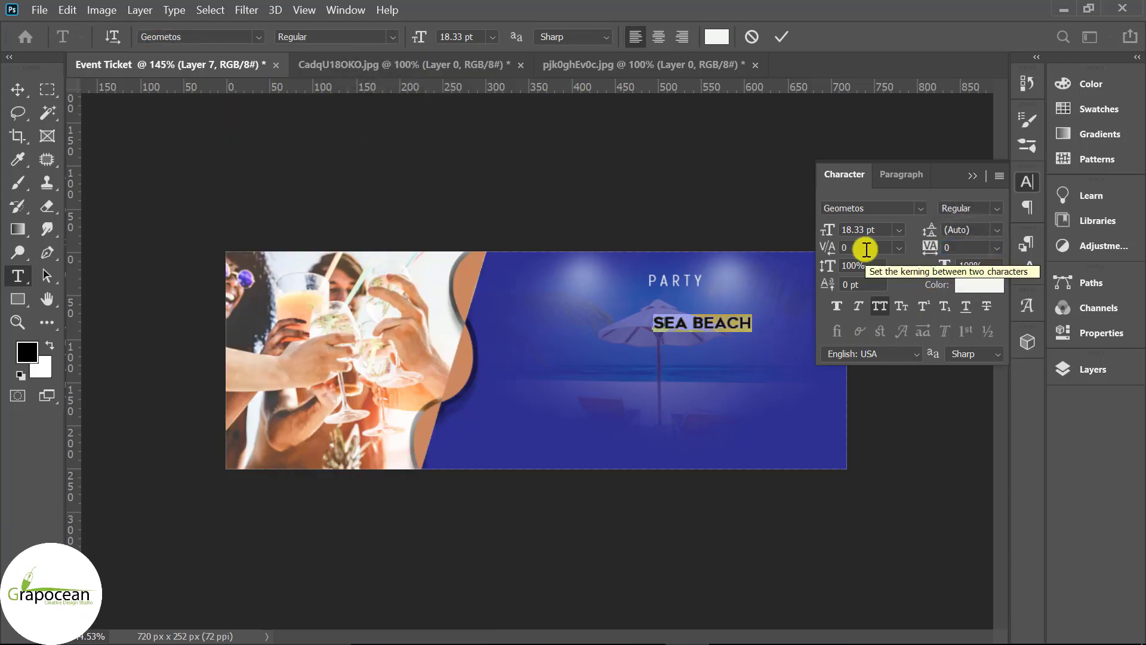
left_click(457, 37)
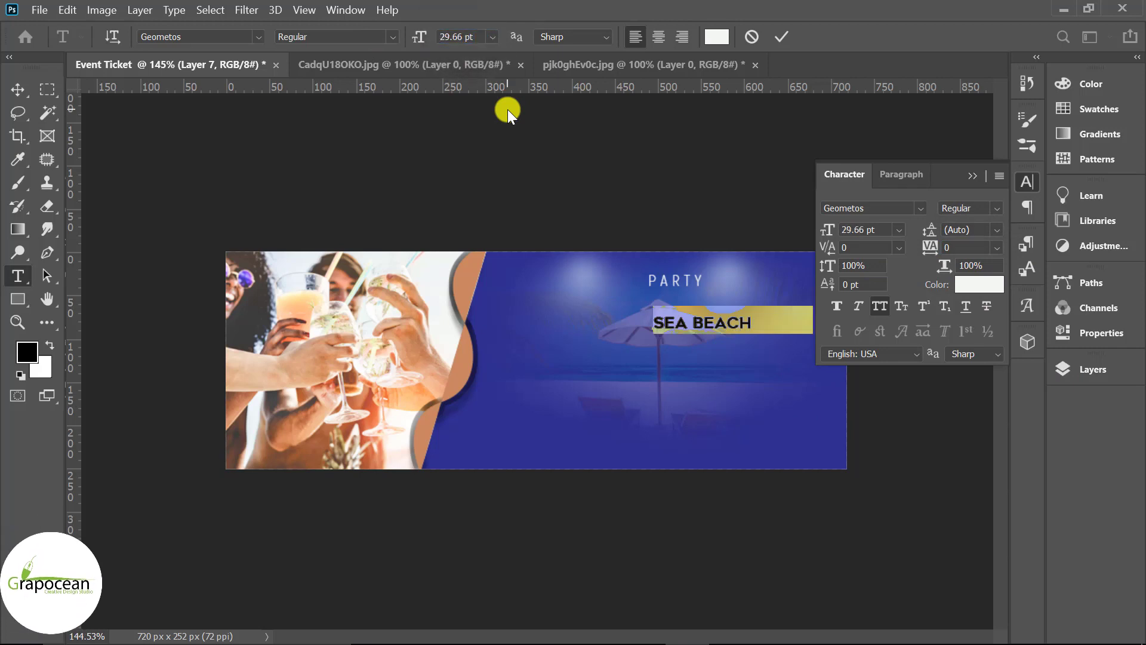
key("Return")
left_click(18, 90)
Centre SEA BEACH under PARTY and start choosing a new text colour for it.
left_click_drag(731, 334, 673, 315)
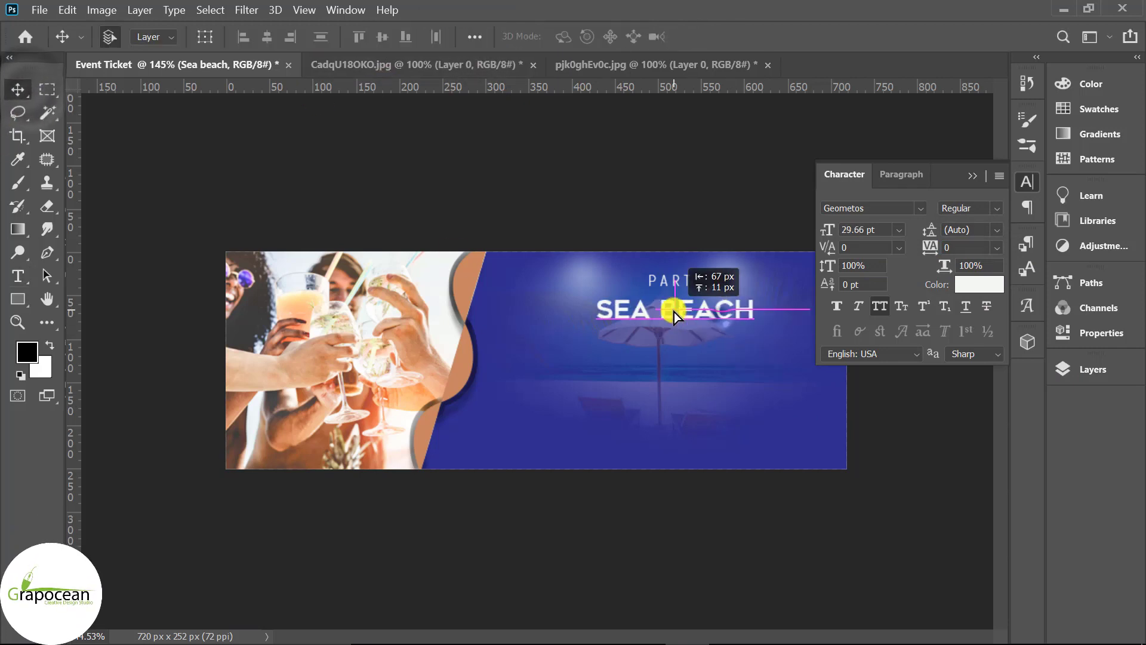
key("t")
triple_click(625, 305)
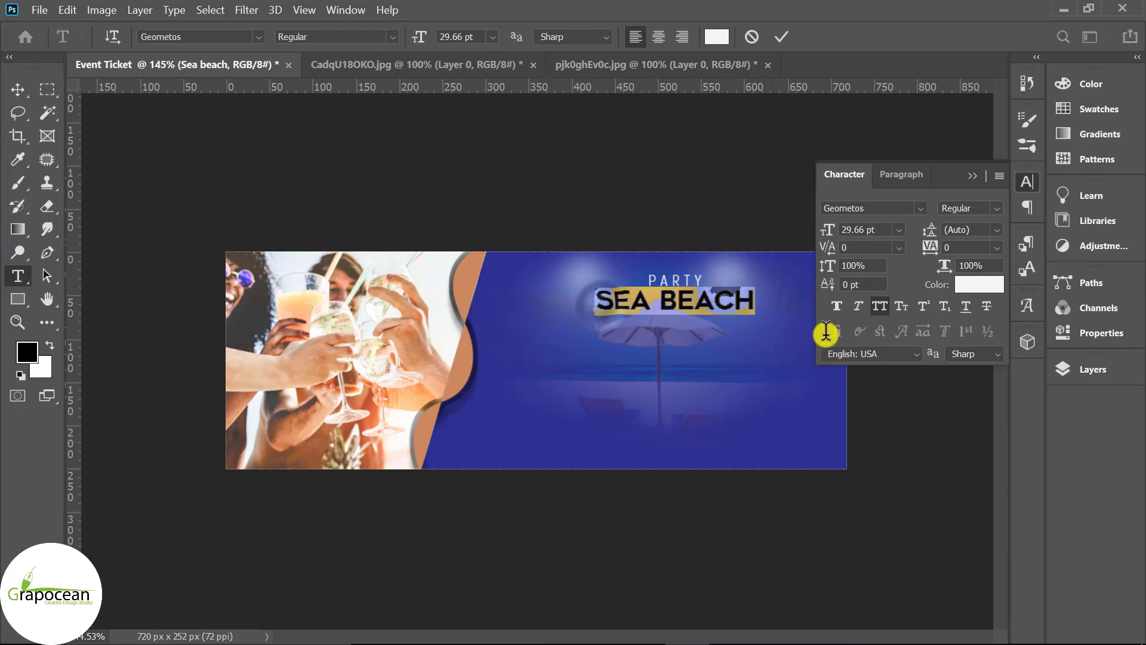
left_click(716, 37)
left_click(482, 265)
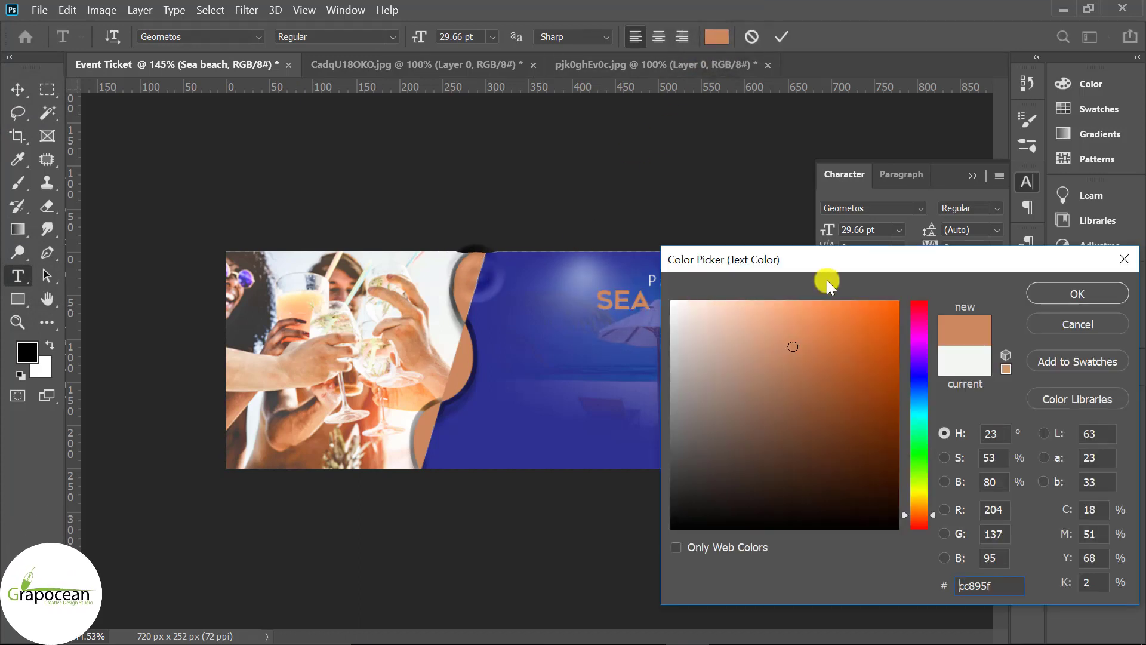
left_click_drag(827, 259, 655, 483)
left_click(345, 363)
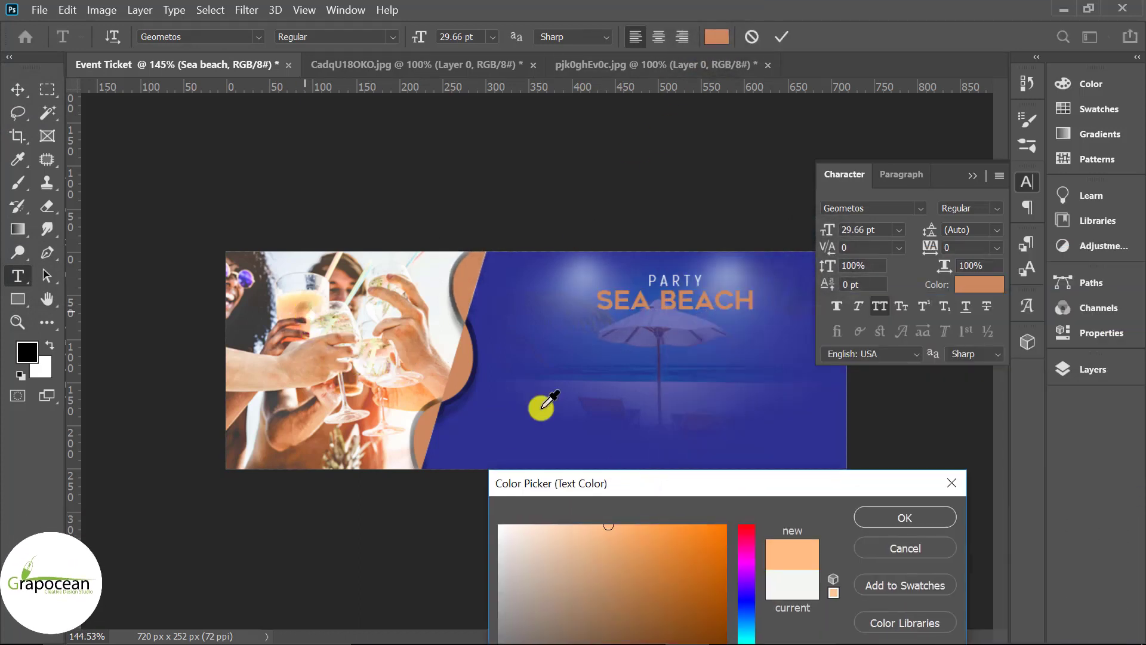
left_click_drag(708, 488, 807, 392)
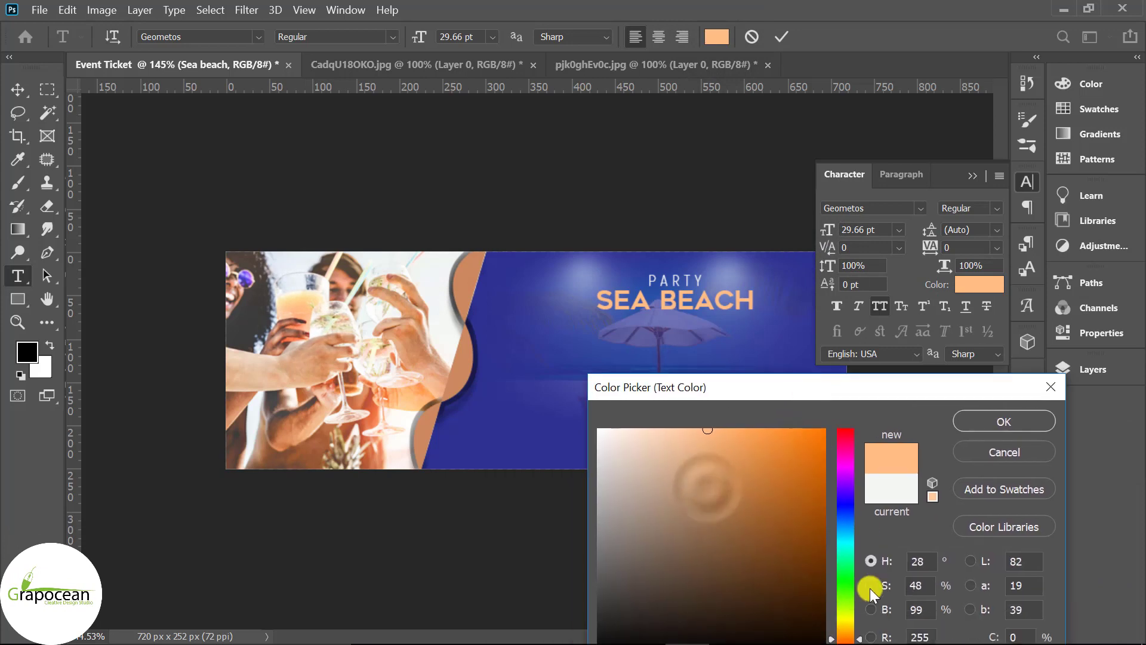
Make SEA BEACH bright yellow (H56 S100 B100) and commit the text.
left_click(846, 620)
left_click_drag(800, 450, 879, 408)
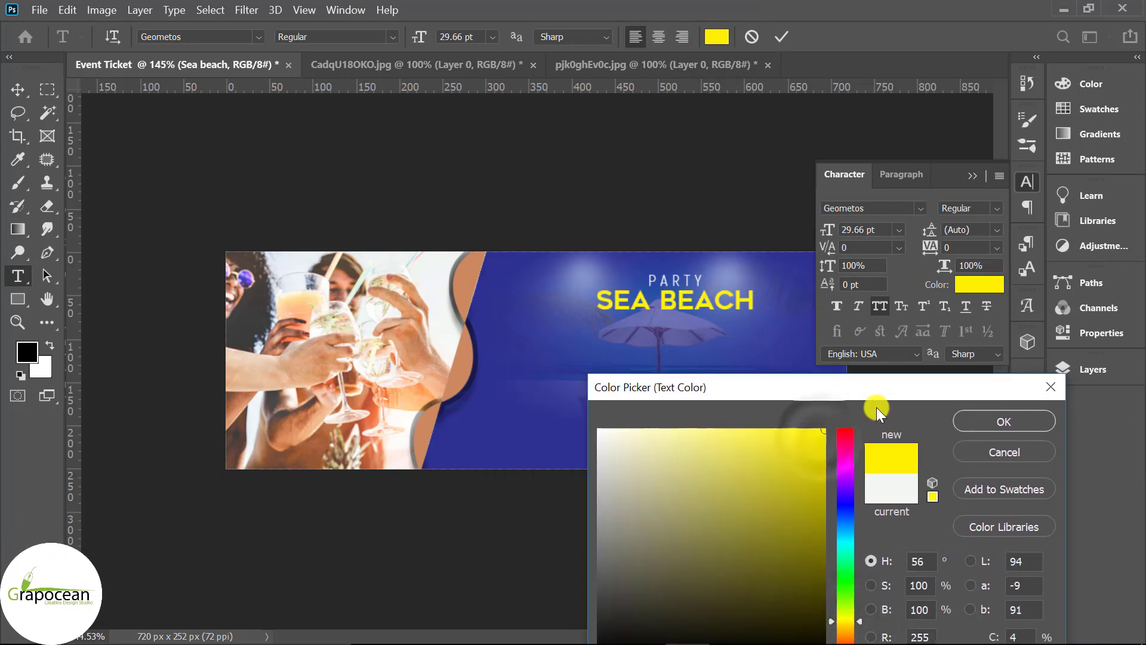
left_click(991, 421)
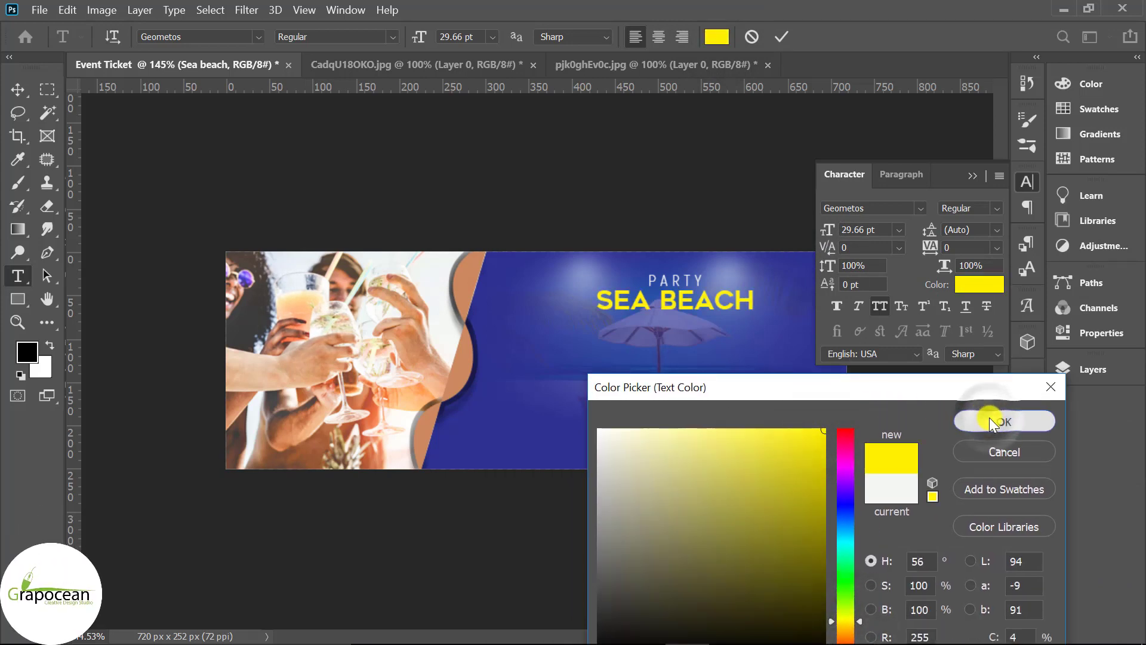
left_click(990, 421)
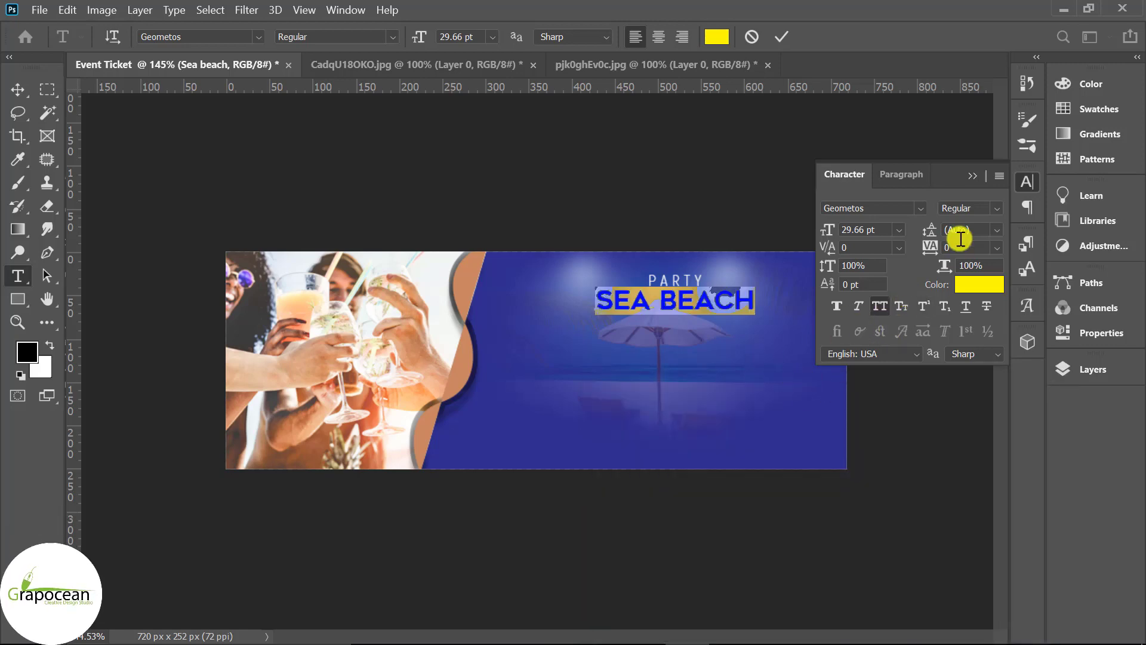
left_click(973, 175)
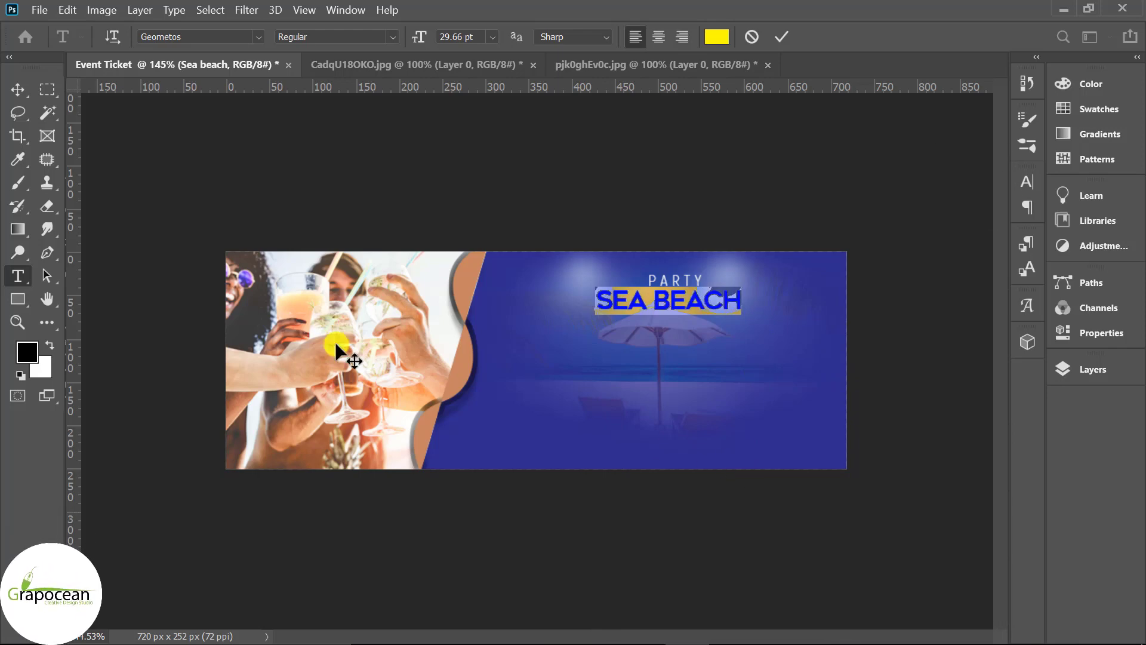
left_click(33, 86)
Duplicate PARTY below SEA BEACH and set the copy to 14 pt Bold.
key("ctrl+0")
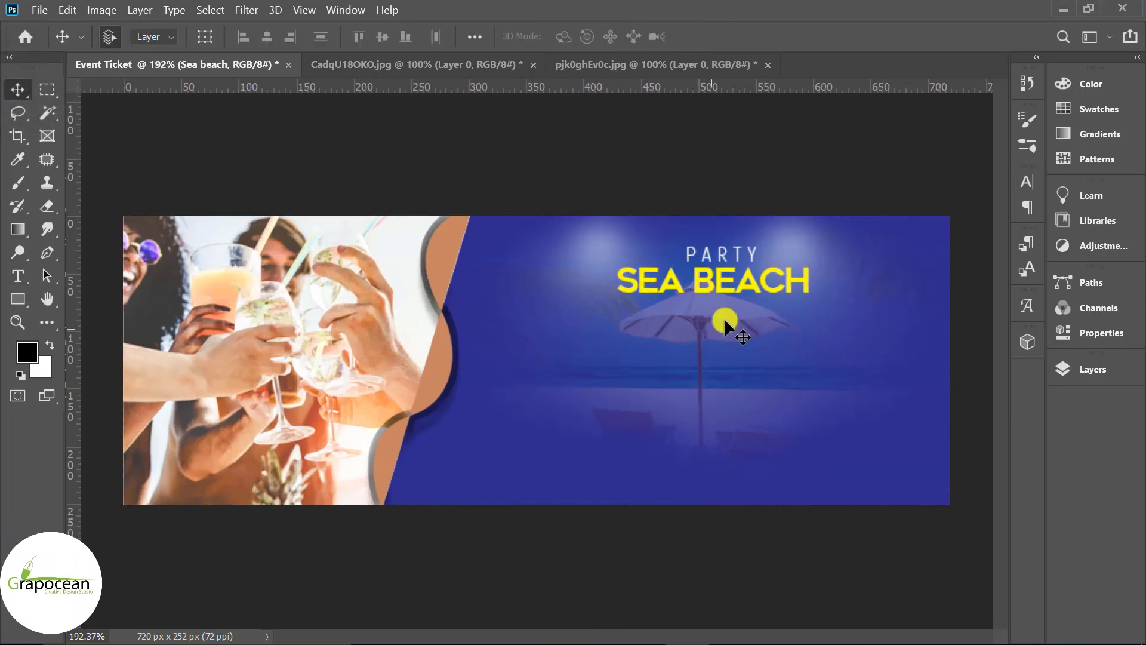
scroll(770, 457, "up", 2)
scroll(768, 456, "up", 2)
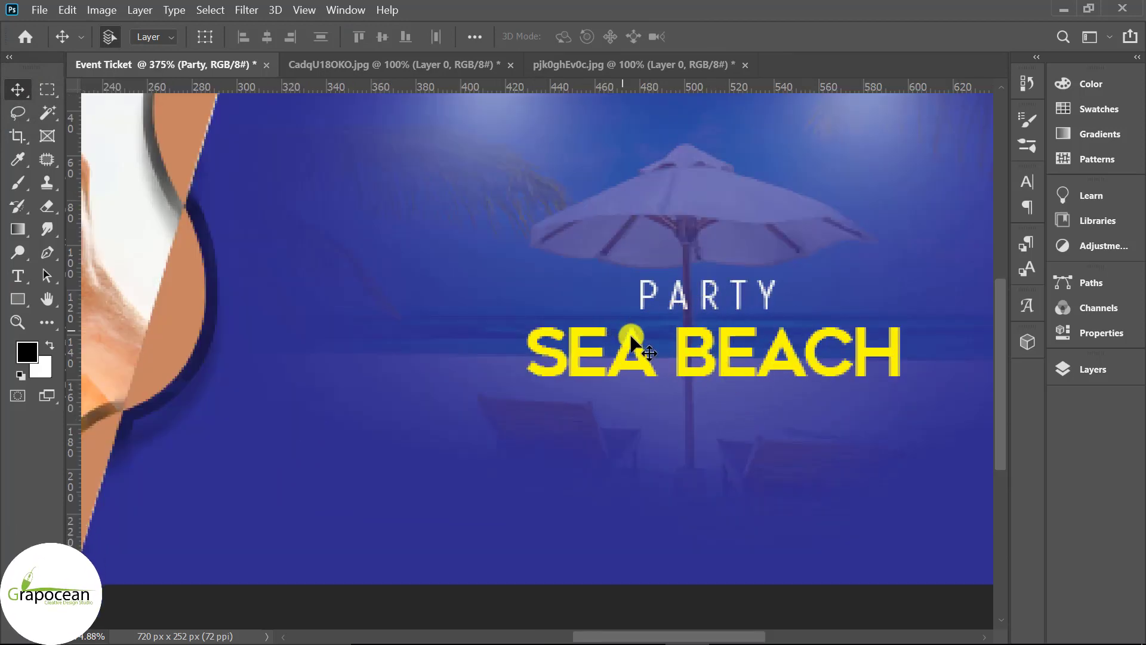
mouse_move(706, 316)
left_mouse_down("alt")
mouse_move(706, 442)
mouse_move(1013, 430)
left_mouse_up("alt")
left_click(18, 276)
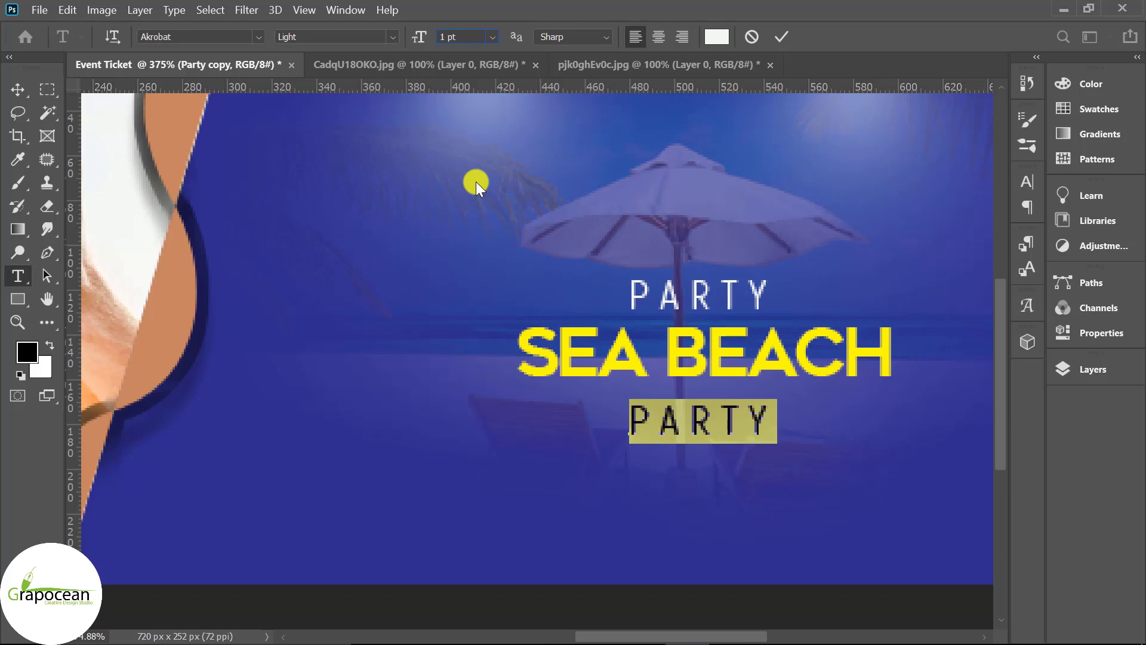
type("4")
key("Return")
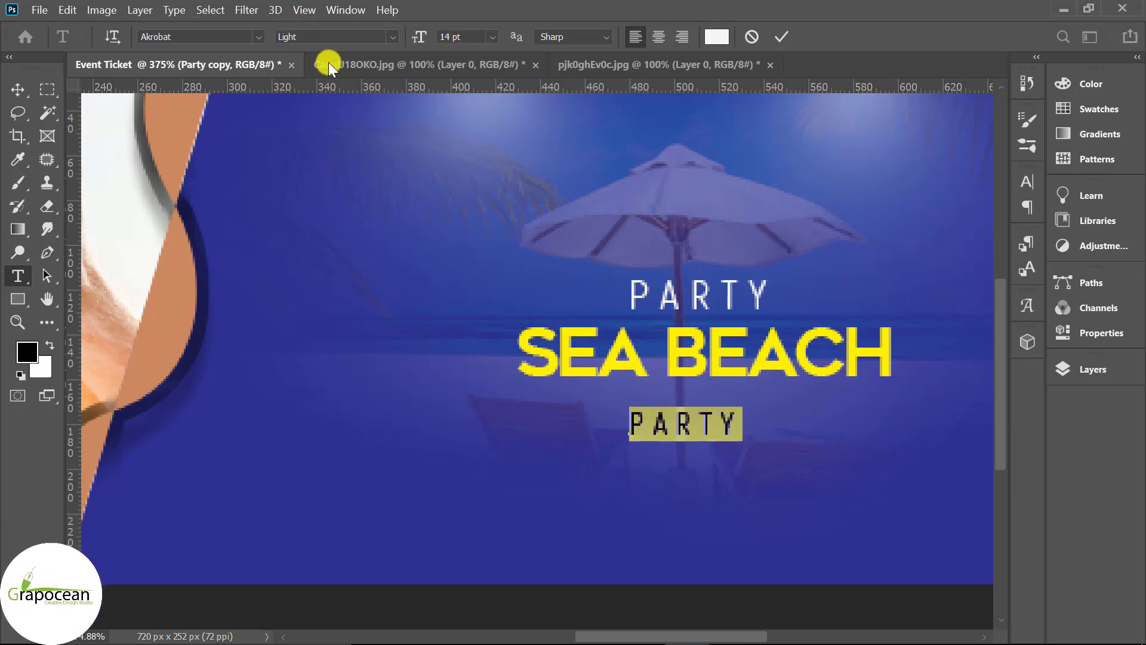
left_click(373, 37)
left_click(325, 126)
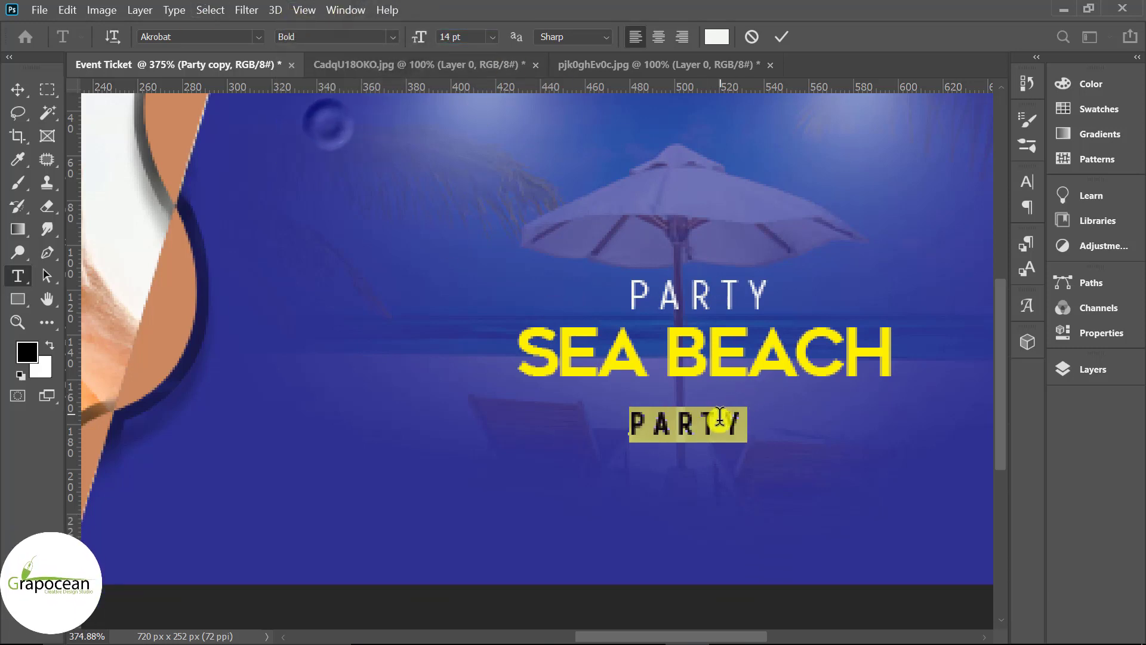
Give the copy tracking 40 and retype it as PARTY LOCATION HERE.
left_click_drag(739, 427, 599, 425)
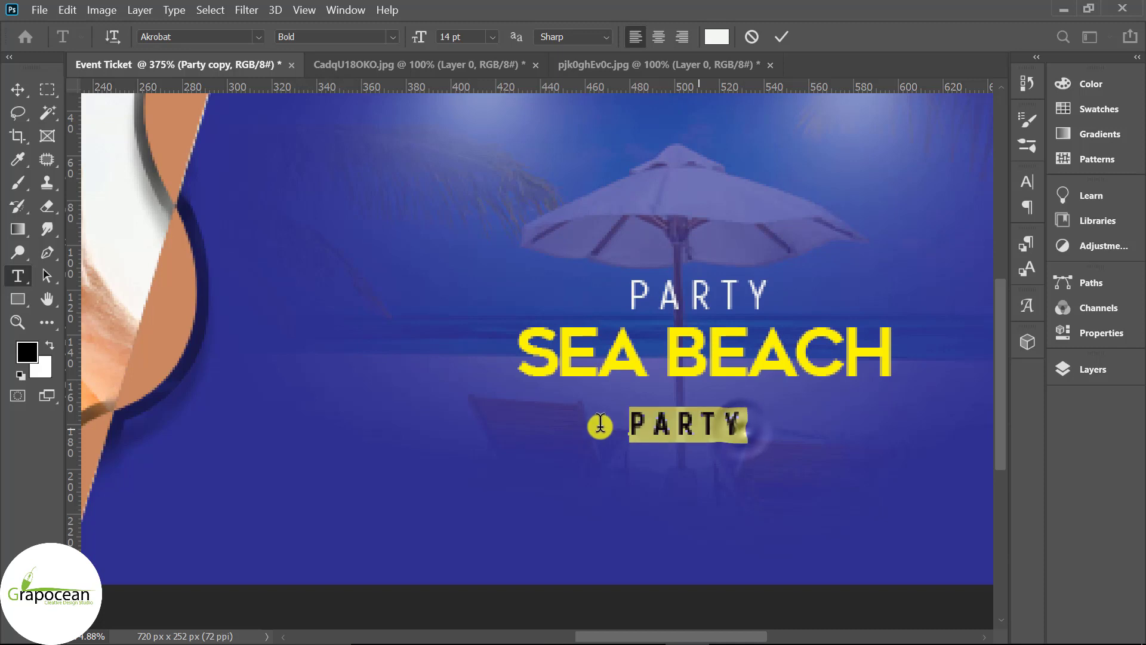
left_click(1031, 184)
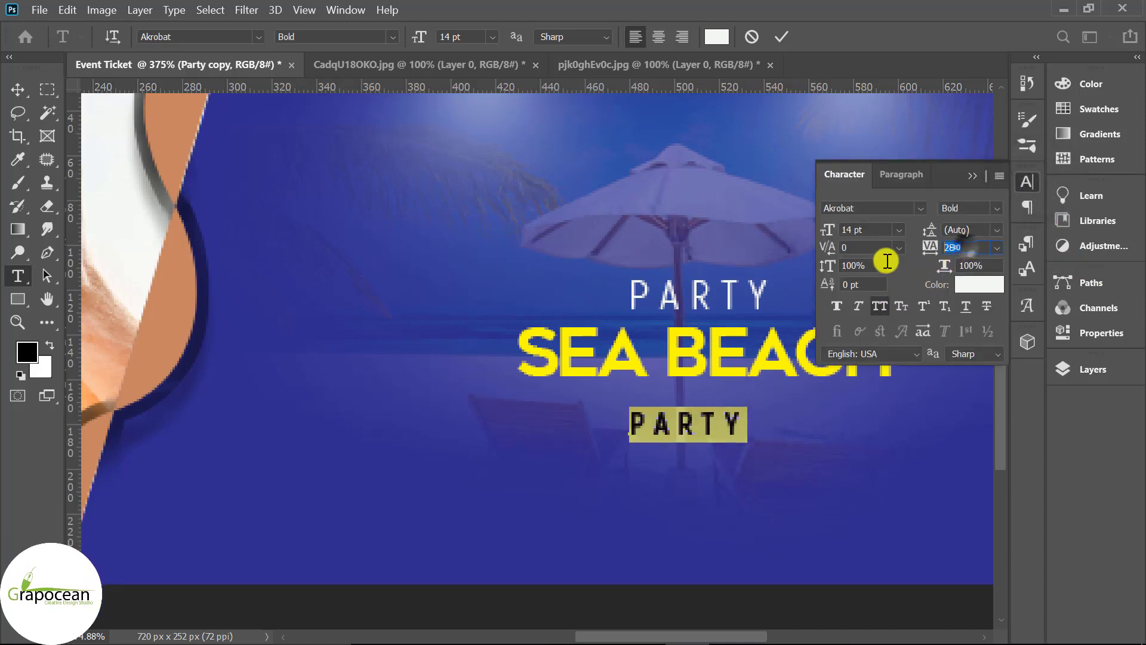
type("0")
key("Return")
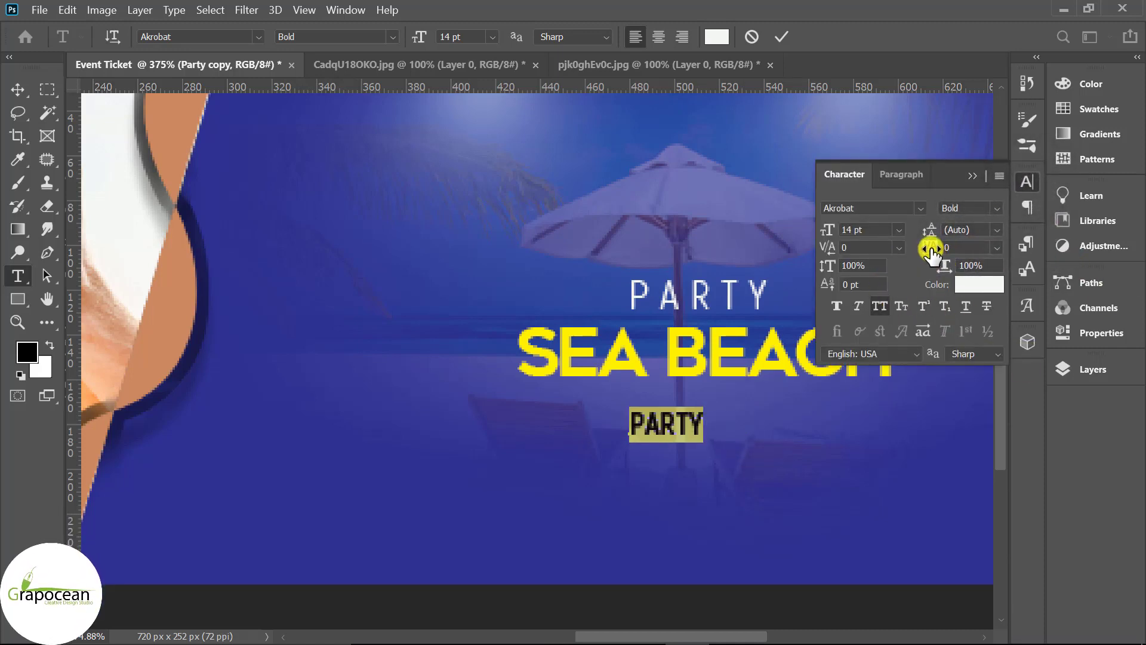
key("ctrl+a")
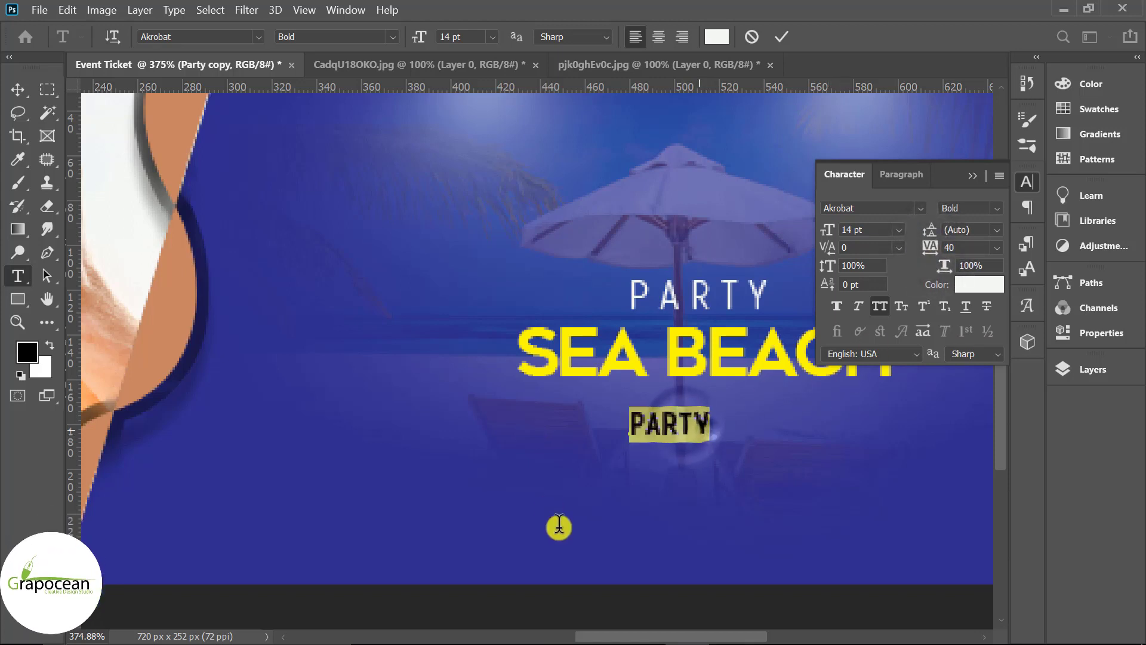
key("BackSpace")
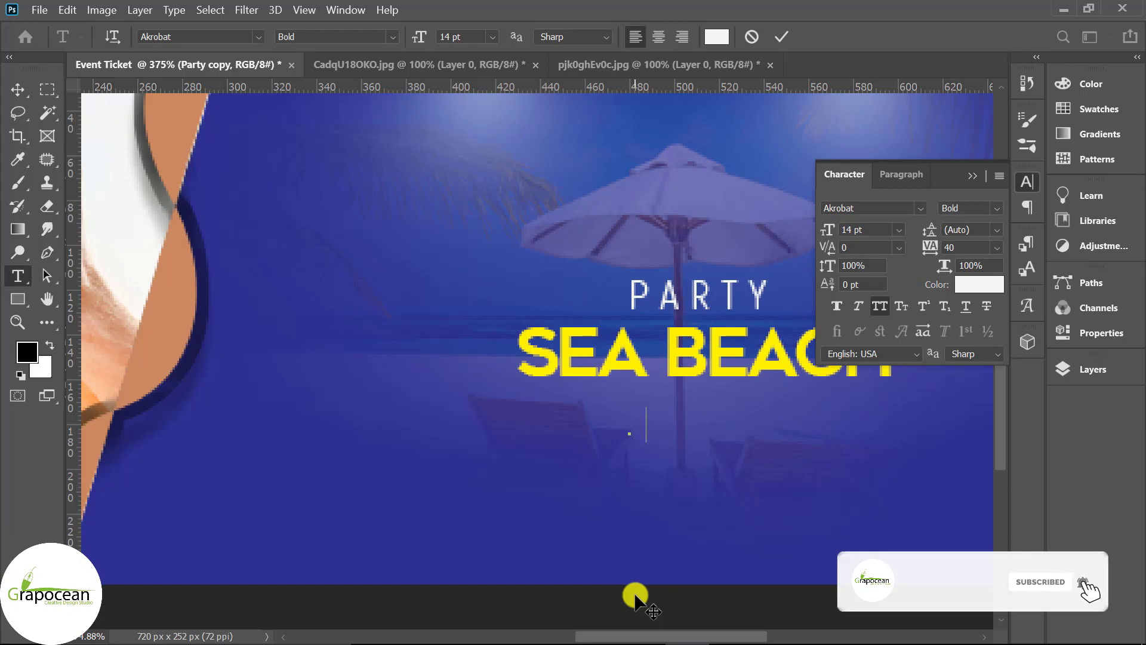
type("PARTY LOC")
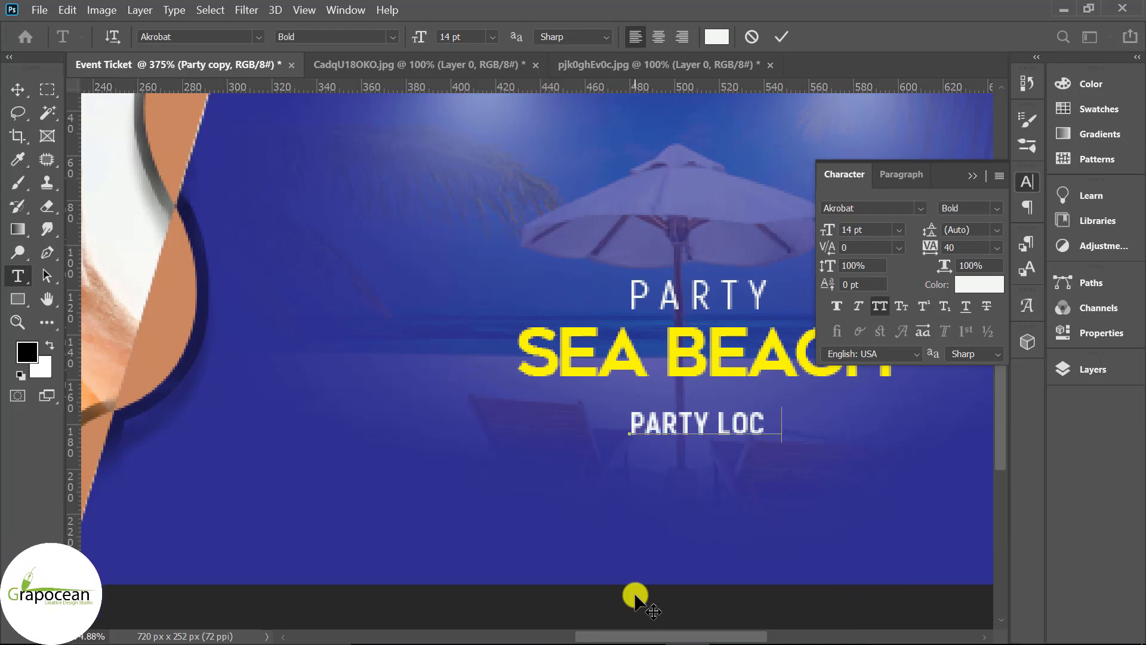
type("ATION HERE")
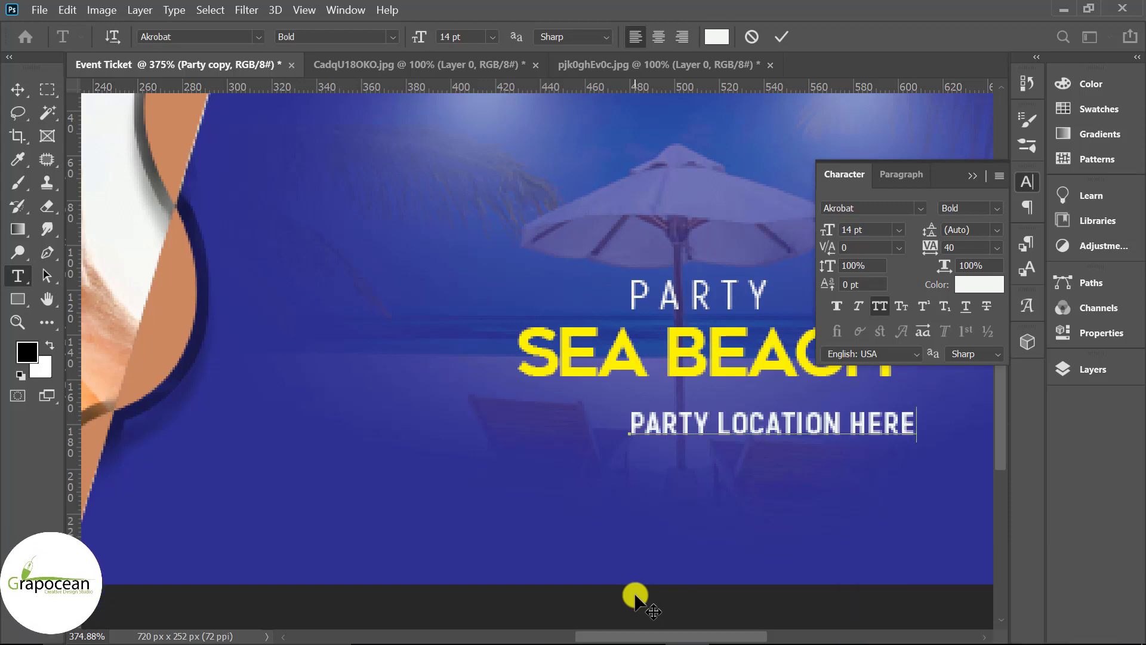
Move the location line up under SEA BEACH and shift PARTY and SEA BEACH left.
left_click_drag(770, 417, 716, 394)
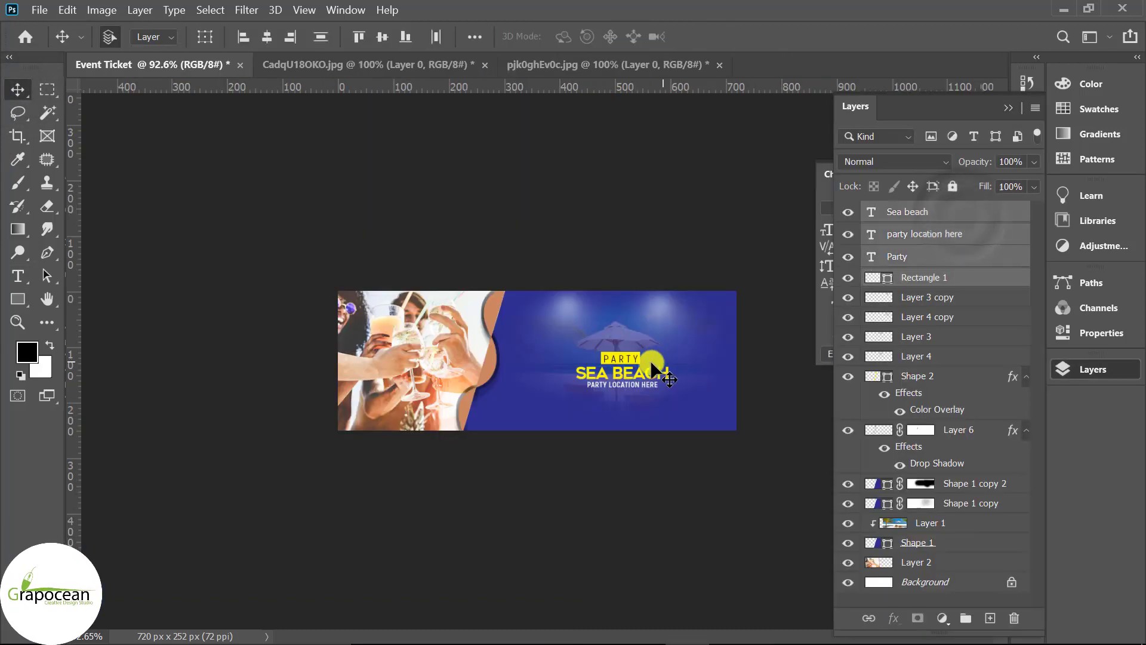
left_click_drag(651, 362, 619, 385)
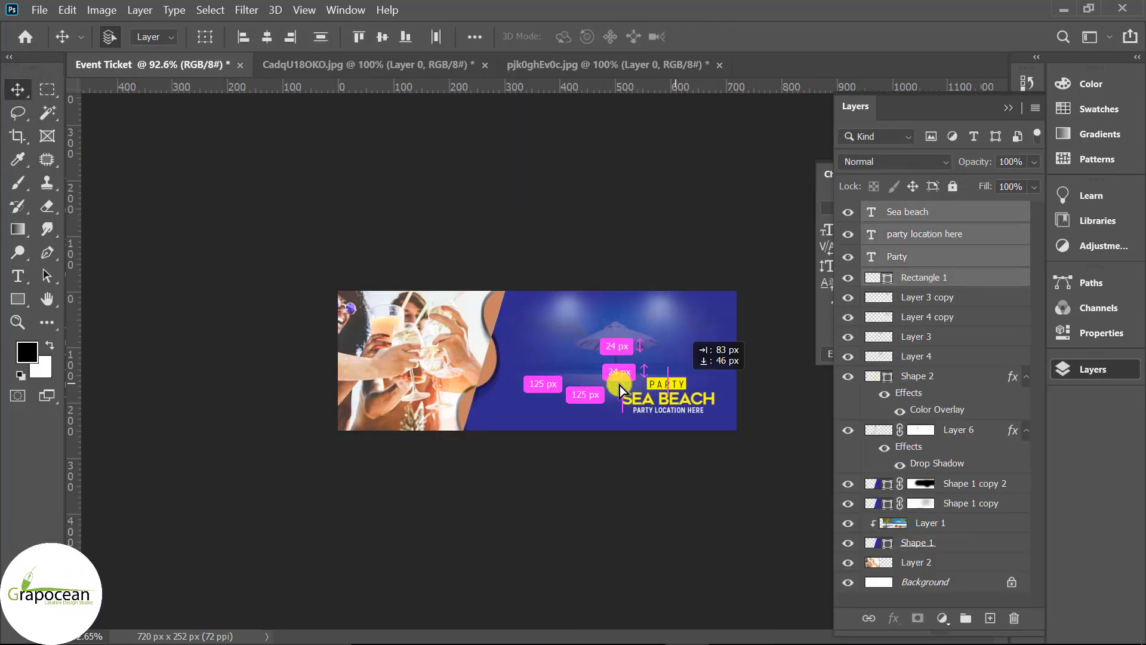
mouse_move(620, 384)
left_mouse_down()
mouse_move(568, 382)
mouse_move(582, 366)
left_mouse_up()
scroll(568, 413, "up", 3)
scroll(569, 416, "up", 2)
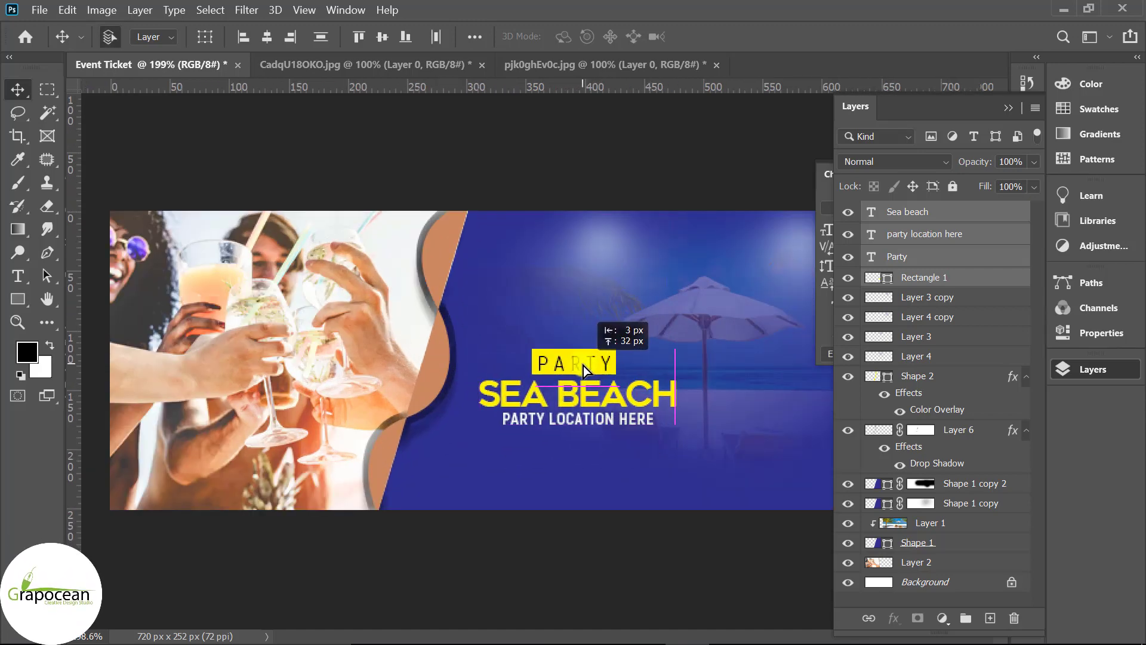
scroll(534, 582, "down", 3)
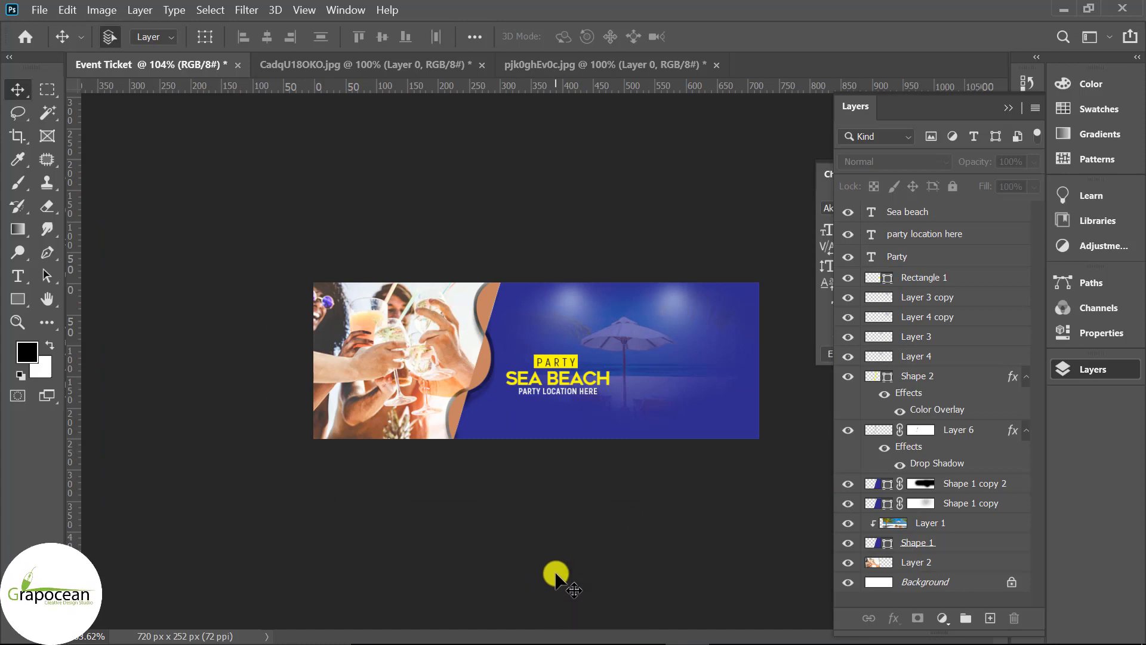
scroll(523, 337, "up", 2)
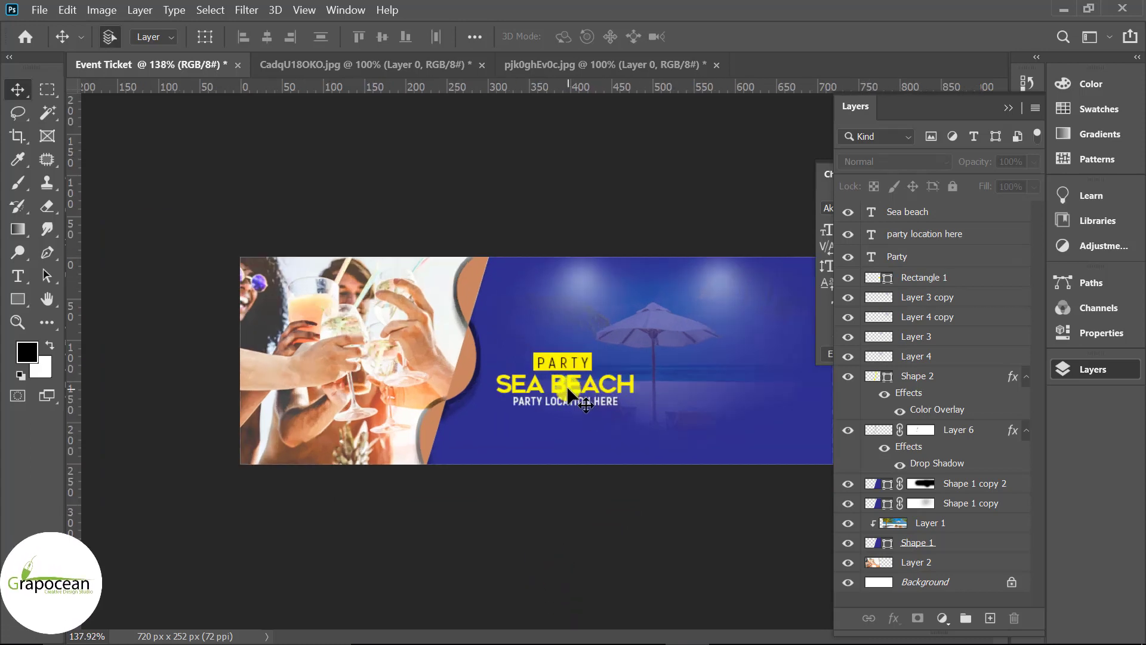
Shift Rectangle 1 and the three text layers 18 px left, undoing a stray panel move.
left_click(549, 371)
left_click(612, 425)
left_click_drag(611, 425, 525, 363)
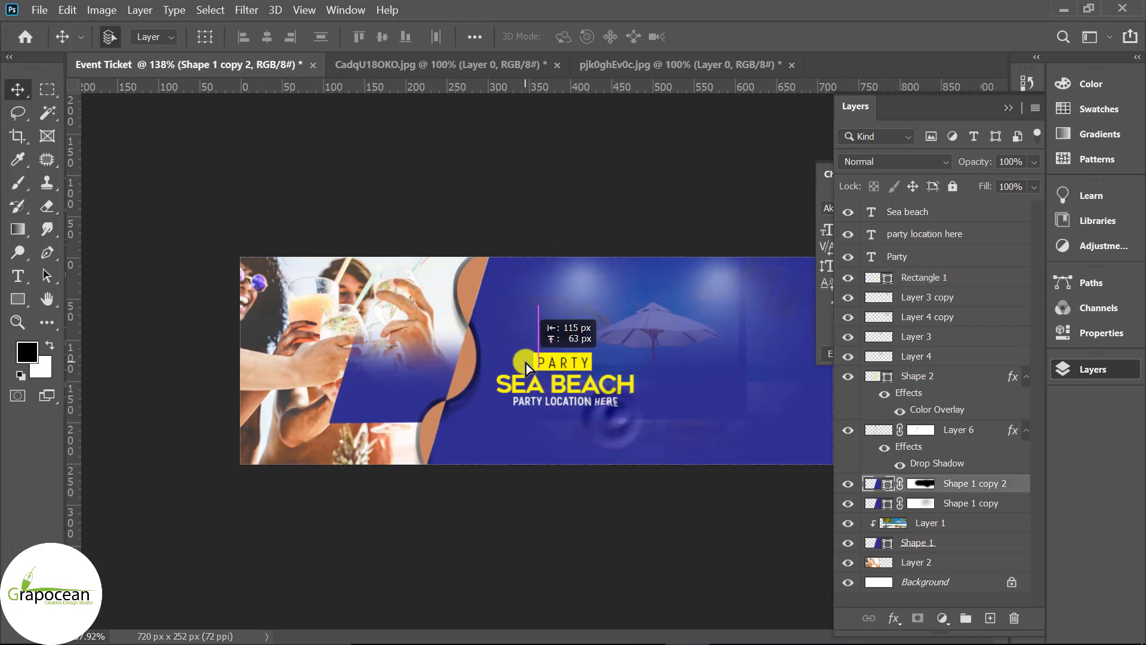
key("ctrl+z")
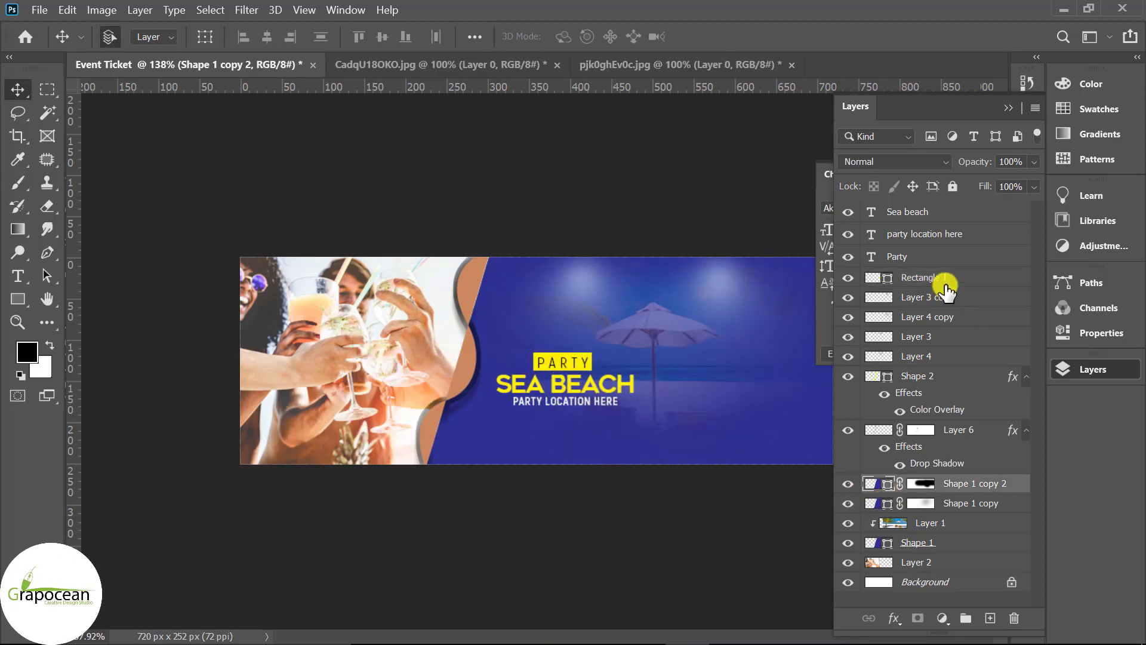
left_click(946, 278)
left_click(931, 212, "shift")
left_click_drag(562, 369, 546, 371)
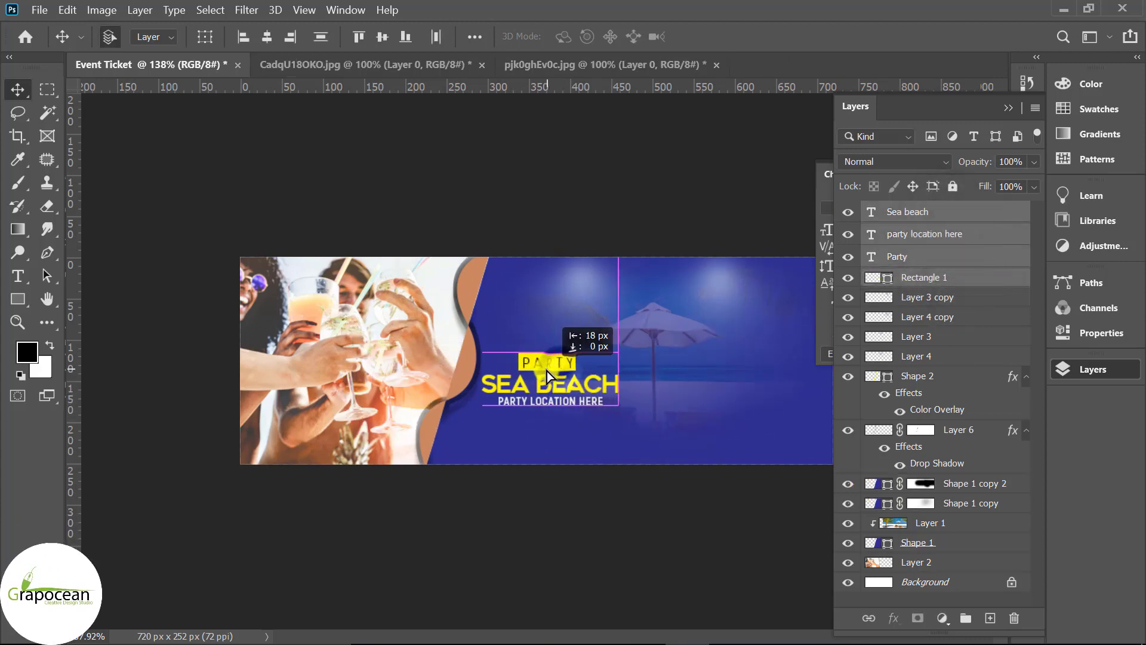
scroll(481, 550, "down", 4)
scroll(493, 552, "down", 1)
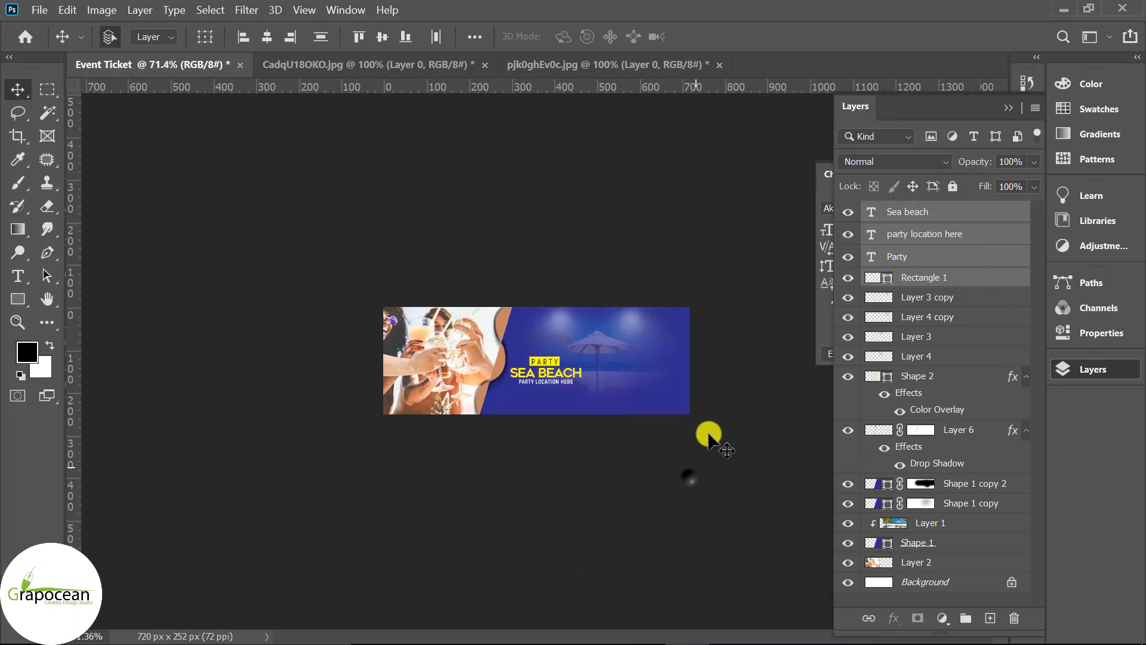
scroll(709, 440, "up", 1)
Draw a tan-filled rectangle bar to the right of the headline.
left_click(18, 299)
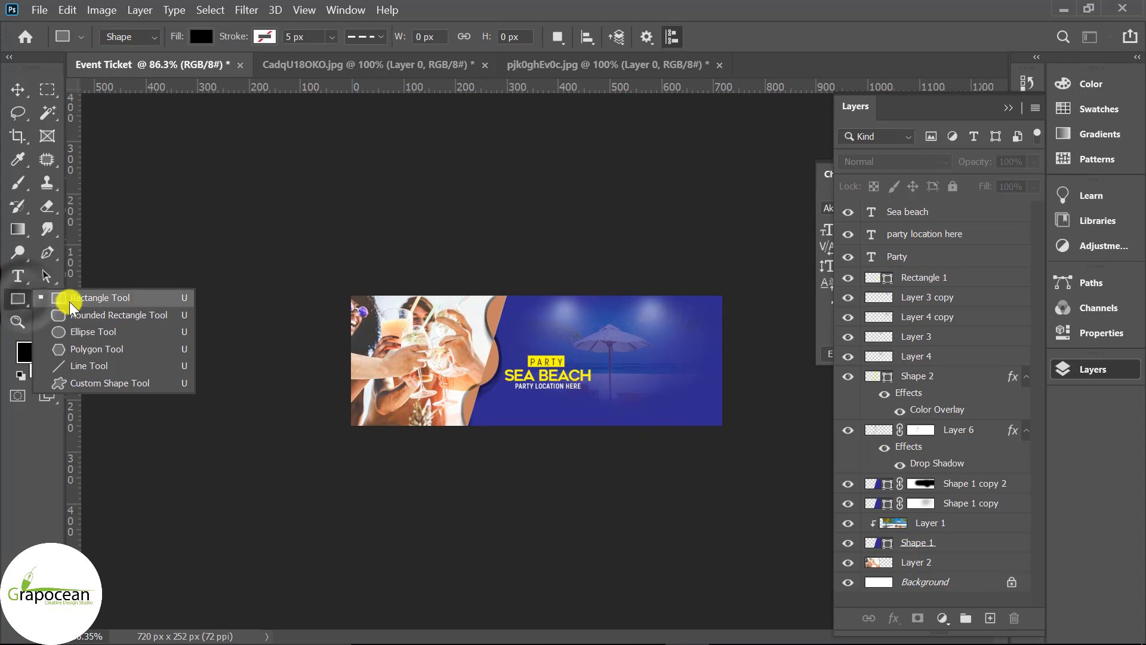
left_click(70, 306)
scroll(716, 391, "up", 2)
left_click_drag(629, 364, 828, 394)
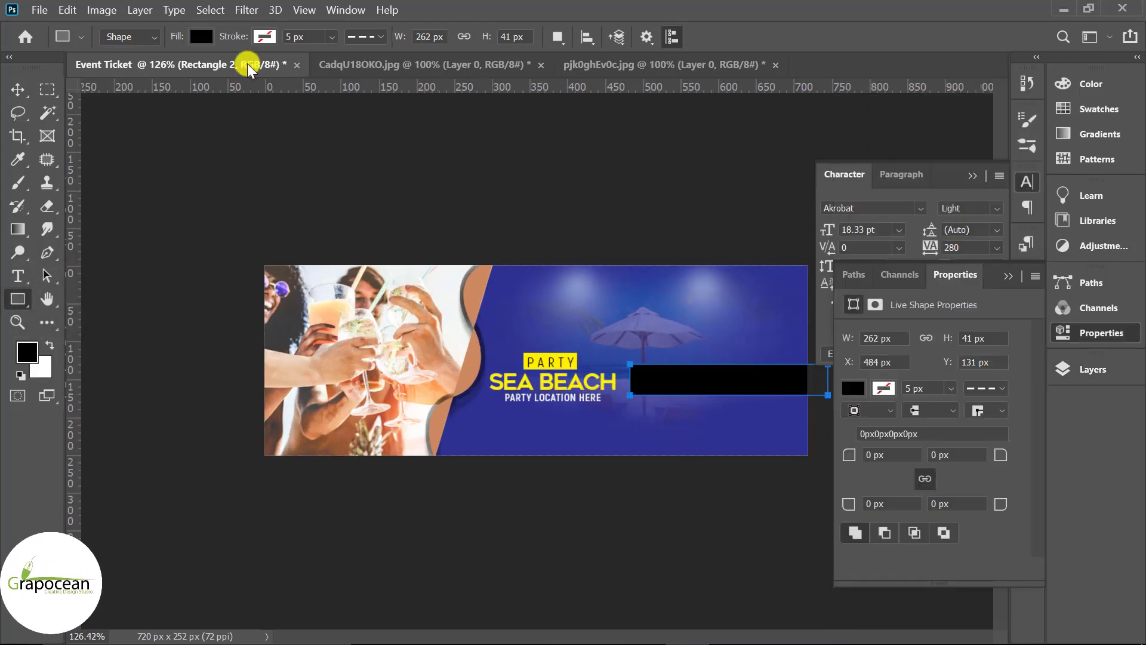
left_click(201, 36)
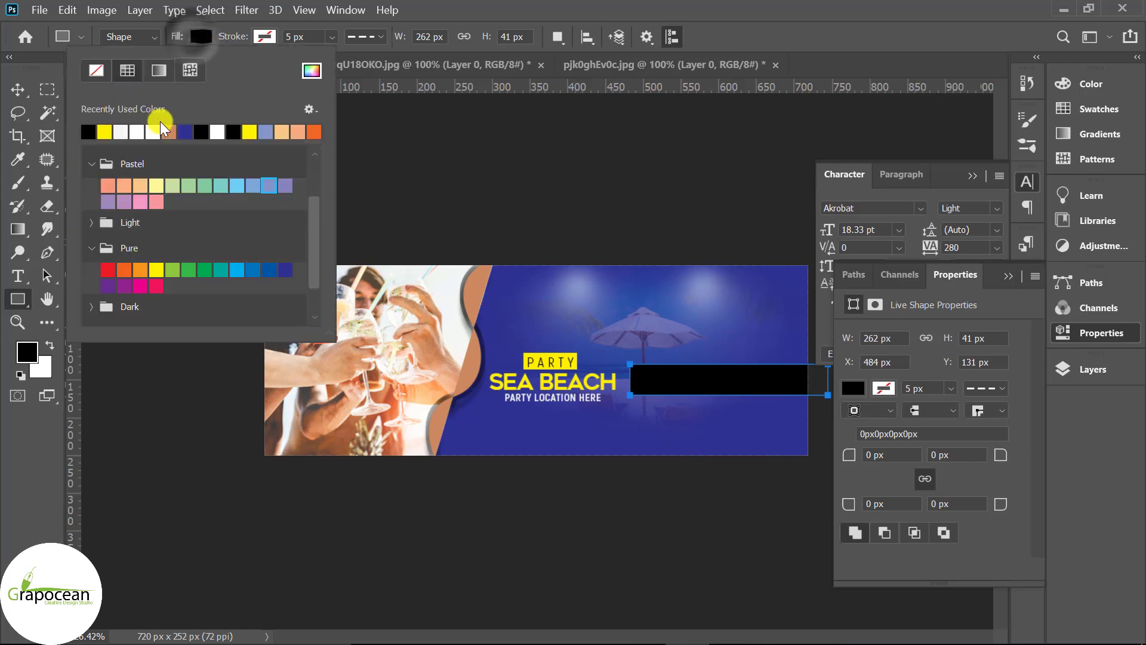
left_click(168, 131)
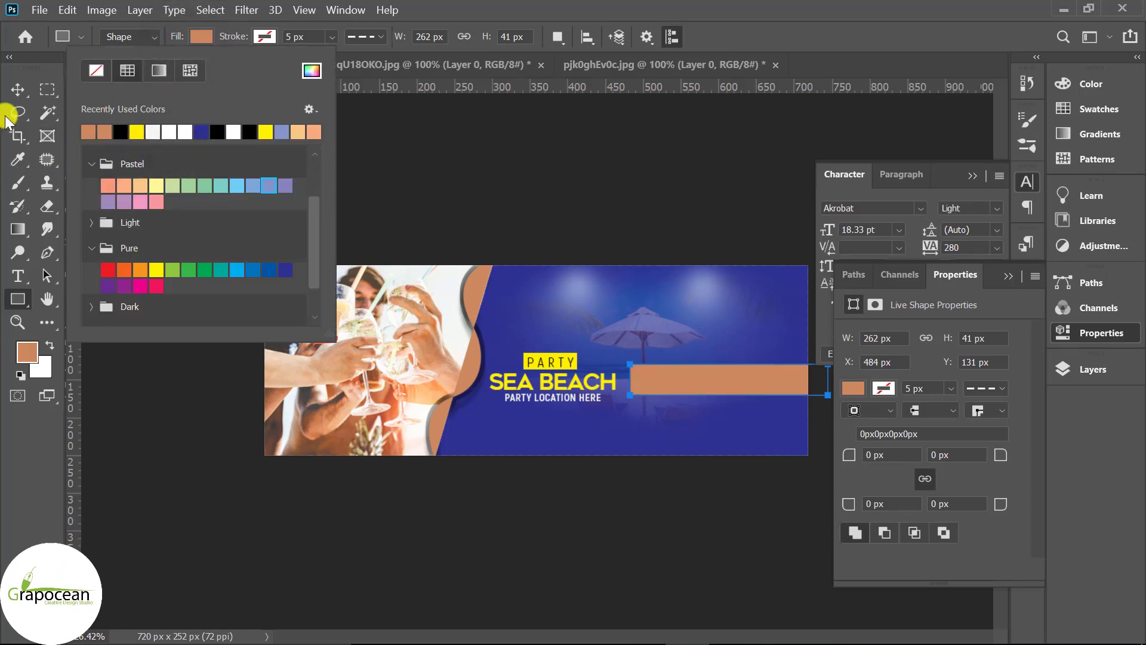
key("Escape")
Nudge the tan 262 × 41 px bar into place beside SEA BEACH.
key("v")
left_click_drag(703, 396, 729, 411)
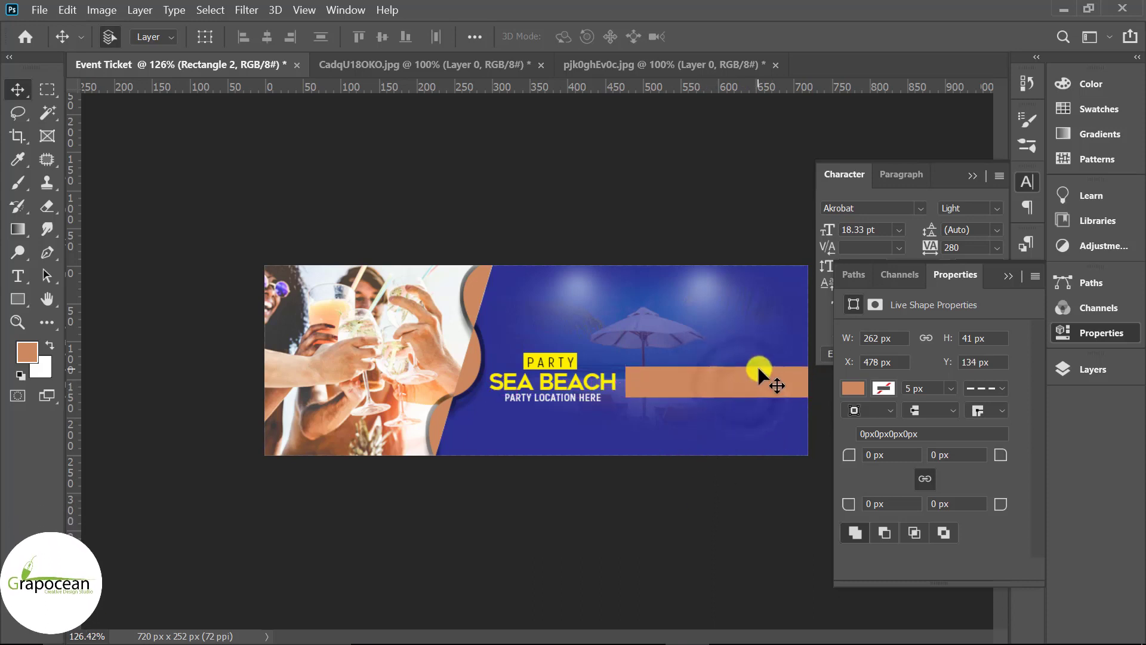
left_click_drag(742, 394, 761, 403)
right_click(15, 300)
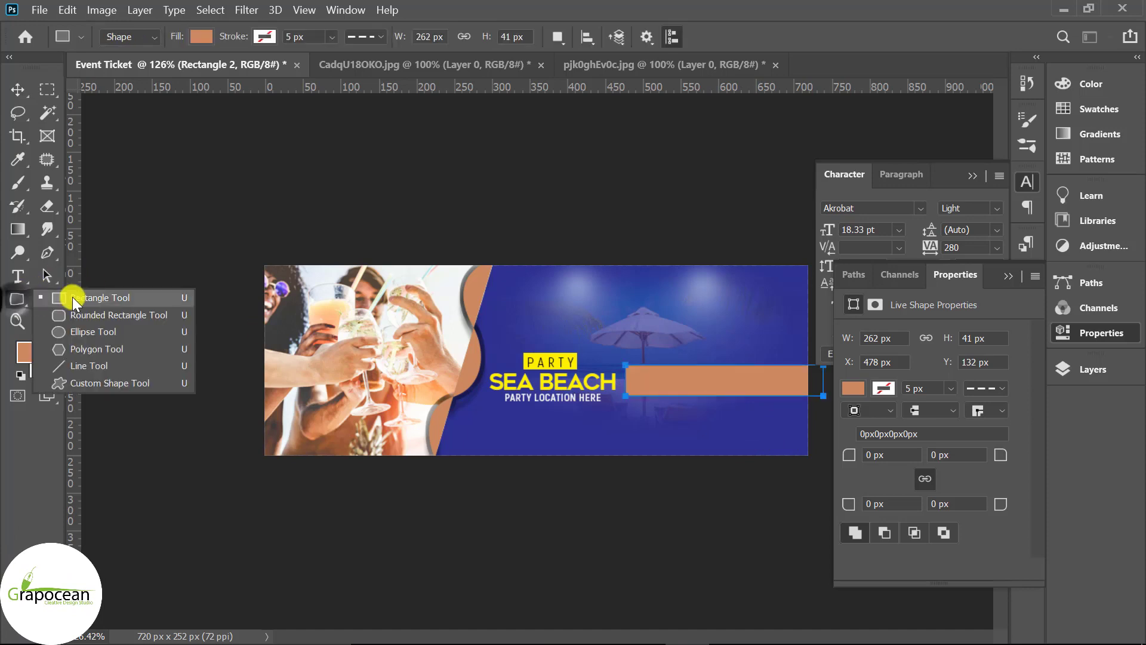
left_click(84, 299)
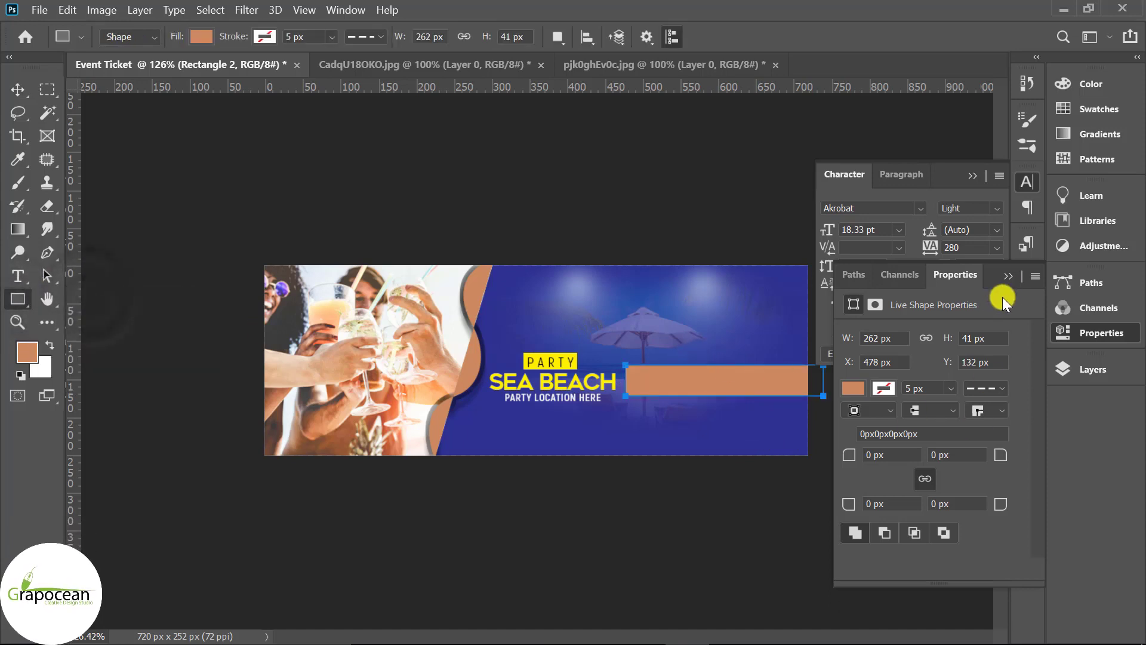
left_click(1085, 332)
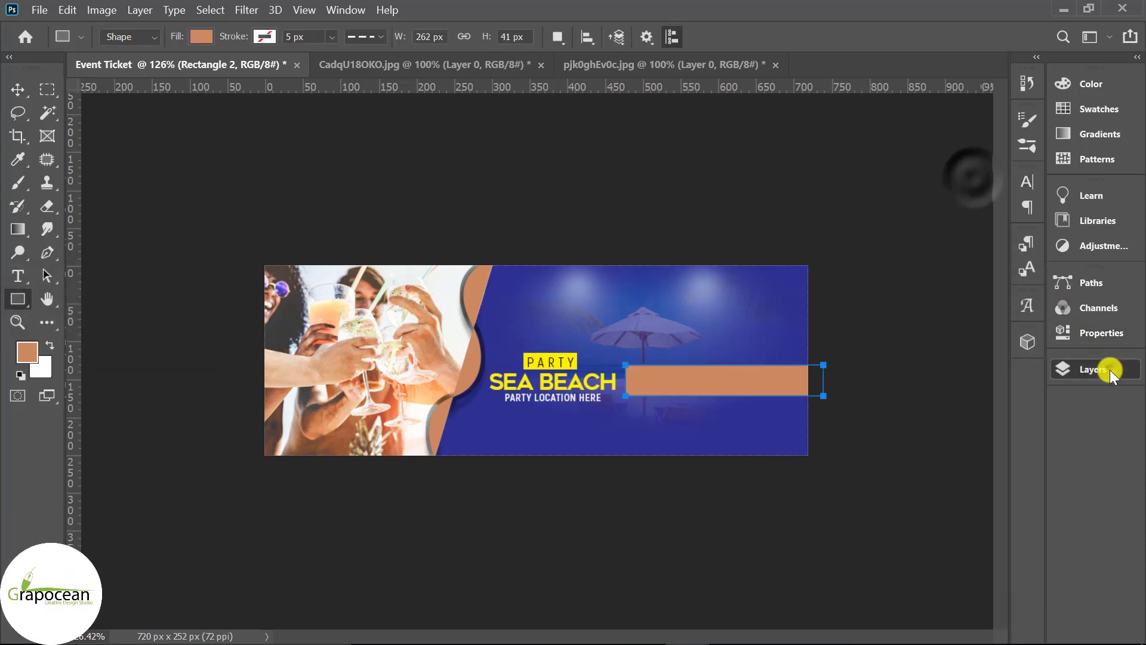
Draw a 270×7 px white-filled rectangle just above the tan bar.
left_click(1093, 368)
left_click(990, 618)
scroll(749, 459, "up", 2)
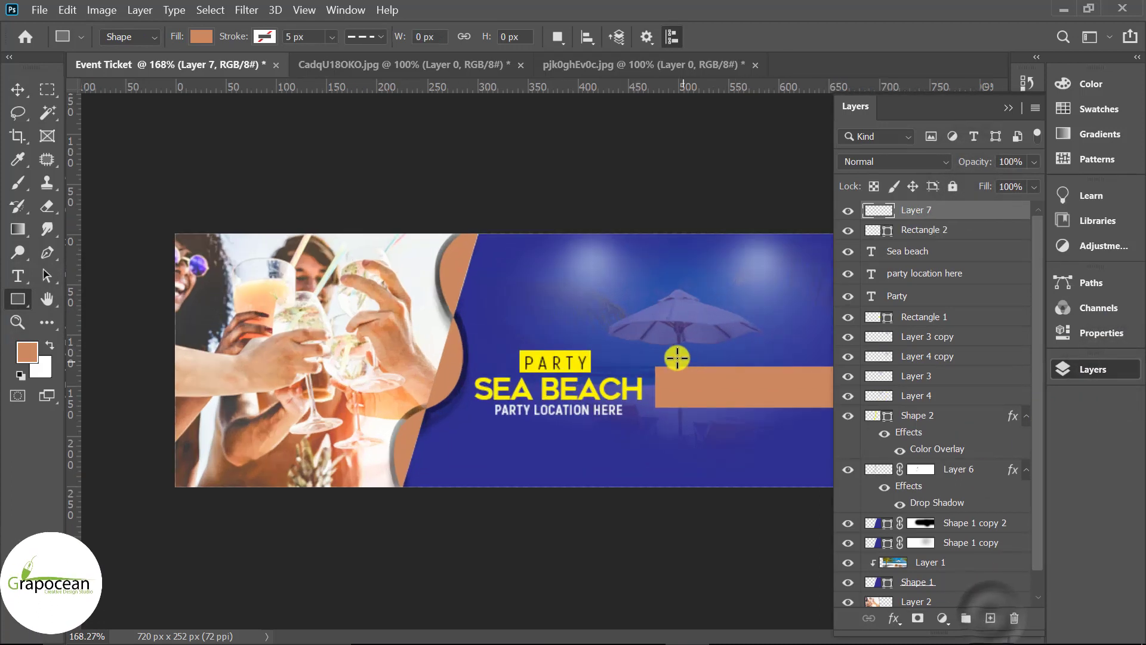
scroll(672, 359, "down", 3)
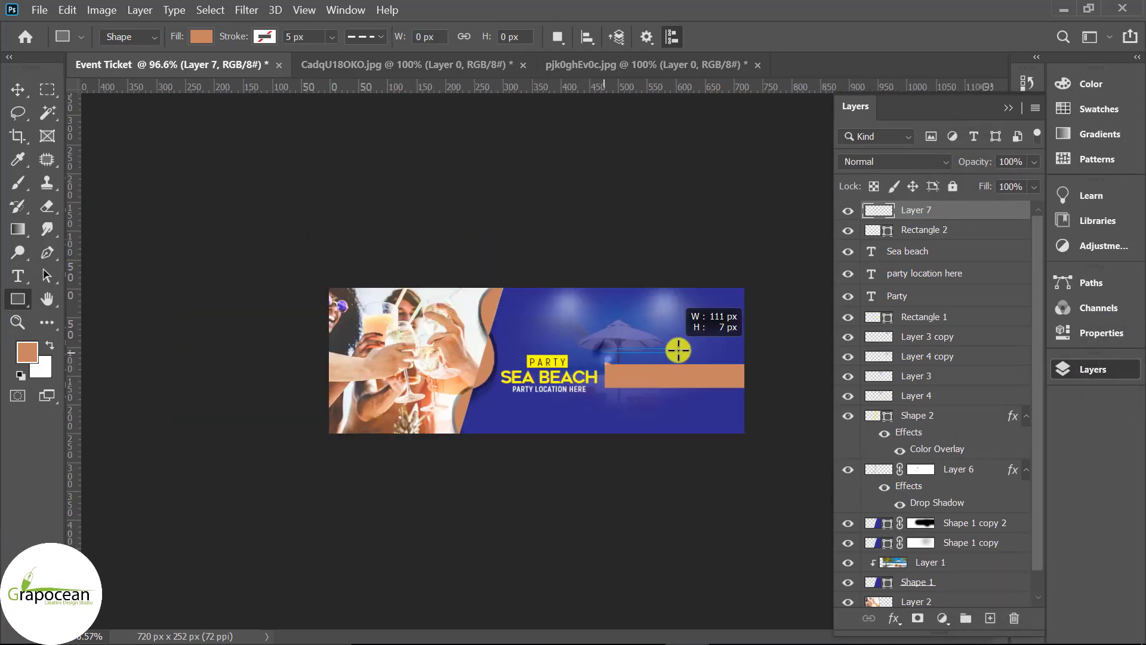
left_click_drag(678, 350, 758, 356)
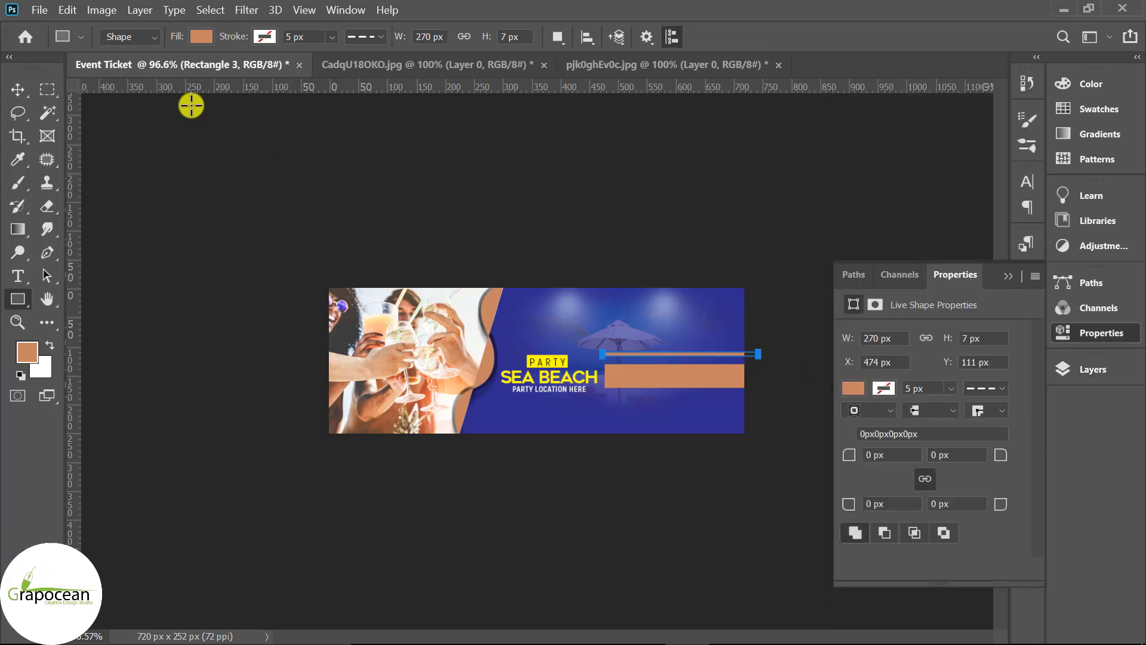
left_click(212, 36)
left_click(157, 130)
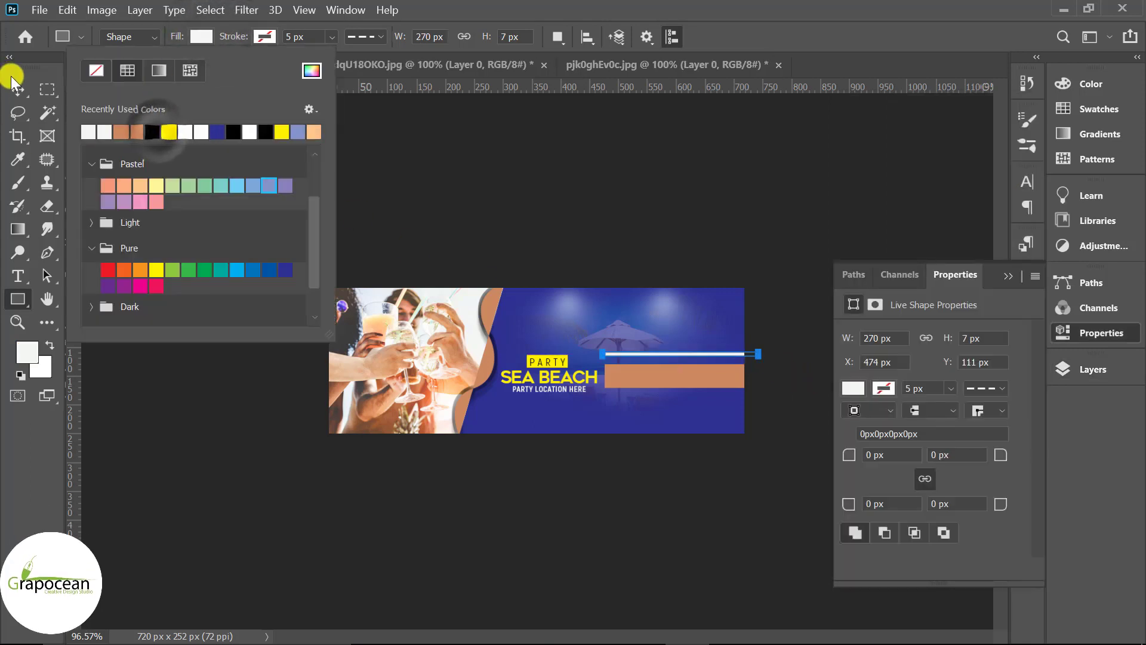
Align the white line to the bar's top edge and Alt-drag a copy below the bar.
left_click(17, 89)
scroll(769, 394, "up", 3)
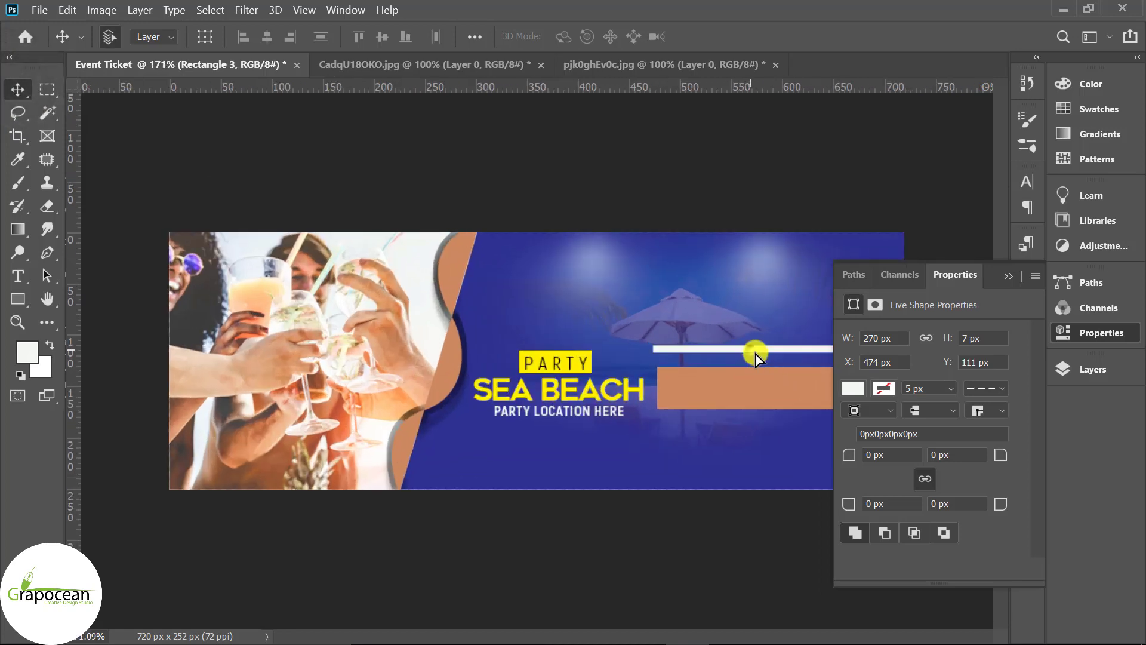
left_click_drag(756, 356, 757, 364)
scroll(734, 371, "down", 3)
scroll(735, 373, "up", 2)
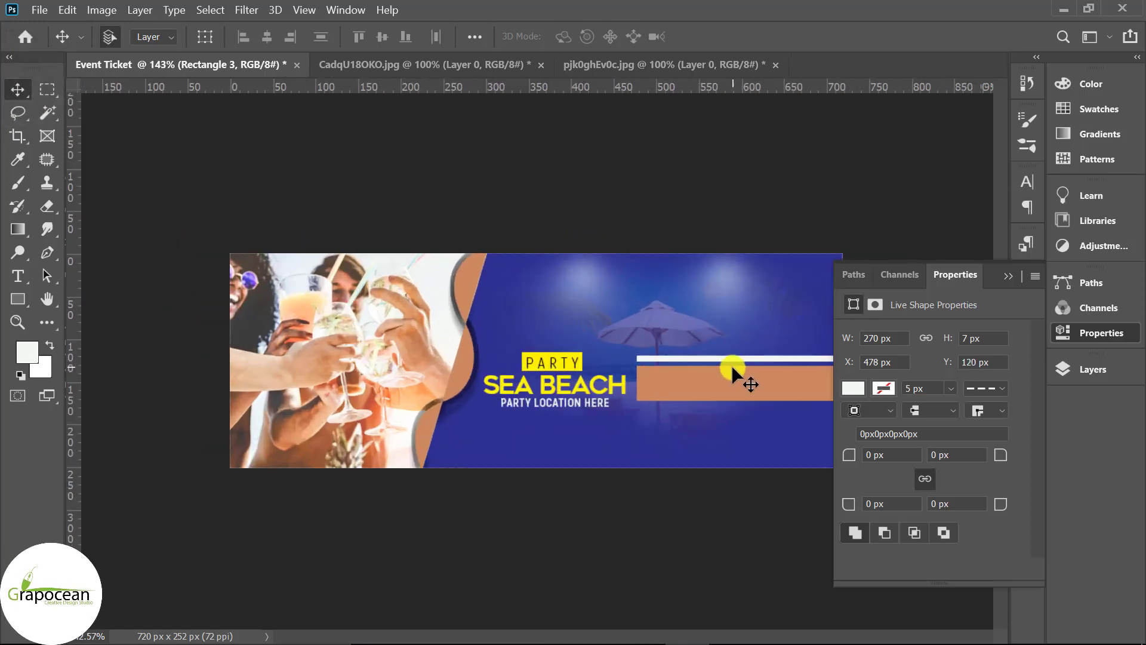
left_click_drag(737, 371, 737, 423)
scroll(668, 460, "down", 4)
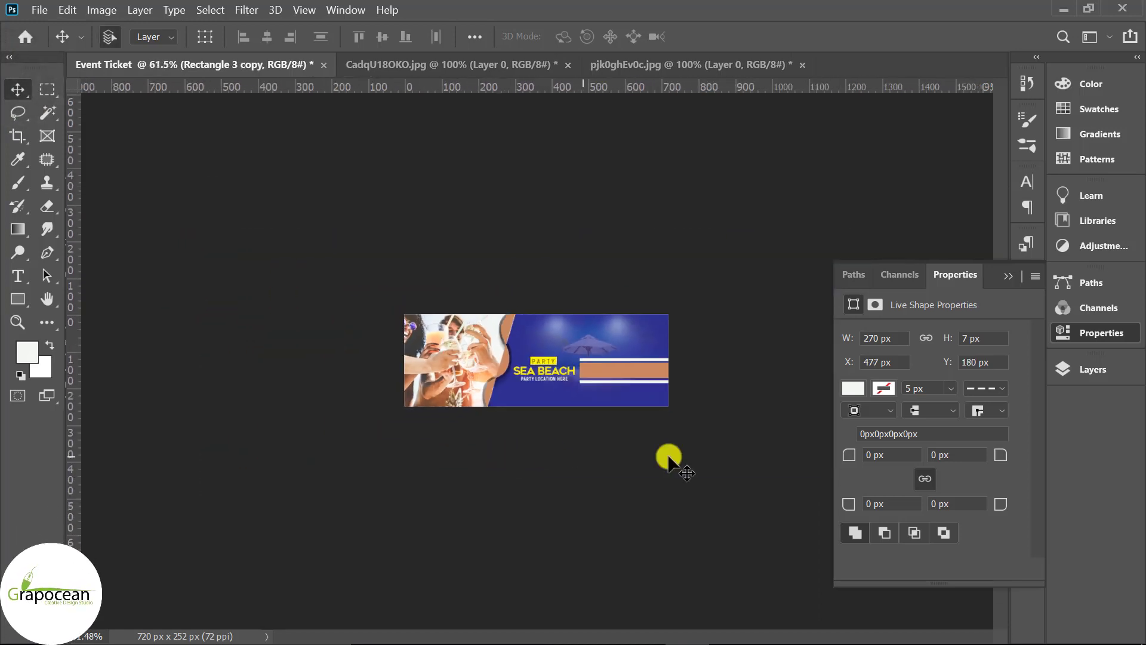
scroll(737, 439, "up", 3)
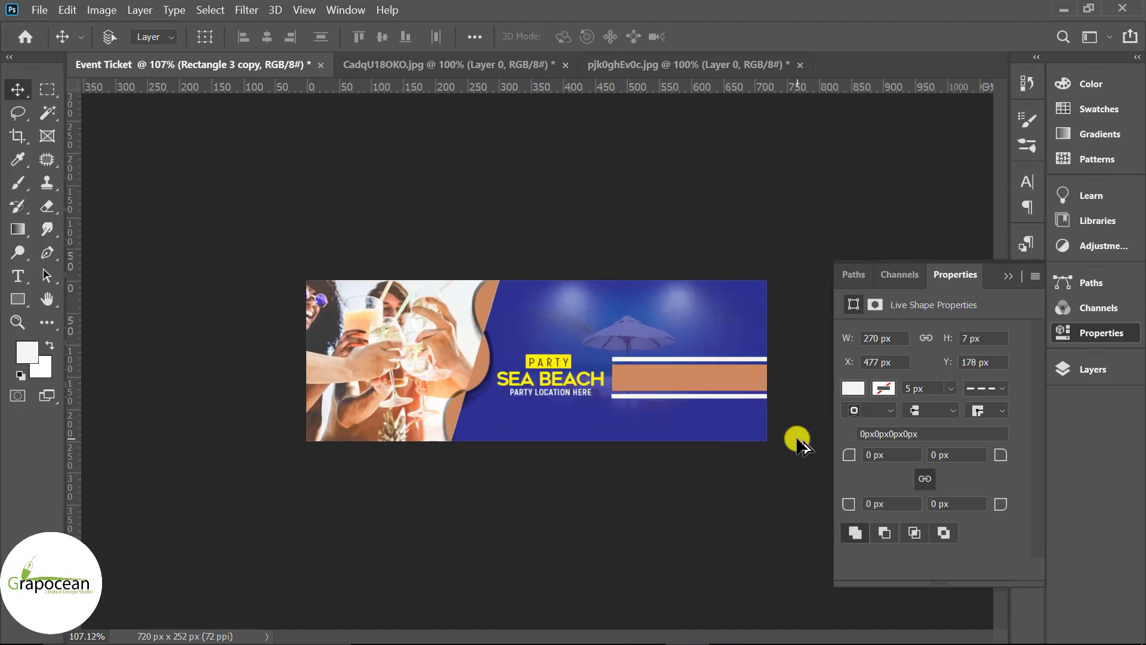
scroll(725, 394, "up", 2)
left_click(735, 396)
left_click(1101, 332)
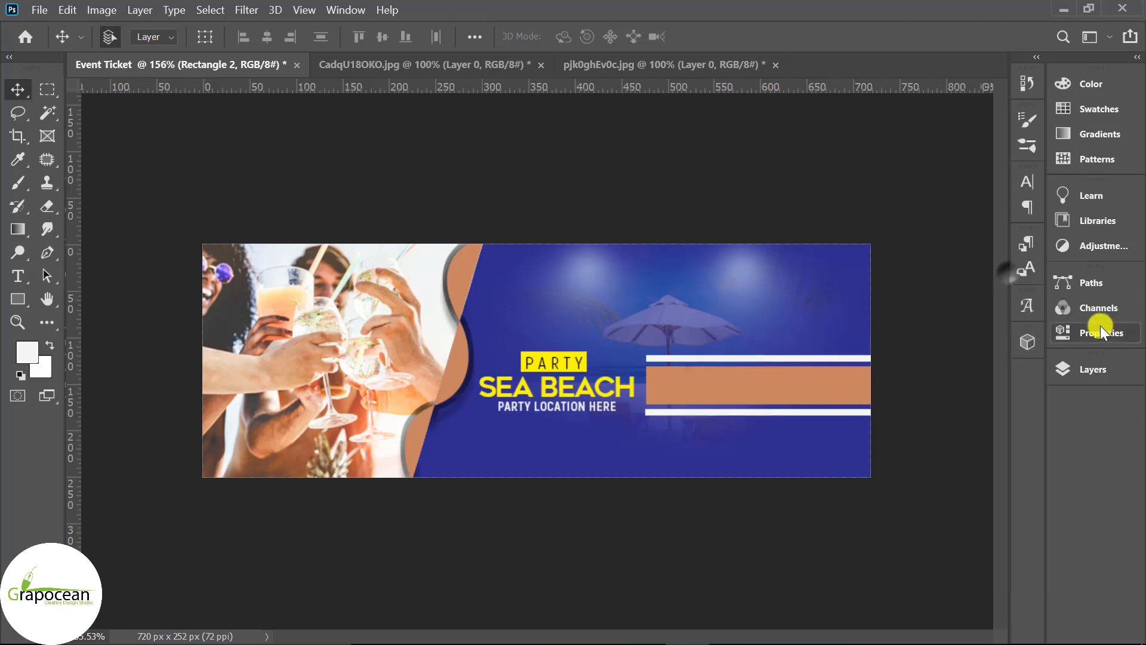
Make the tan bar about half transparent and set the top white line to 50% opacity.
left_click(1092, 369)
left_click(1034, 161)
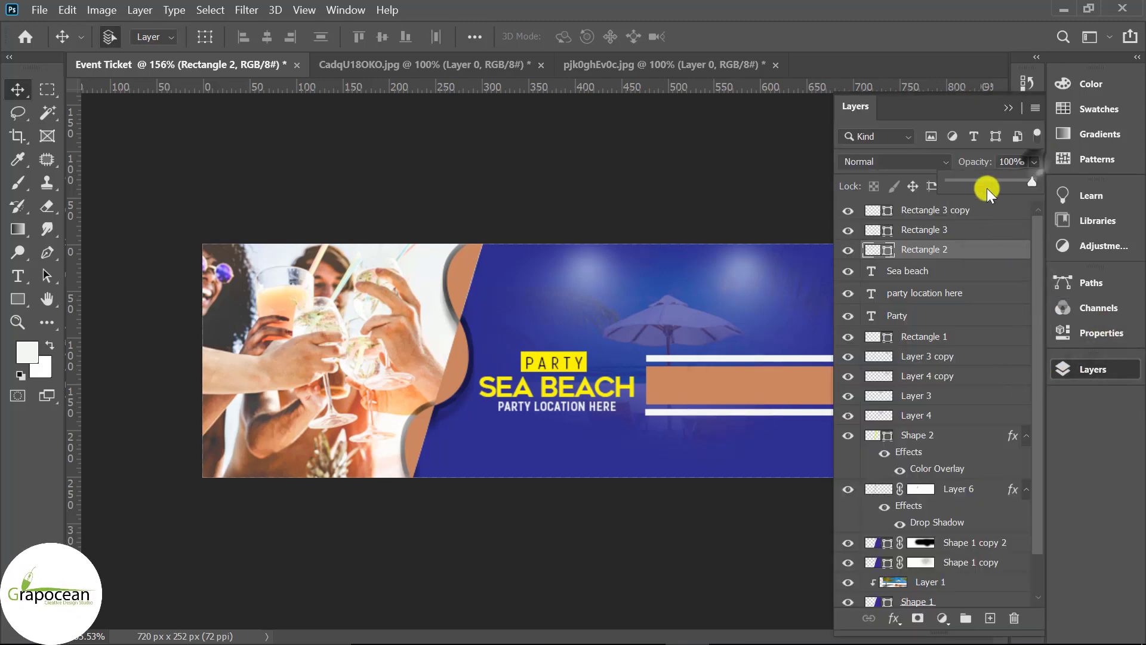
left_click_drag(987, 188, 990, 194)
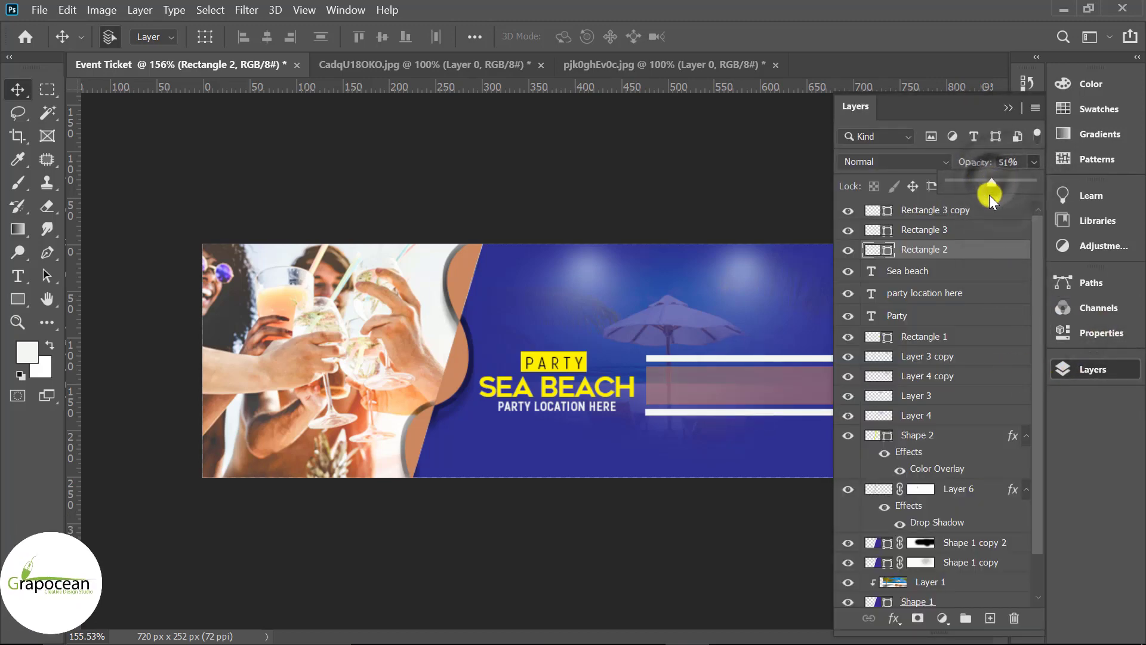
left_click(934, 209)
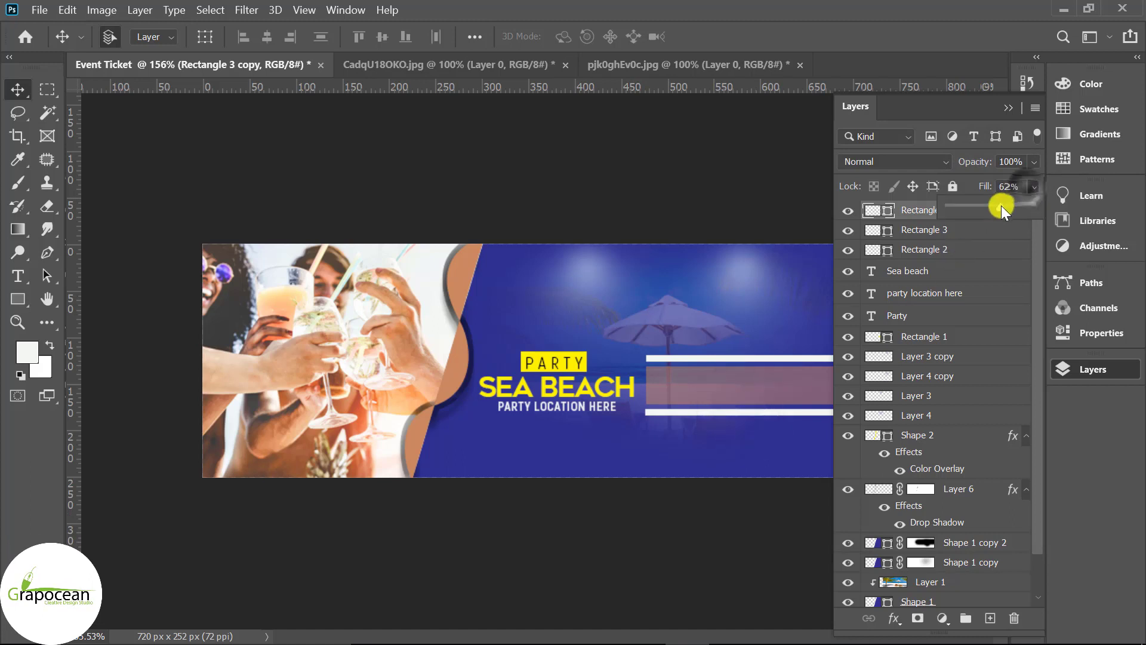
left_click(776, 357)
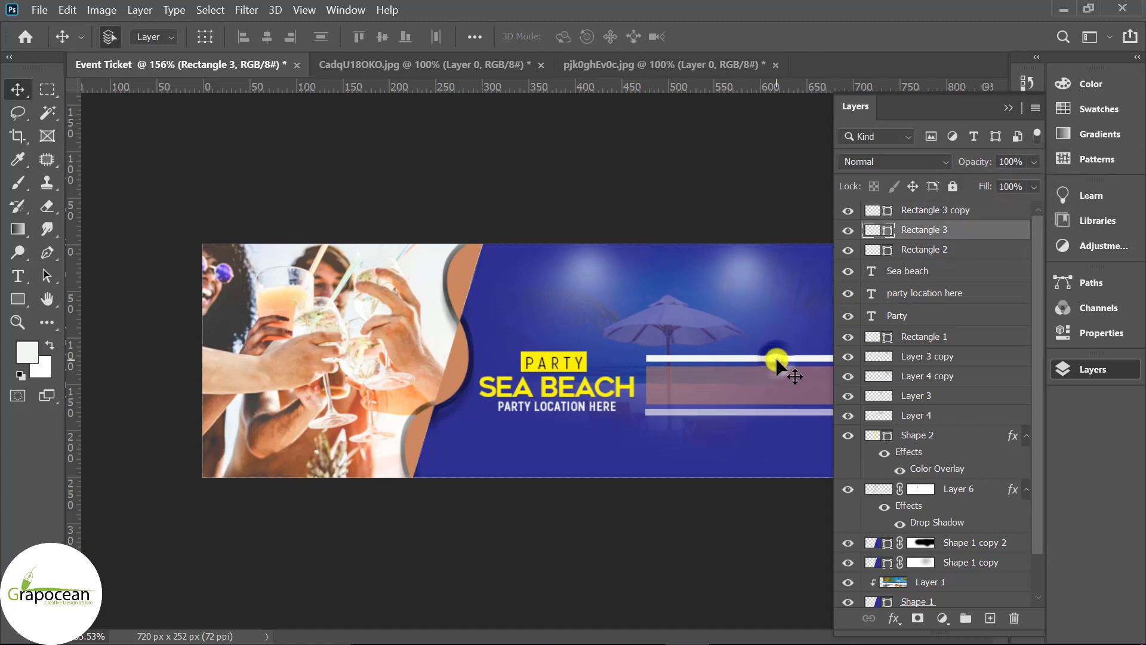
key("5")
left_click(771, 375)
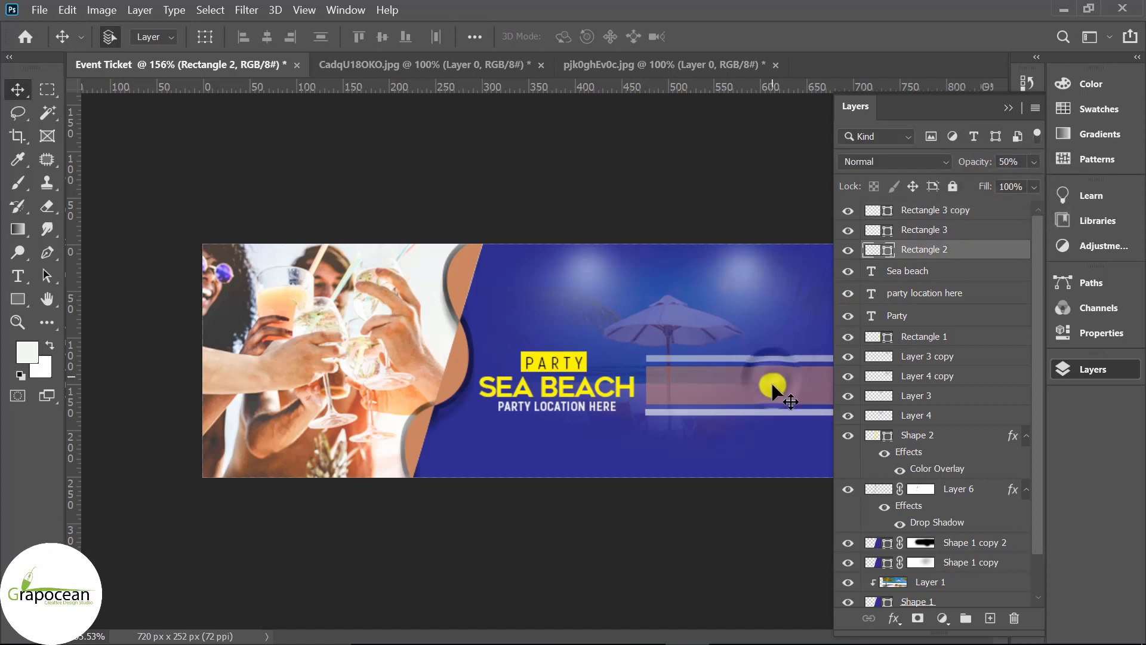
left_click(770, 409)
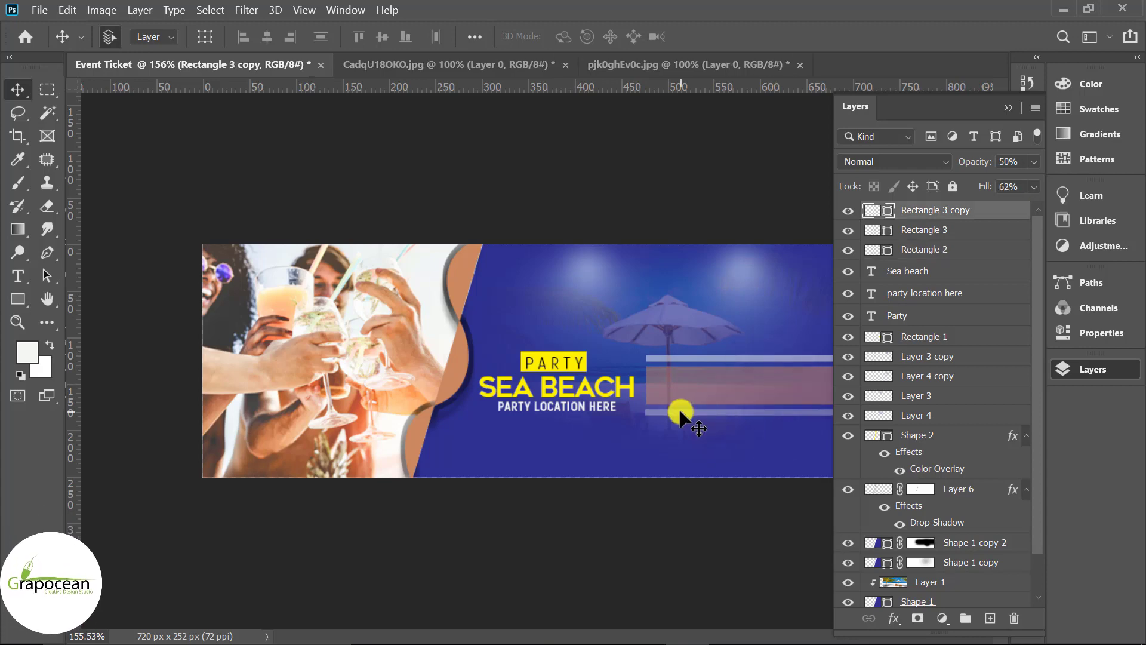
Alt-drag a copy of PARTY LOCATION HERE onto the pink bar and nudge it into place.
scroll(621, 469, "down", 3)
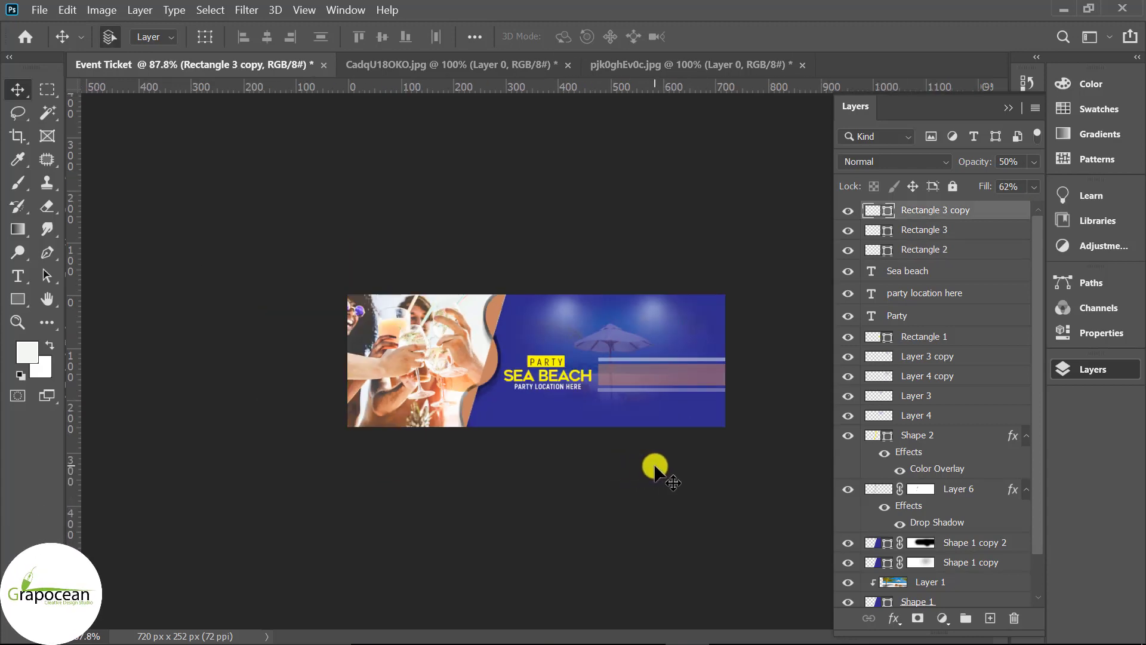
scroll(655, 469, "up", 2)
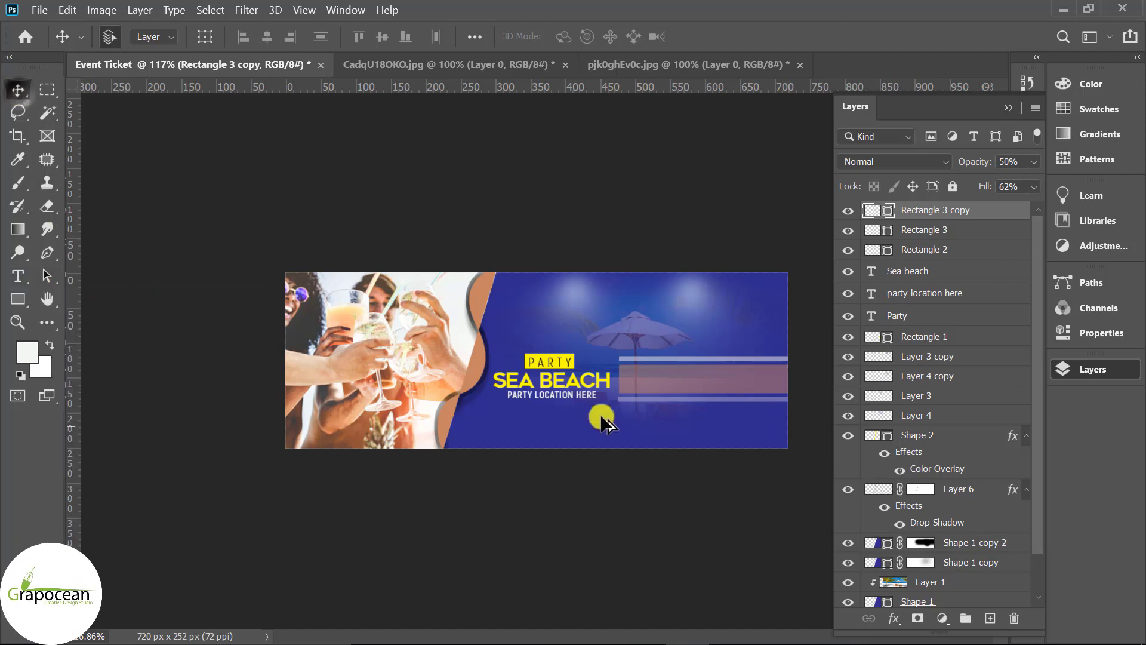
scroll(602, 421, "up", 5)
mouse_move(732, 417)
left_mouse_down()
mouse_move(849, 389)
mouse_move(812, 391)
left_mouse_up()
scroll(621, 449, "down", 3)
mouse_move(741, 387)
left_mouse_down()
mouse_move(681, 391)
mouse_move(697, 388)
left_mouse_up()
Bring the text copy to the top of the stack and retype it as WELCOME TO YOUR PLACE.
key("ctrl+shift+bracketright")
scroll(541, 362, "down", 2)
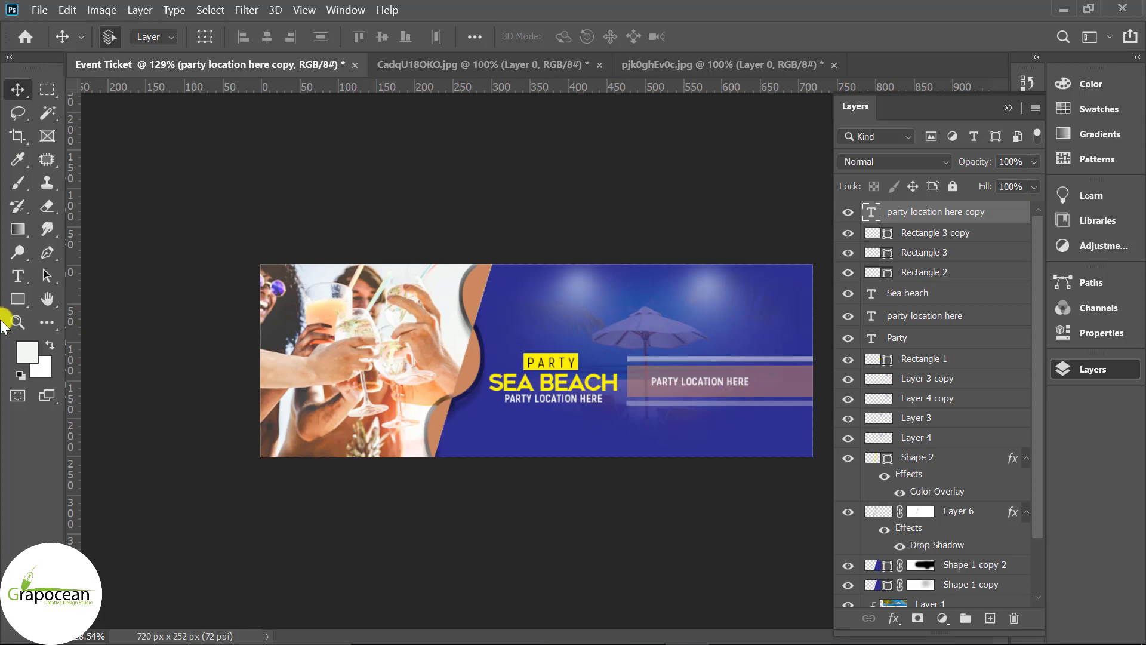
left_click(24, 276)
left_click(670, 381)
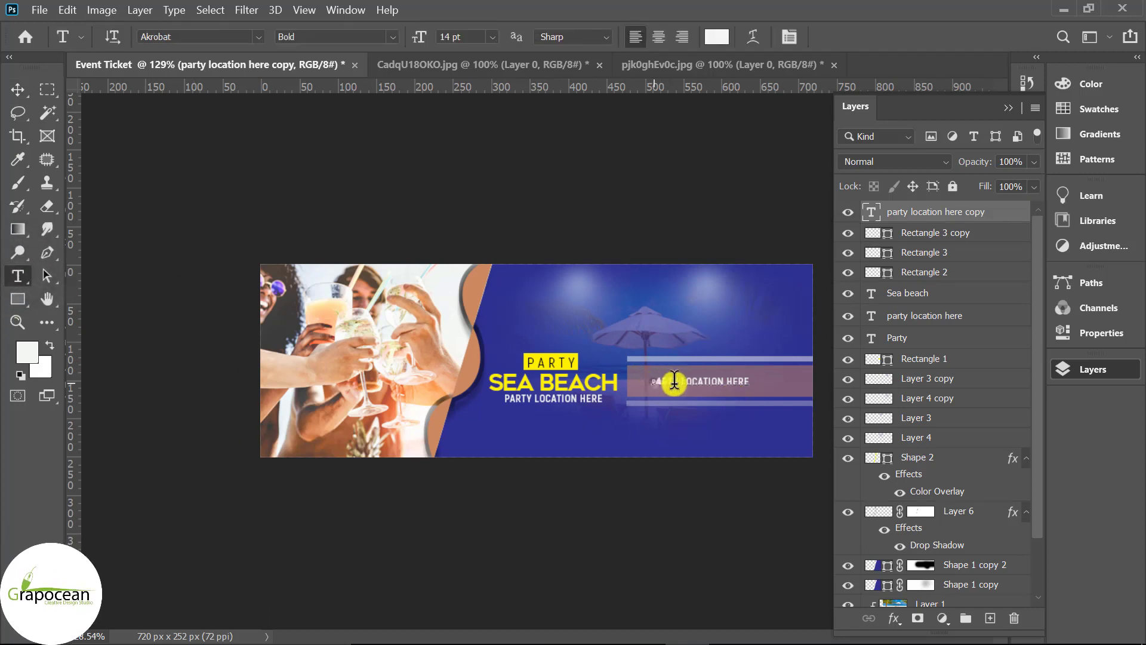
key("ctrl+a")
type("lc")
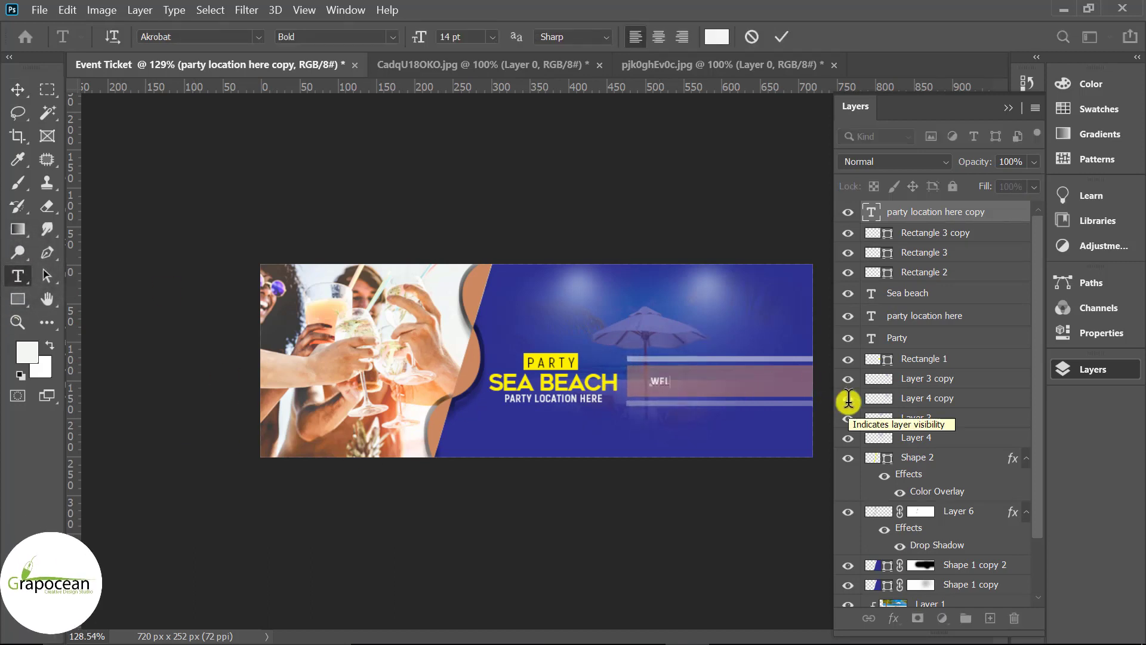
type("o")
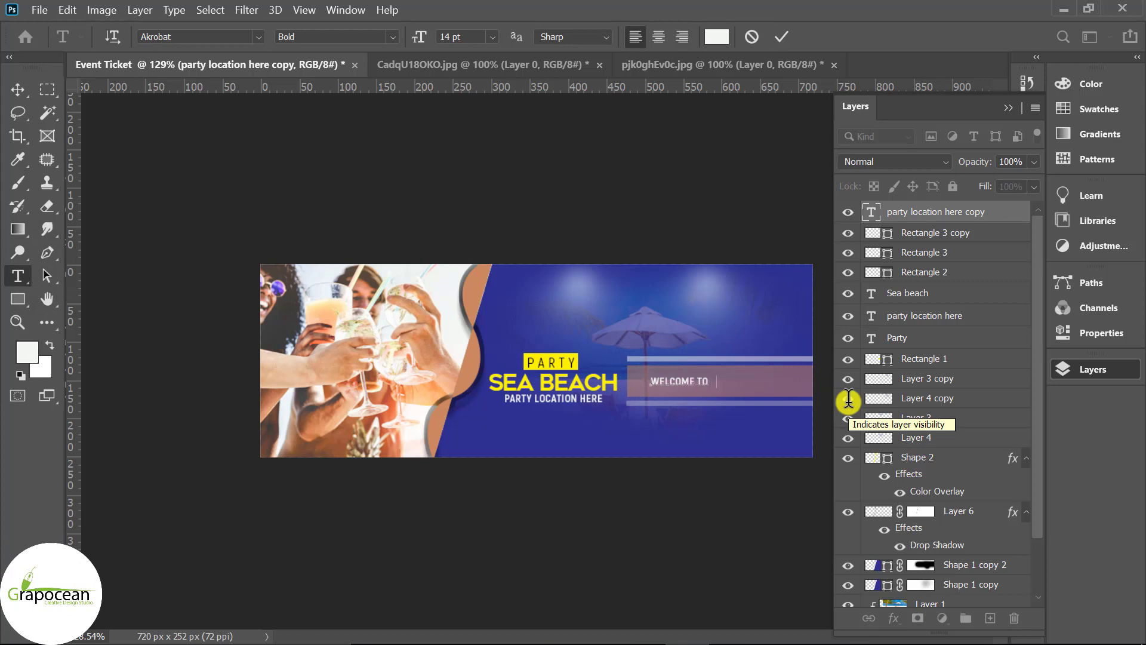
type("your")
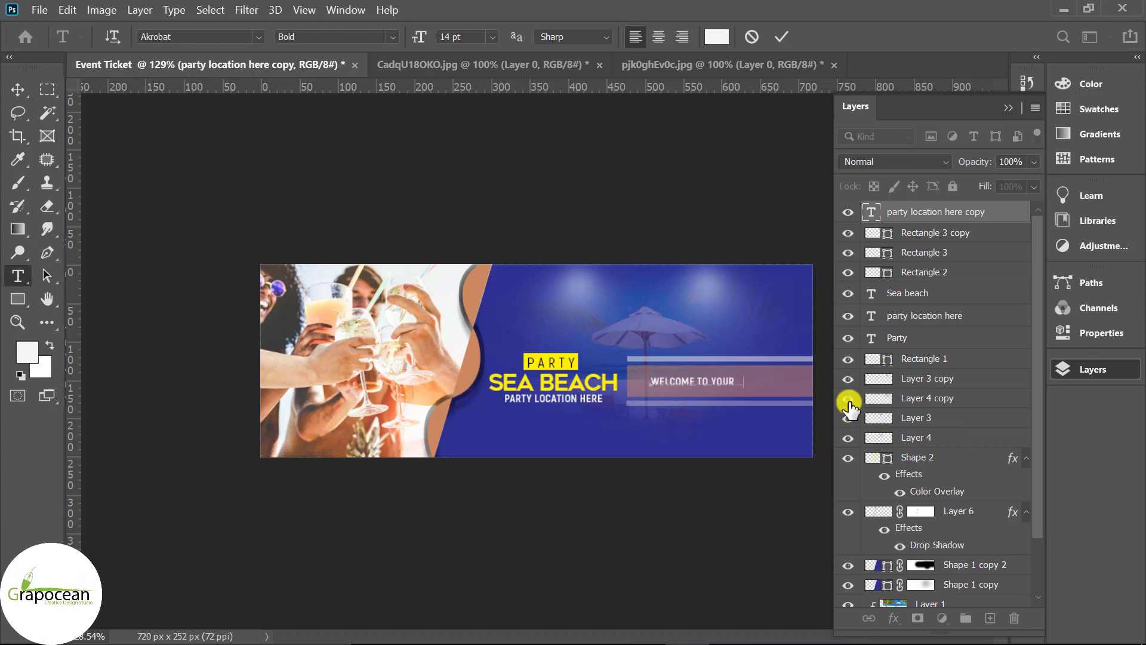
type("ace")
Set the welcome text to Akrobat at 22.65 pt and reposition it on the pink bar.
left_click(219, 37)
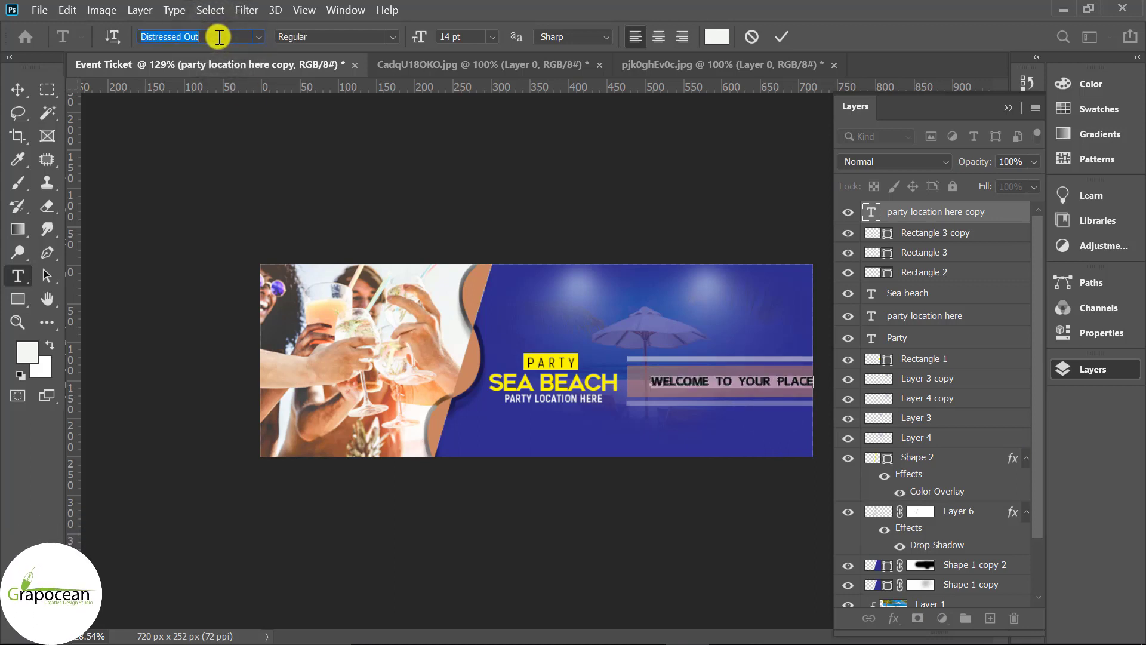
key("Up")
left_click(260, 38)
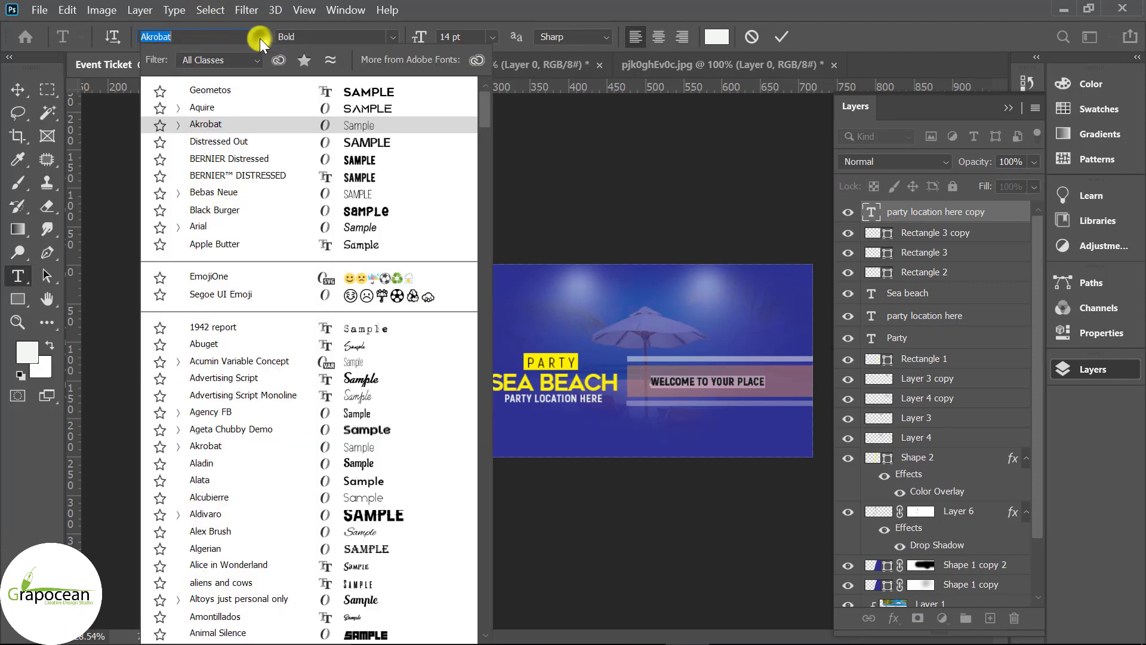
left_click(327, 91)
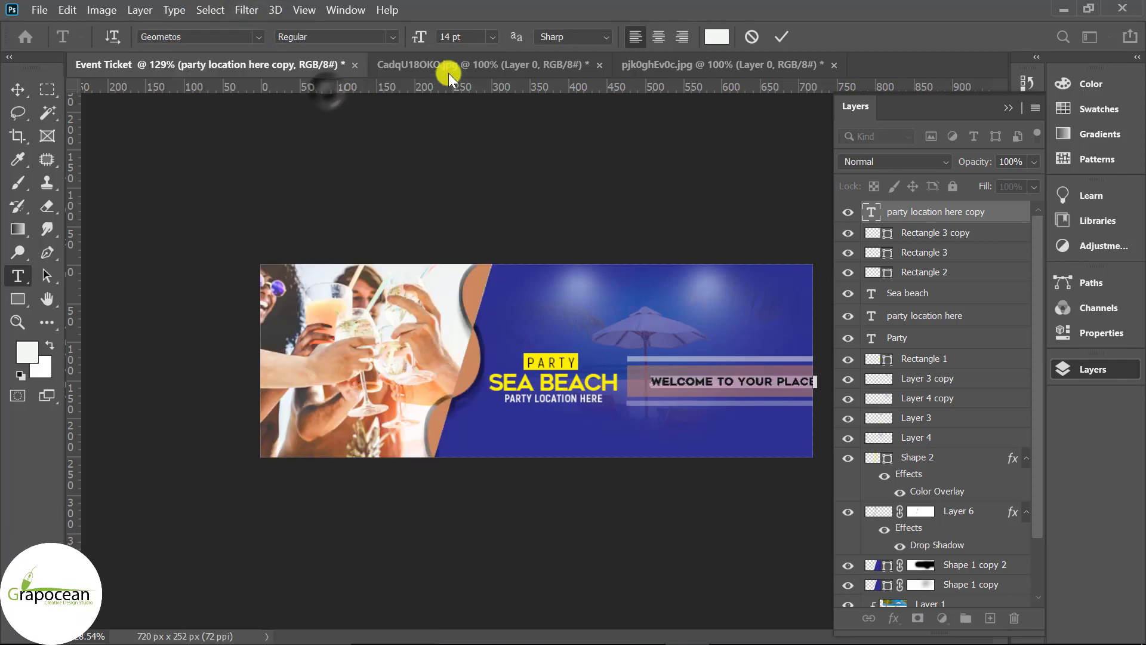
key("BackSpace")
key("BackSpace")
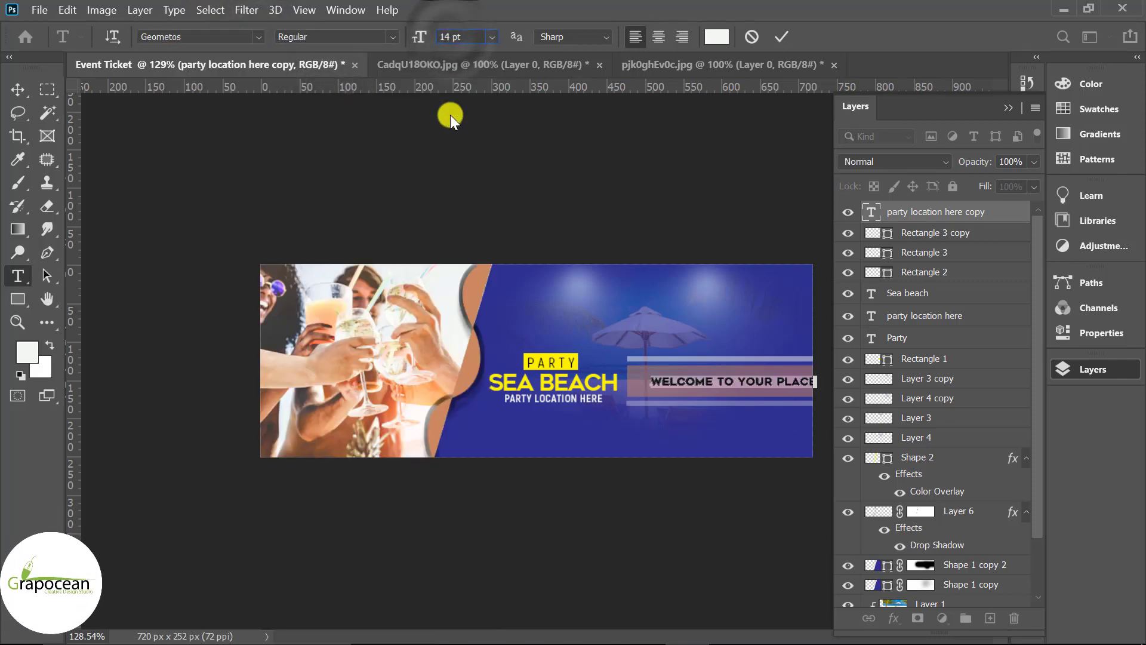
type("*122.65")
key("Return")
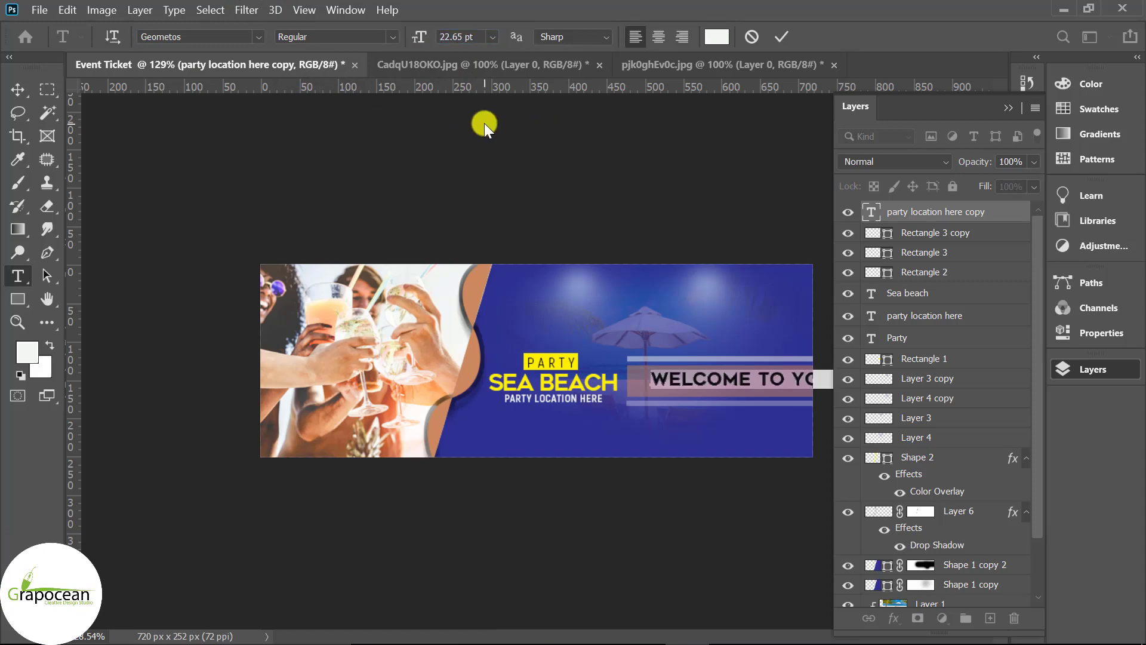
left_click(253, 37)
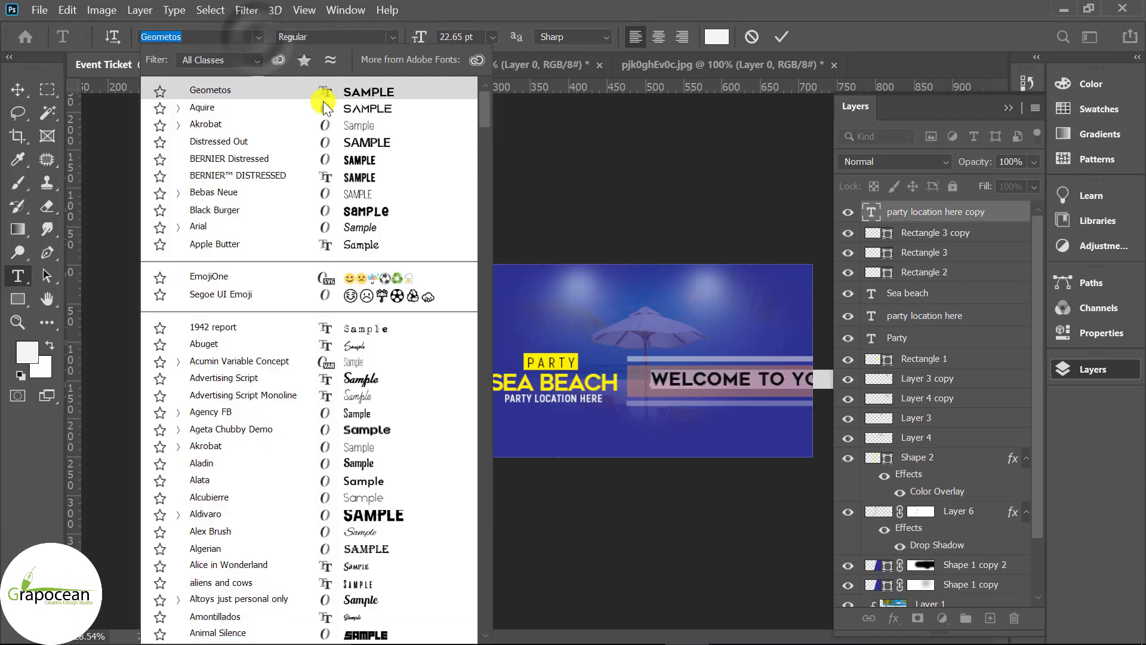
left_click(343, 123)
left_click(27, 95)
left_click_drag(744, 382, 725, 384)
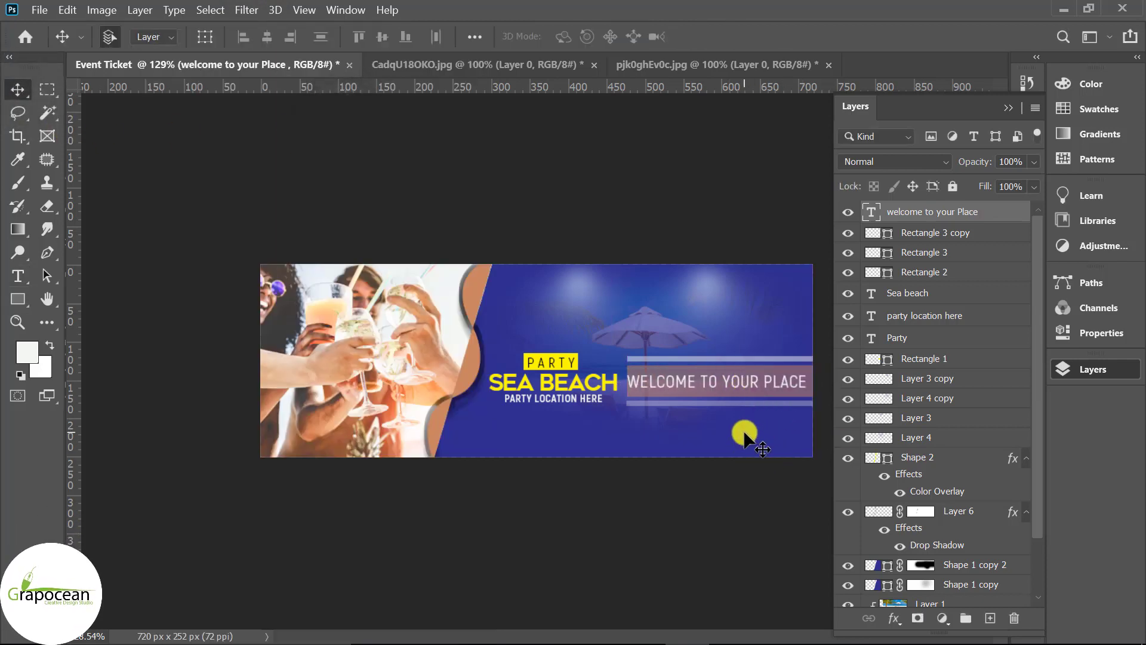
key("ctrl+plus")
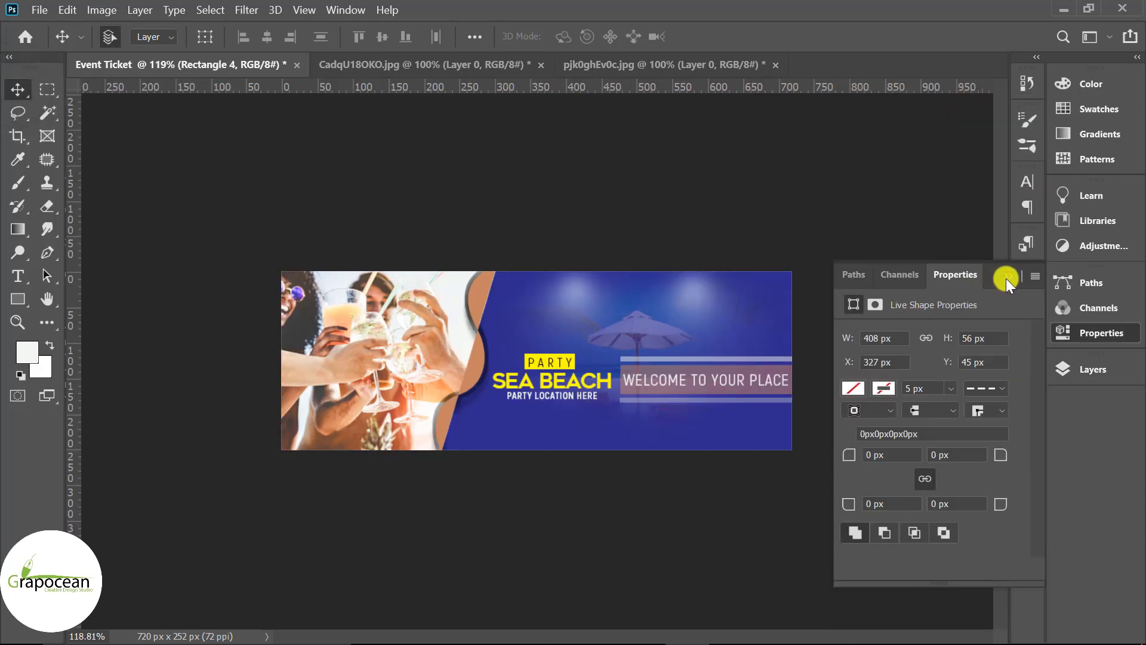
Give Rectangle 4 a white 2 px dashed stroke with no fill.
left_click(1007, 276)
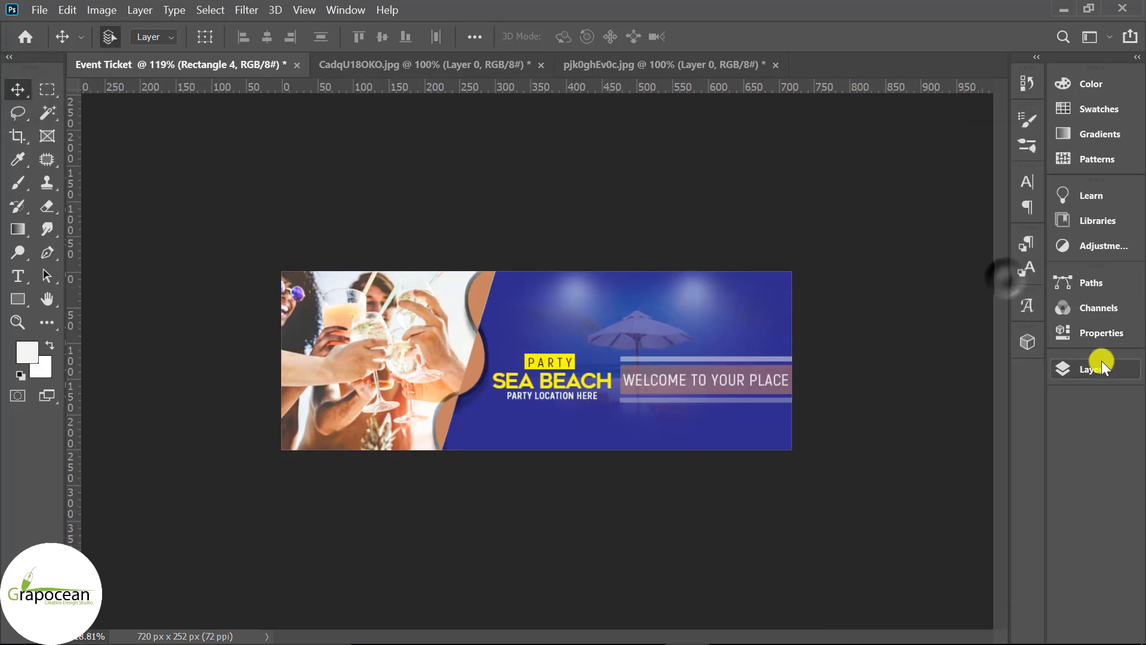
left_click(1107, 371)
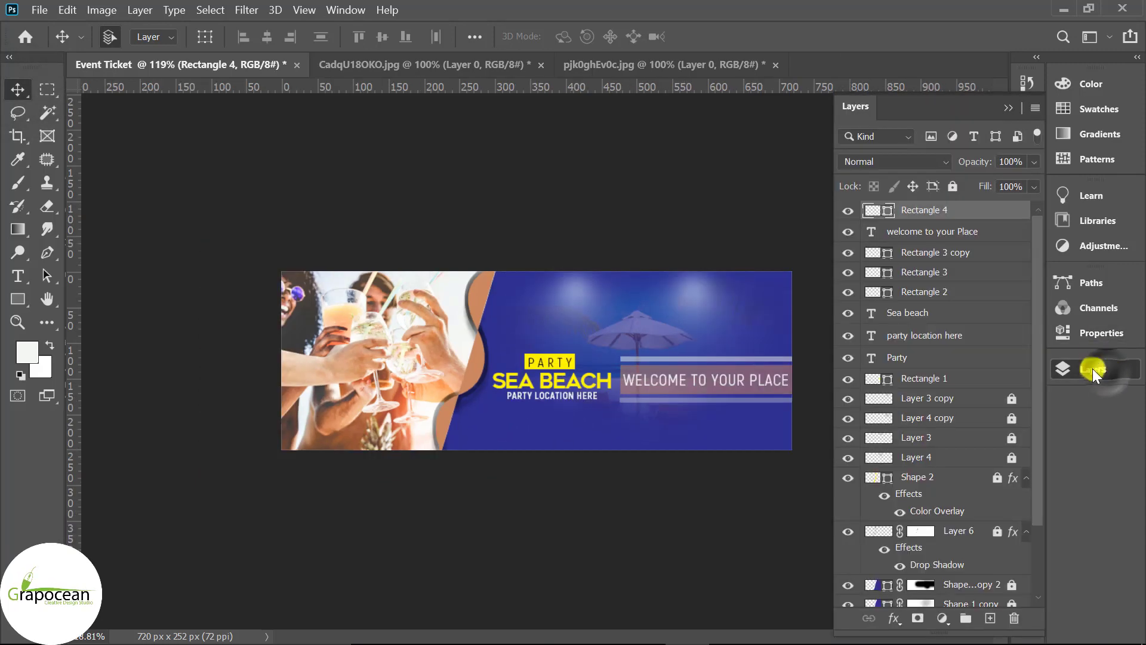
left_click(17, 298)
left_click(263, 37)
left_click(154, 128)
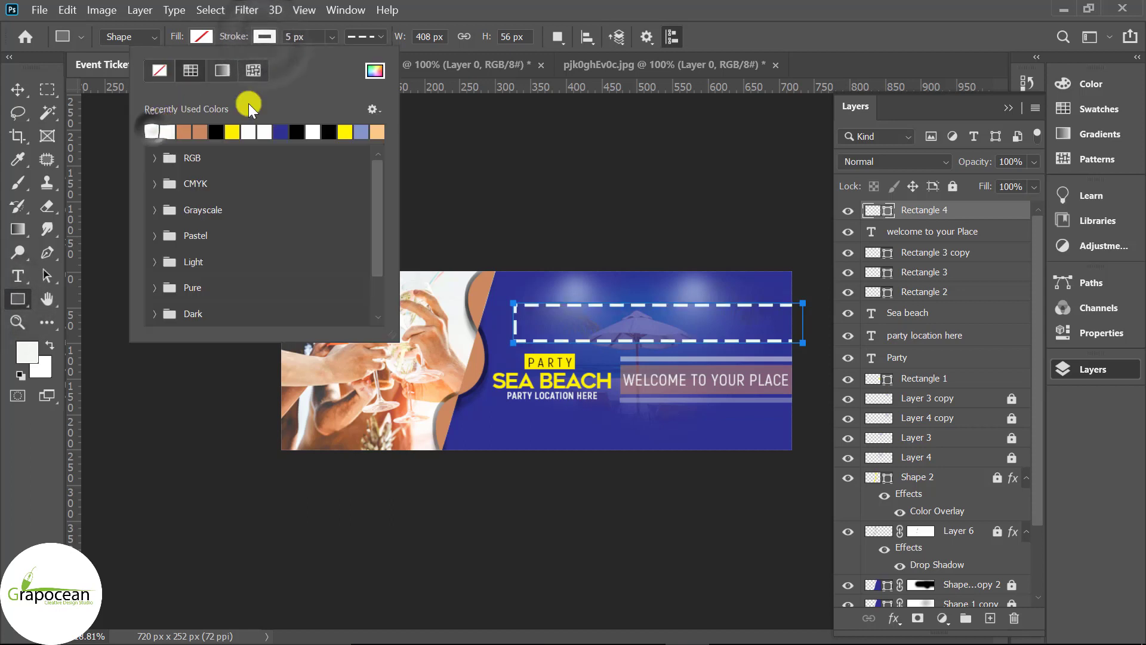
left_click(294, 36)
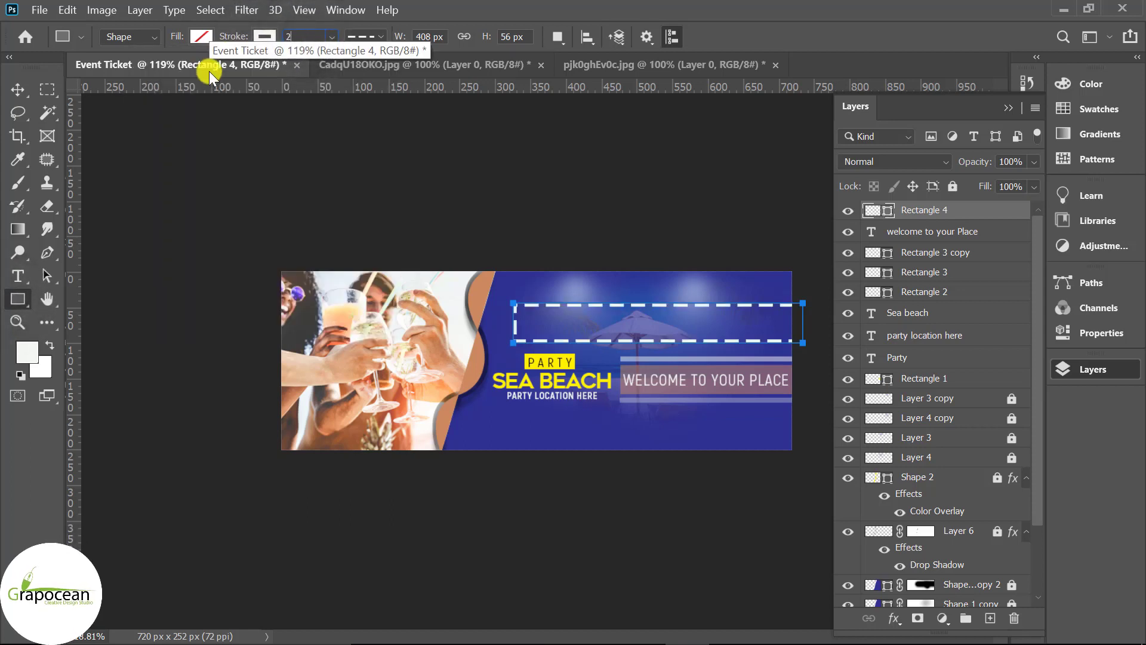
type("2")
key("Return")
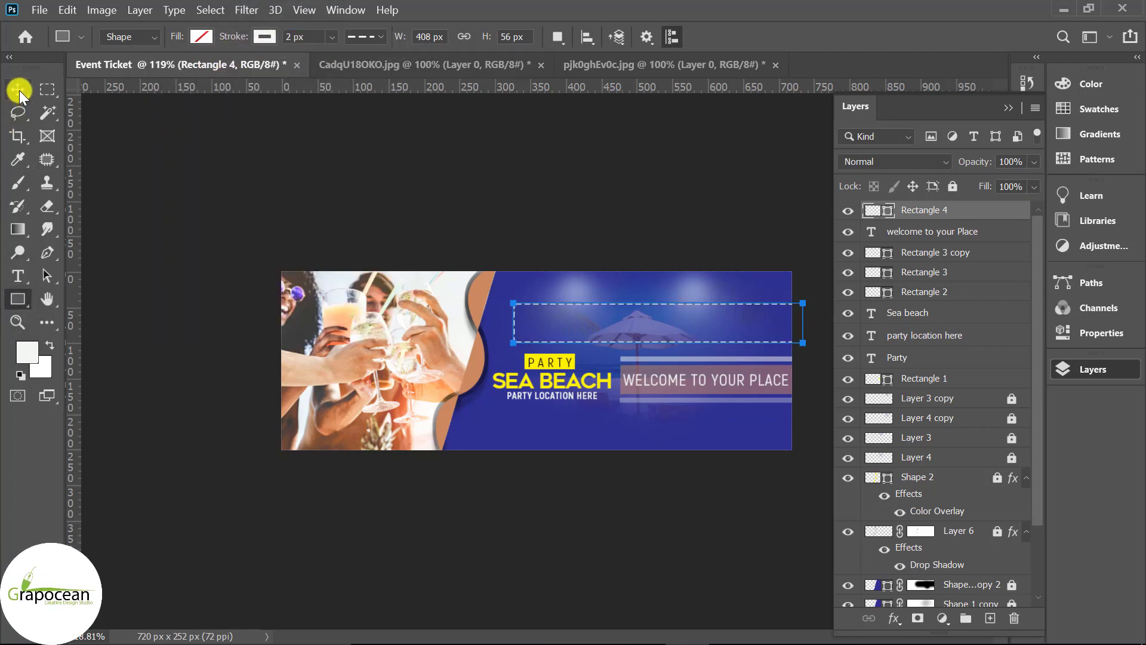
Free-transform the dashed rectangle into a thin strip below the welcome bar.
left_click(18, 89)
scroll(536, 358, "up", 3)
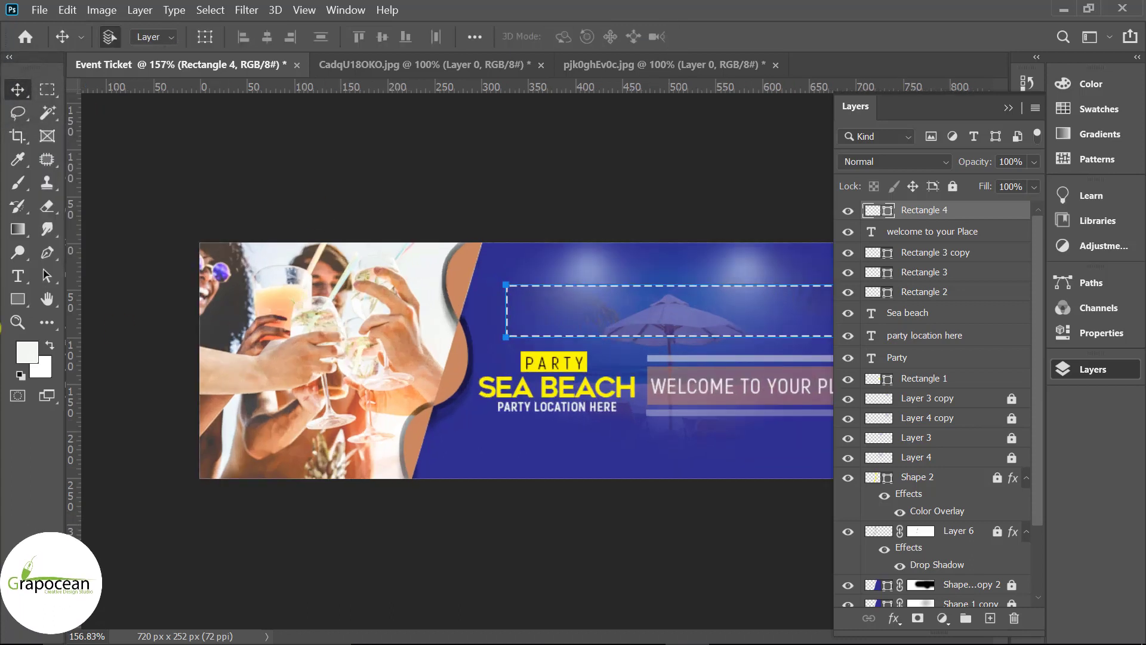
left_click(17, 300)
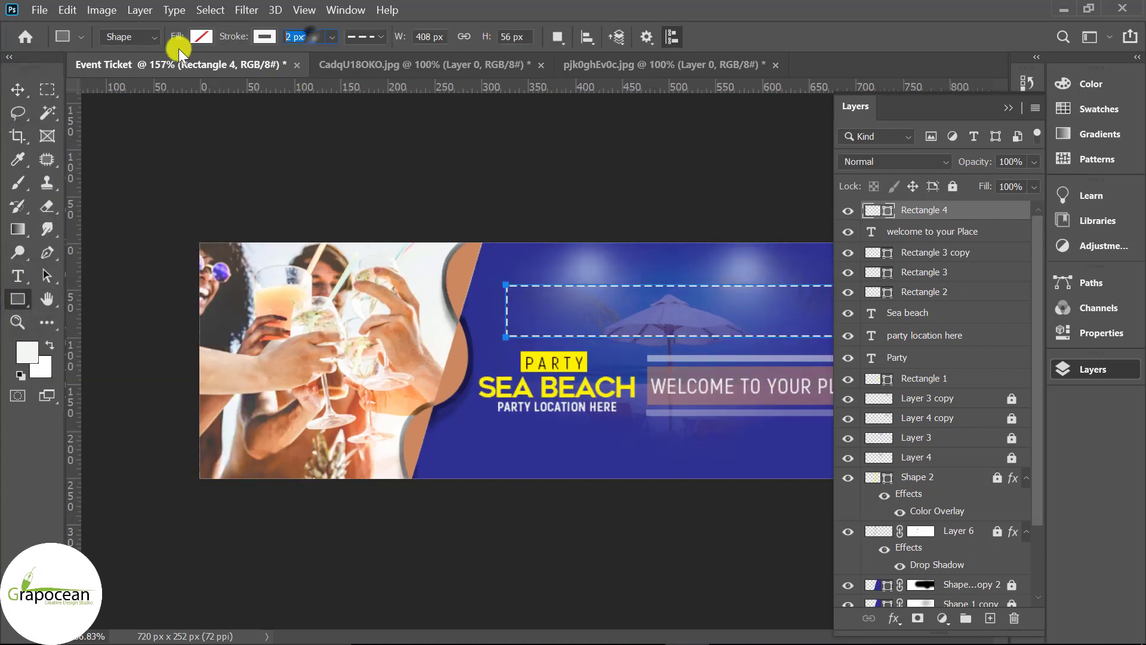
left_click(17, 90)
scroll(610, 471, "down", 5)
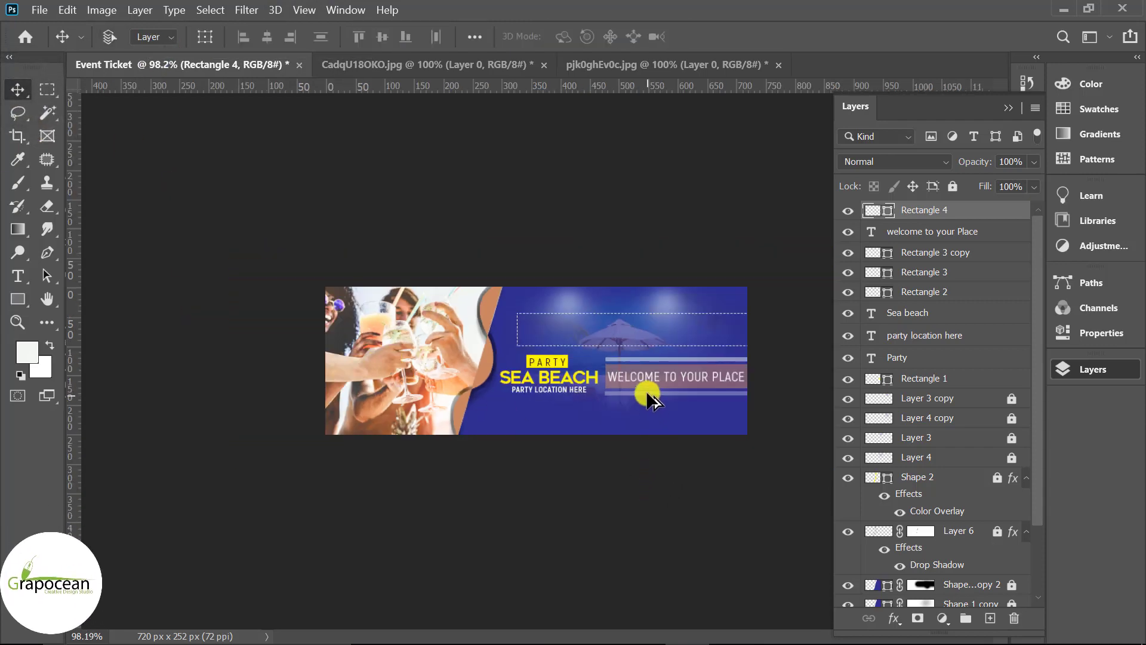
scroll(646, 389, "up", 2)
key("ctrl+t")
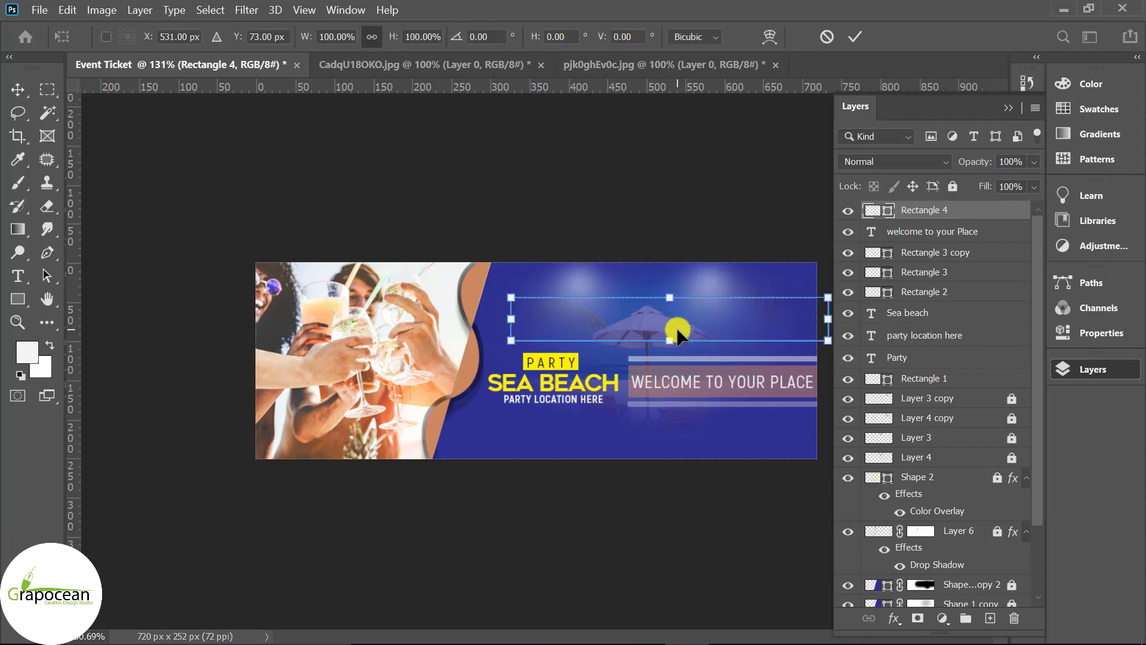
scroll(672, 327, "up", 2)
mouse_move(711, 332)
left_mouse_down()
mouse_move(720, 308)
mouse_move(734, 442)
left_mouse_up()
scroll(734, 442, "down", 2)
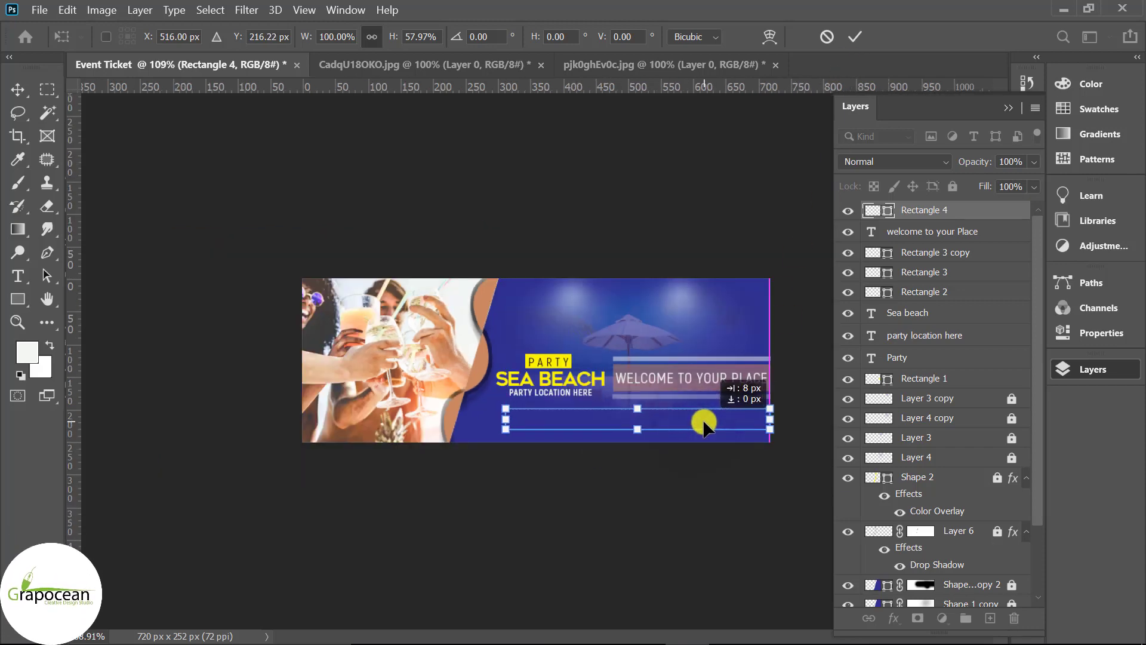
left_click(854, 36)
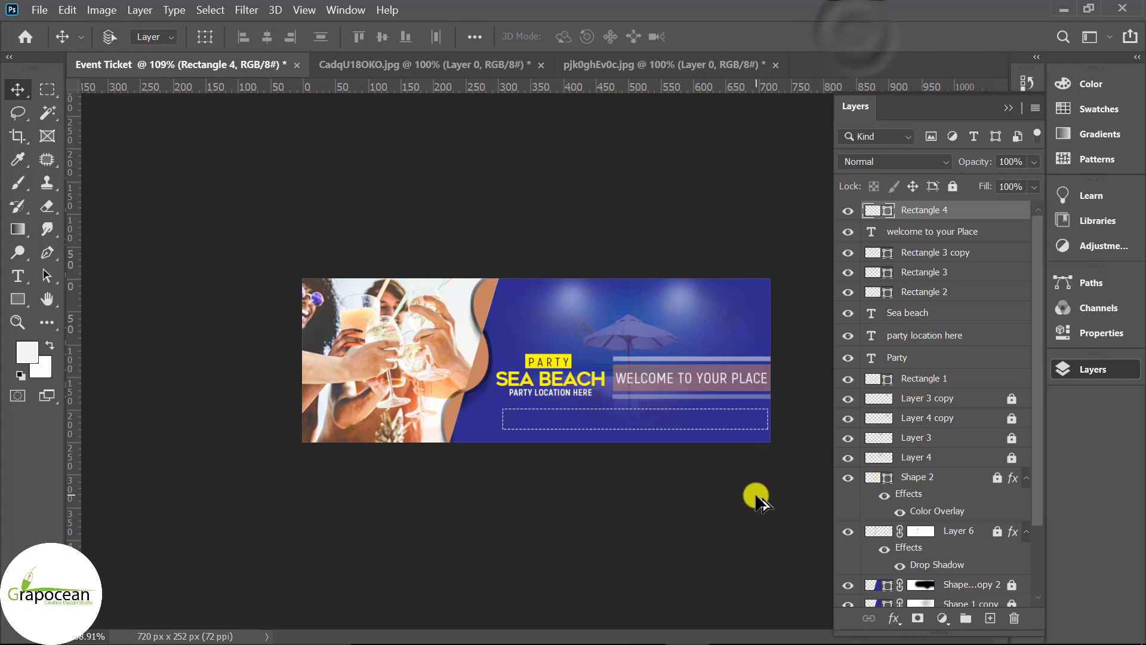
Stretch the dashed strip's left edge further toward the photo.
scroll(746, 492, "up", 1)
scroll(358, 531, "down", 2)
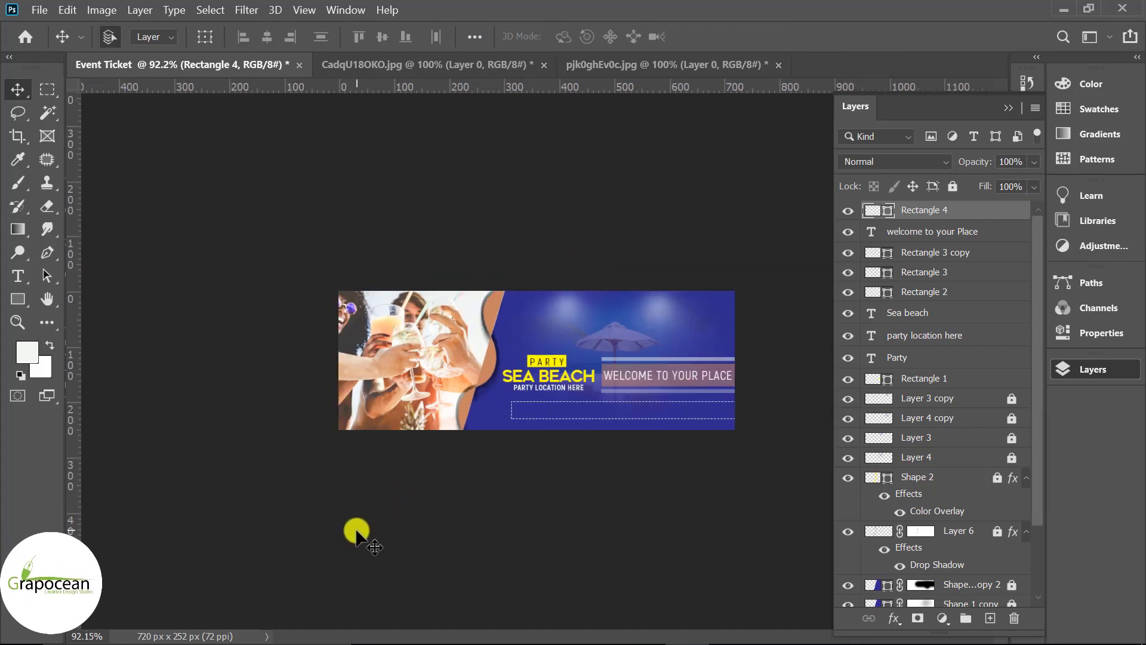
scroll(651, 507, "up", 1)
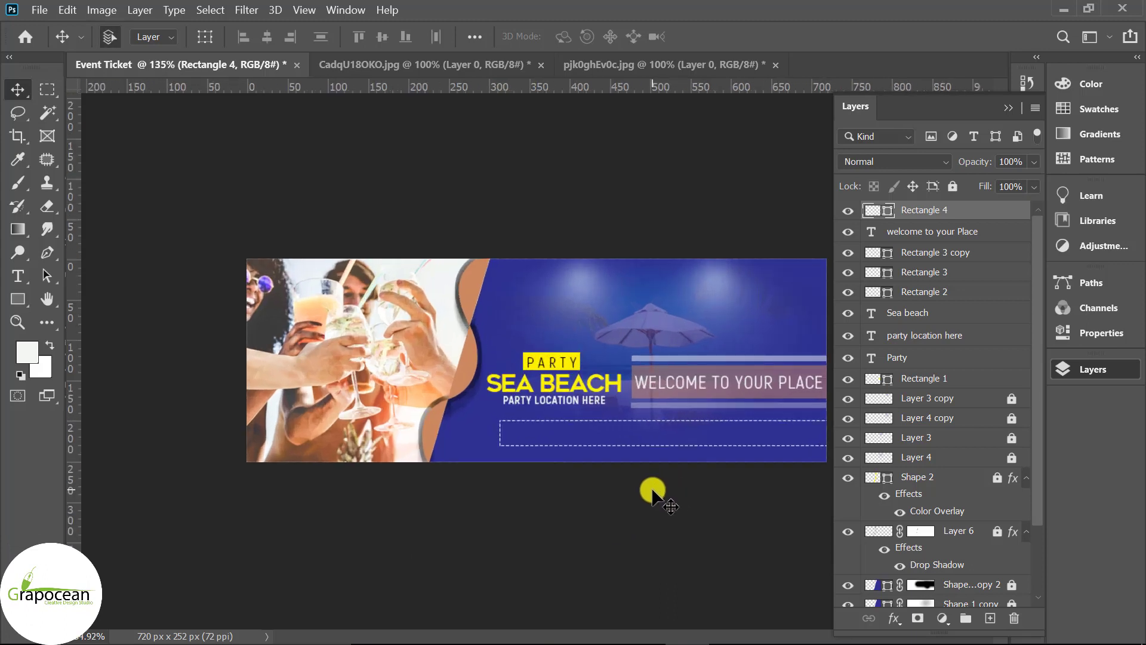
scroll(639, 489, "up", 1)
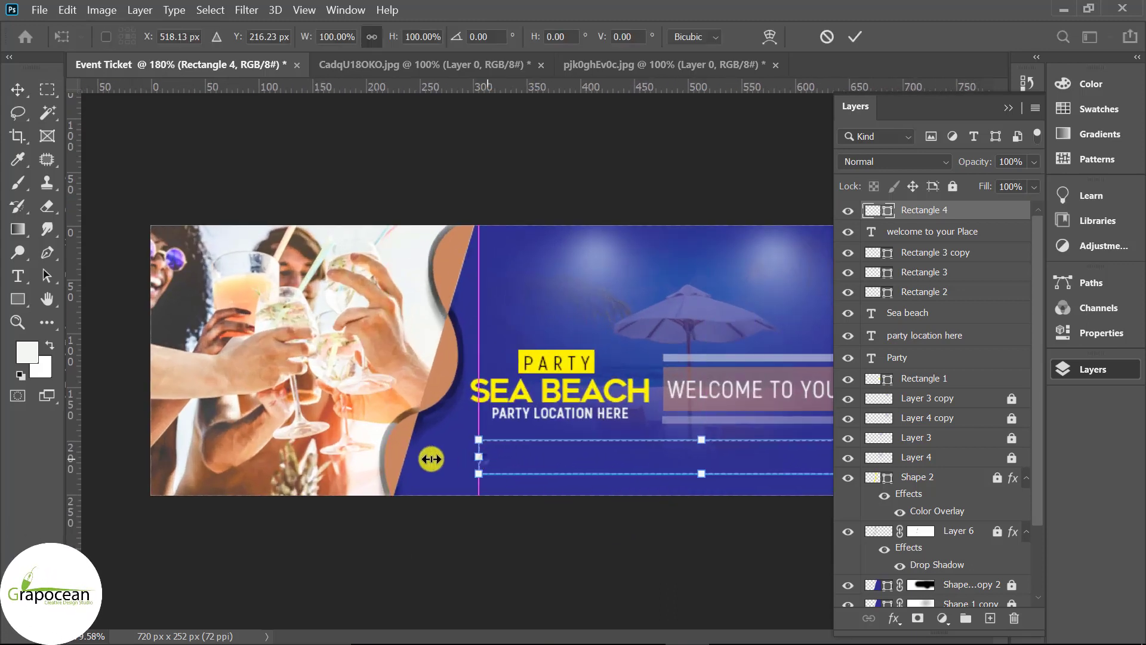
left_click_drag(430, 459, 391, 458)
left_click(854, 37)
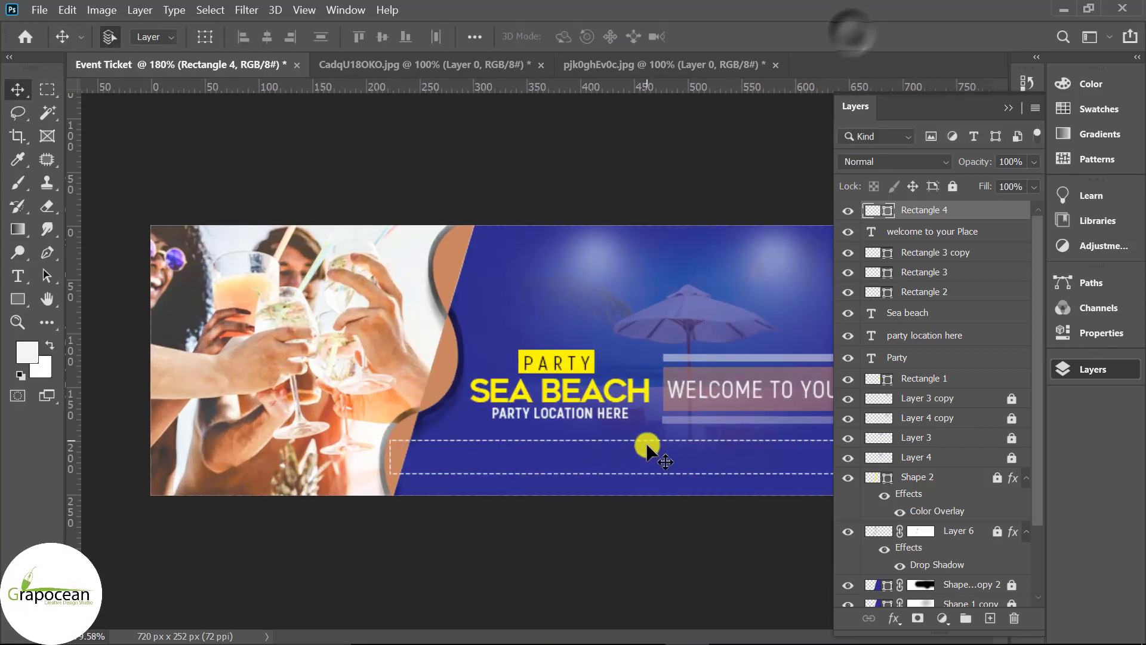
Mask the dashed strip to Shape 1's curved outline, then add an empty layer.
scroll(927, 543, "down", 3)
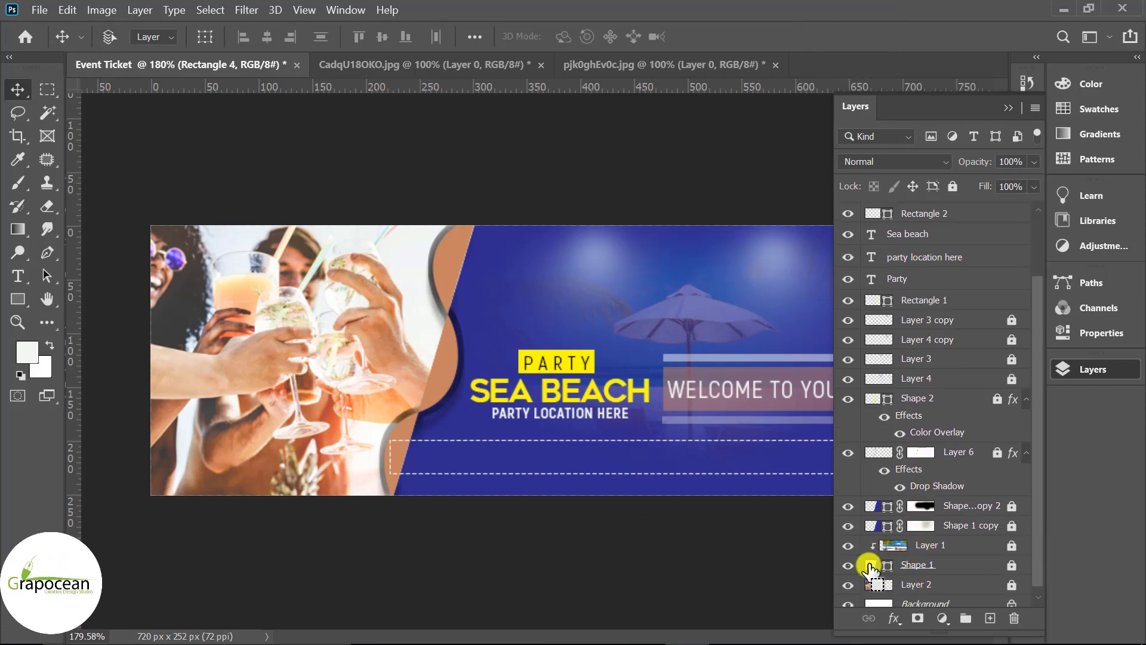
left_click(871, 565, "ctrl")
scroll(946, 239, "up", 5)
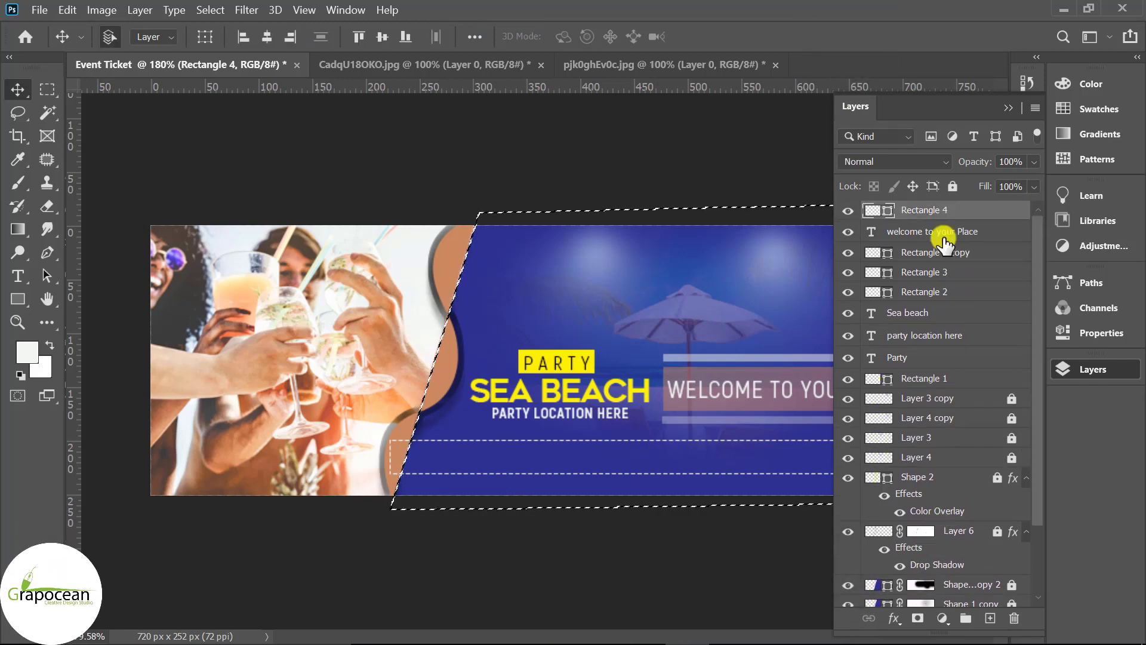
left_click(917, 618)
scroll(513, 519, "down", 3)
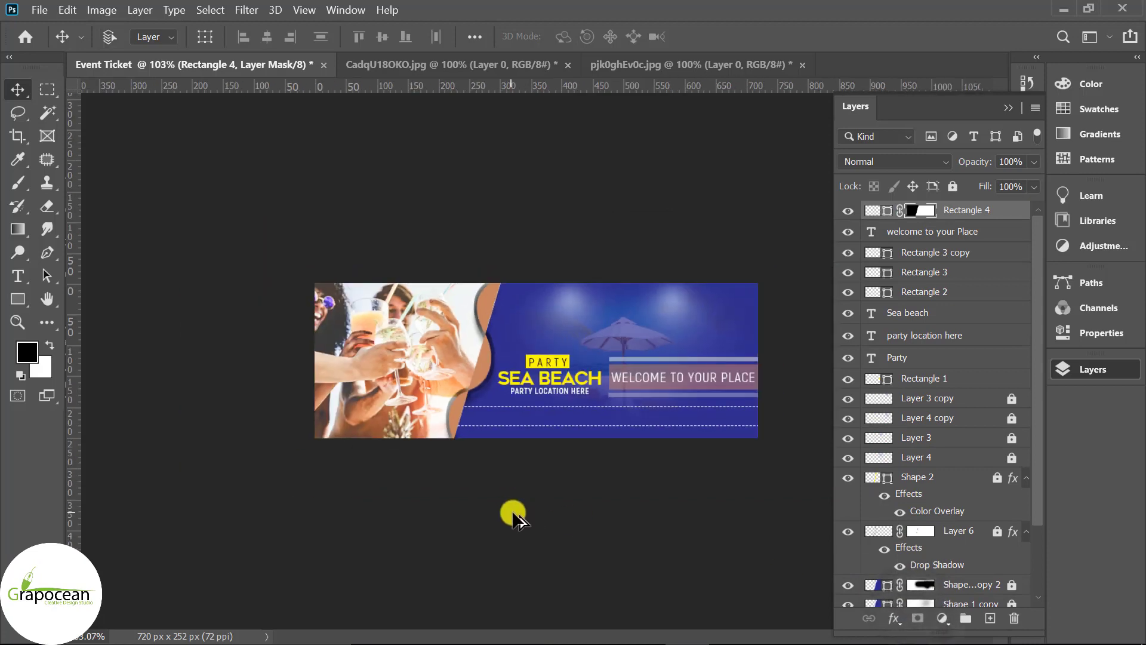
scroll(594, 501, "up", 1)
scroll(583, 503, "up", 2)
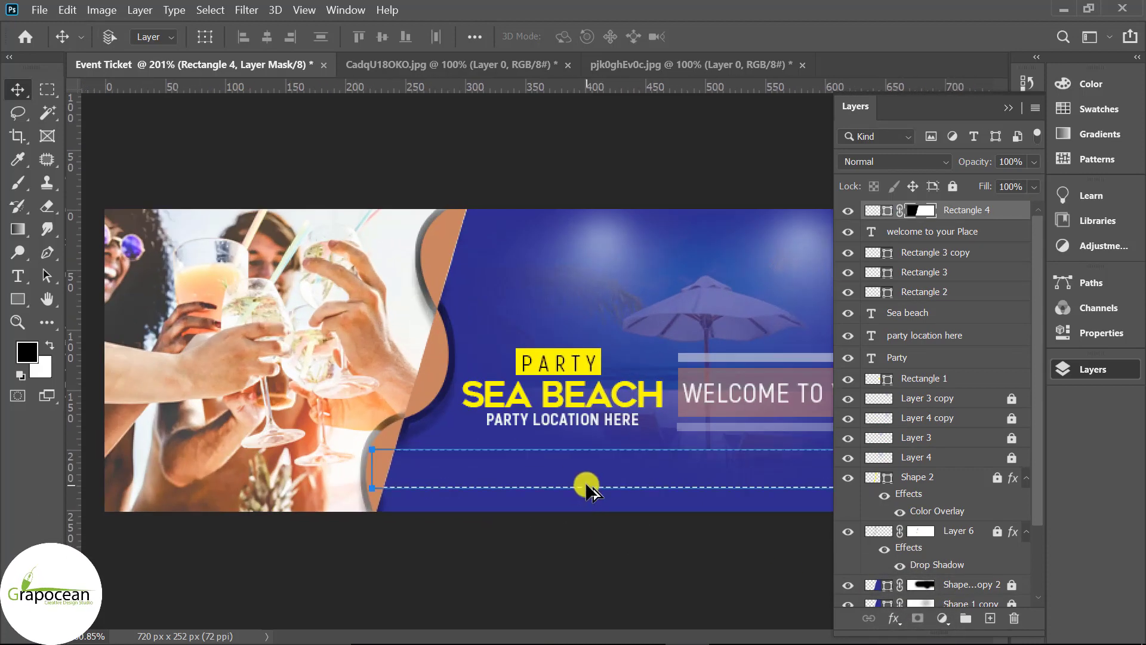
scroll(585, 485, "up", 2)
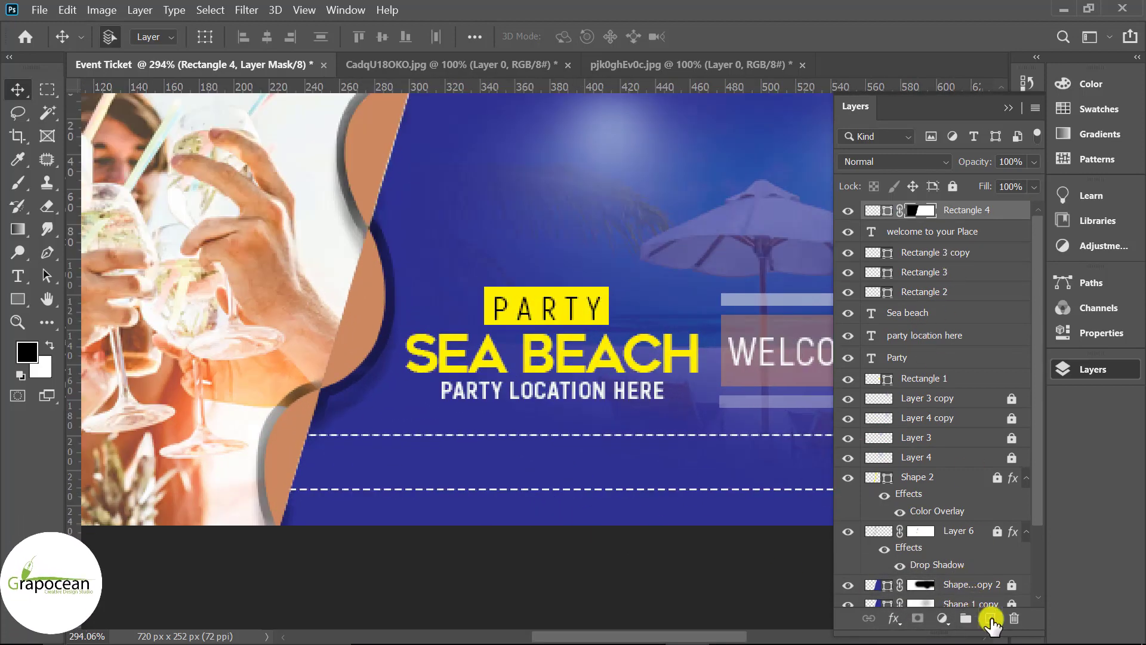
left_click(990, 618)
scroll(417, 454, "up", 3)
Set the Pen tool to Shape mode with a 1 px dashed stroke.
left_click(48, 253)
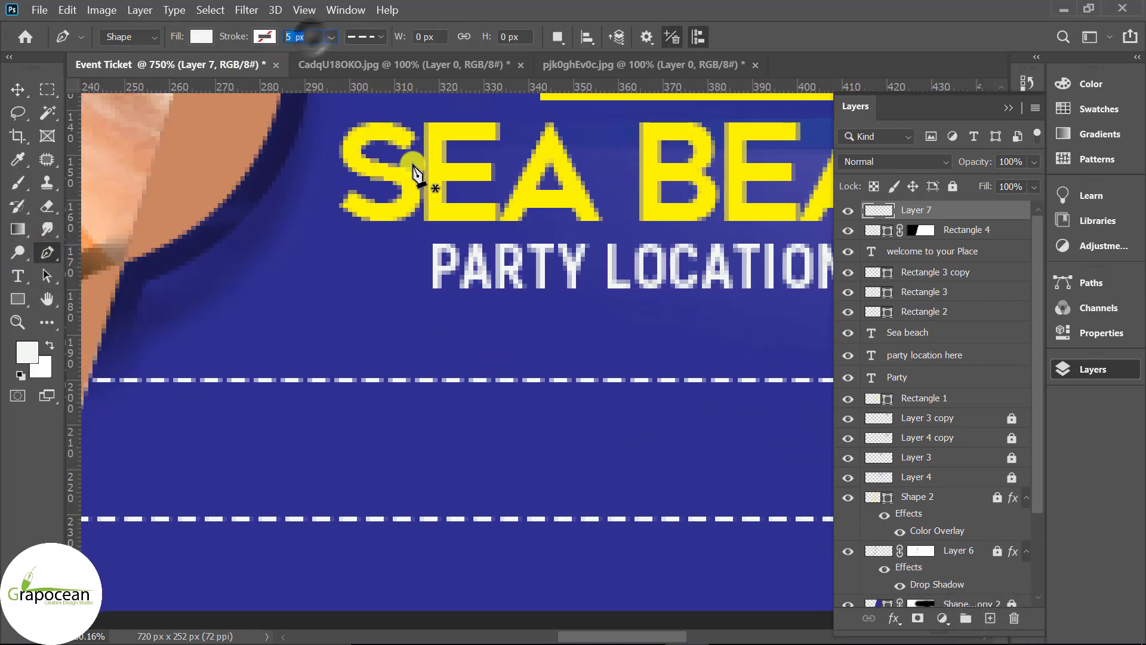
left_click(264, 37)
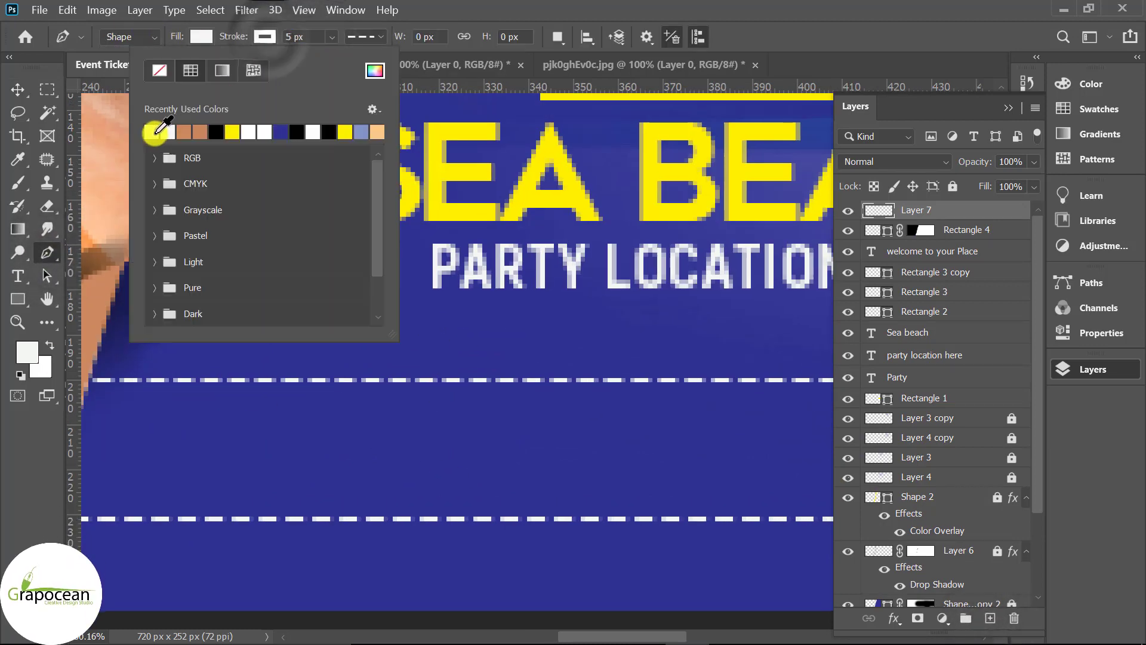
left_click(305, 36)
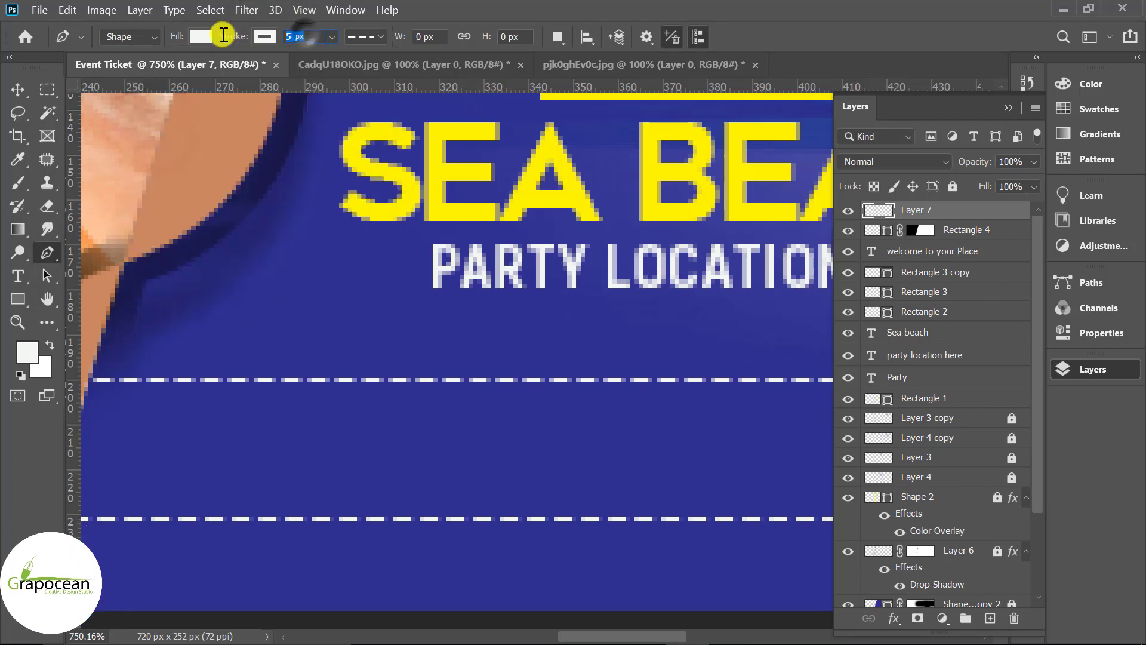
type("1")
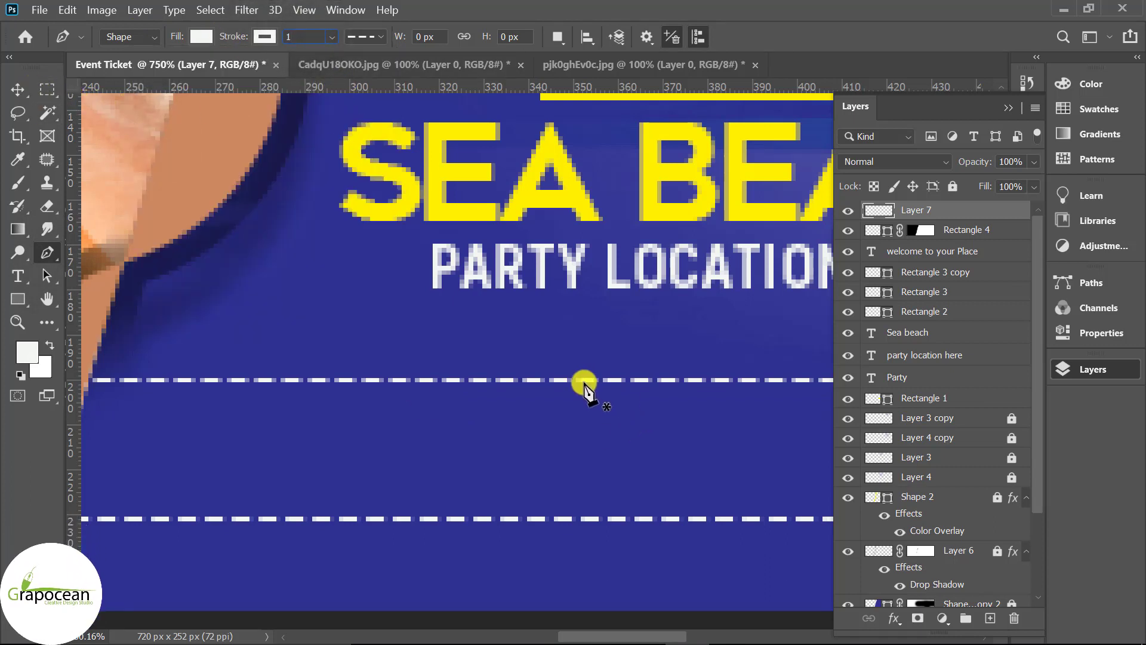
Draw a slanted dashed divider joining the strip's upper and lower dashed lines.
left_click(581, 381)
left_click(565, 518)
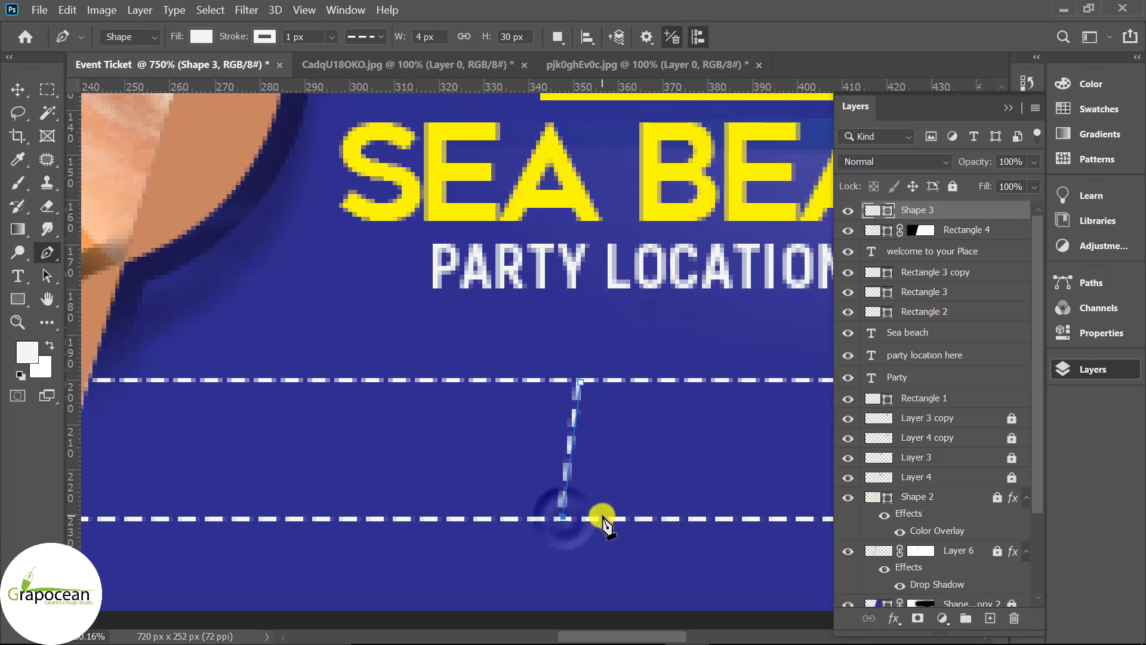
scroll(603, 519, "down", 5, "alt")
scroll(603, 519, "down", 2, "alt")
scroll(603, 519, "down", 1, "alt")
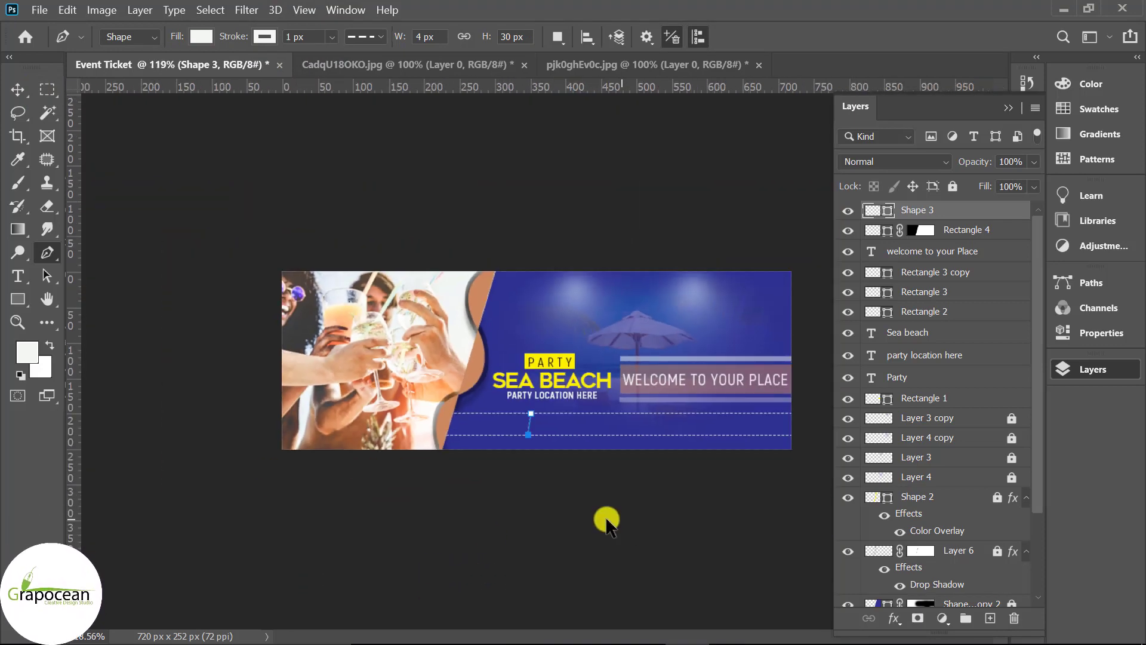
scroll(606, 520, "up", 2, "alt")
scroll(581, 512, "up", 1, "alt")
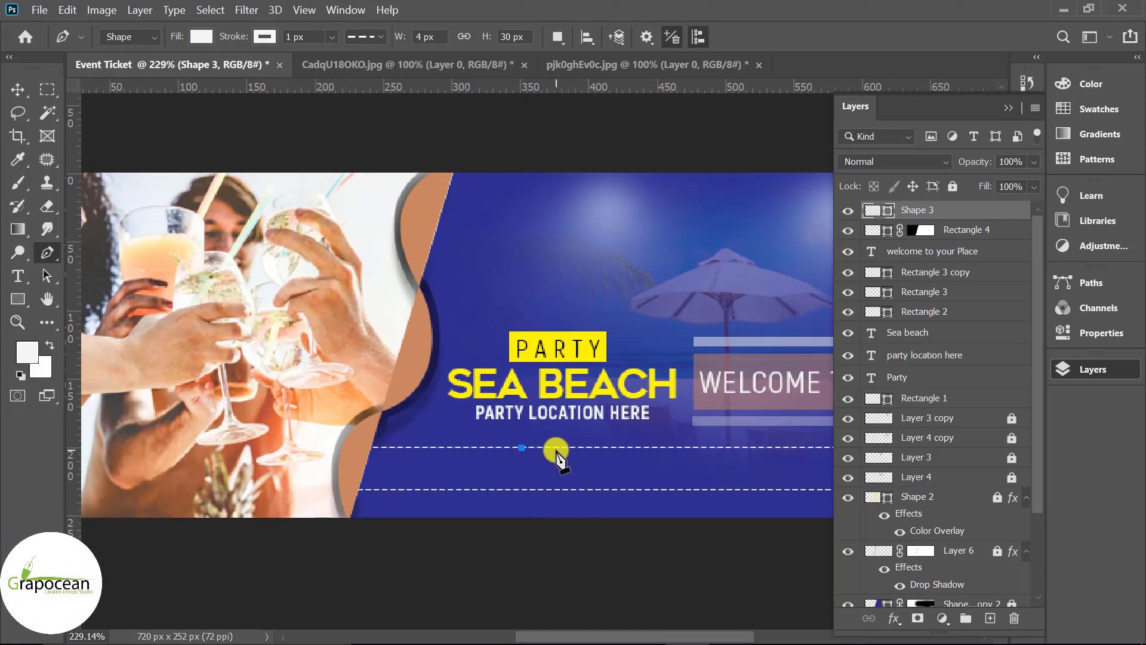
key("ctrl+z")
left_click(556, 447)
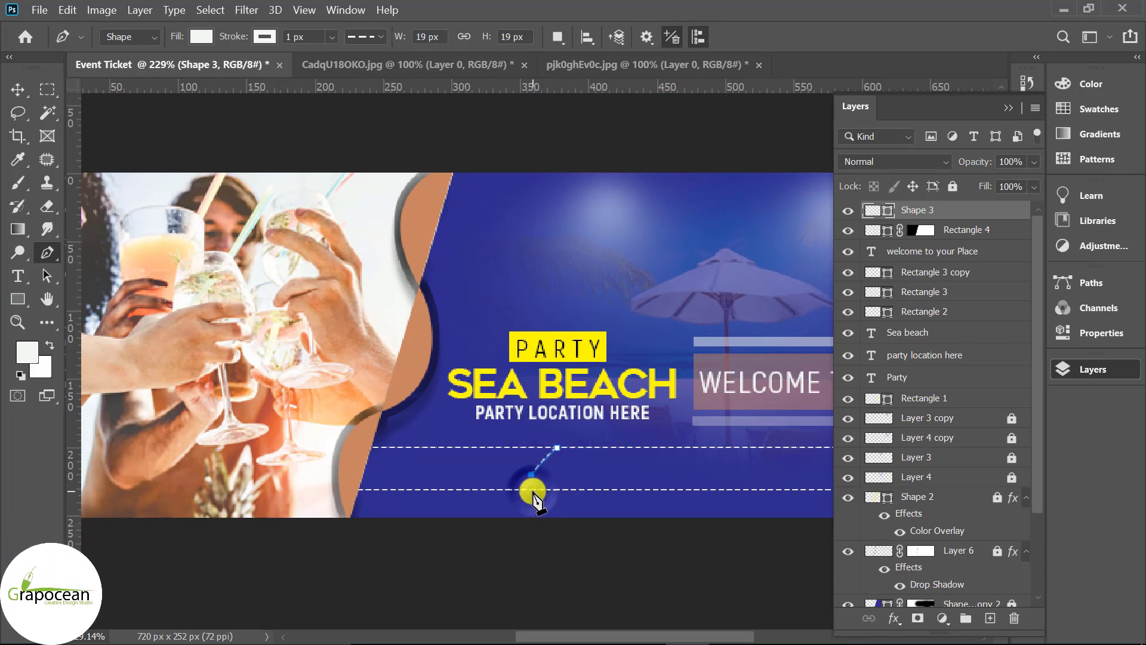
left_click(532, 491)
scroll(394, 453, "down", 3)
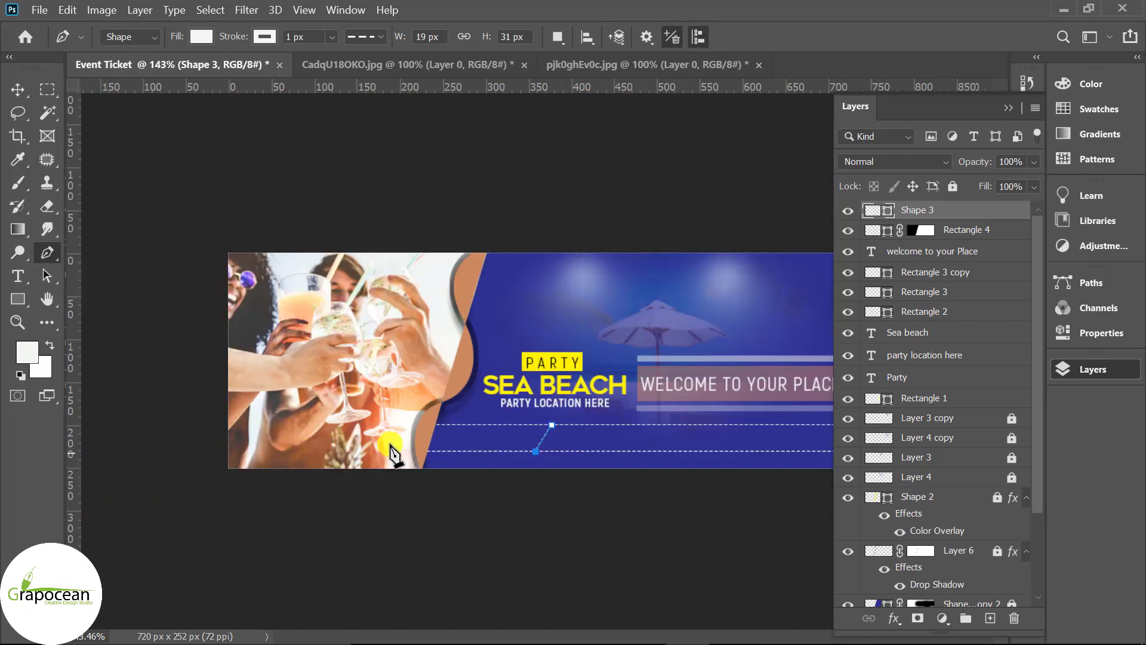
left_click(17, 89)
left_click(472, 495)
scroll(627, 454, "down", 3)
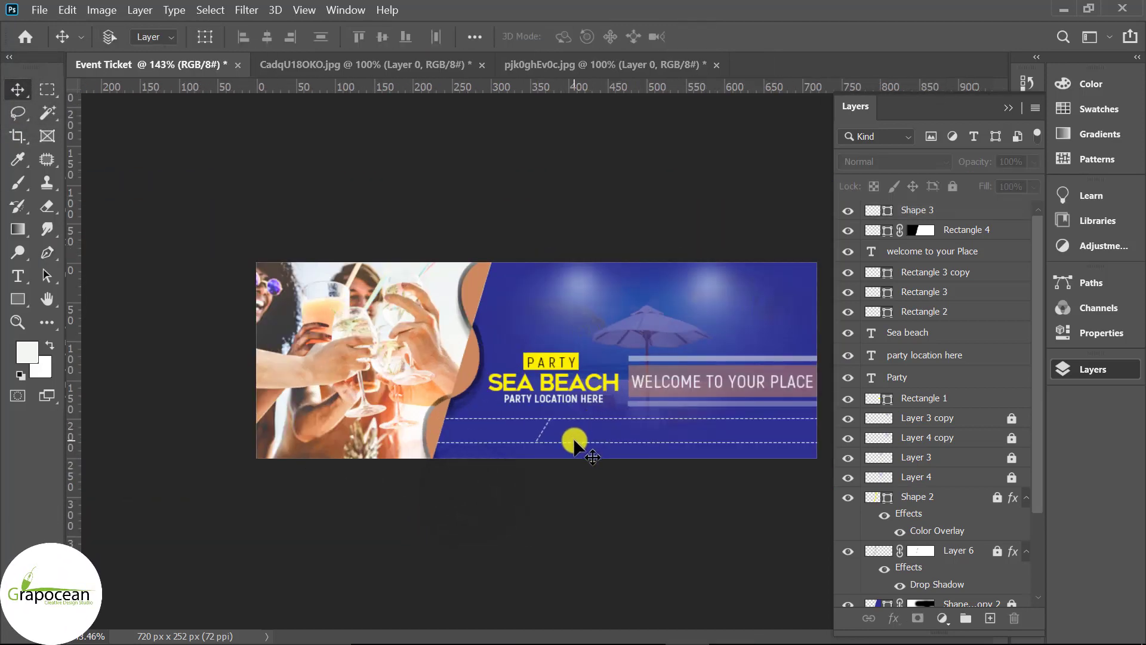
Duplicate the Shape 3 slanted divider layer.
scroll(627, 454, "up", 5)
mouse_move(535, 473)
left_mouse_down()
mouse_move(620, 478)
mouse_move(535, 473)
left_mouse_up()
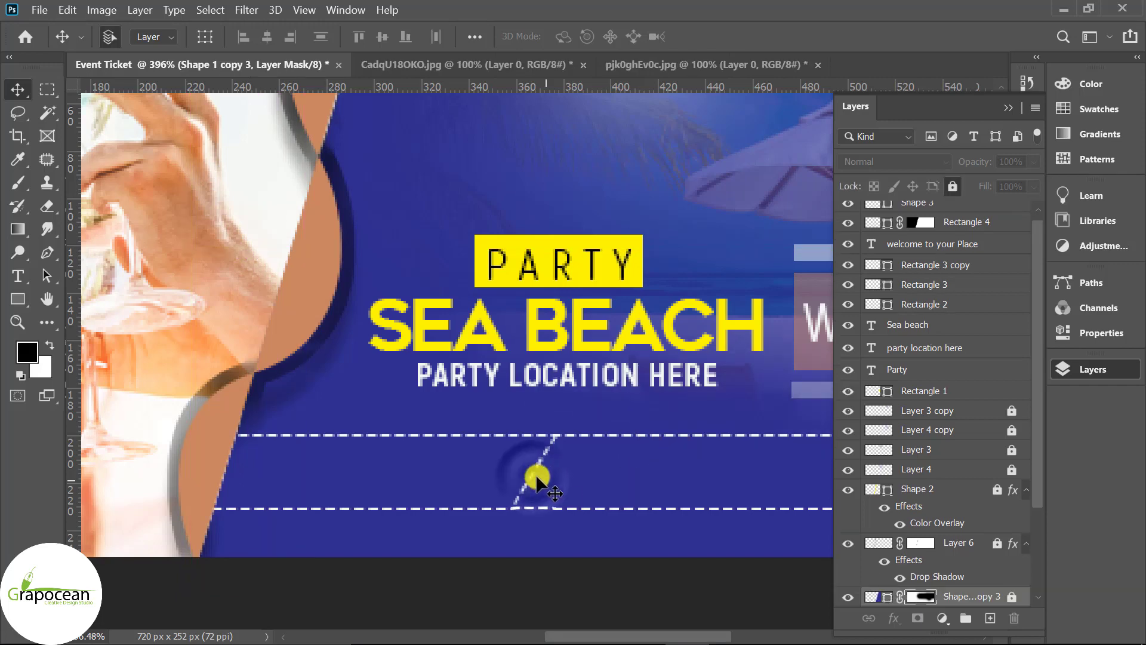
scroll(532, 476, "up", 2)
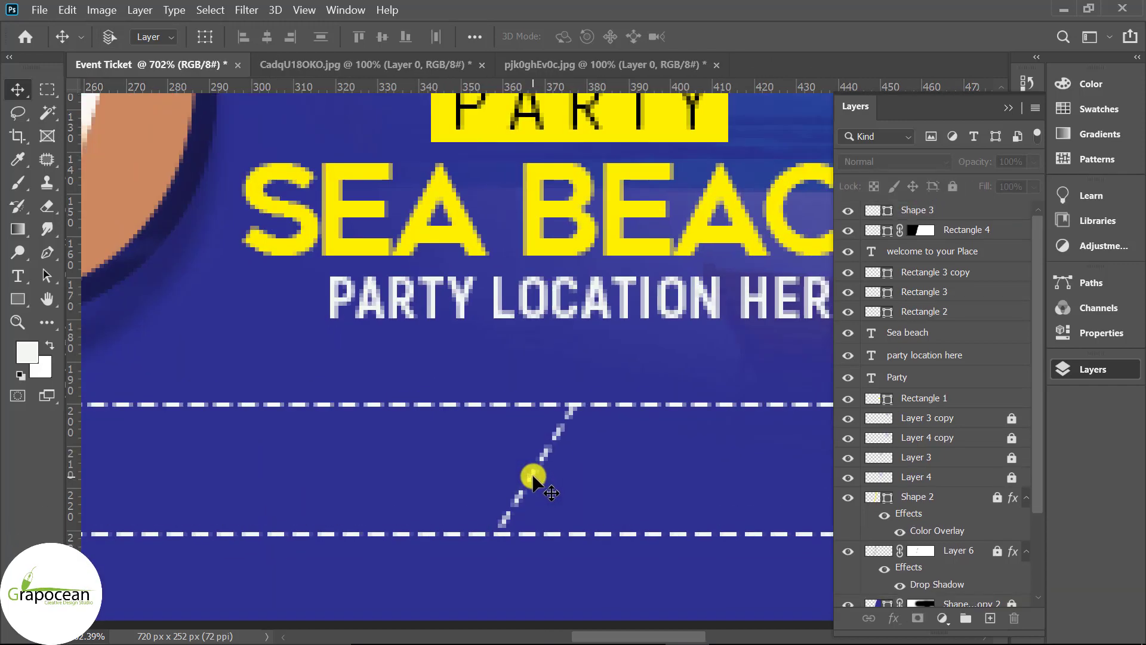
left_click_drag(649, 481, 650, 481)
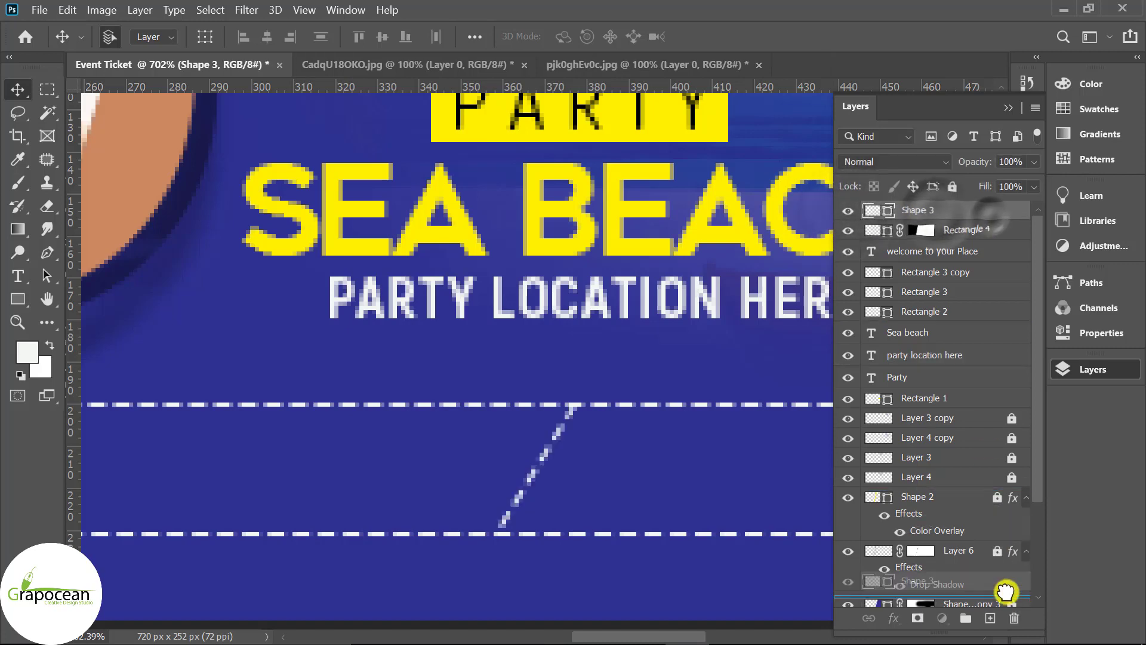
left_click_drag(873, 218, 990, 618)
scroll(543, 558, "down", 2)
scroll(544, 558, "down", 2)
scroll(562, 537, "down", 1)
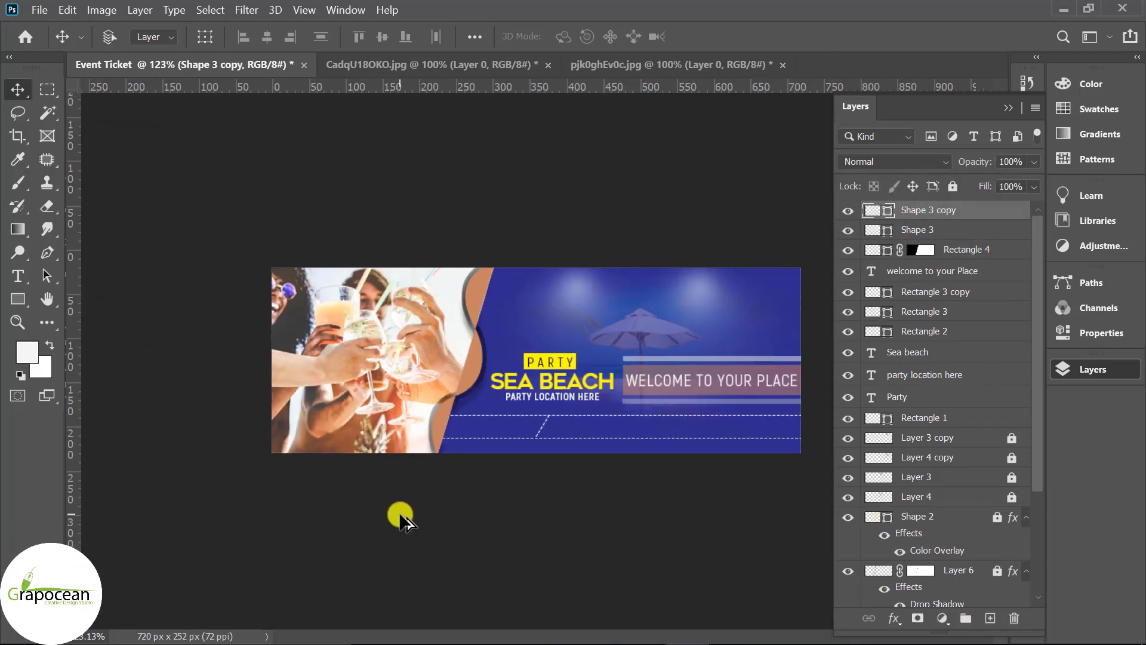
Move the divider copy right along the dashed strip and commit its position.
key("ctrl+t")
scroll(536, 363, "up", 1)
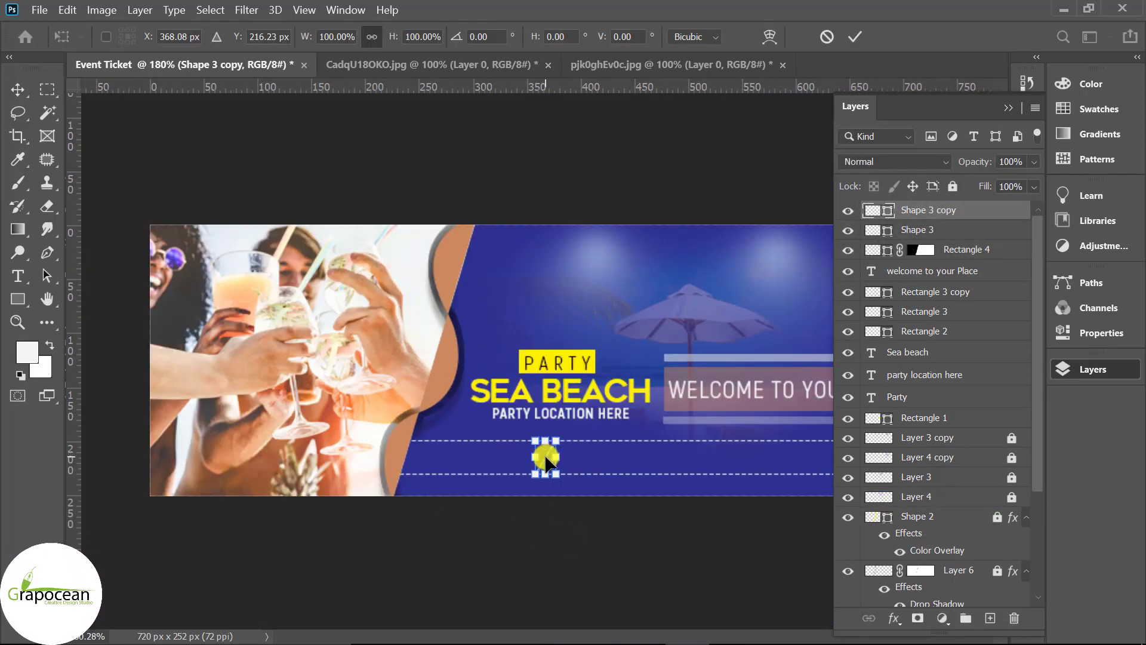
left_click_drag(555, 459, 734, 460)
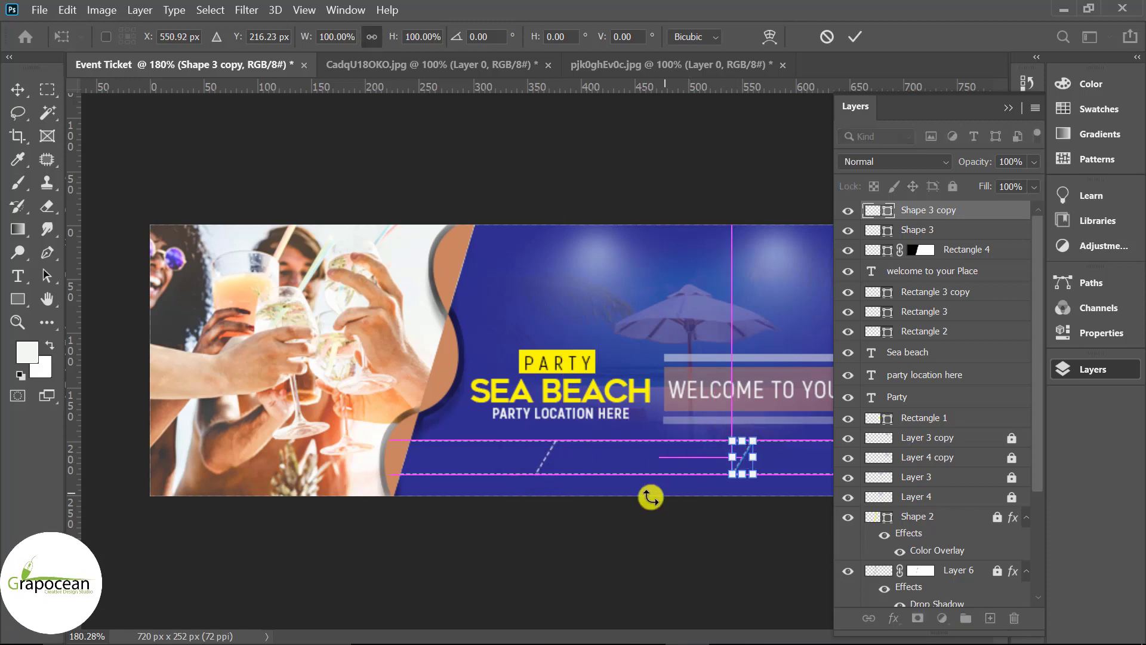
scroll(474, 525, "down", 2)
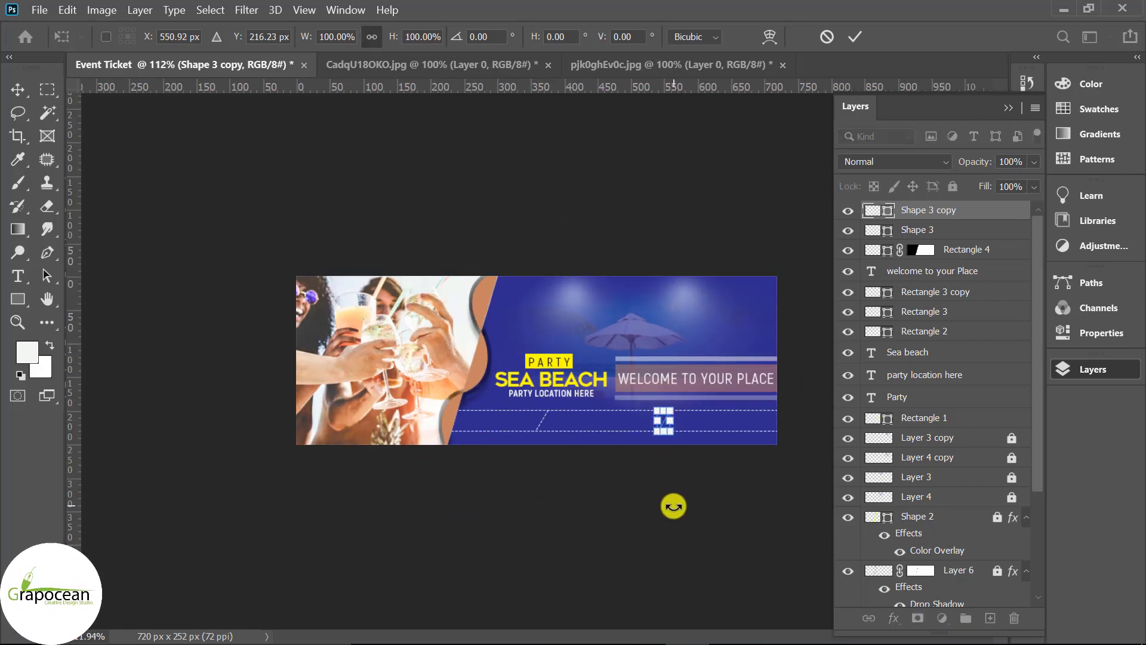
scroll(670, 506, "up", 1)
scroll(656, 507, "up", 1)
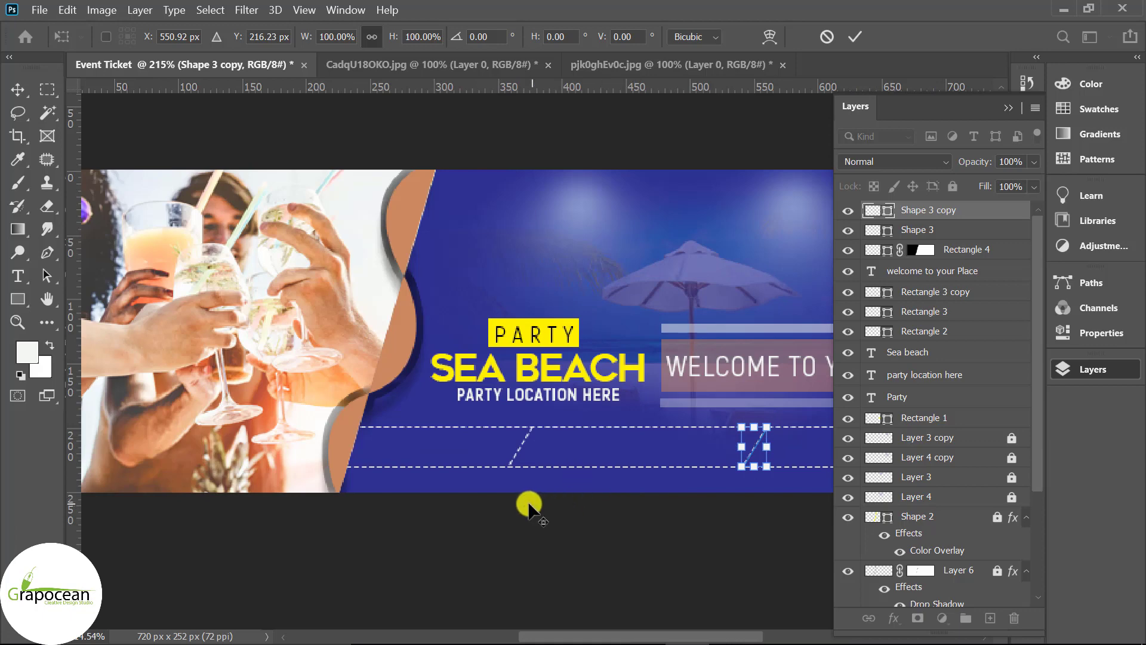
scroll(679, 451, "down", 1)
scroll(738, 450, "up", 1)
left_click_drag(755, 465, 711, 471)
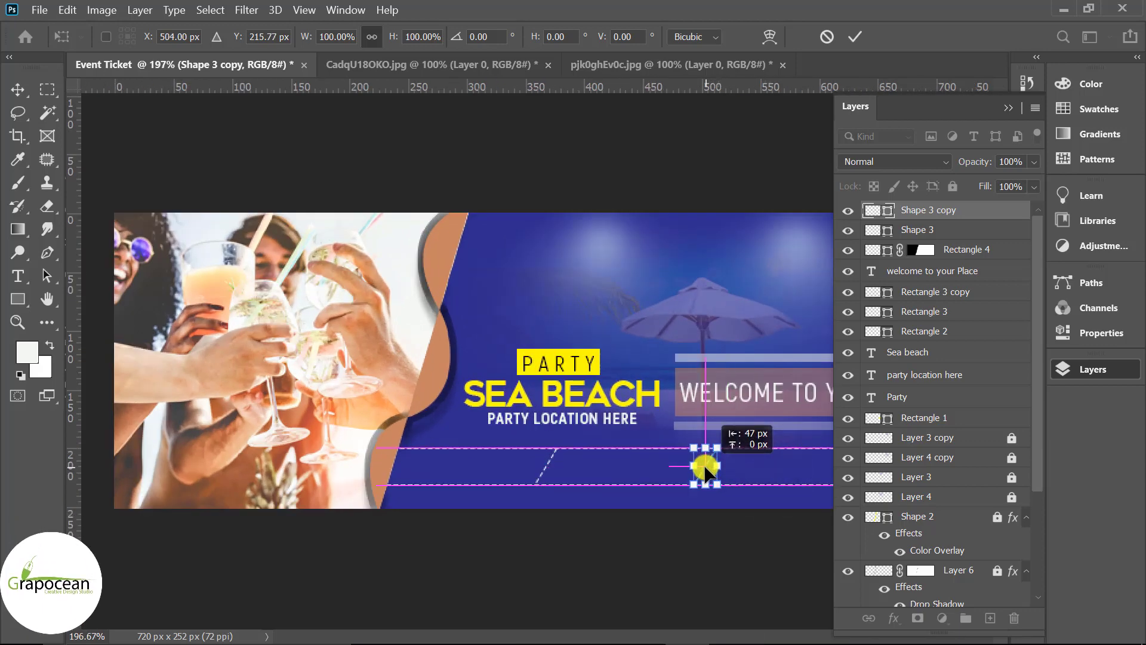
left_click(855, 36)
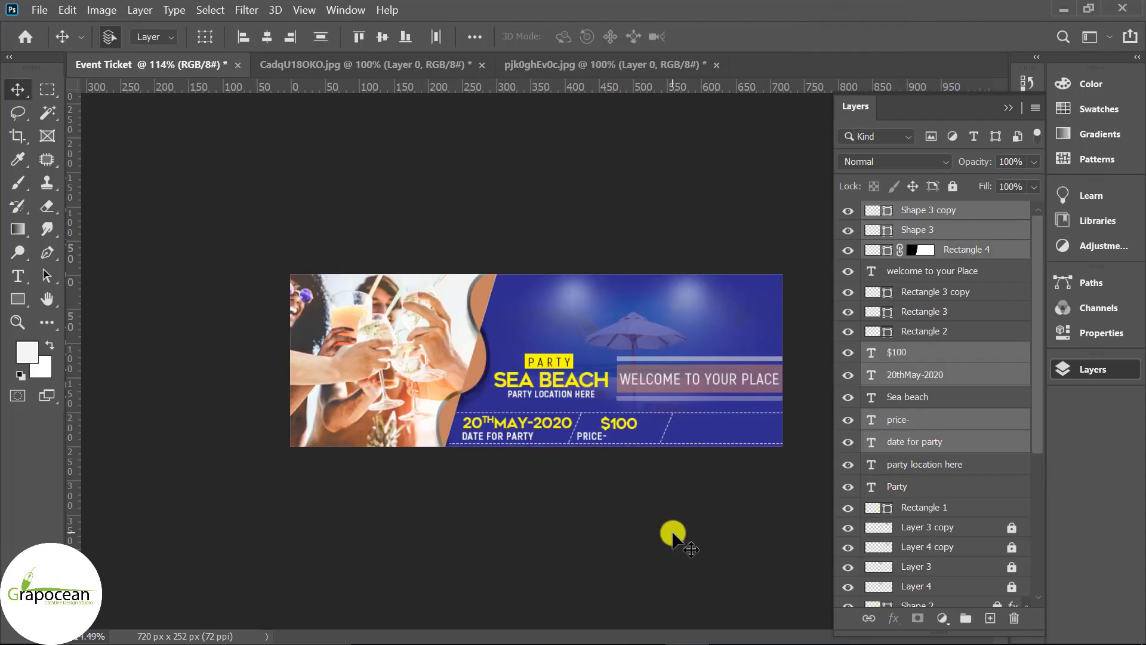
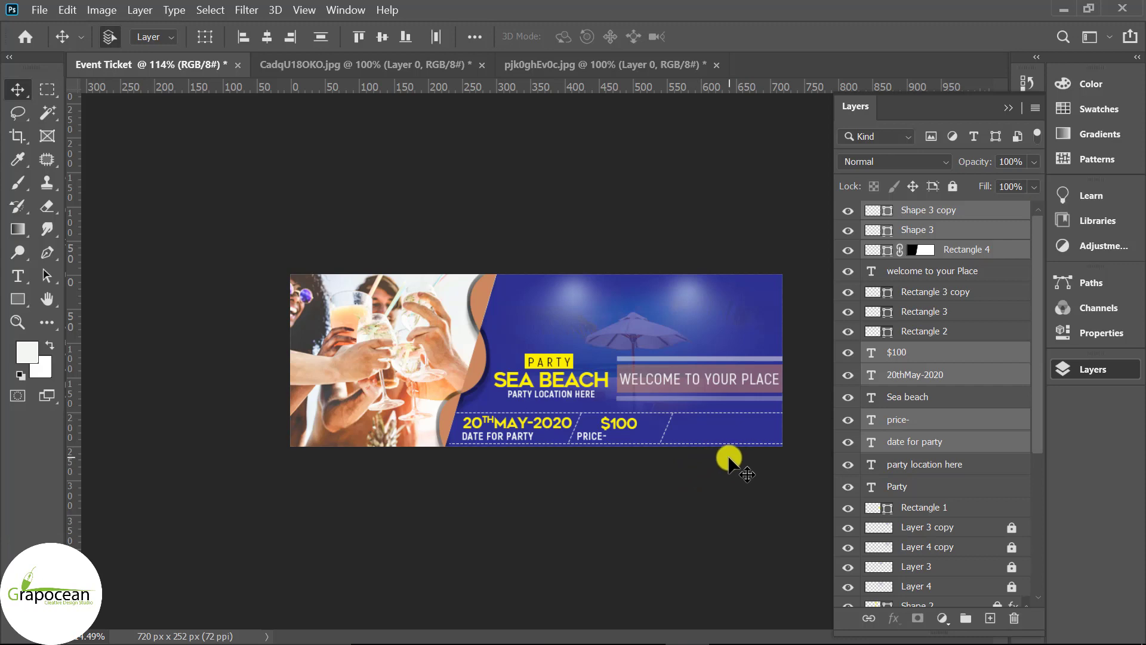
Duplicate the $100 price to the row's right end and edit the original to USD-$100.
scroll(729, 459, "up", 1)
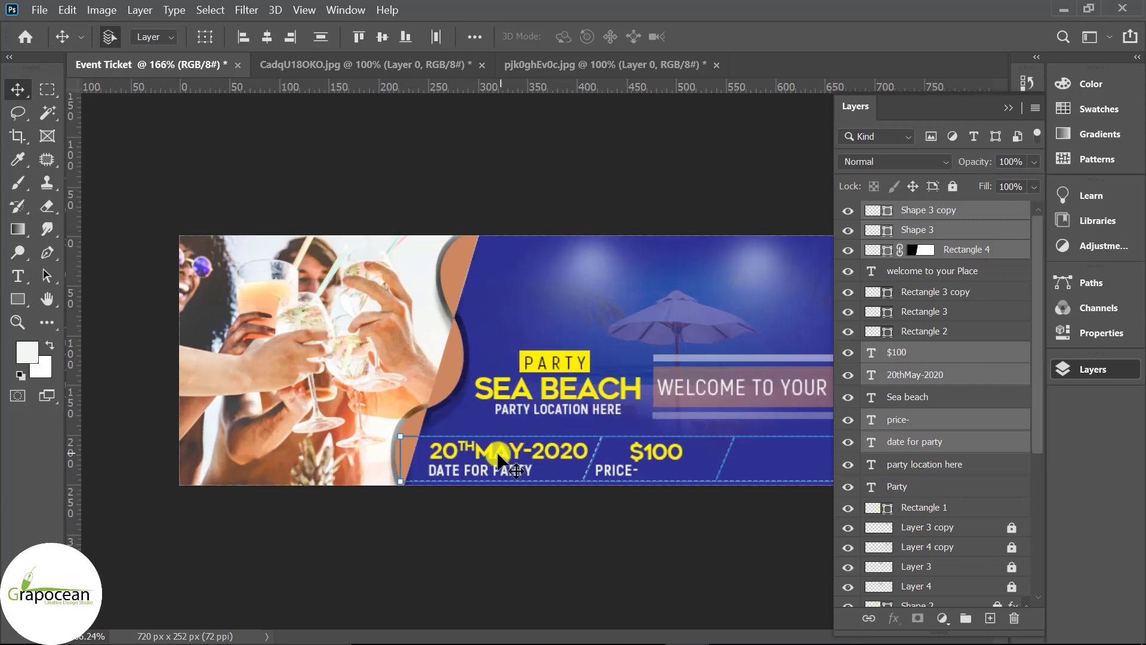
left_click(558, 486)
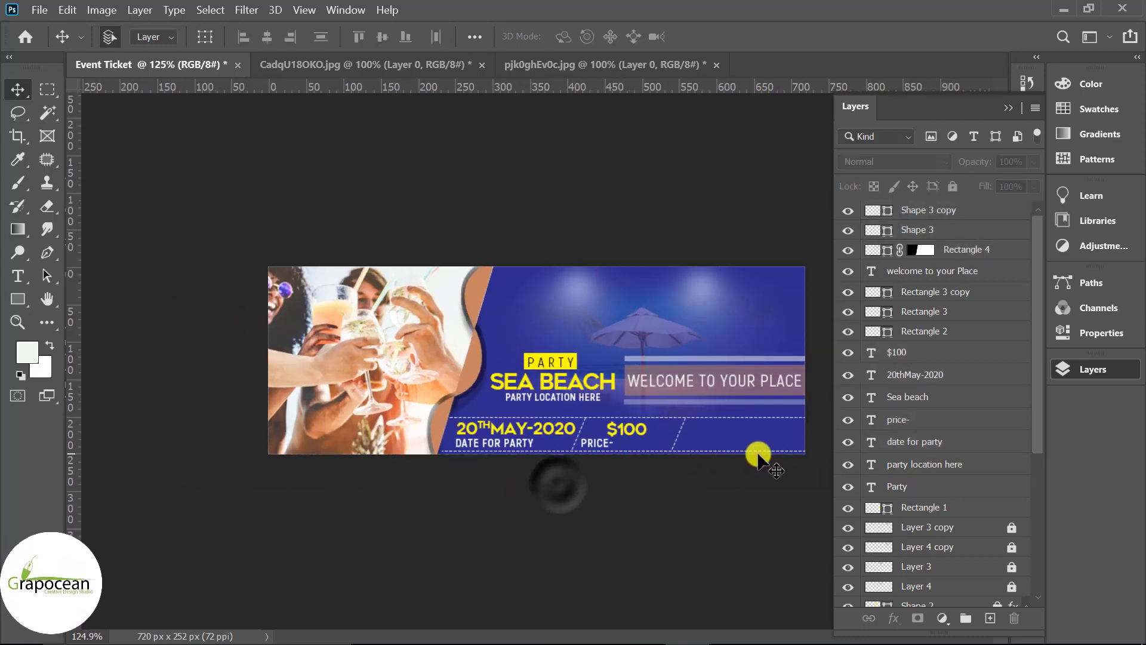
scroll(623, 440, "up", 1)
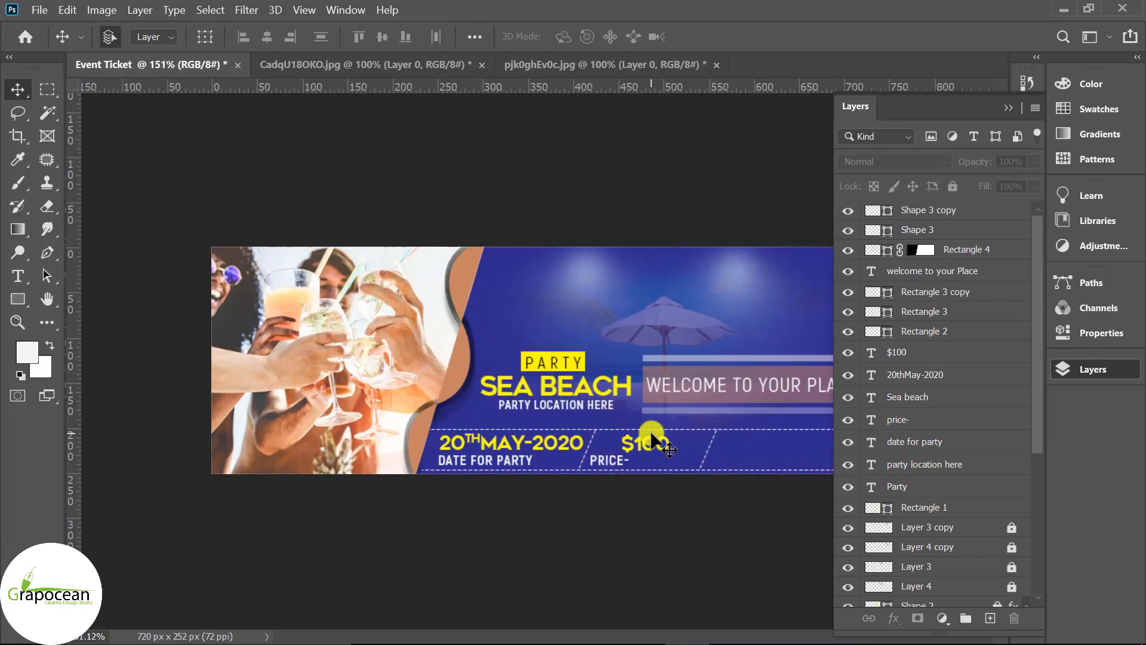
scroll(626, 442, "down", 2)
scroll(630, 425, "up", 1)
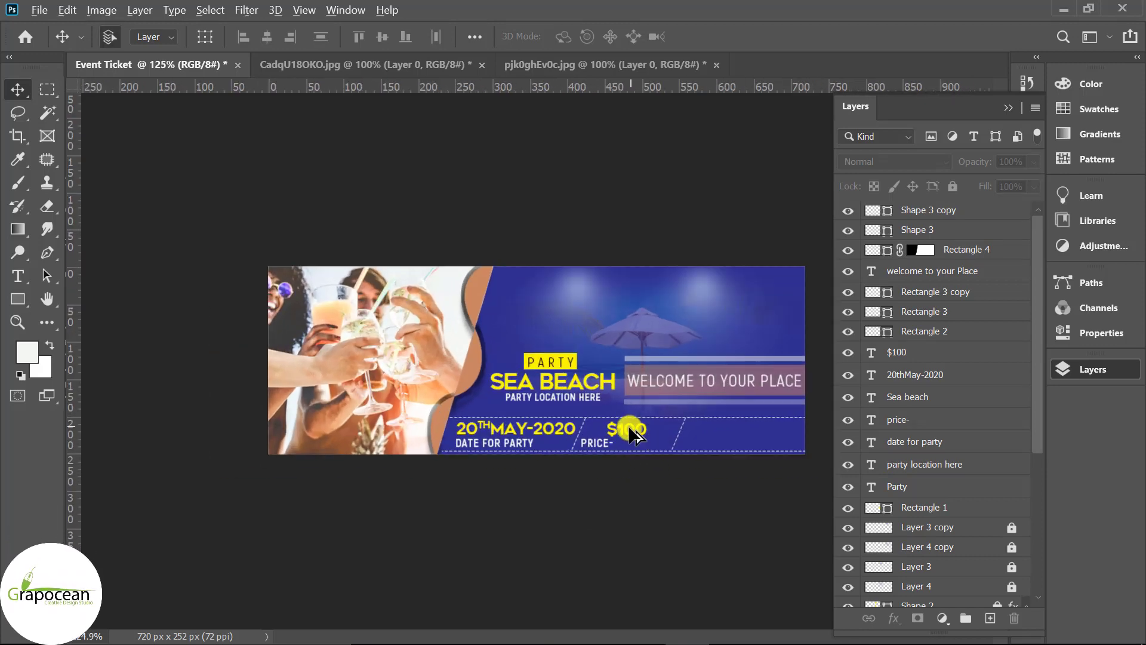
left_click_drag(630, 428, 747, 428)
left_click(18, 275)
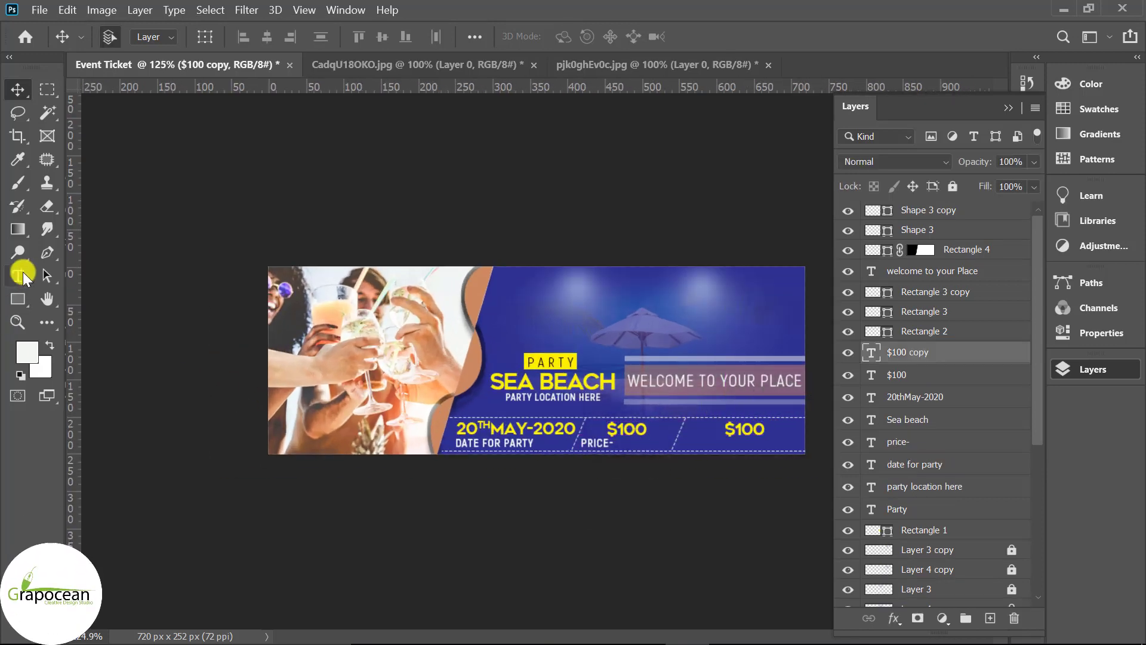
left_click(608, 428)
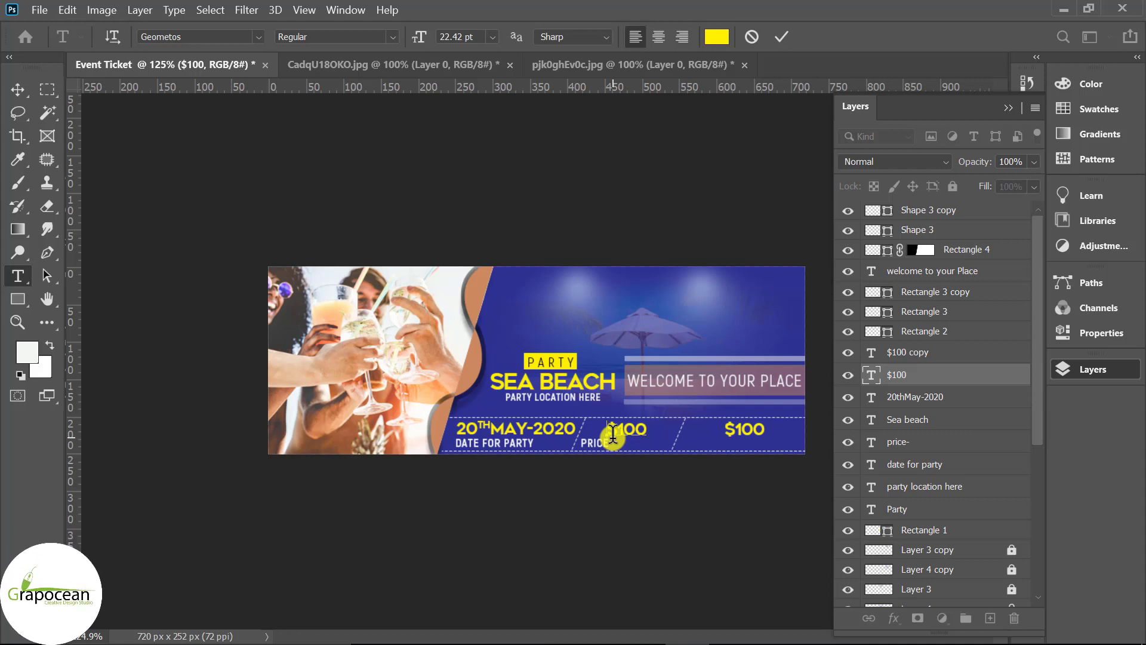
type("U")
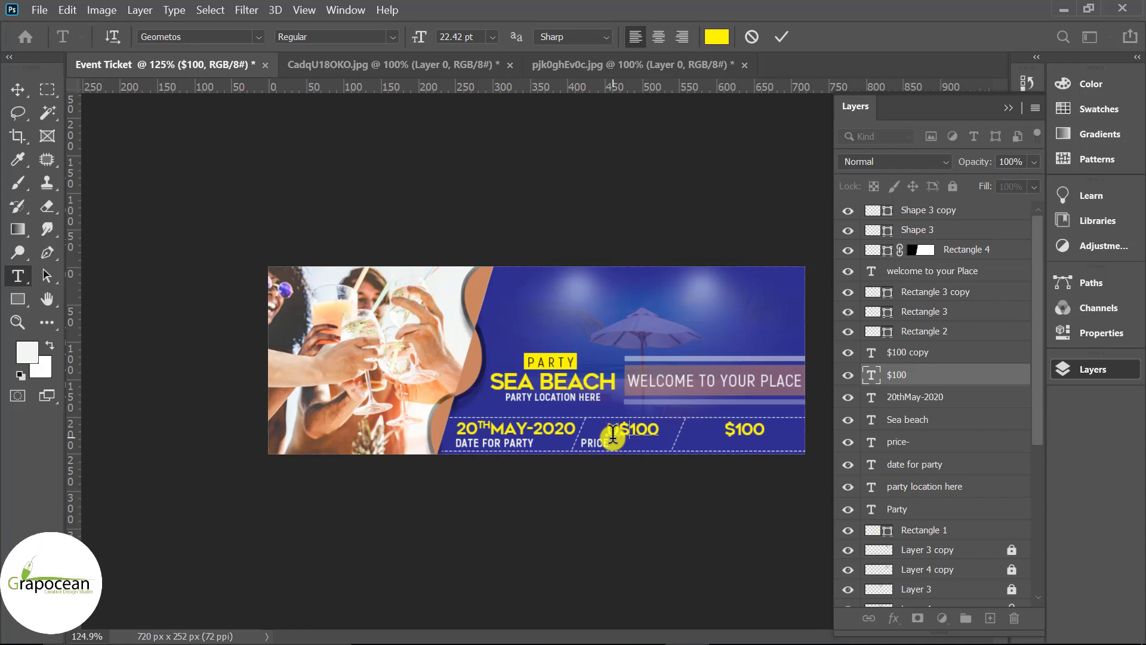
type("SD-")
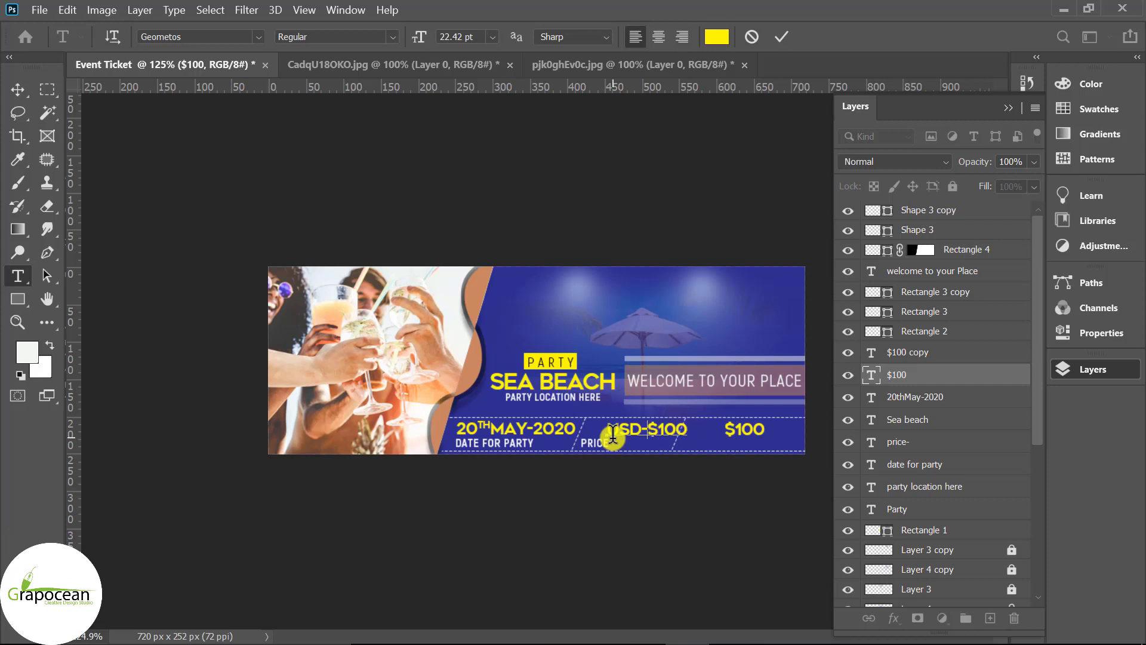
left_click(17, 90)
left_click_drag(660, 435, 630, 436)
Change the price label to PRICE OF THE- and nudge it slightly right.
left_click(17, 276)
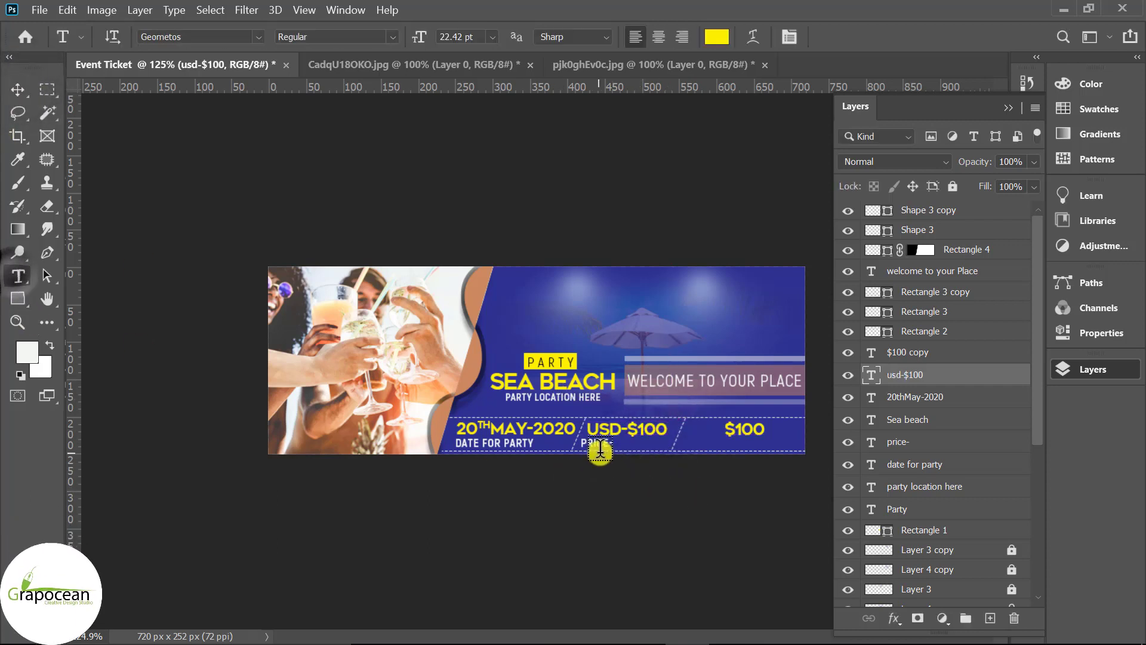
left_click(607, 445)
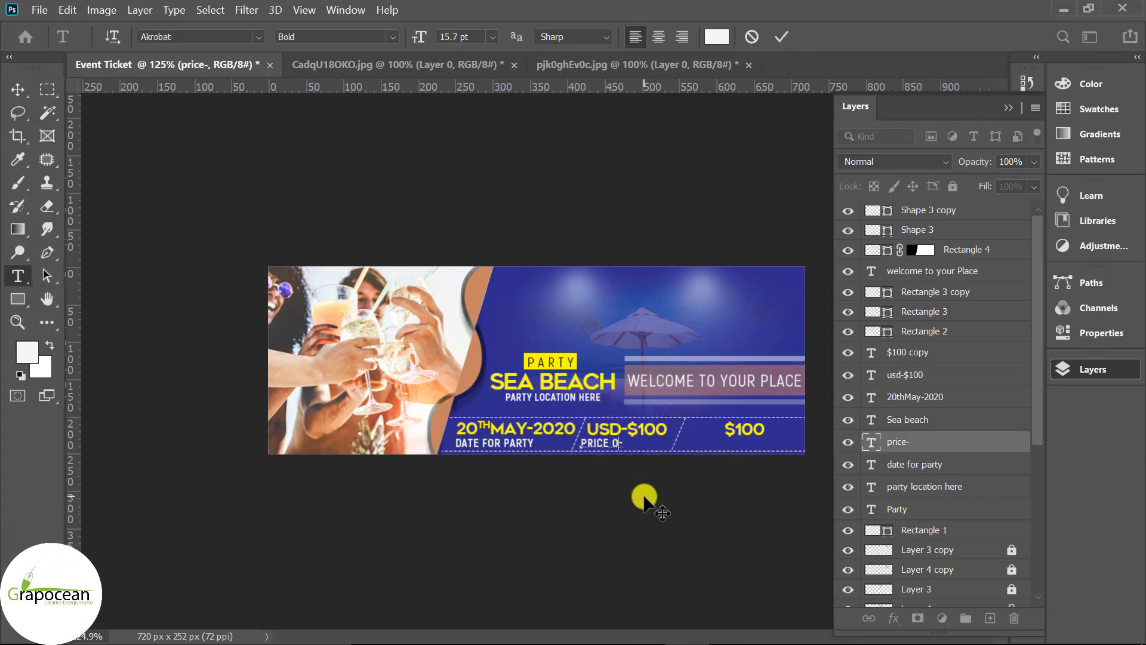
type("F THE")
left_click(17, 89)
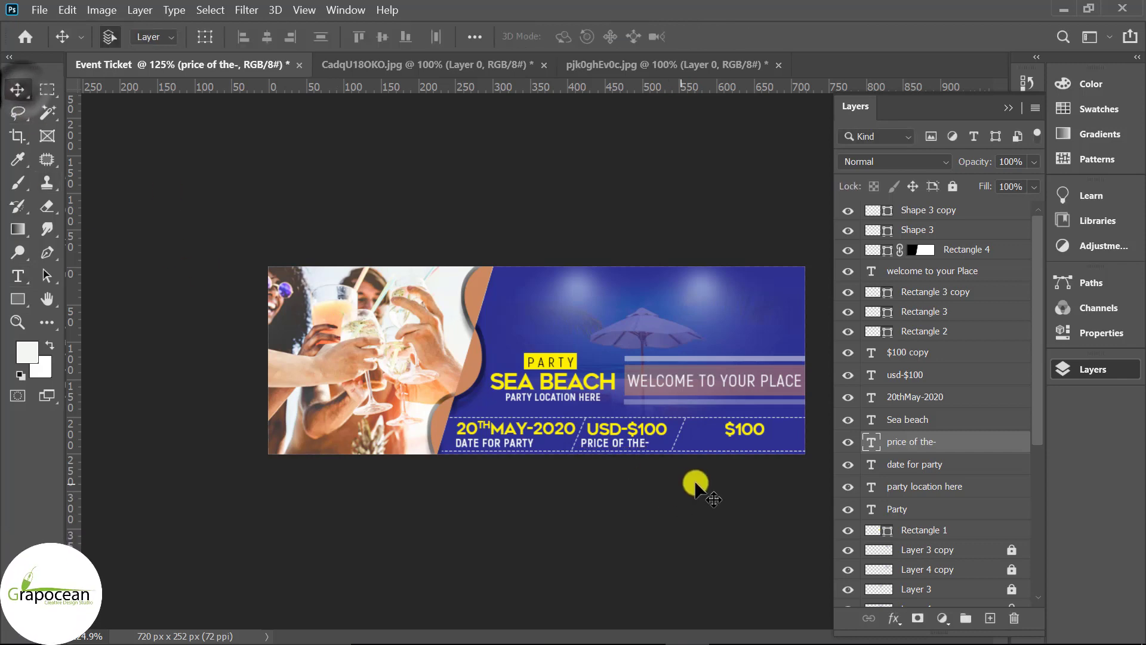
scroll(711, 507, "up", 2)
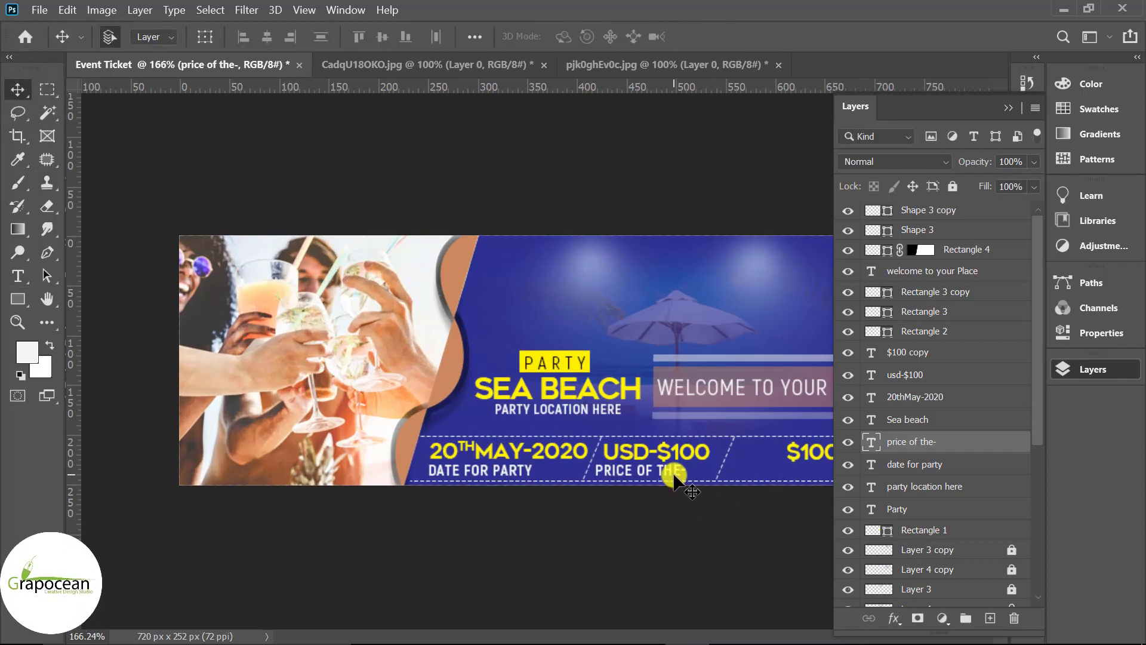
left_click_drag(672, 476, 680, 482)
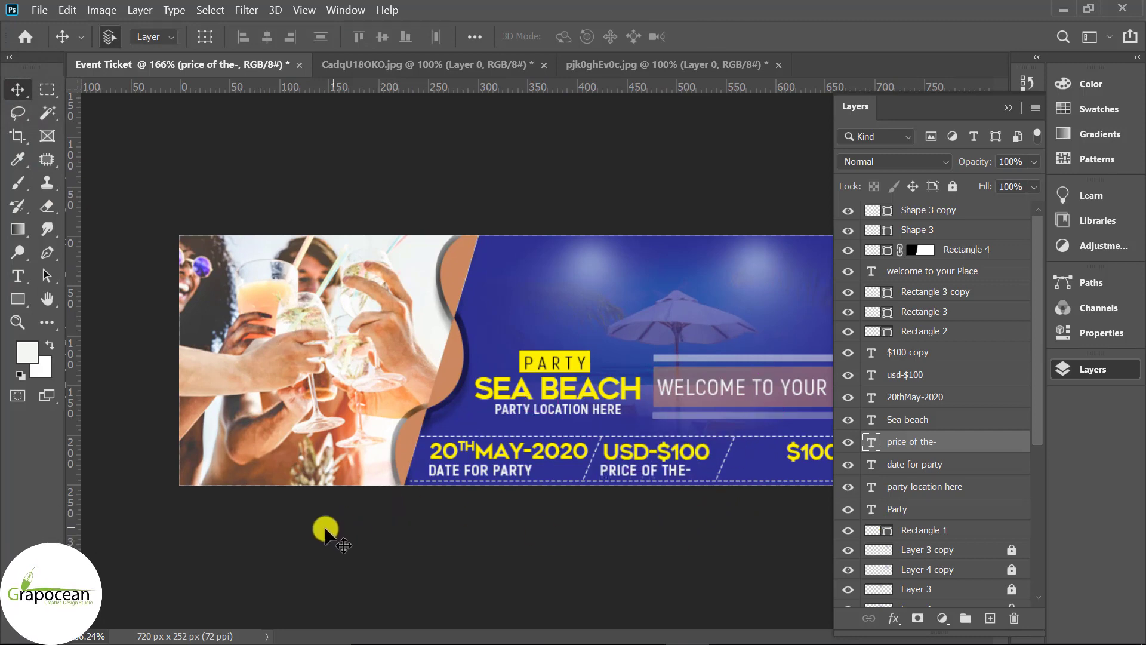
scroll(690, 486, "down", 2)
scroll(754, 468, "up", 1)
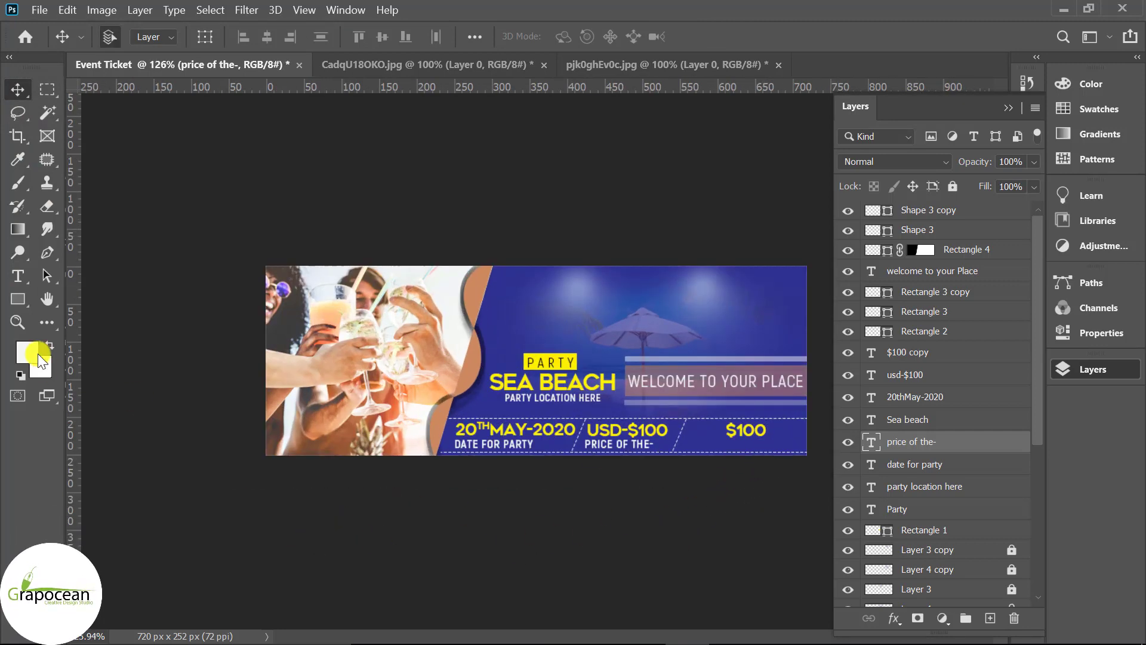
Replace the duplicate $100 text with FOOD and commit it.
left_click(18, 276)
left_click(739, 427)
key("ctrl+a")
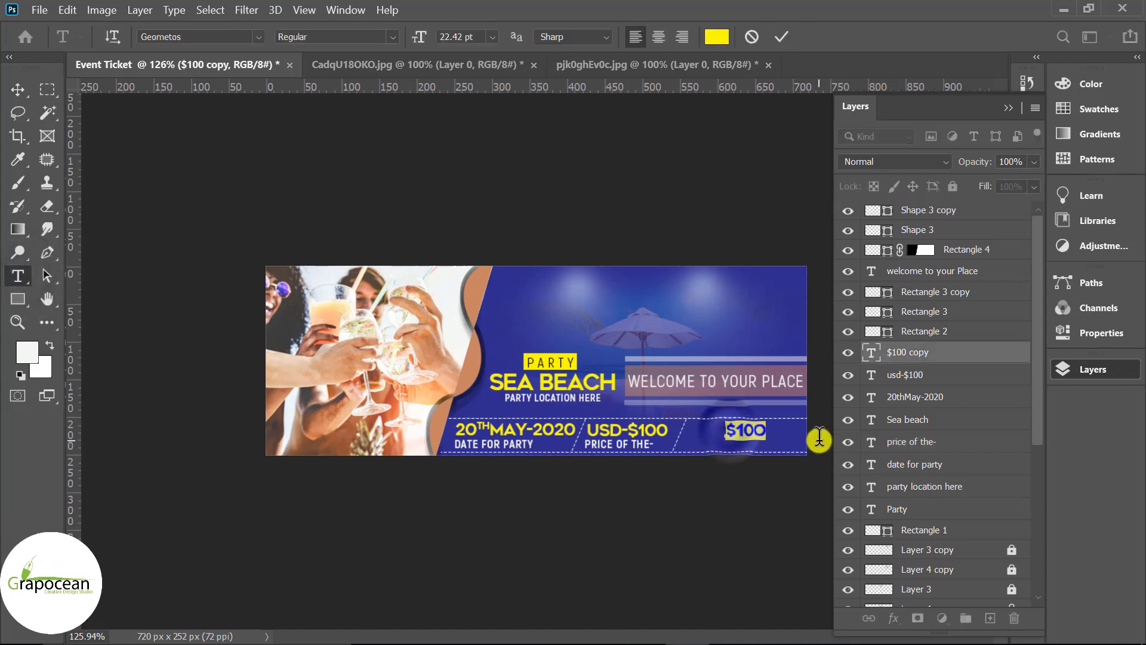
key("BackSpace")
type(".SIS")
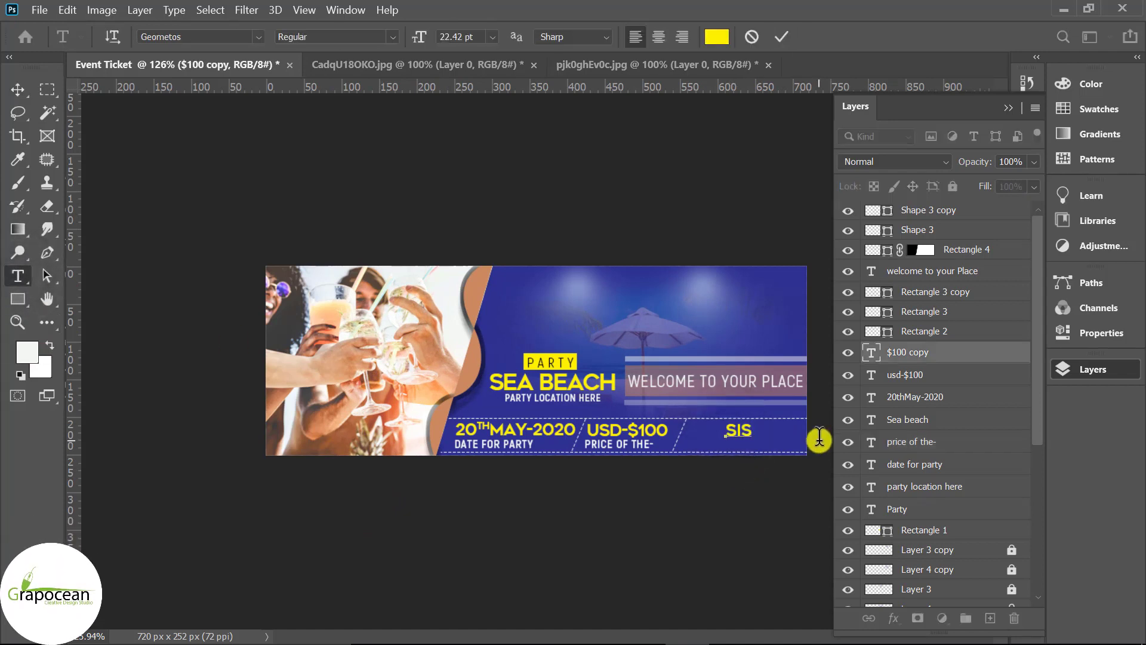
key("BackSpace")
key("BackSpace")
key("BackSpace")
type("FOOD")
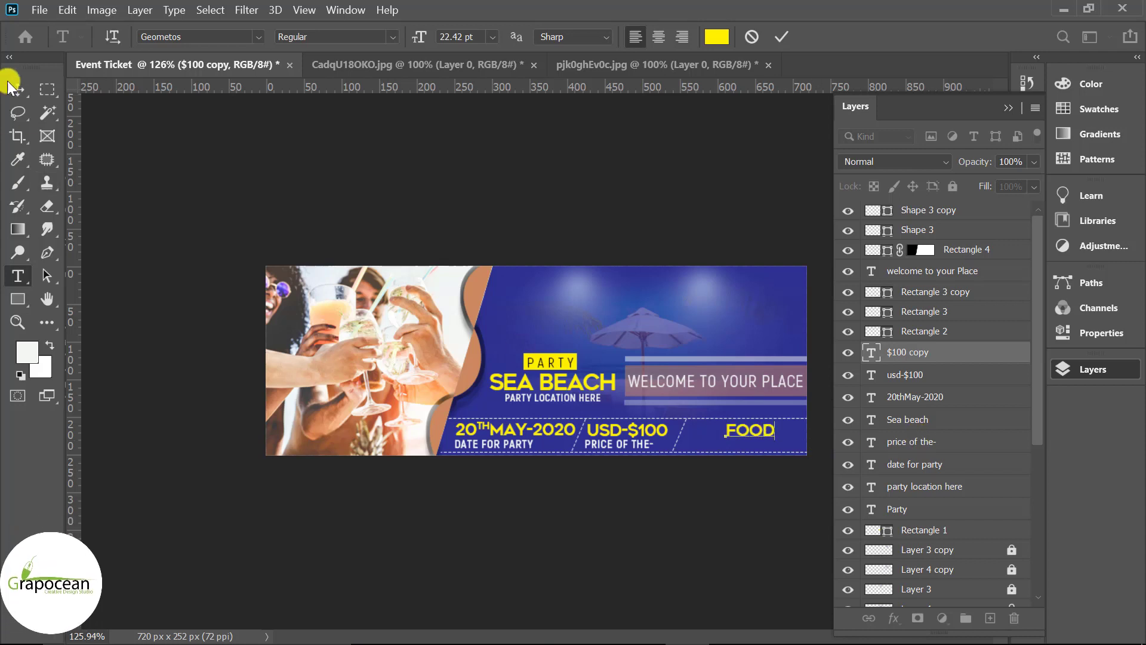
key("ctrl+Return")
key("v")
key("ctrl+plus")
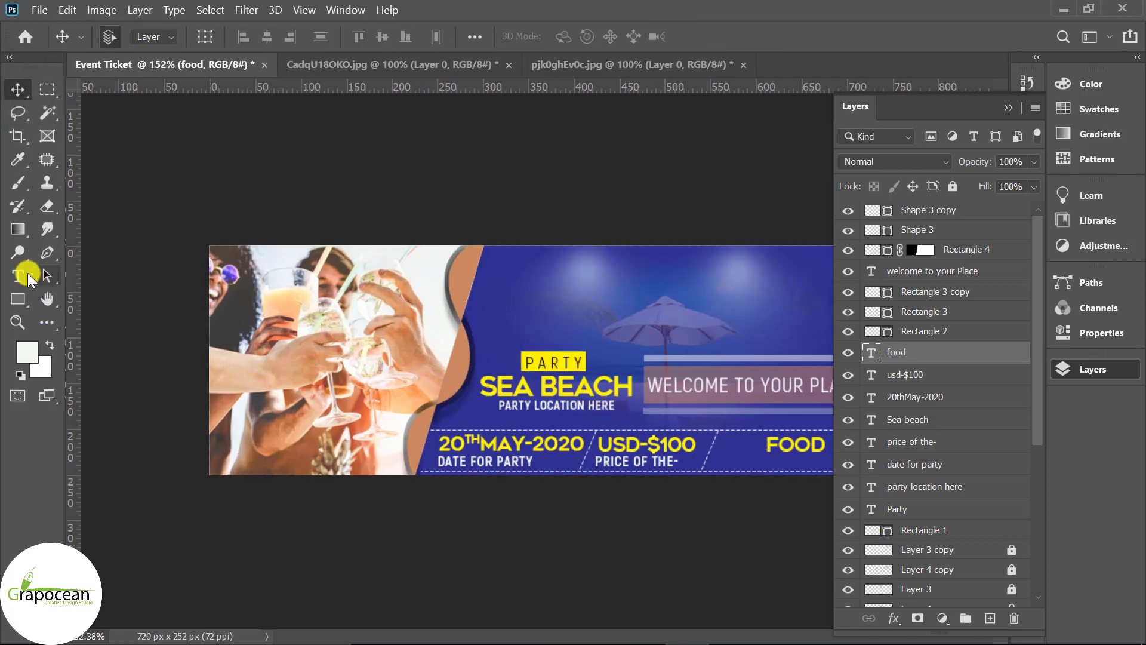
Add LOC- before FOOD and position LOC-FOOD in the row's right section.
left_click(28, 276)
left_click(773, 453)
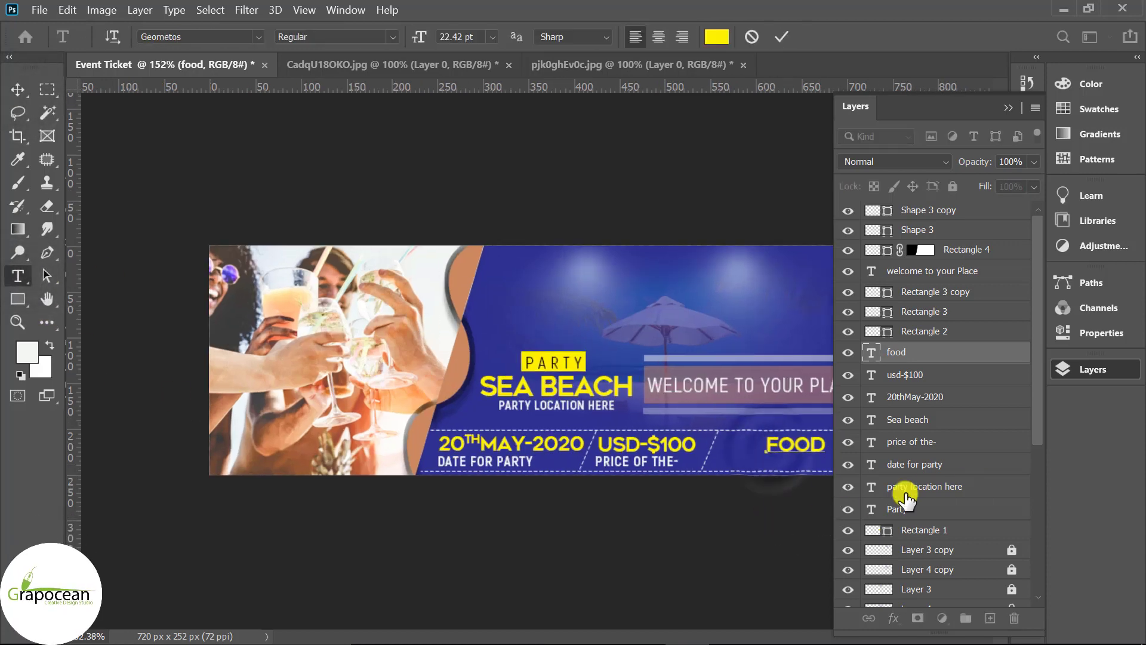
type("LOC-F")
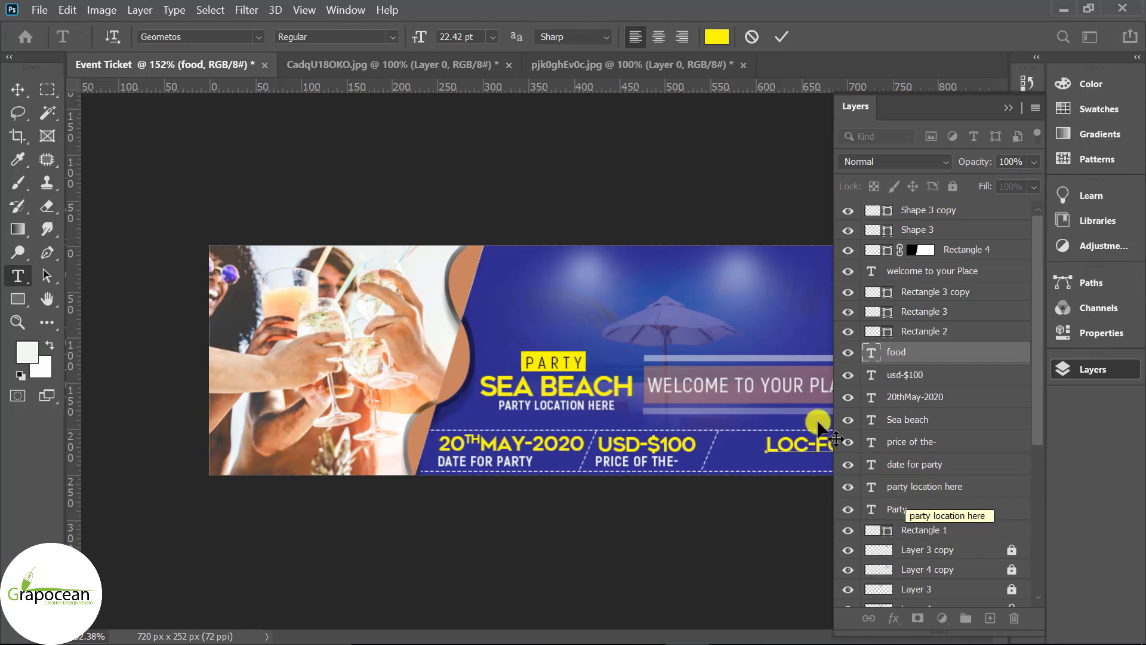
key("ctrl+minus")
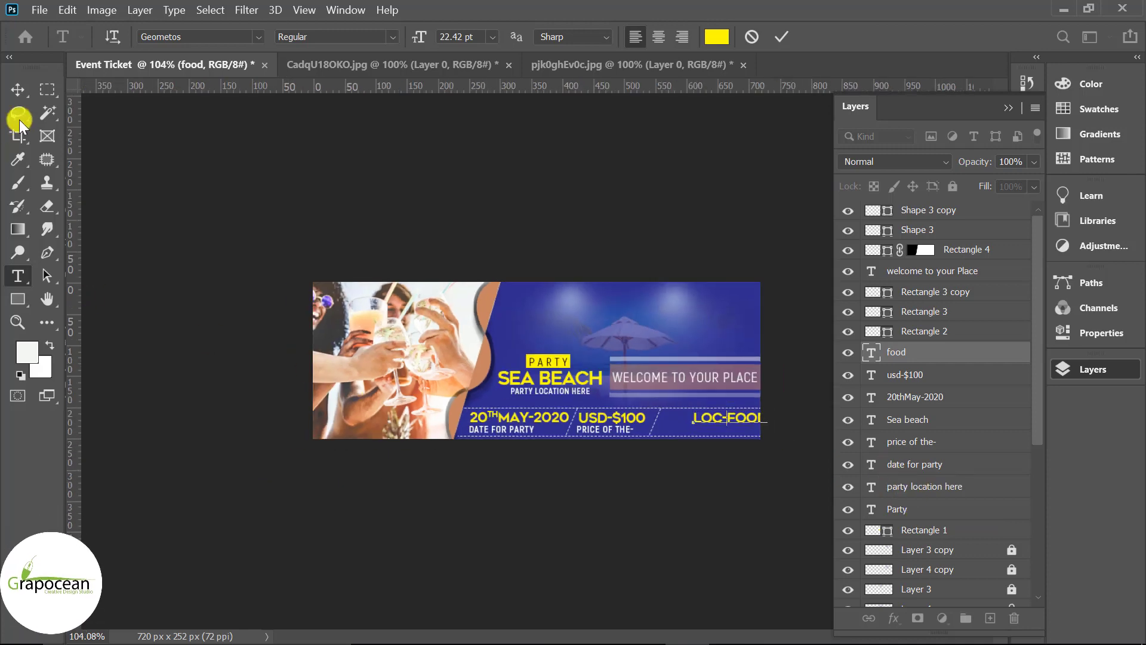
left_click(18, 89)
left_click_drag(727, 421, 705, 419)
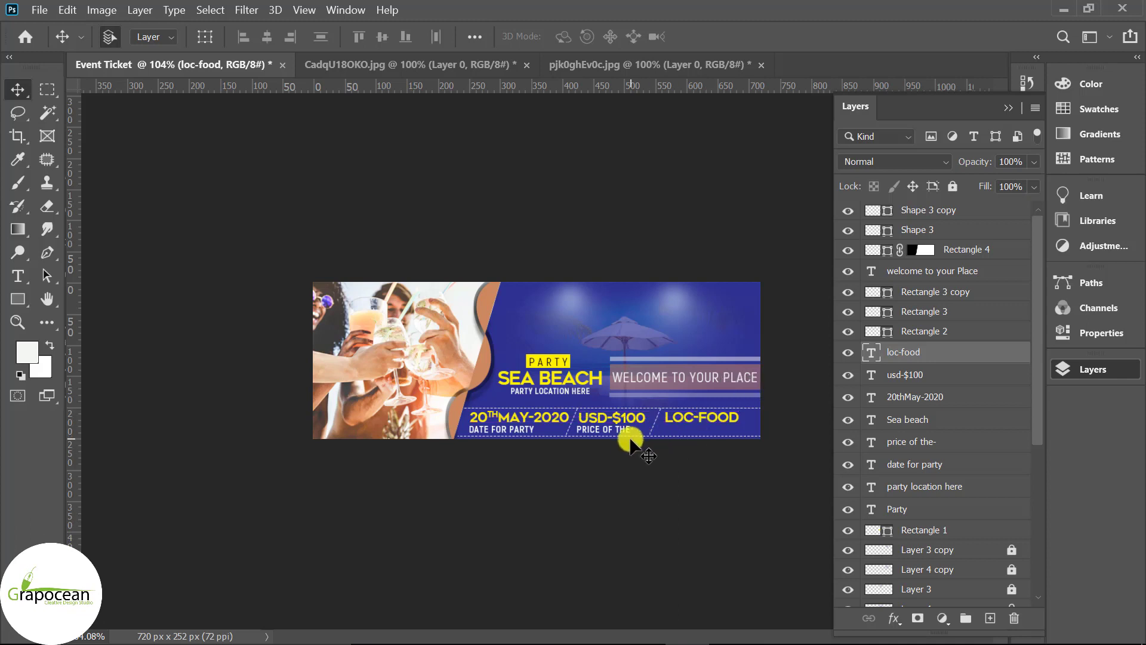
Duplicate the price label and LOC-FOOD texts further right, deleting the extra LOC-FOOD copy.
left_click(620, 435, "shift")
left_click_drag(621, 436, 707, 436)
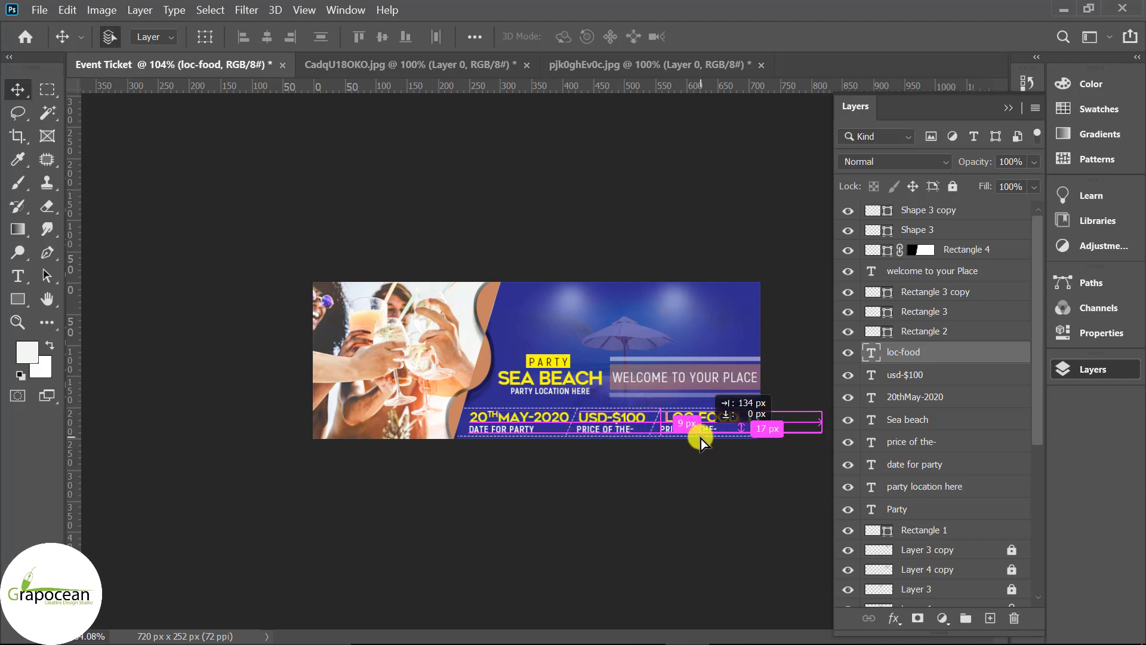
left_click(25, 276)
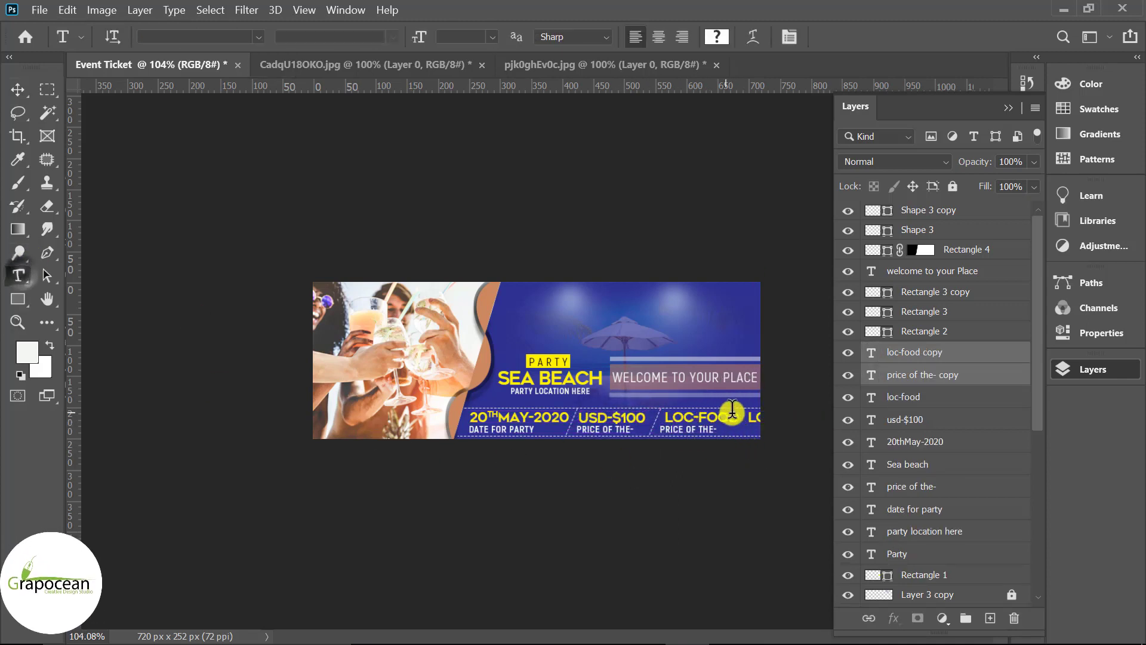
left_click(747, 421)
left_click(17, 89)
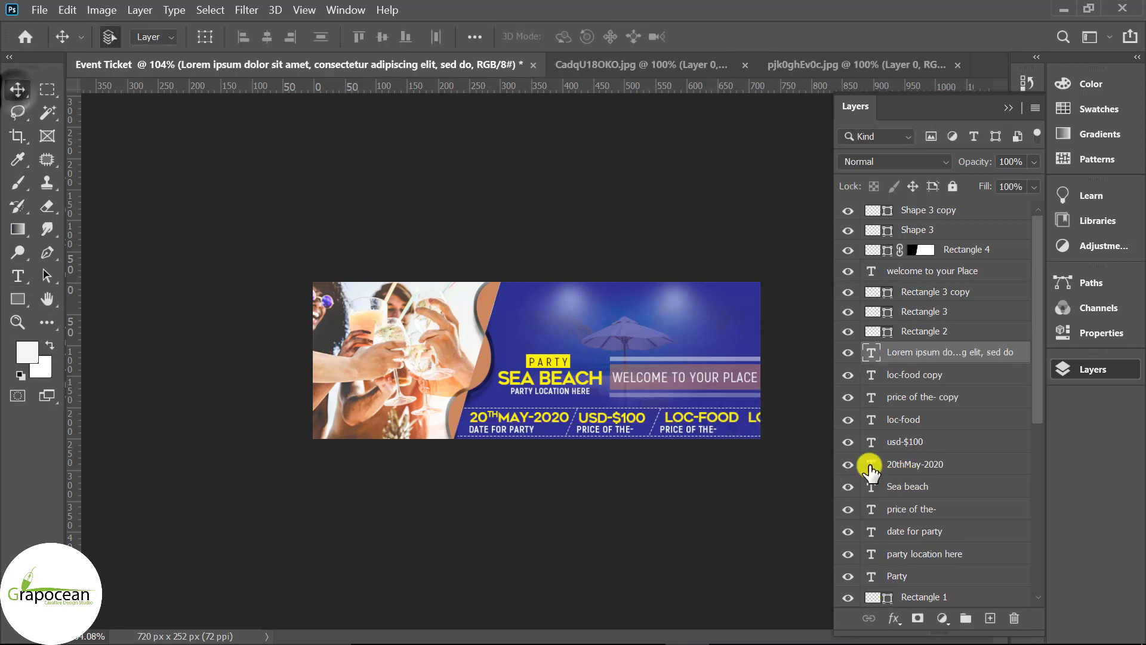
left_click_drag(757, 428, 771, 421)
key("Delete")
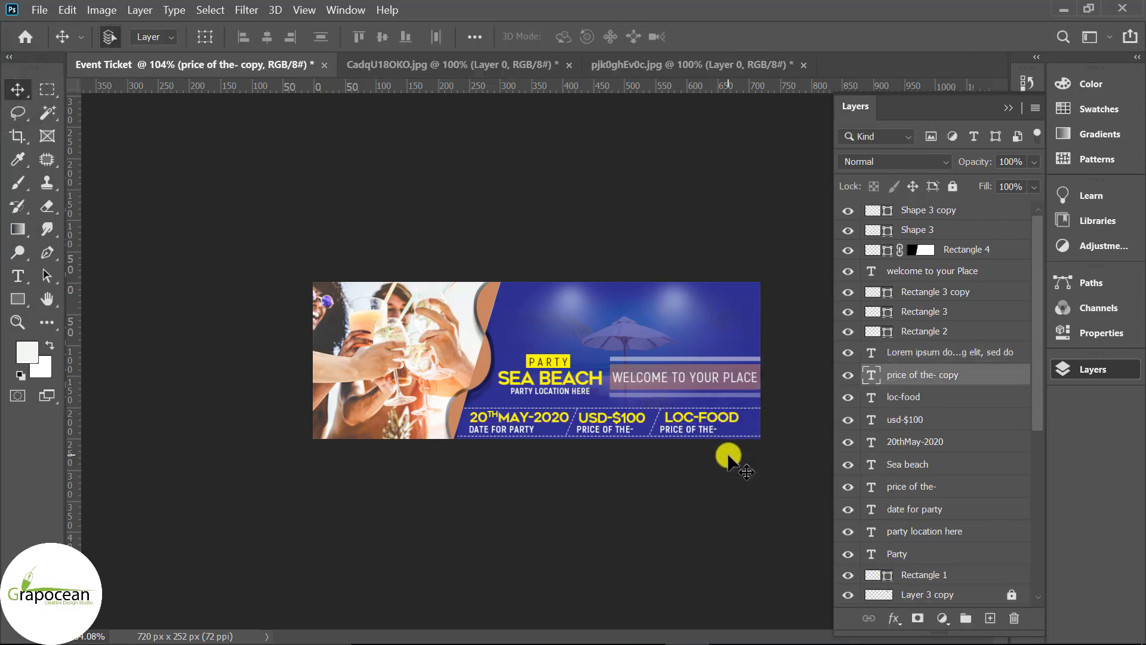
key("ctrl+plus")
Change the caption under LOC-FOOD to WE PROVIDE THEM and duplicate SEA BEACH toward the top.
left_click(18, 276)
scroll(596, 468, "down", 3)
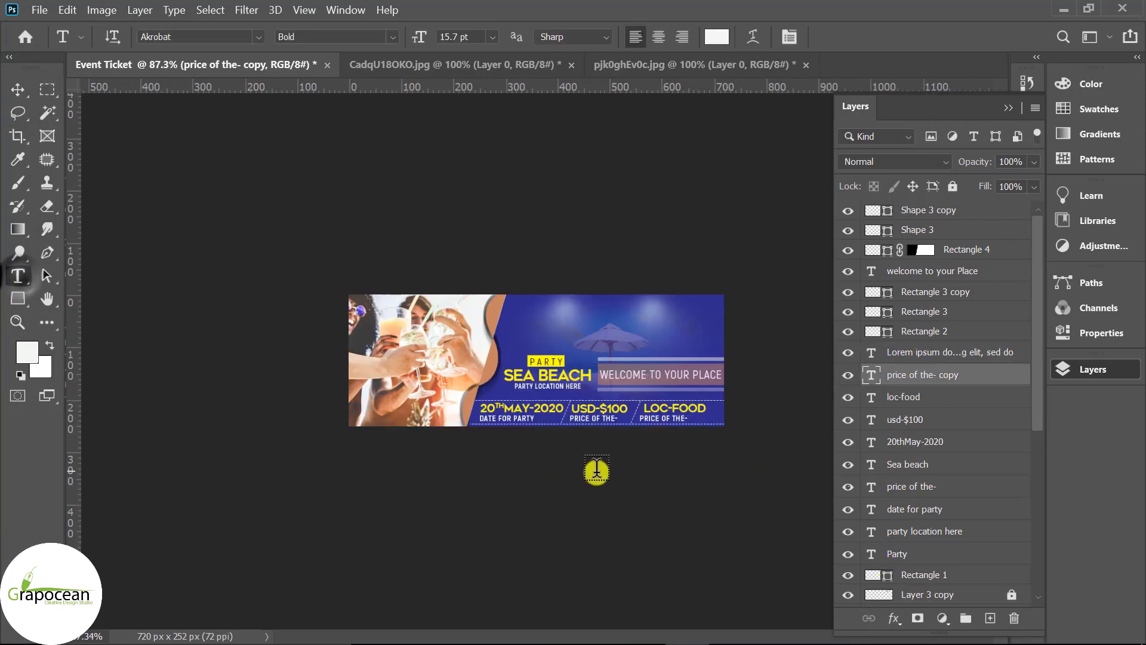
scroll(783, 462, "up", 2)
scroll(798, 470, "up", 3)
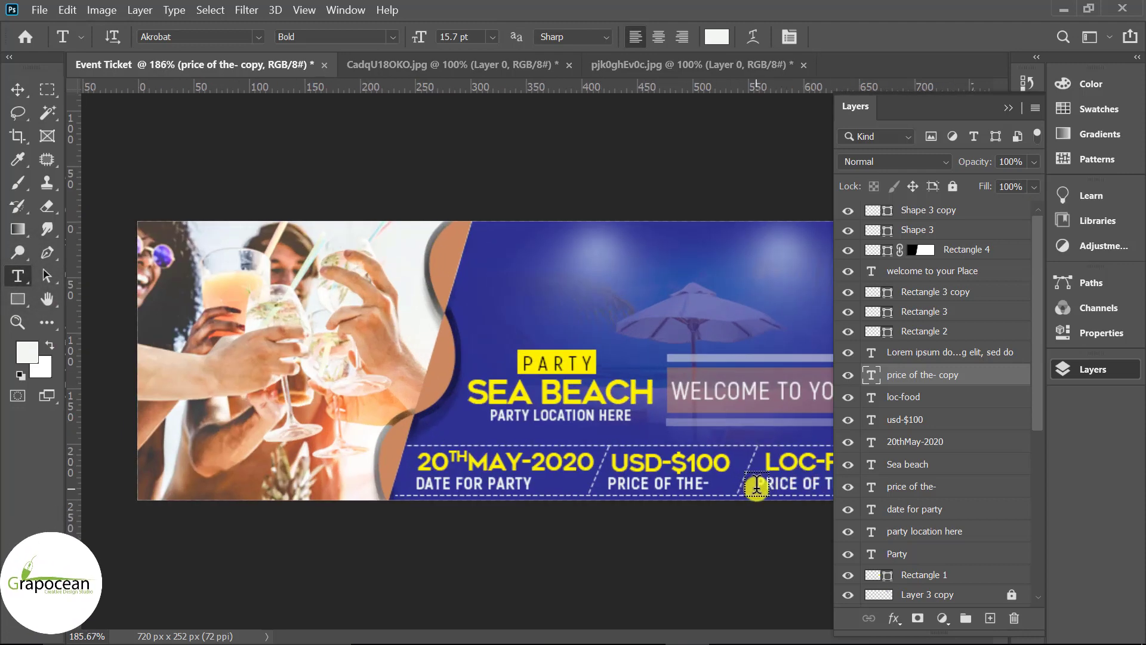
left_click(758, 486)
type("W")
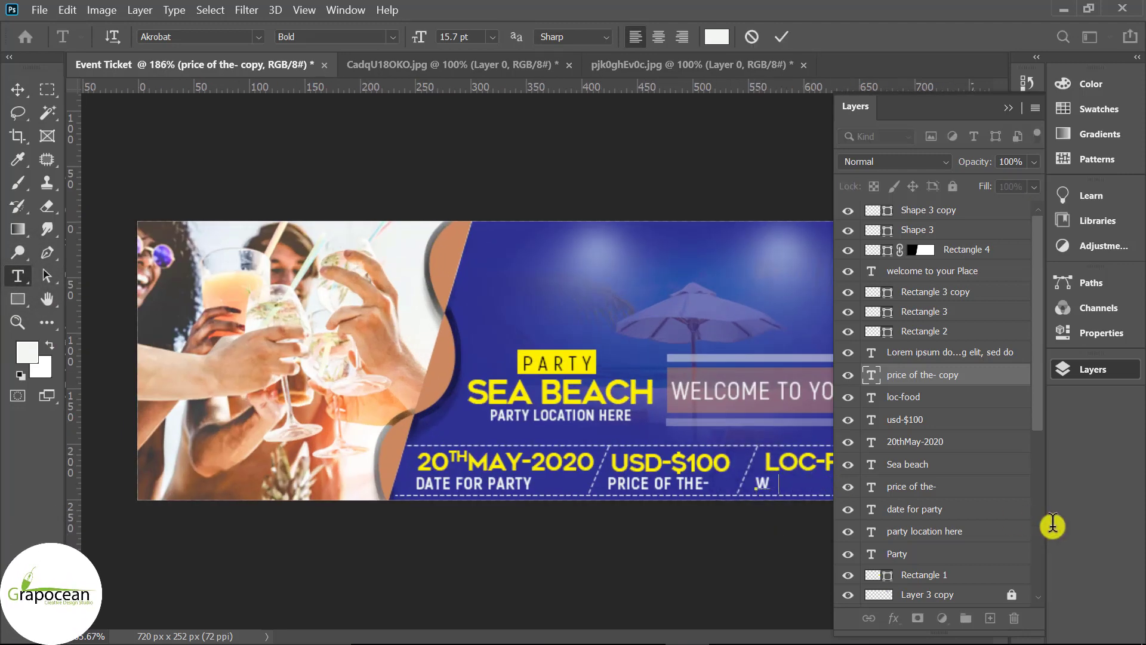
type("E PROVID")
key("ctrl+0")
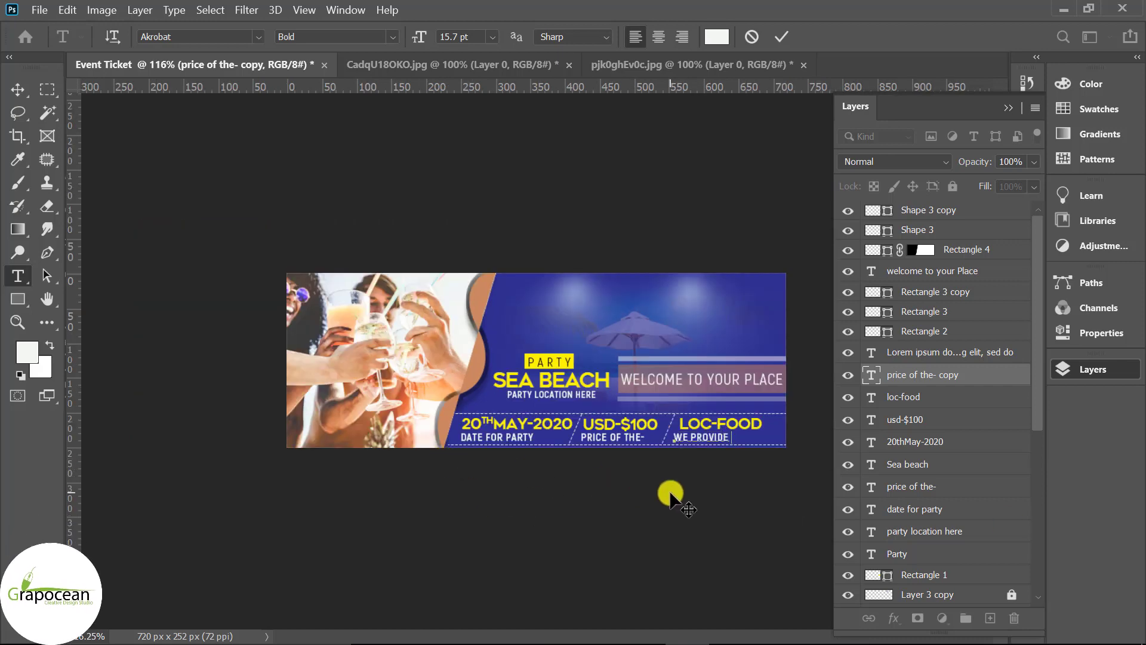
left_click(17, 90)
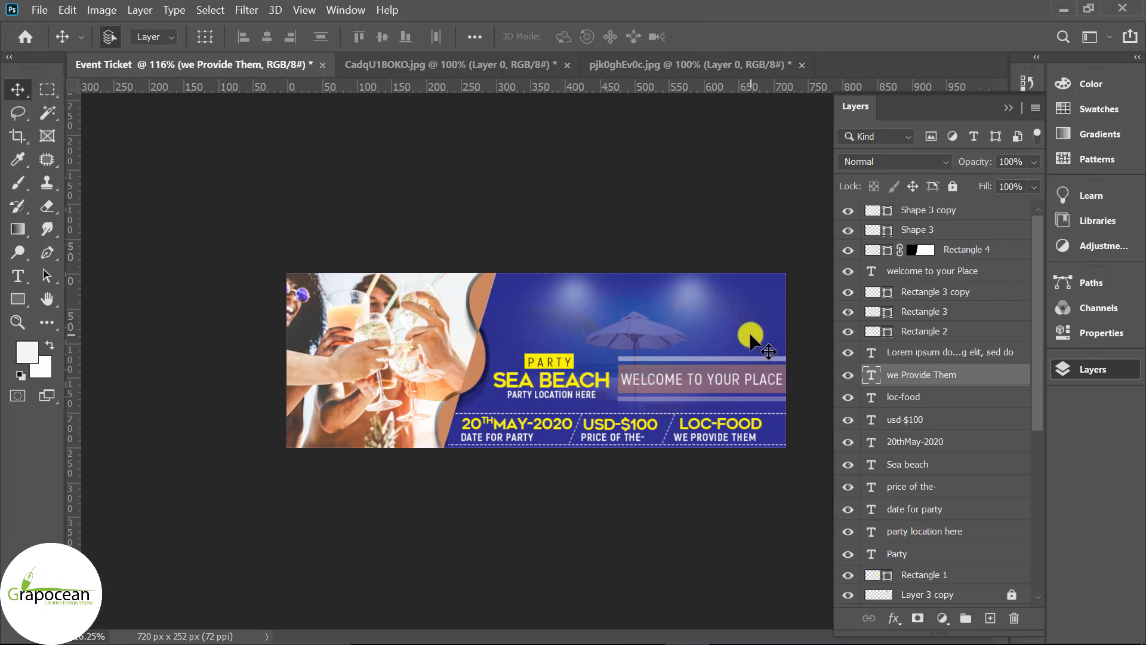
scroll(751, 336, "up", 2)
left_click_drag(625, 394, 712, 310)
Retype the copied SEA BEACH title as WELCOME TO OUR SEA and shift it left.
left_click(16, 275)
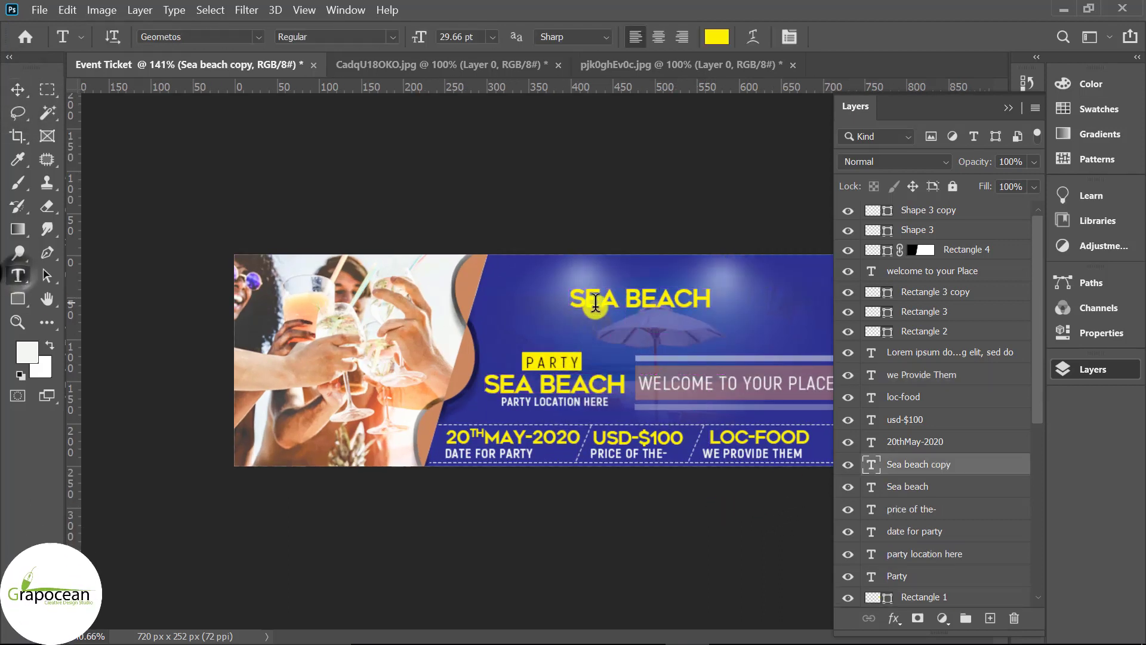
left_click(575, 299)
key("ctrl+a")
key("BackSpace")
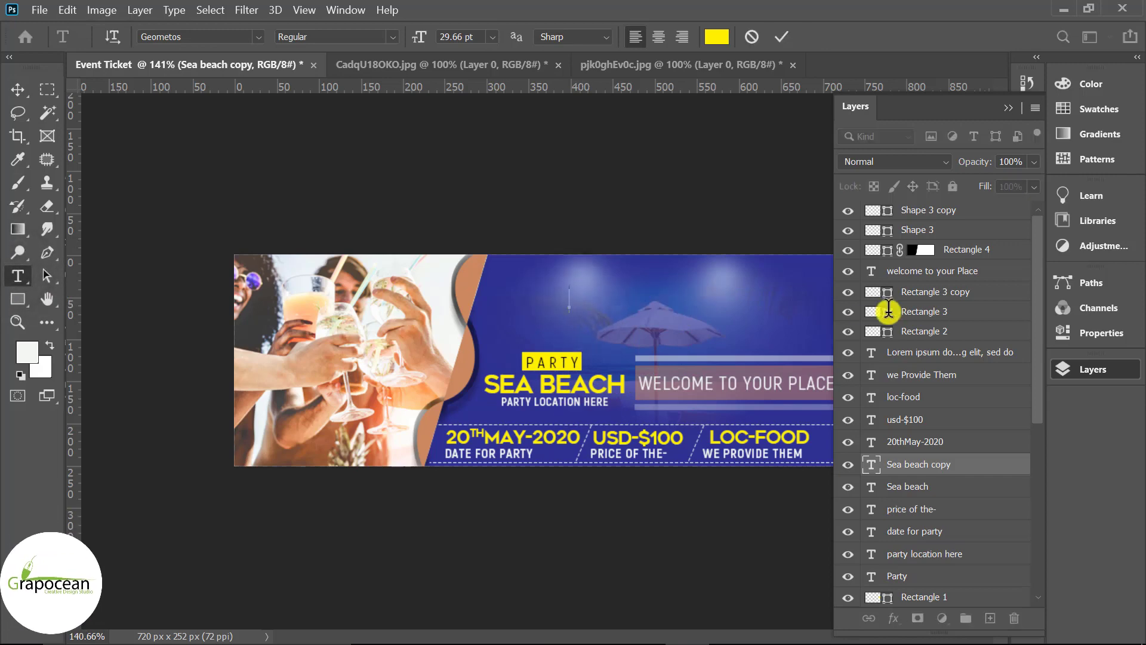
type("WELCOME ")
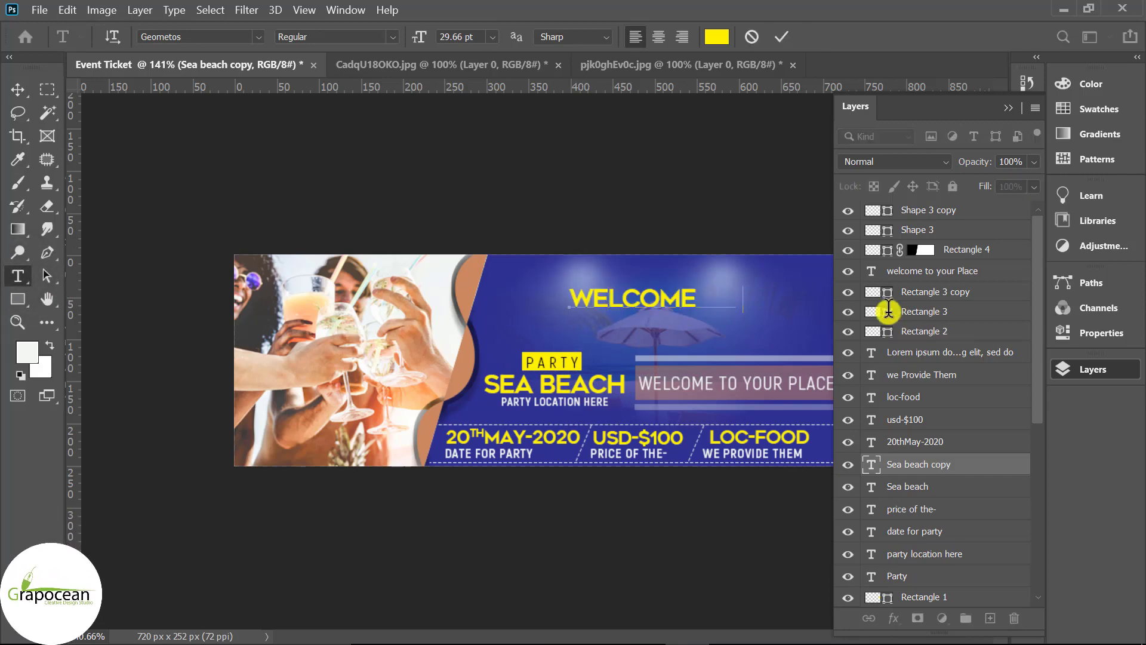
type("TO OUR")
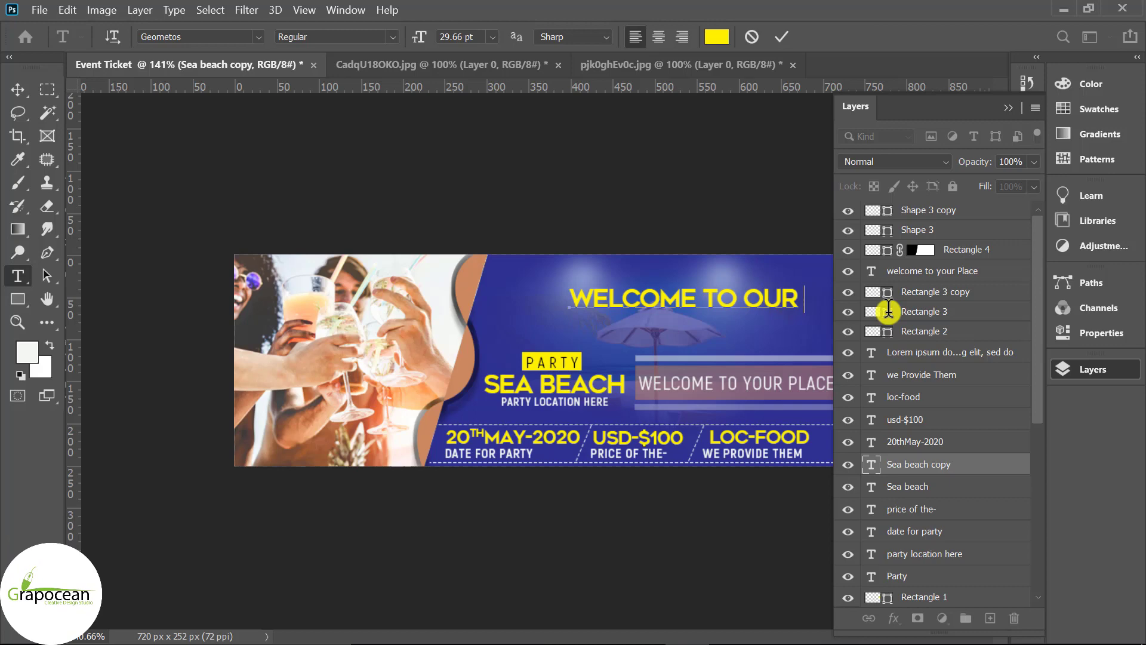
type(" SE")
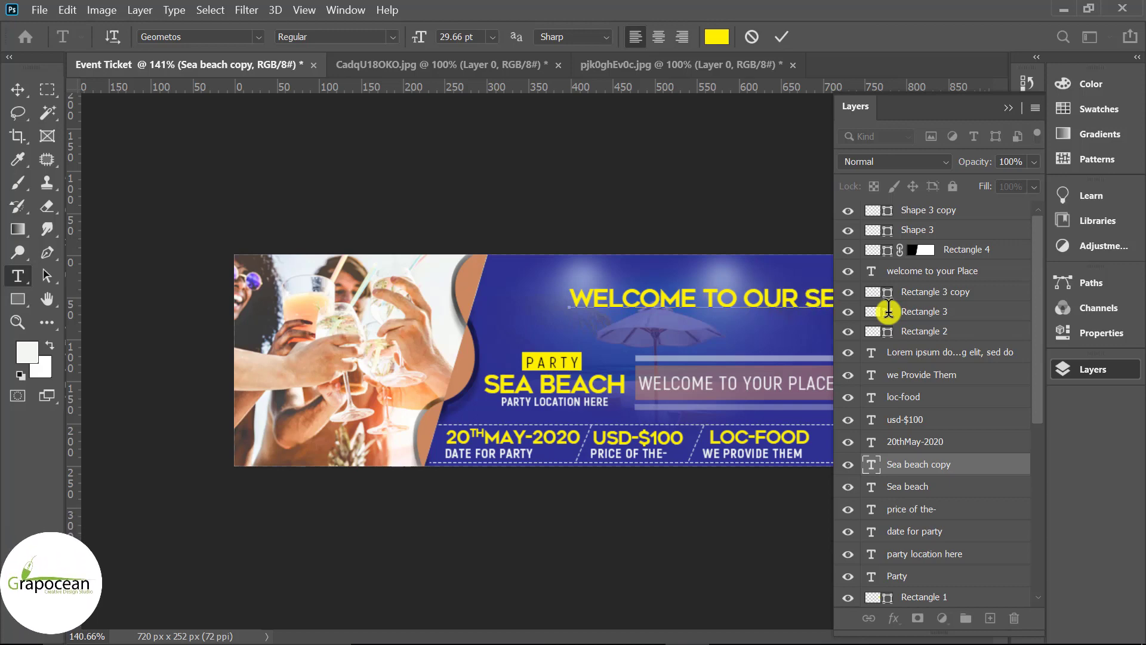
left_click(17, 89)
left_click_drag(793, 302, 741, 304)
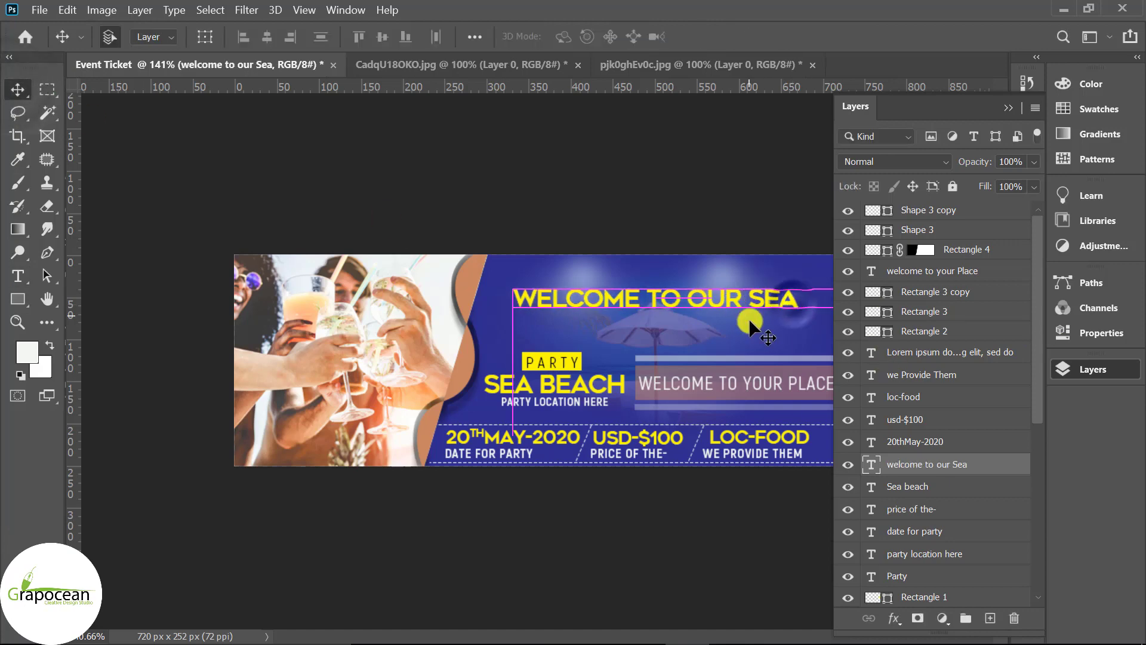
Select the whole headline text and open its text colour chooser.
scroll(794, 341, "down", 3)
left_click(20, 275)
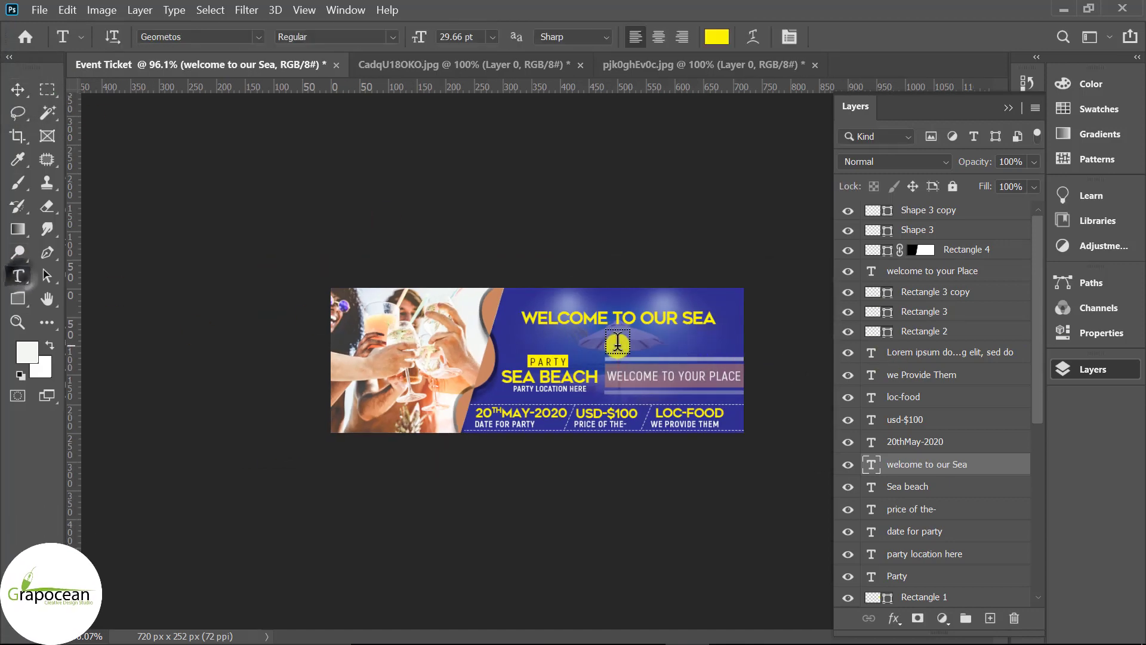
left_click_drag(528, 316, 847, 319)
left_click(716, 36)
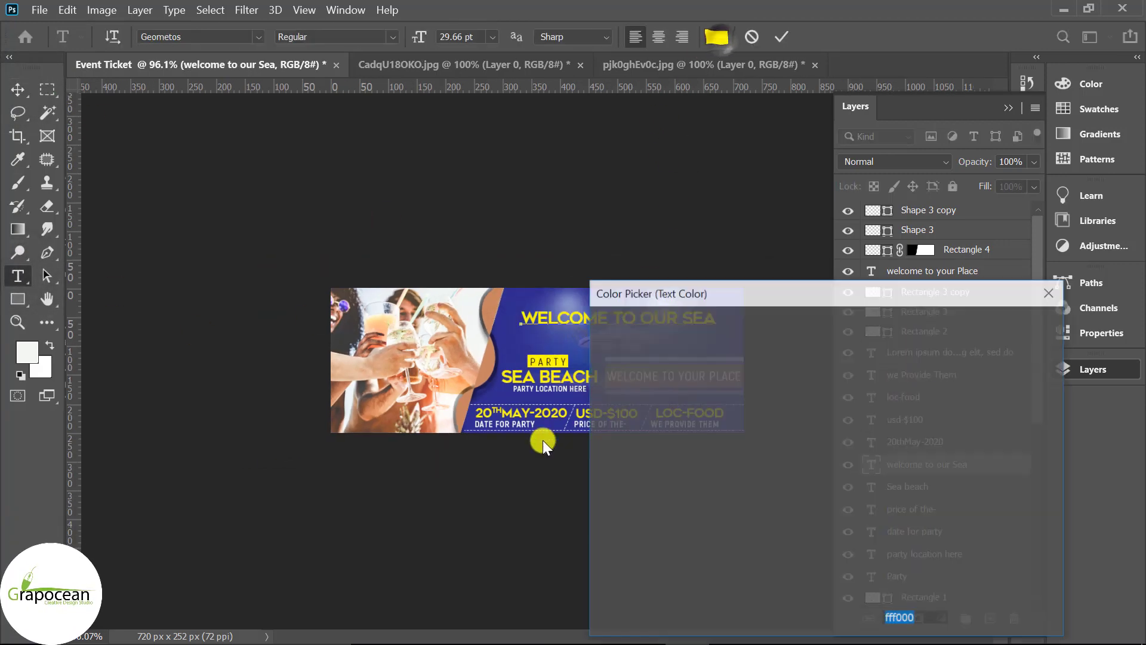
Make the headline white, then move PARTY / SEA BEACH, the info row, yellow box and headline up.
left_click(1021, 327)
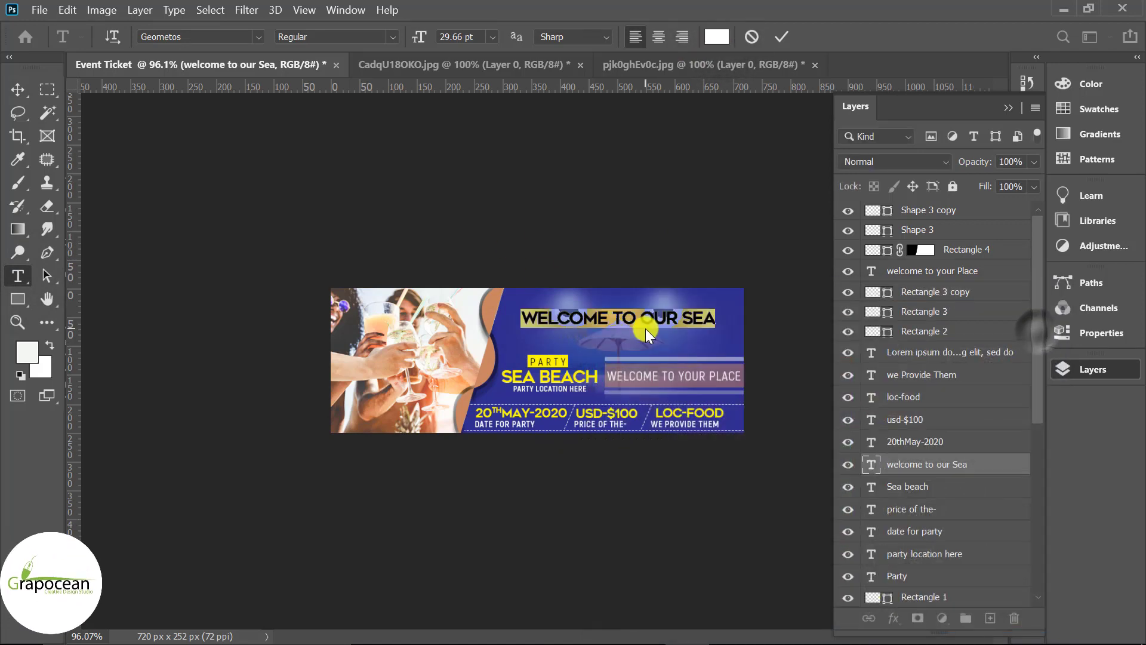
left_click(21, 90)
left_click(674, 376, "ctrl")
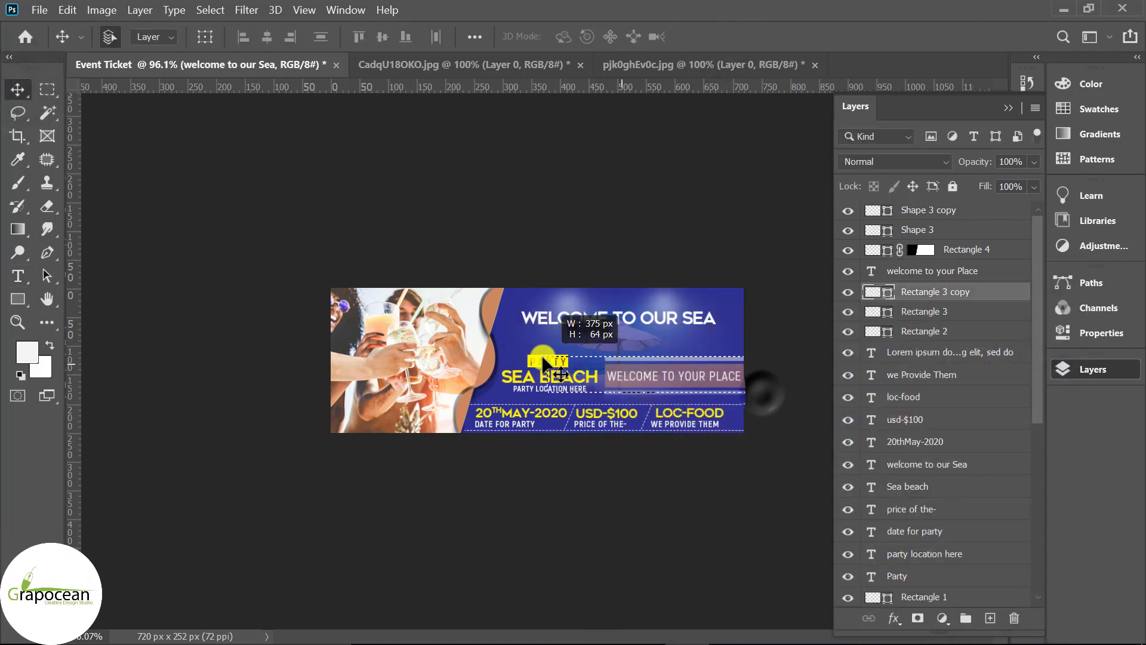
left_click(549, 370, "ctrl+shift")
left_click_drag(656, 380, 666, 365)
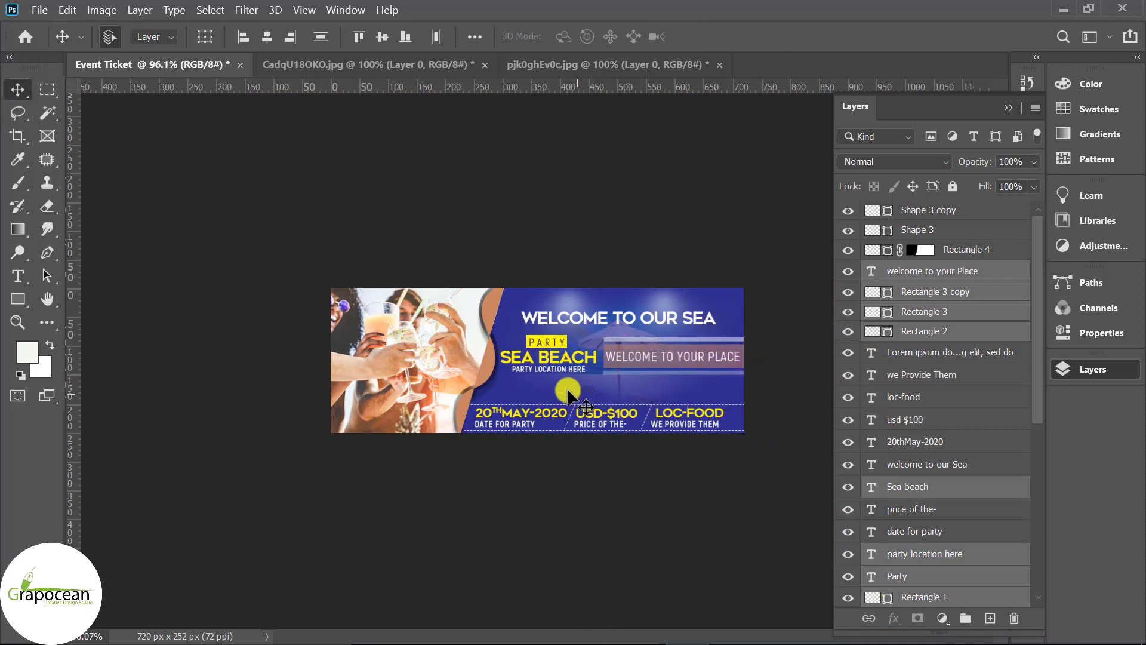
mouse_move(523, 414)
left_mouse_down()
mouse_move(711, 430)
mouse_move(673, 406)
mouse_move(678, 397)
mouse_move(677, 415)
mouse_move(722, 409)
mouse_move(657, 347)
mouse_move(626, 382)
left_mouse_up()
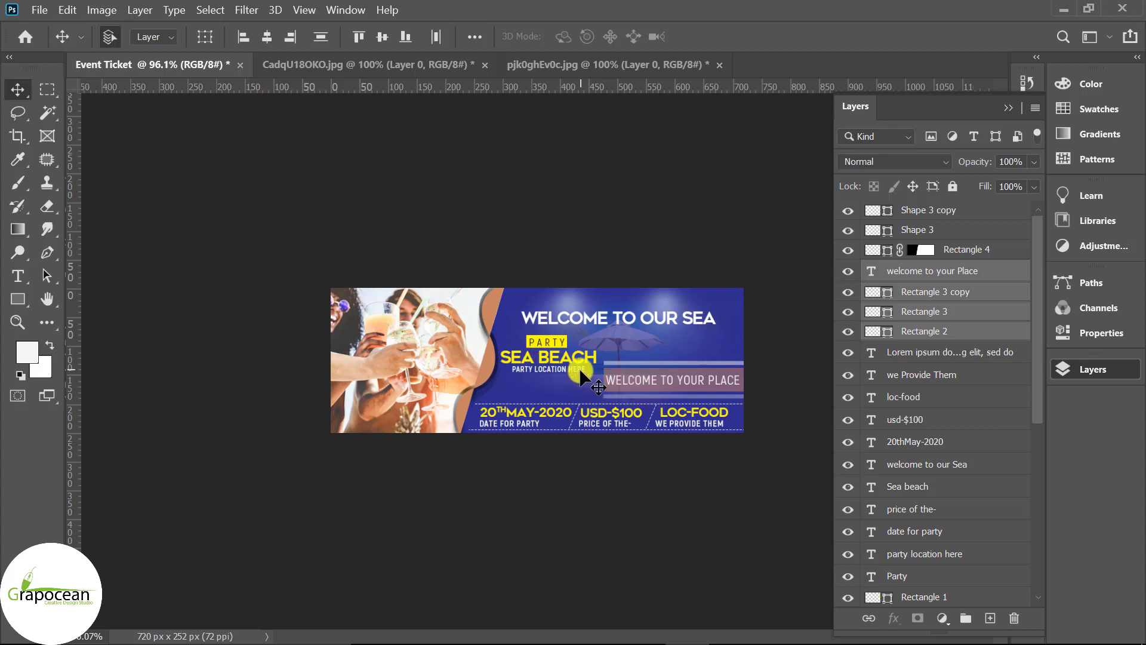
left_click_drag(543, 341, 621, 373)
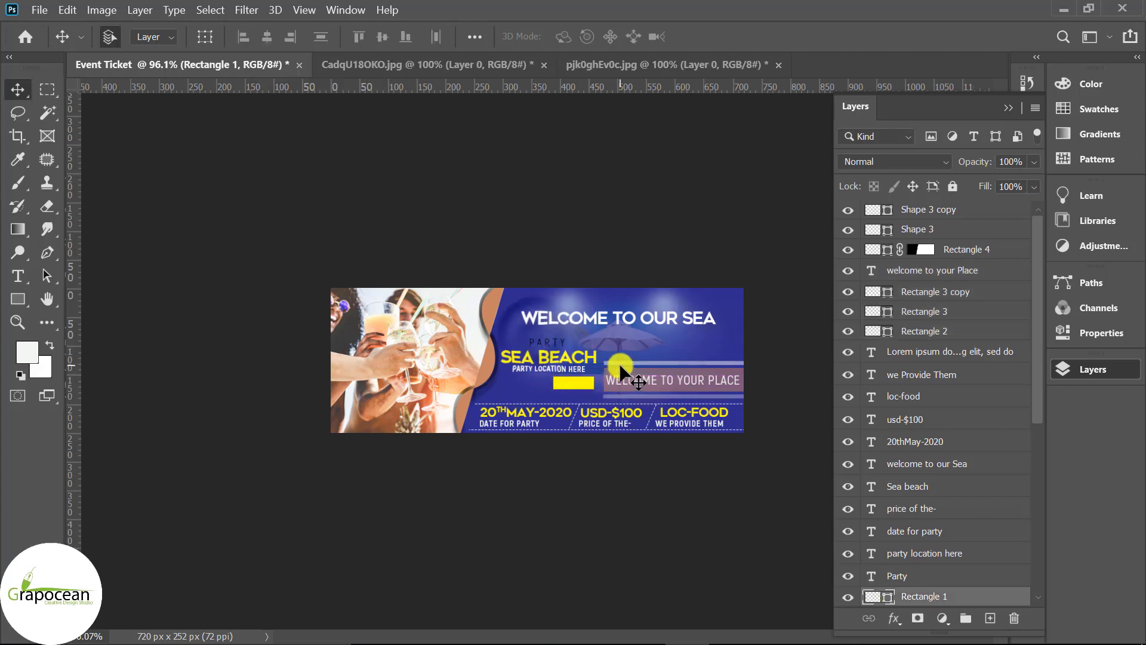
left_click_drag(650, 330, 639, 319)
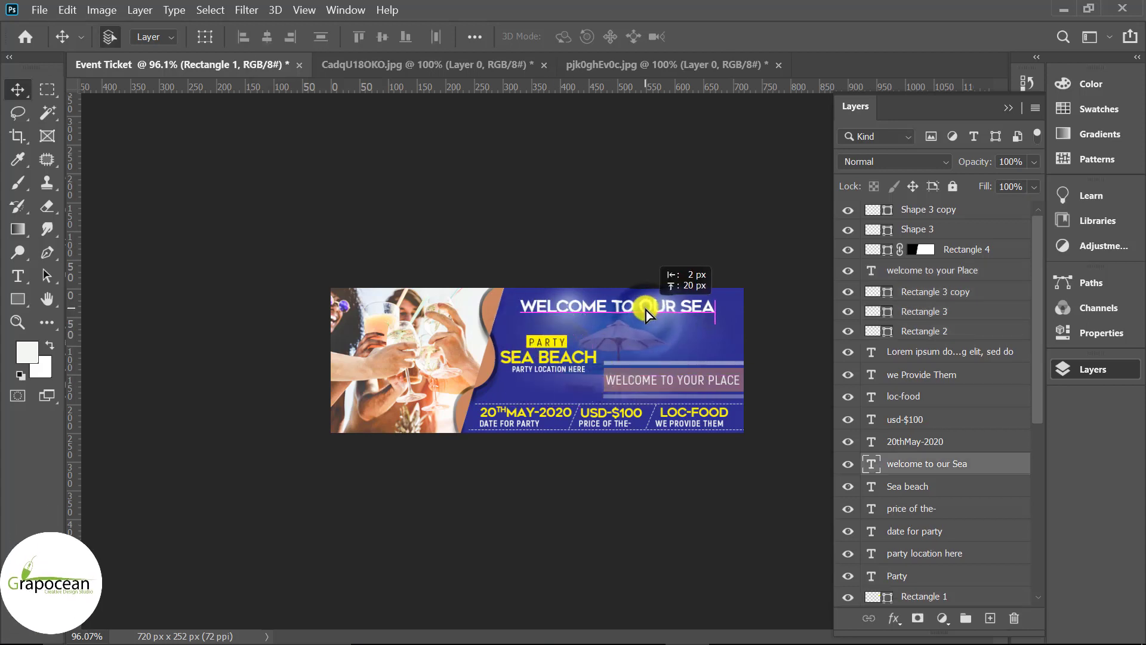
Resize the WELCOME TO OUR SEA headline to 20 pt and centre it over the blue area.
left_click(522, 309)
key("ctrl+a")
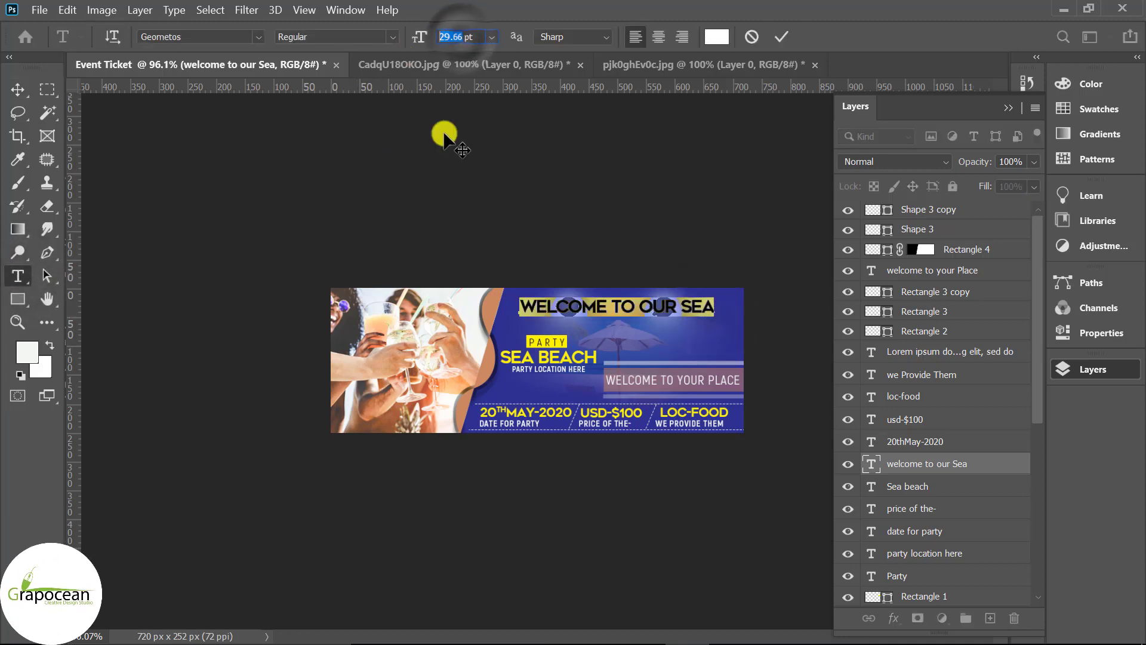
type("20")
key("Return")
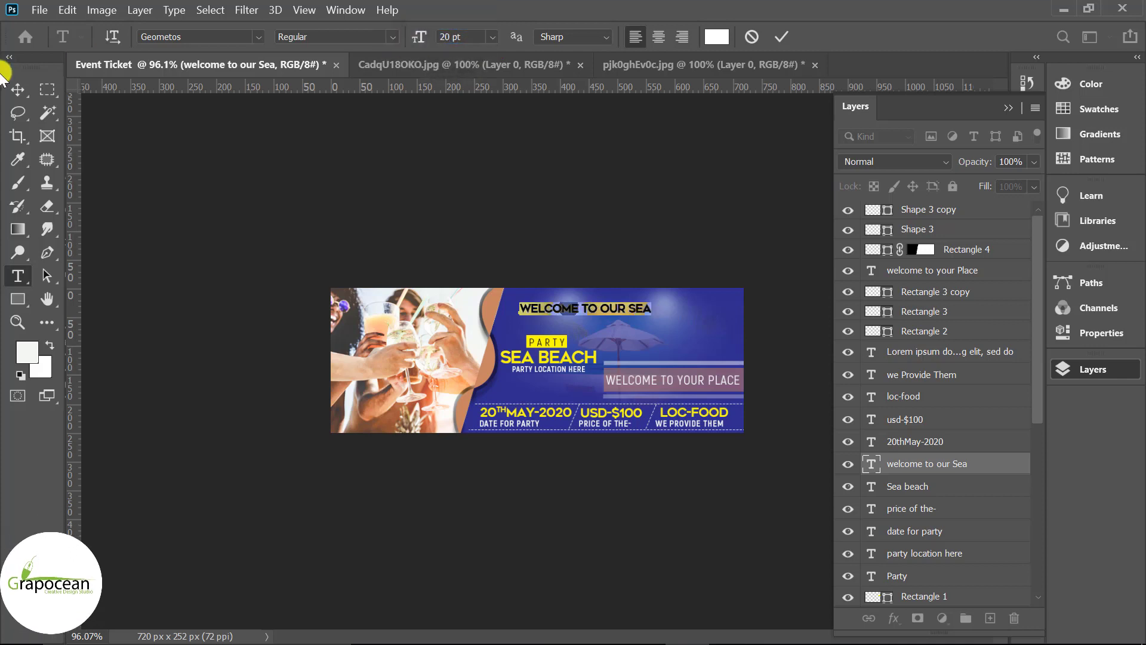
key("ctrl+Return")
key("v")
left_click_drag(624, 315, 655, 314)
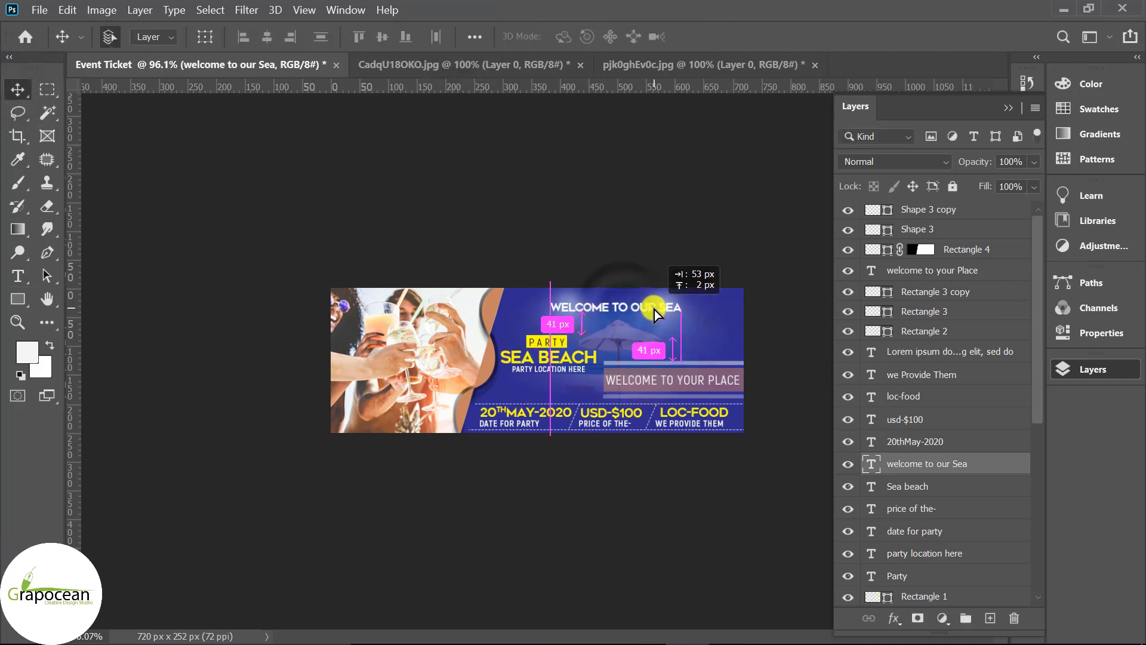
mouse_move(552, 358)
left_mouse_down()
mouse_move(621, 346)
mouse_move(551, 381)
left_mouse_up()
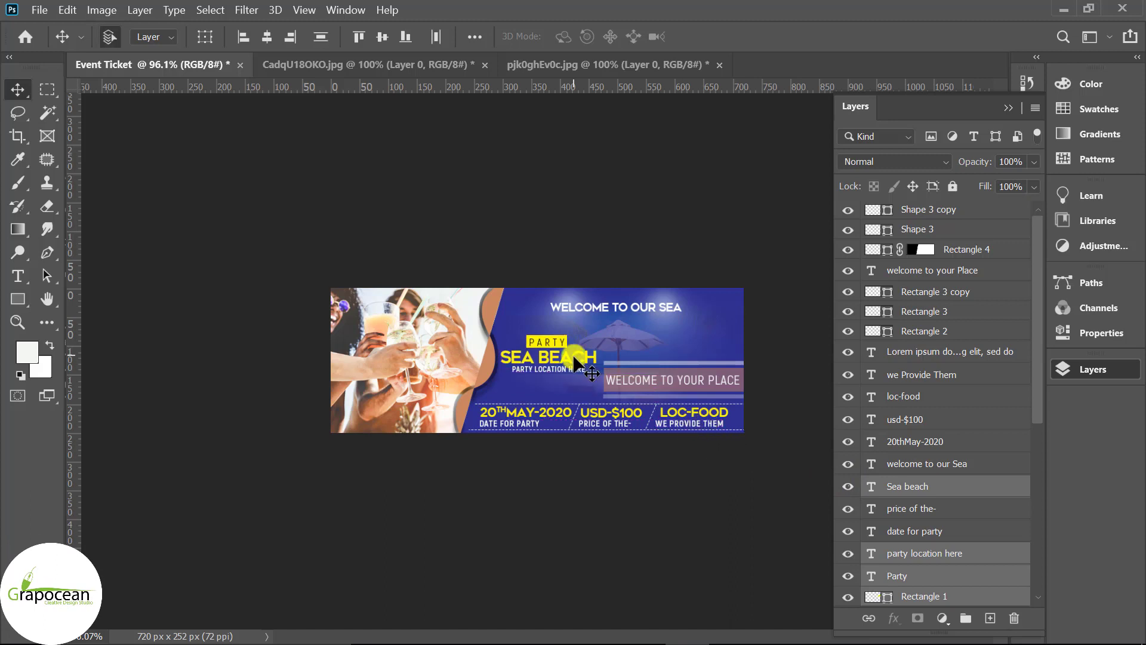
Centre the PARTY / SEA BEACH block under the headline and align the welcome panel.
left_click_drag(573, 357, 577, 333)
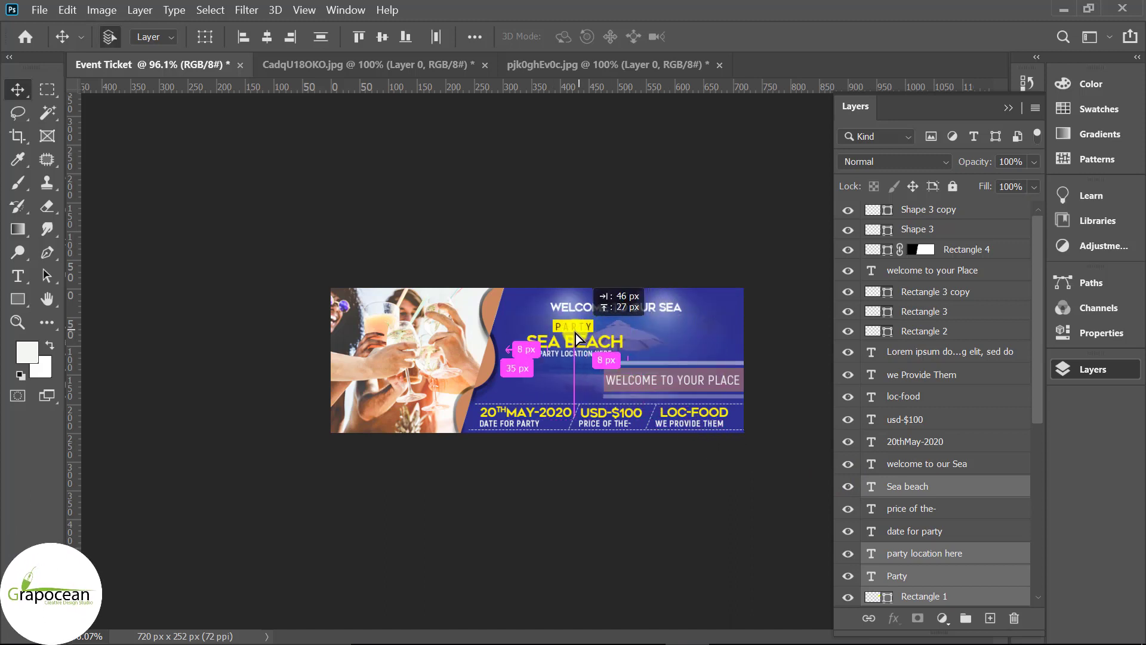
left_click_drag(576, 338, 614, 338)
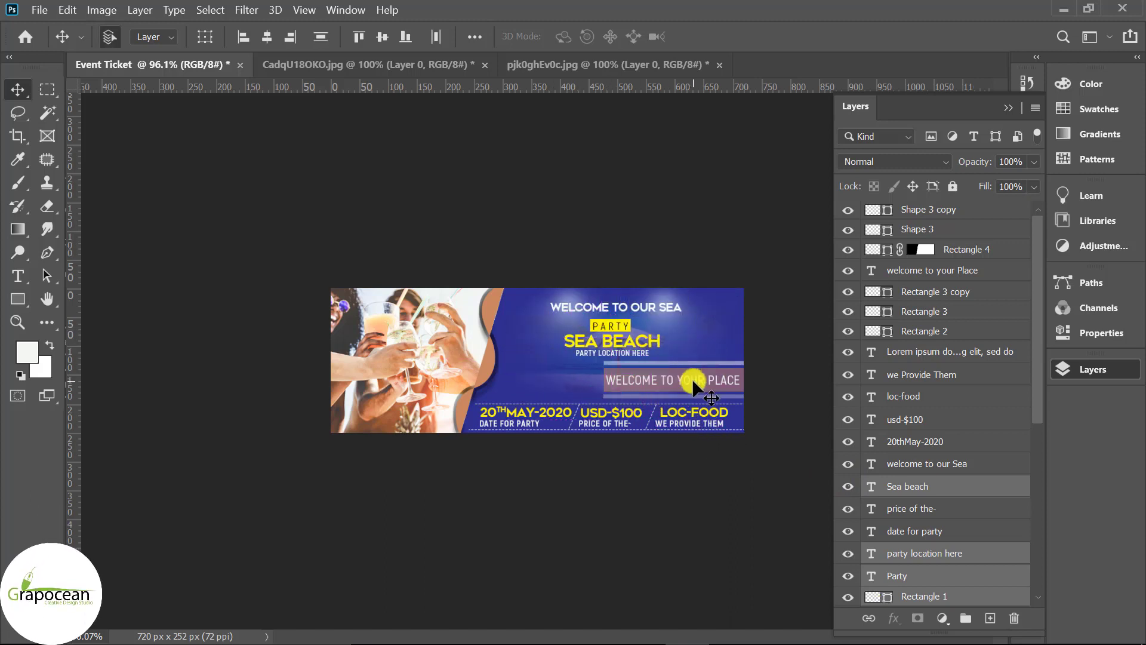
scroll(699, 391, "up", 1)
mouse_move(759, 395)
left_mouse_down()
mouse_move(770, 403)
mouse_move(692, 399)
mouse_move(701, 396)
left_mouse_up()
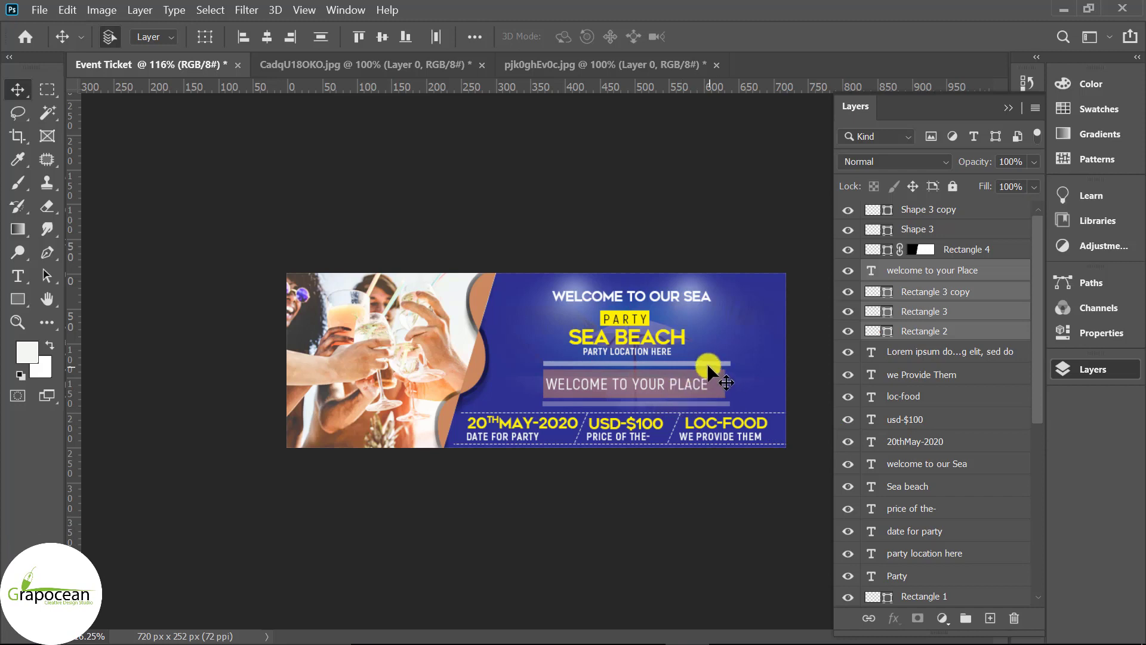
left_click_drag(691, 391, 685, 388)
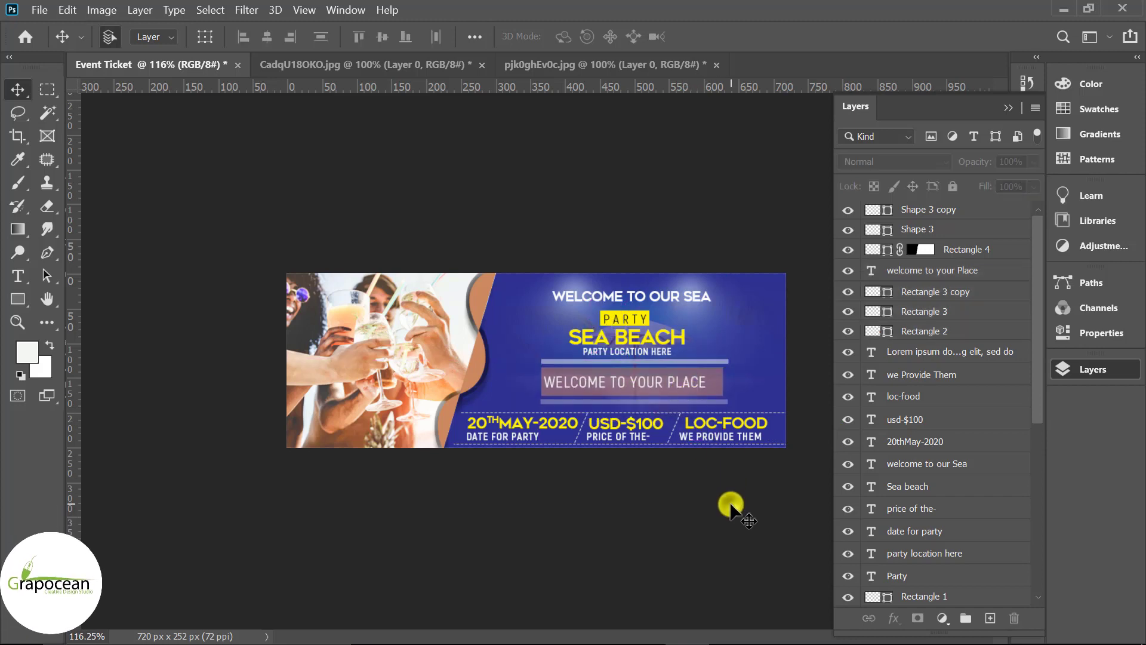
Centre the WELCOME TO YOUR PLACE text in its box and select the box rectangles.
scroll(722, 485, "up", 2)
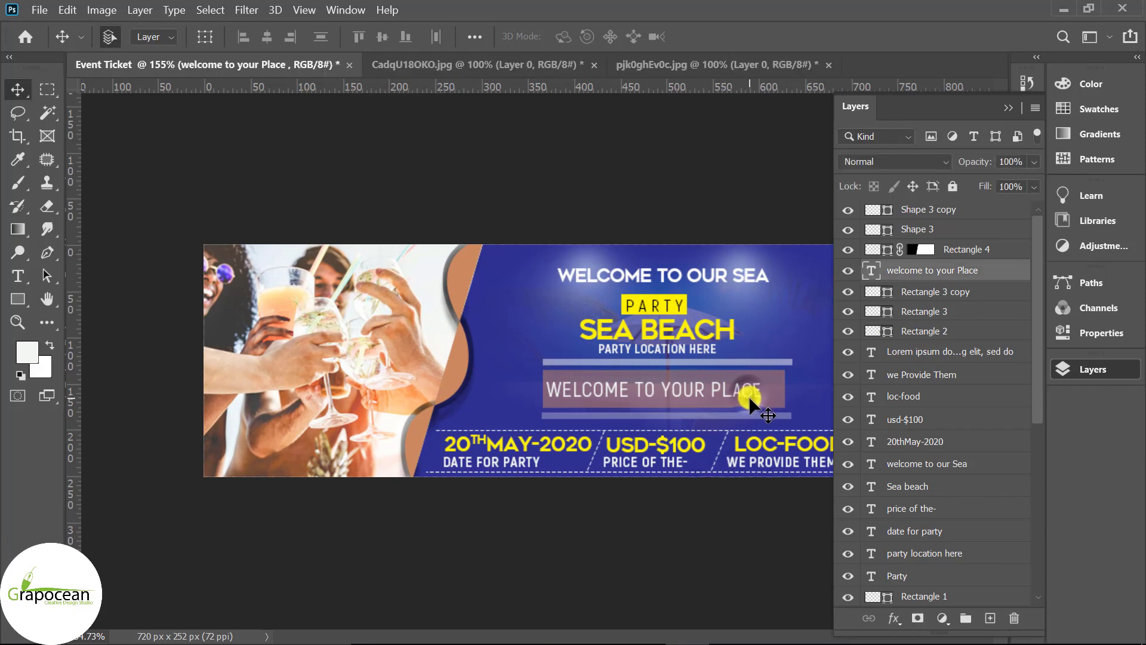
left_click_drag(749, 398, 799, 419)
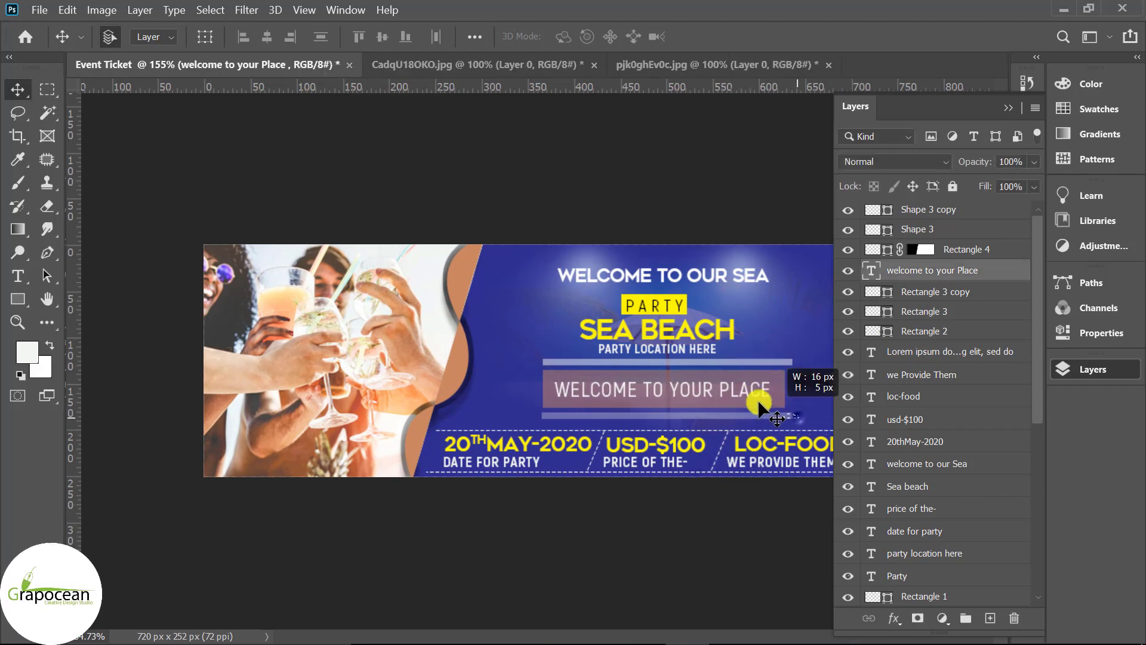
left_click(729, 371, "shift")
left_click(735, 392, "shift")
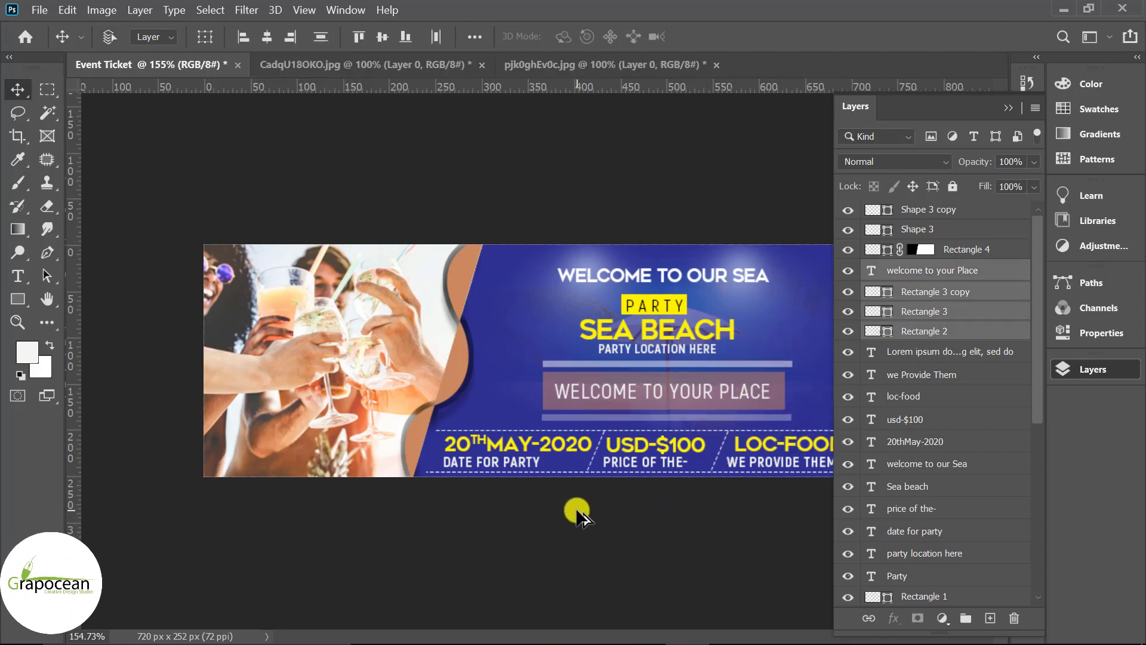
scroll(614, 522, "down", 3)
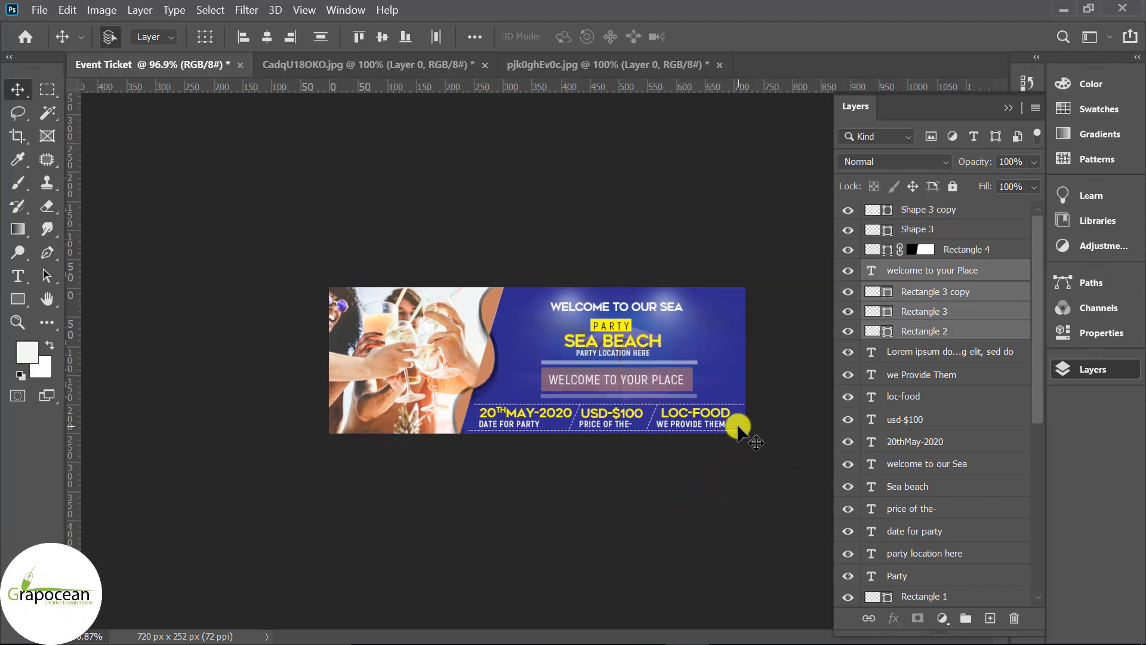
scroll(718, 493, "up", 2)
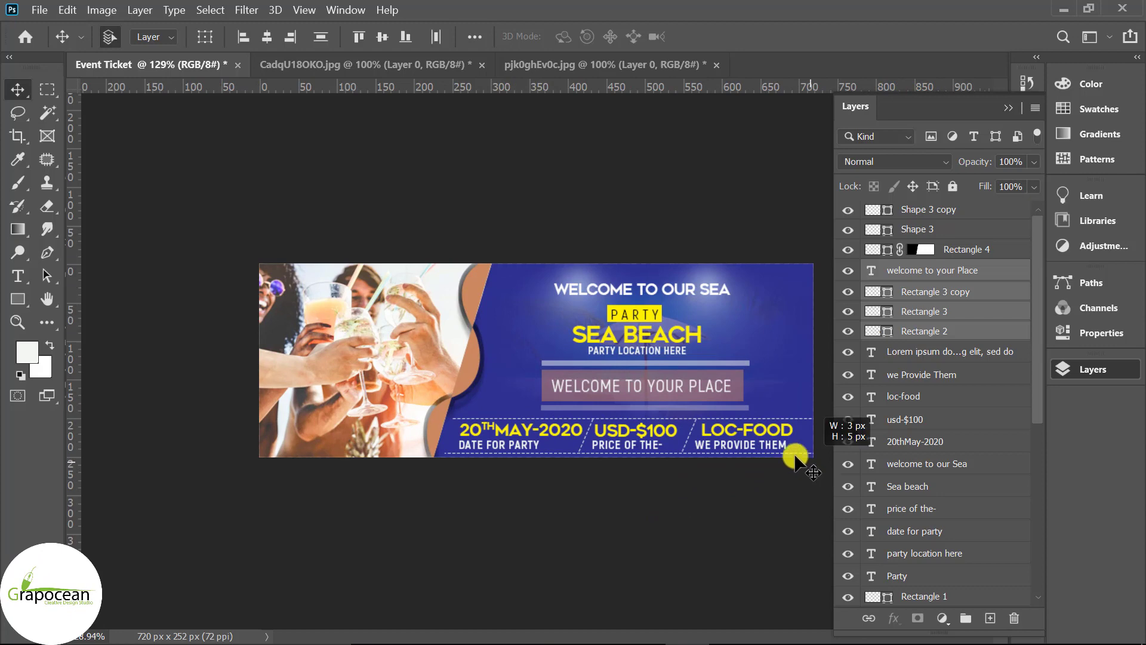
Scale the bottom date, price and LOC-FOOD texts down to about 82%.
left_click_drag(796, 458, 513, 412)
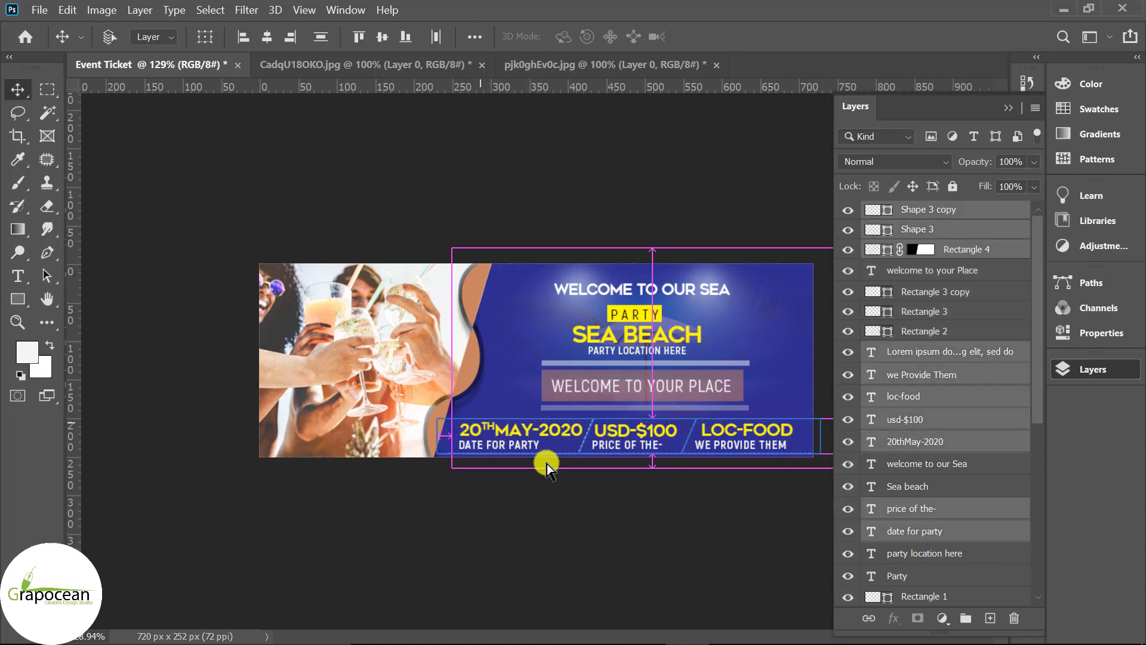
key("ctrl+t")
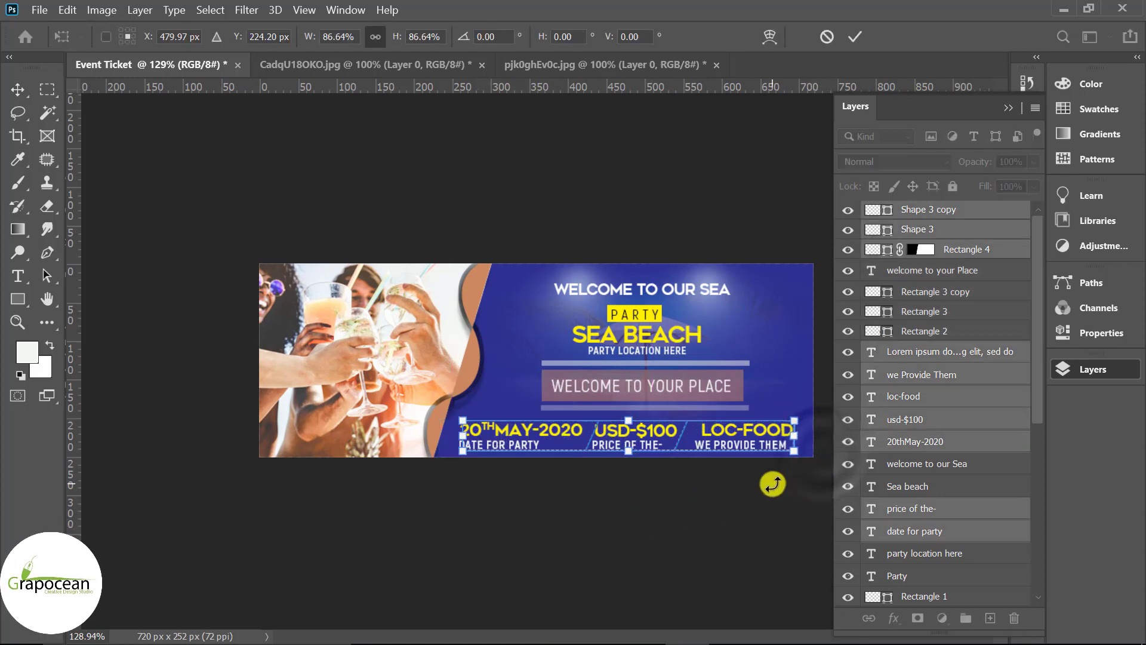
left_click(686, 530)
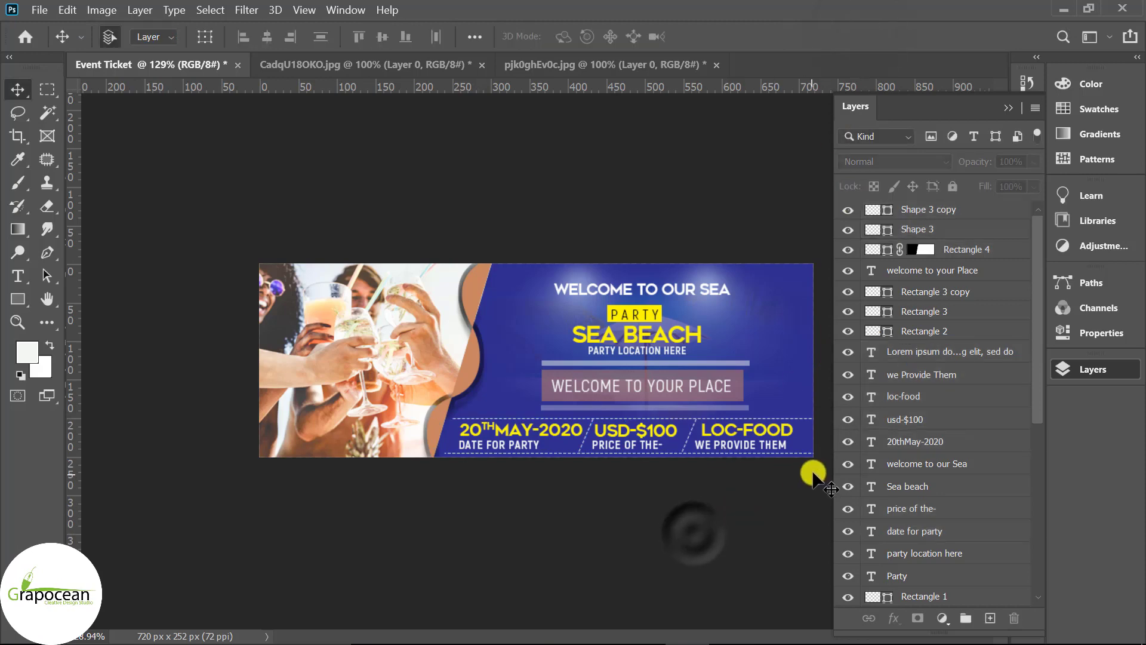
left_click_drag(815, 475, 458, 422)
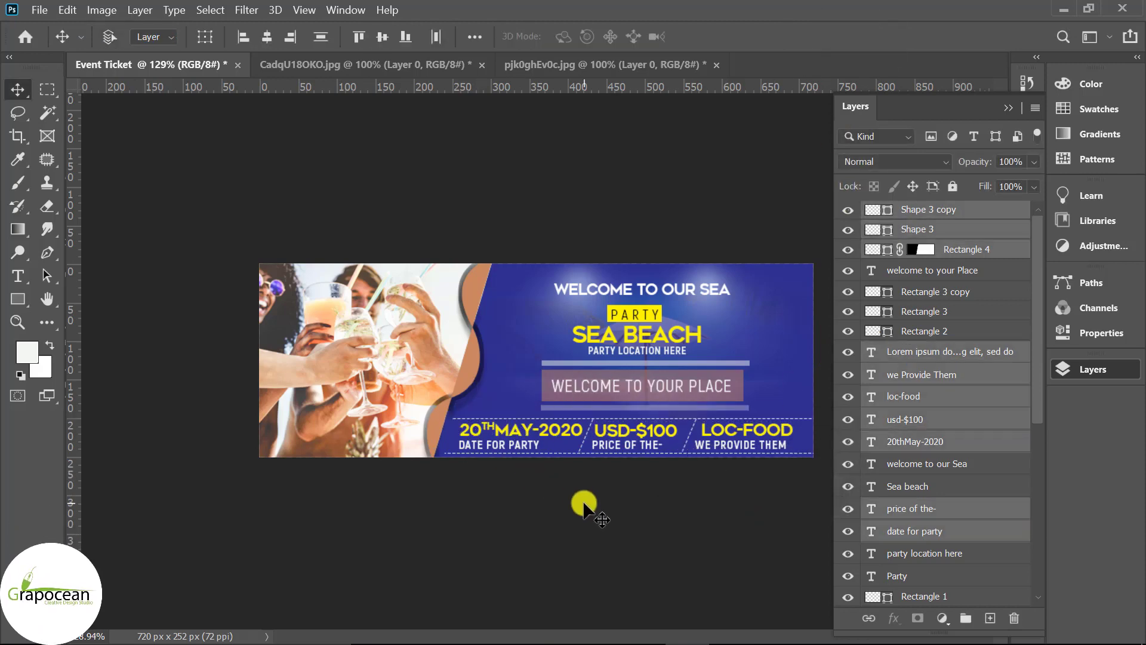
key("ctrl+t")
key("ctrl+minus")
left_click_drag(780, 428, 759, 429)
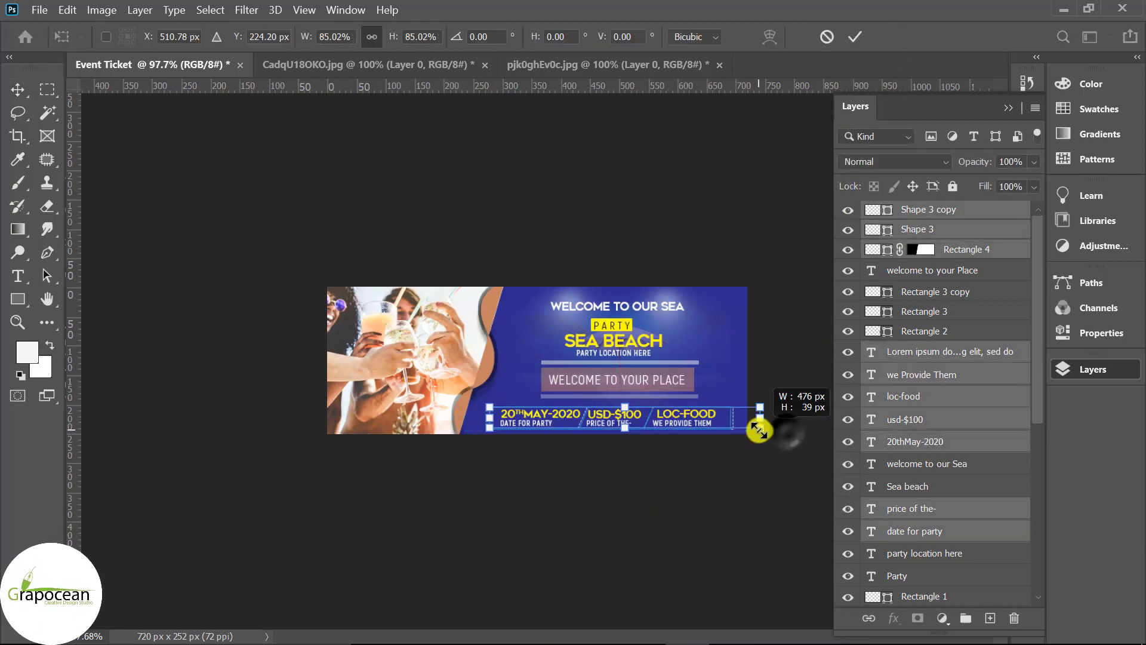
key("ctrl+plus")
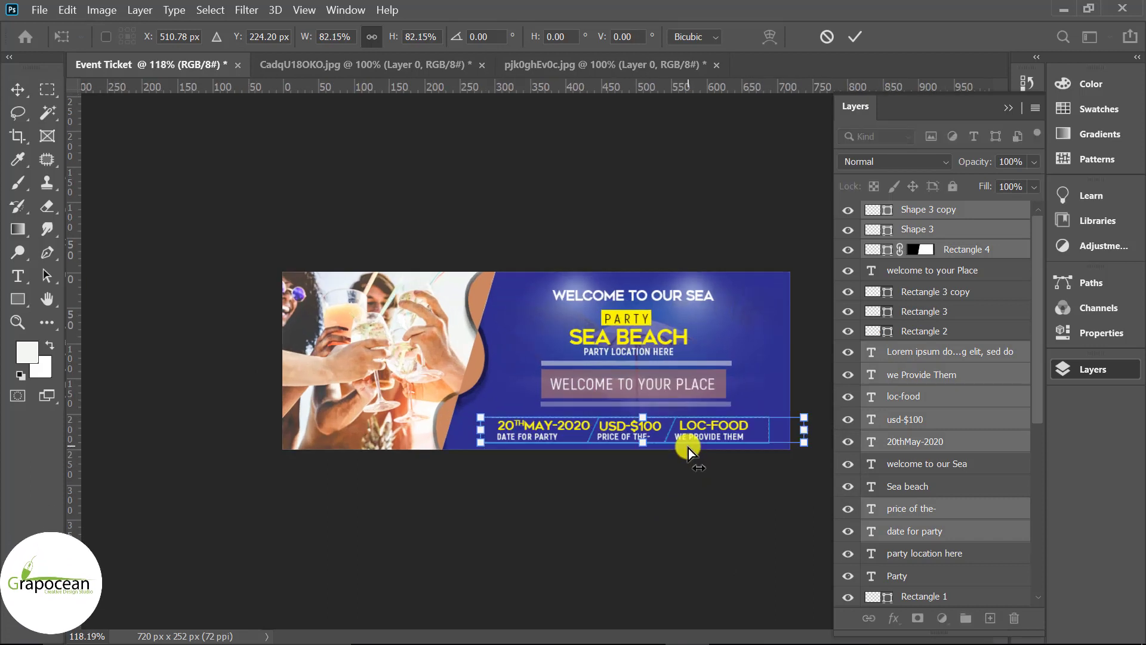
left_click(858, 38)
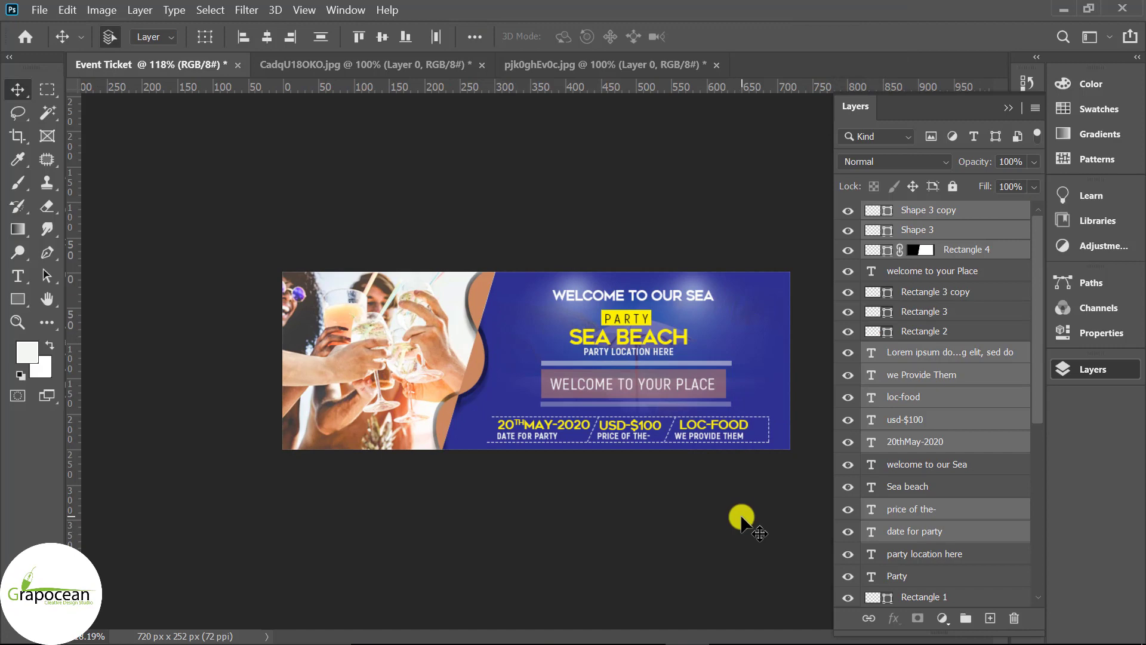
scroll(722, 533, "down", 3)
scroll(709, 549, "up", 3)
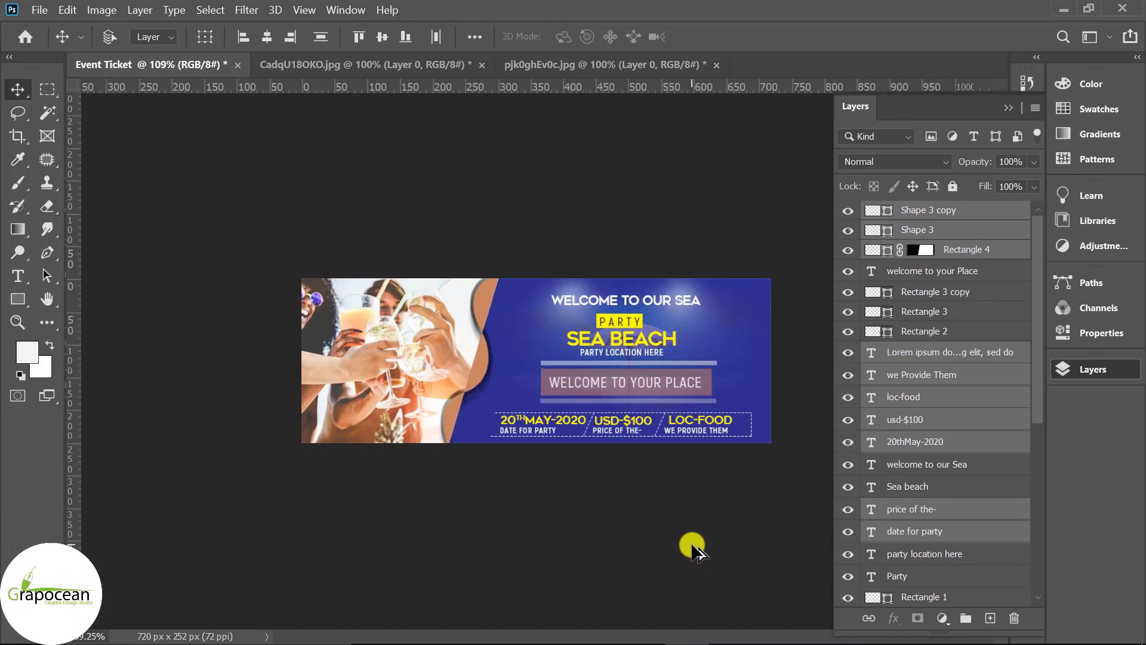
Open qrcode.png from the Desktop\Id card Design folder.
left_click(37, 12)
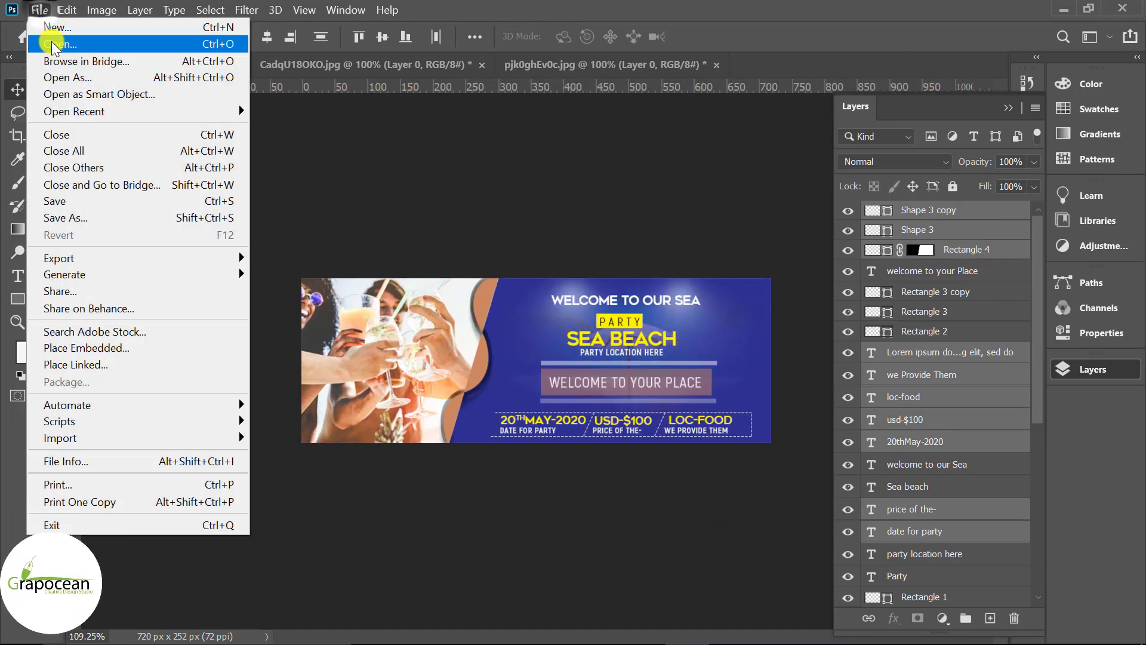
left_click(45, 36)
left_click(89, 199)
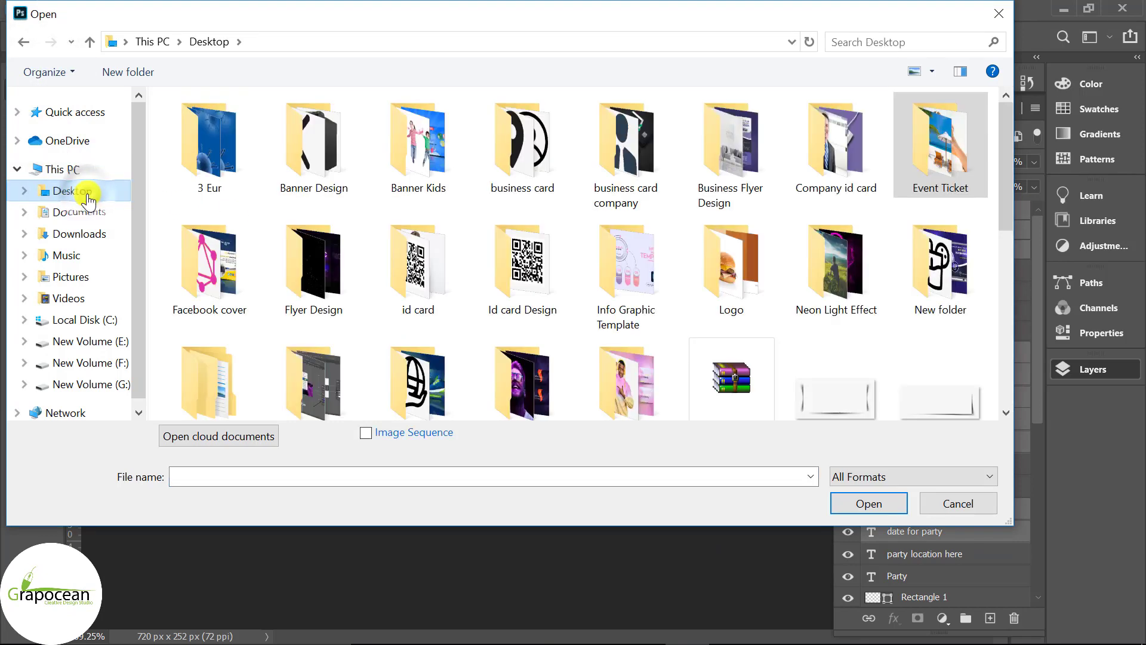
double_click(501, 256)
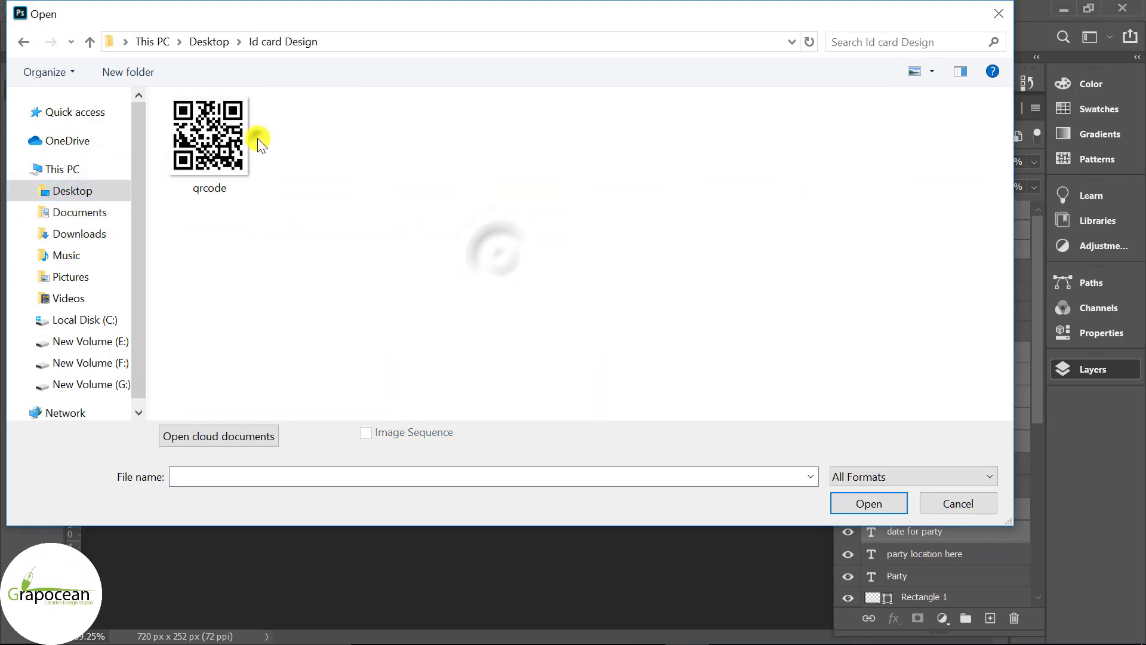
left_click(238, 140)
left_click(869, 503)
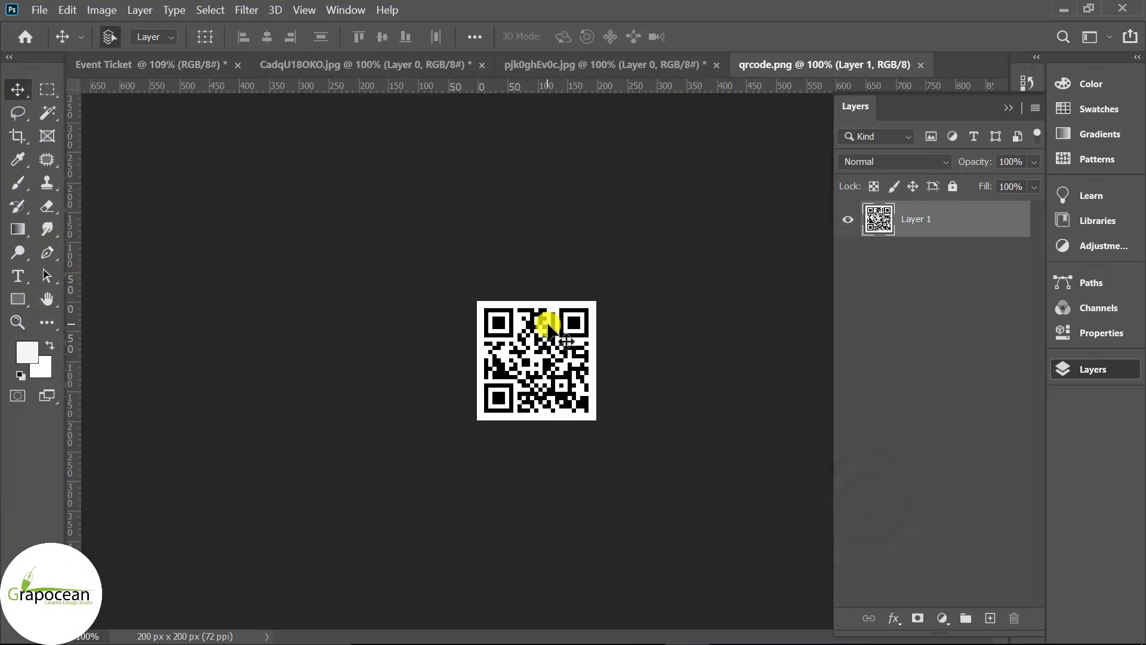
Place the QR code on the Event Ticket and scale it to about 27%.
left_click_drag(550, 319, 158, 123)
left_click_drag(130, 59, 461, 370)
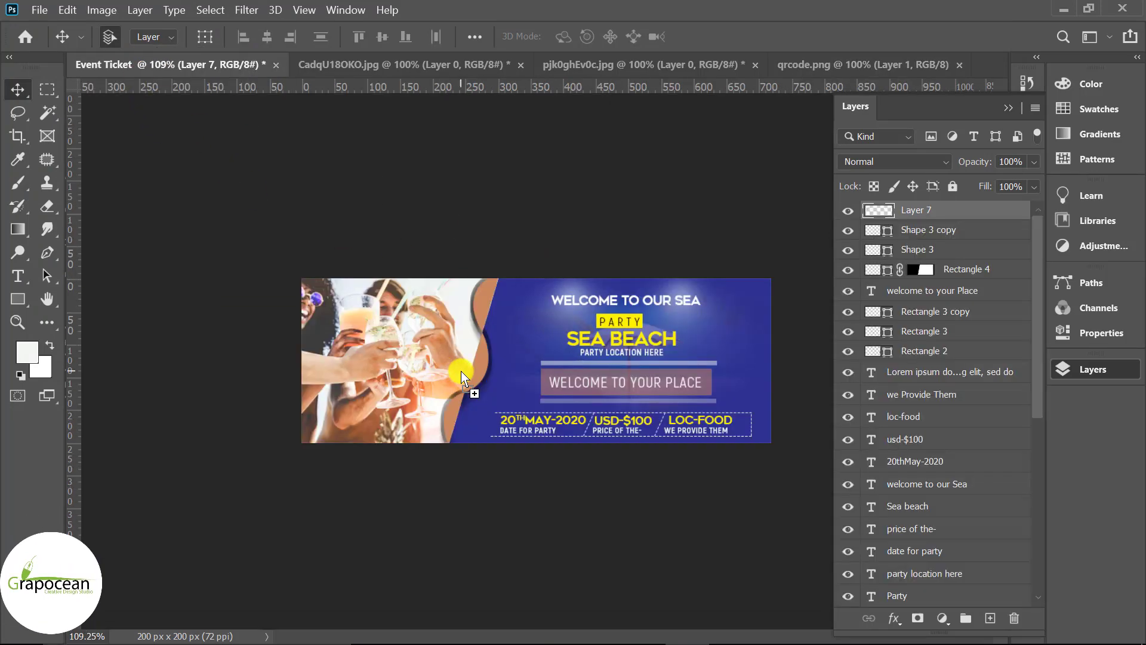
key("ctrl+t")
mouse_move(523, 434)
left_mouse_down()
mouse_move(481, 393)
mouse_move(531, 322)
mouse_move(540, 331)
mouse_move(517, 326)
left_mouse_up()
scroll(493, 412, "up", 3)
left_click(844, 47)
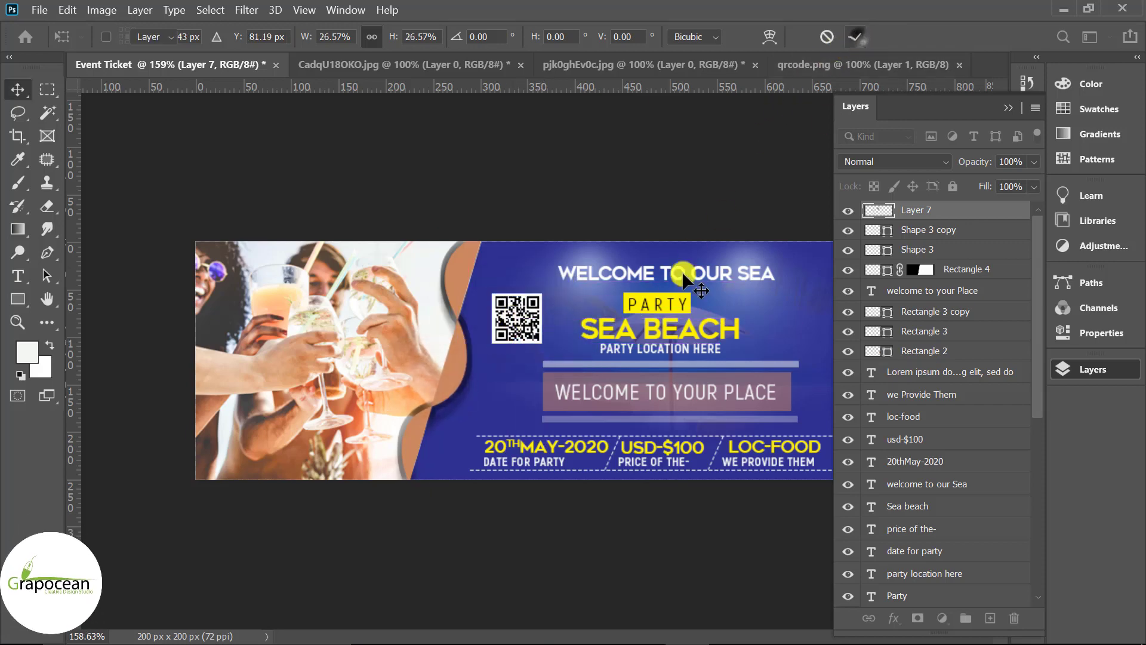
scroll(542, 329, "down", 3)
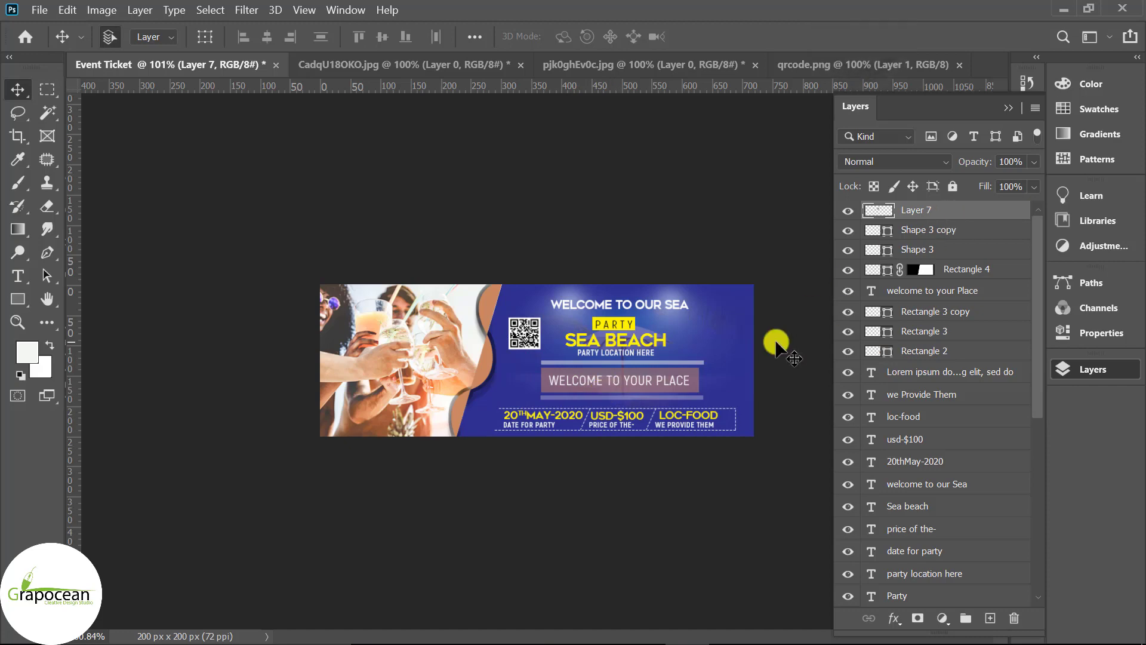
scroll(573, 366, "up", 1)
scroll(547, 353, "up", 1)
Draw a square rectangle over the QR code with no fill and a dashed 1 px stroke.
right_click(27, 308)
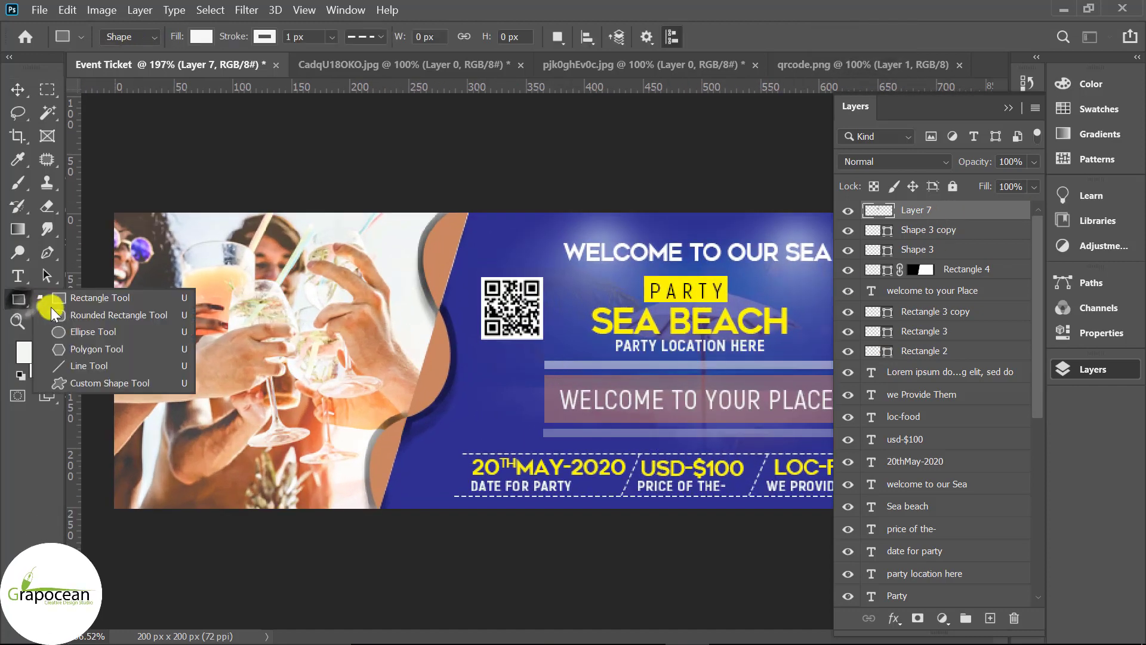
left_click(90, 298)
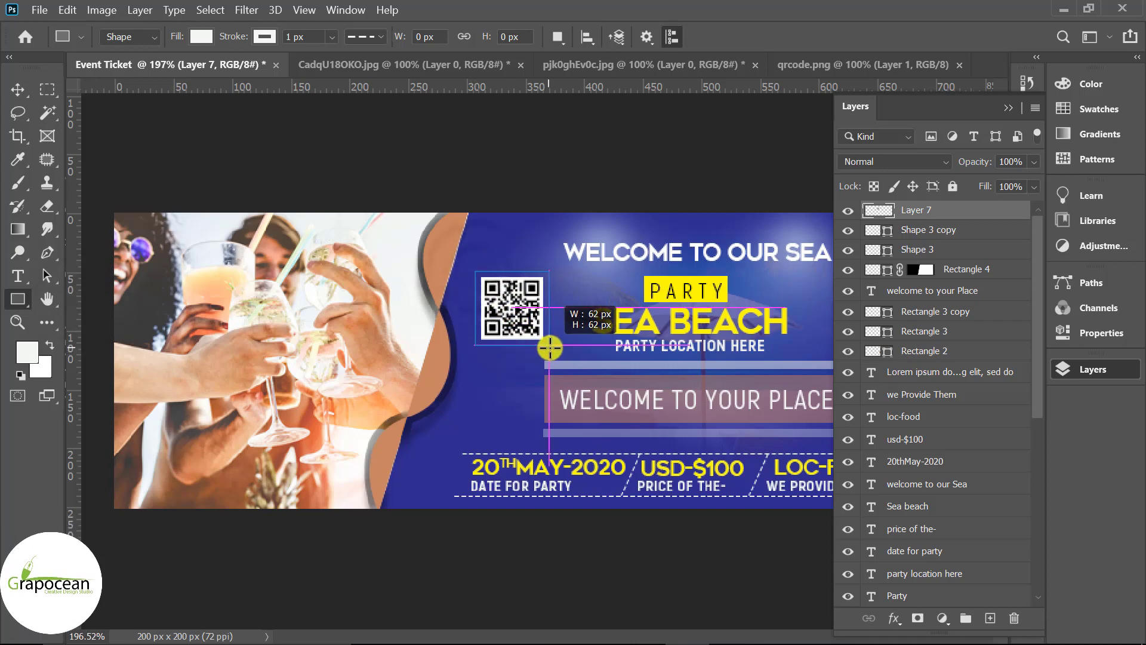
left_click_drag(478, 274, 549, 346)
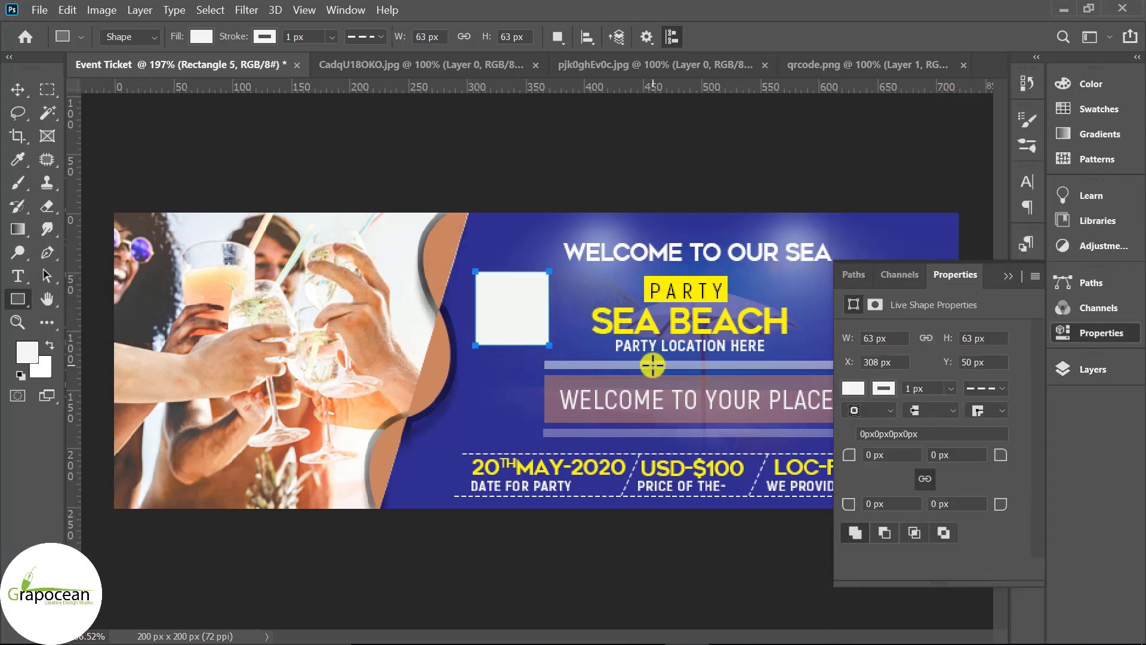
left_click(203, 37)
left_click(94, 70)
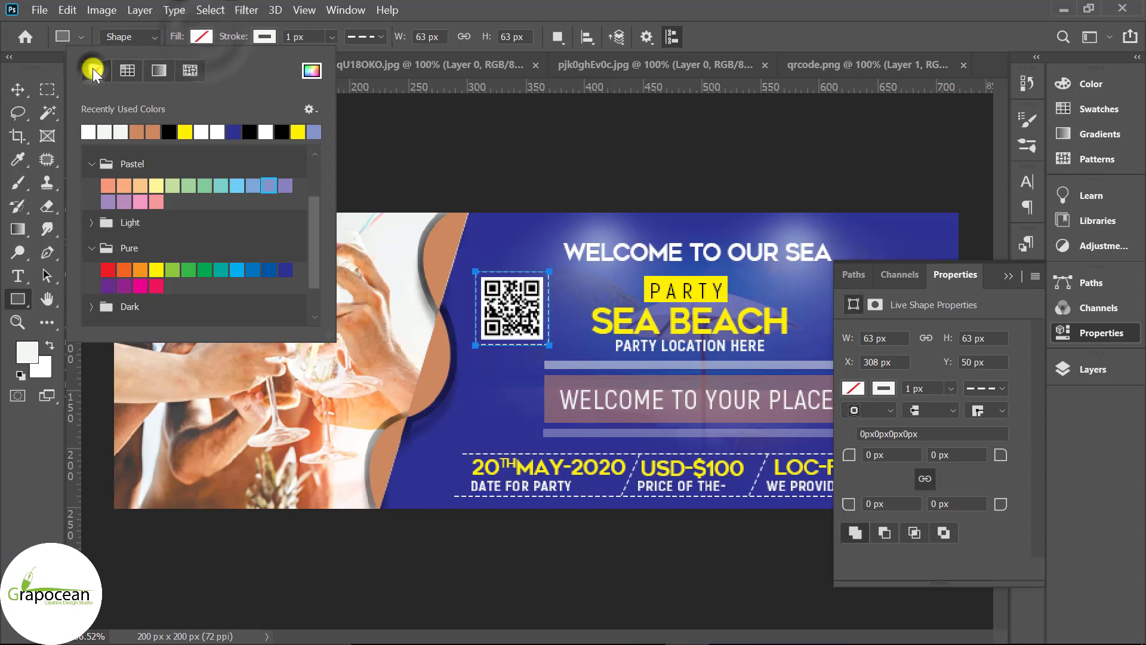
key("Escape")
key("v")
key("ctrl+0")
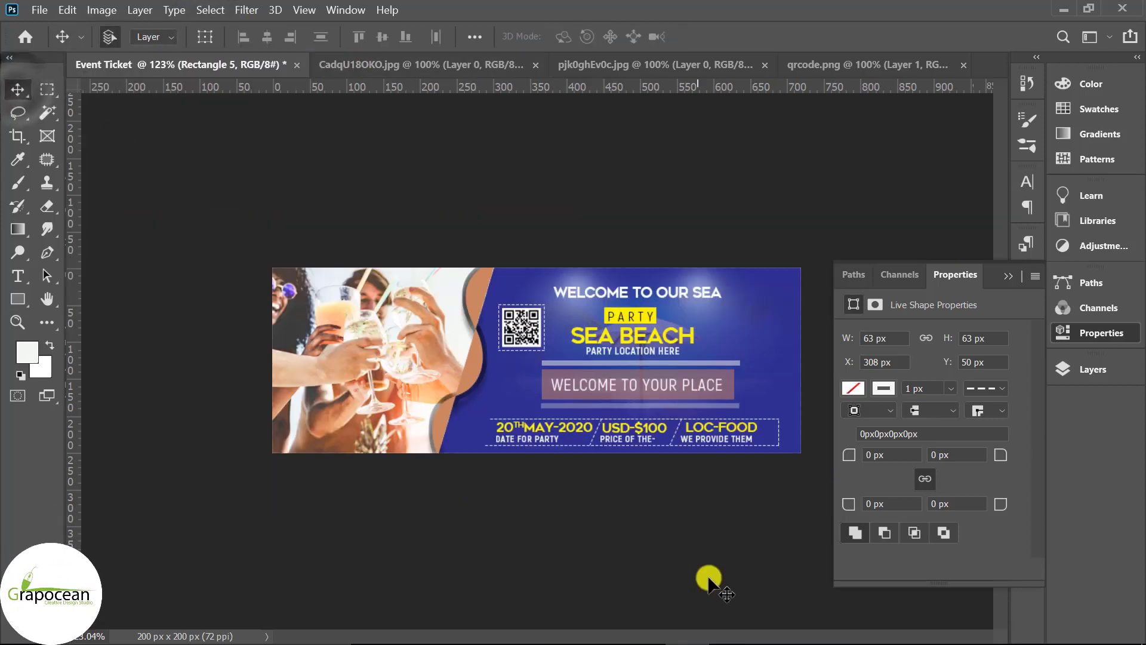